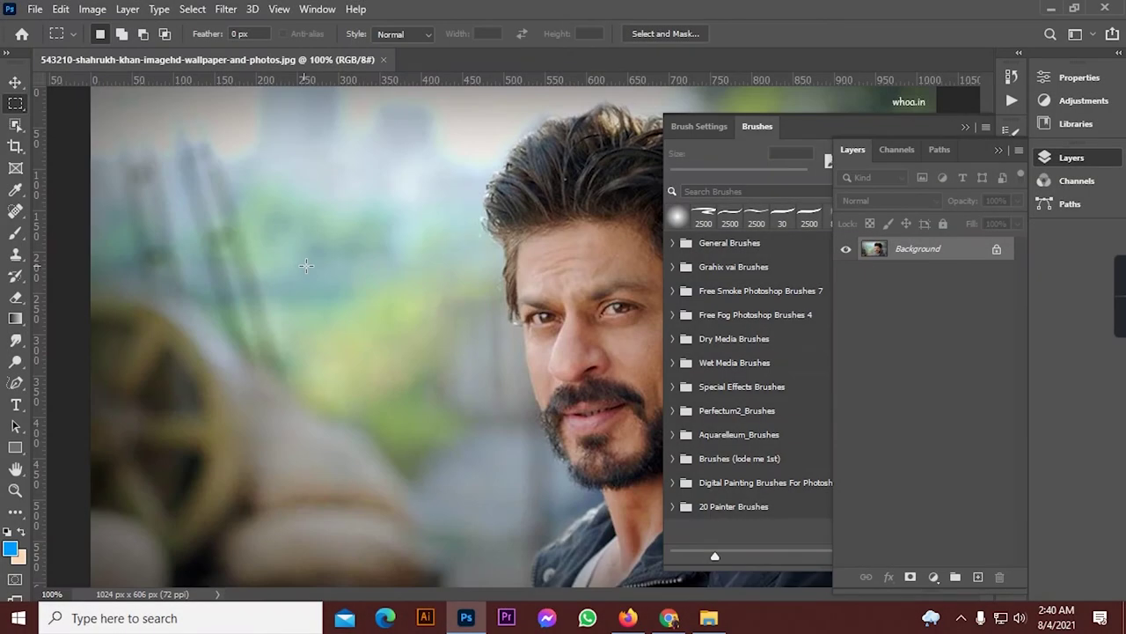
- Zoom out, collapse the Layers and Brushes panels, and switch to full-screen view with menus
{"action": "scroll", "coordinate": [332, 270], "scroll_direction": "down", "scroll_amount": 3}
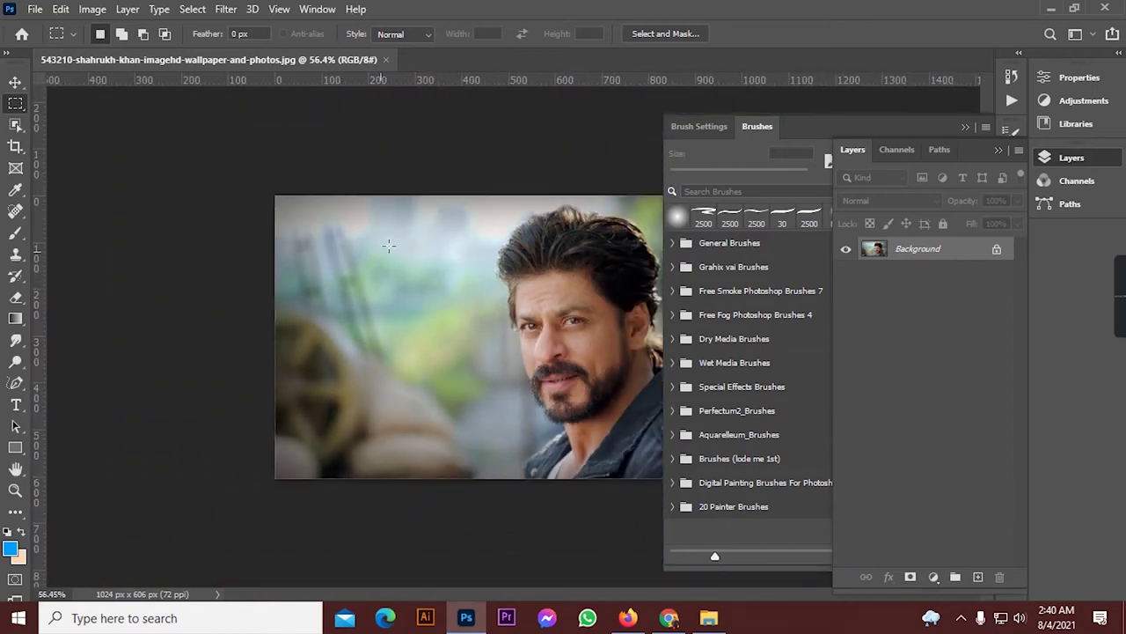
{"action": "left_click", "coordinate": [998, 150]}
{"action": "left_click", "coordinate": [965, 127]}
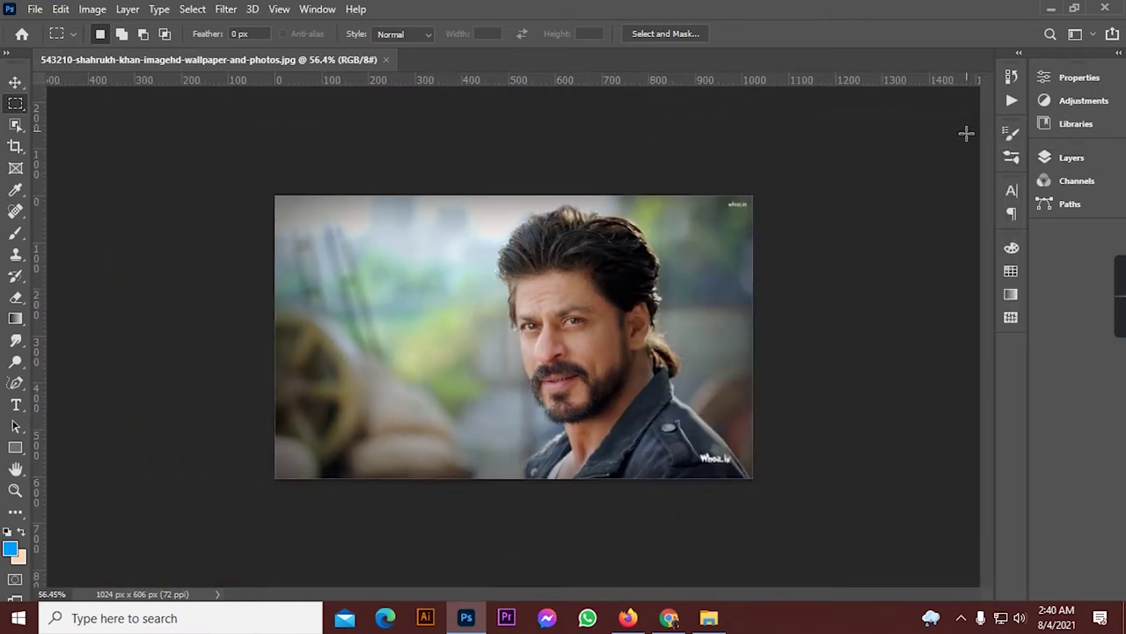
{"action": "left_click", "coordinate": [15, 599]}
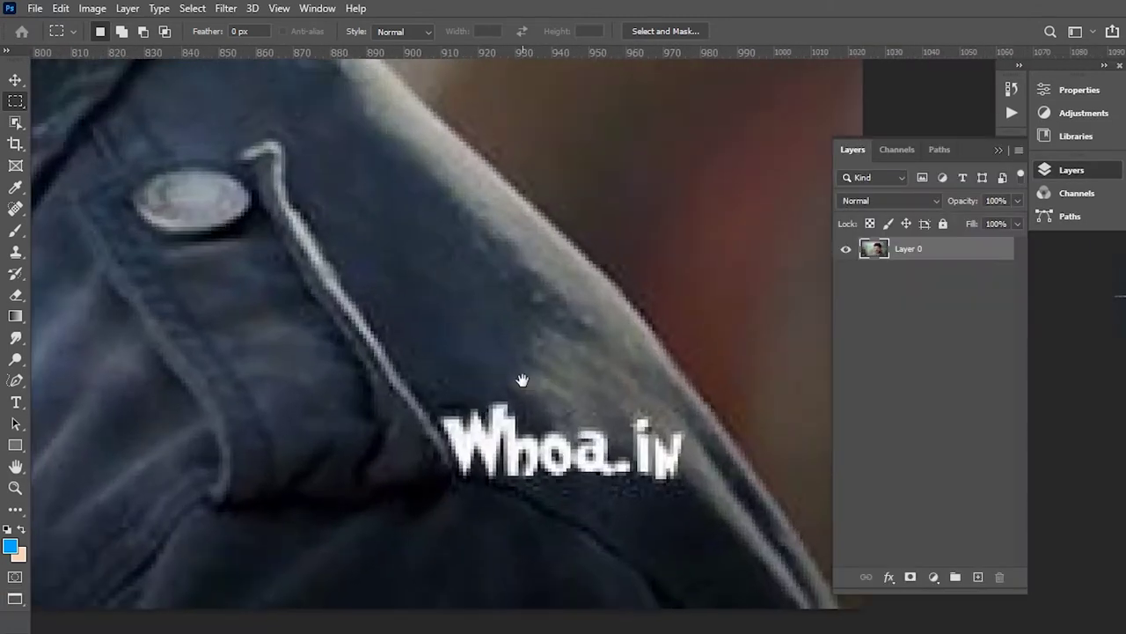
- Heal away the Whoa.in watermark on the jacket with the Spot Healing Brush
{"action": "right_click", "coordinate": [14, 208]}
{"action": "left_click", "coordinate": [79, 226]}
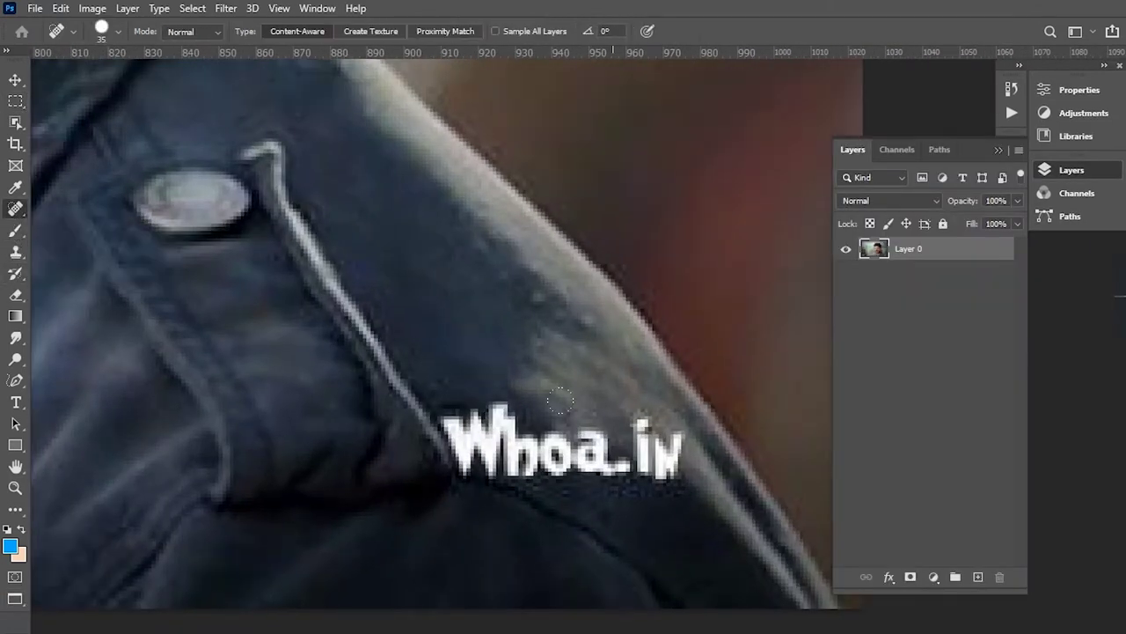
{"action": "left_click_drag", "start_coordinate": [618, 407], "coordinate": [445, 422]}
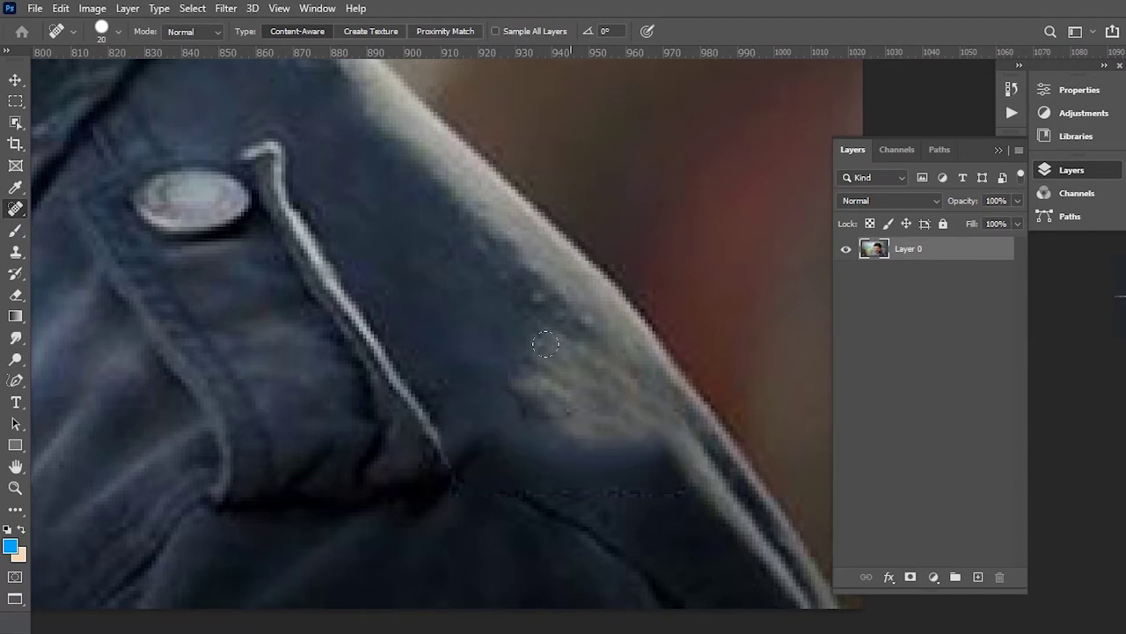
{"action": "scroll", "coordinate": [341, 318], "scroll_direction": "down", "scroll_amount": 5}
{"action": "scroll", "coordinate": [341, 319], "scroll_direction": "down", "scroll_amount": 2}
- Start a Pen path with curved anchors along the cheek, hairline and hair edge
{"action": "key", "text": "p"}
{"action": "scroll", "coordinate": [290, 428], "scroll_direction": "up", "scroll_amount": 5}
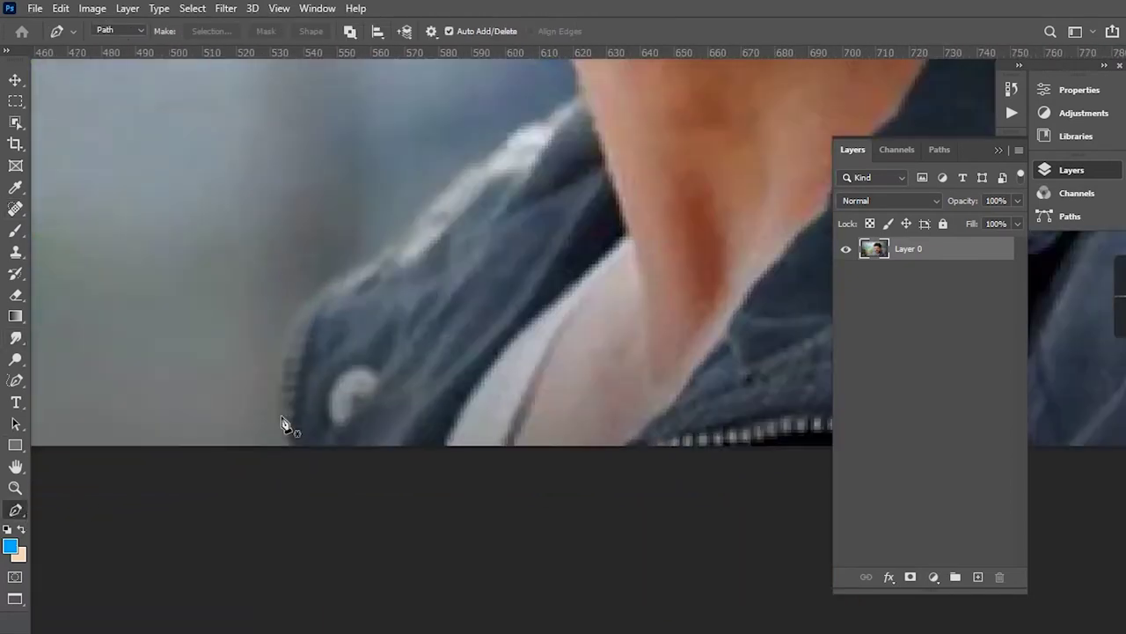
{"action": "scroll", "coordinate": [261, 489], "scroll_direction": "up", "scroll_amount": 3}
{"action": "scroll", "coordinate": [261, 488], "scroll_direction": "up", "scroll_amount": 5}
{"action": "scroll", "coordinate": [598, 312], "scroll_direction": "up", "scroll_amount": 5}
{"action": "scroll", "coordinate": [377, 467], "scroll_direction": "up", "scroll_amount": 5}
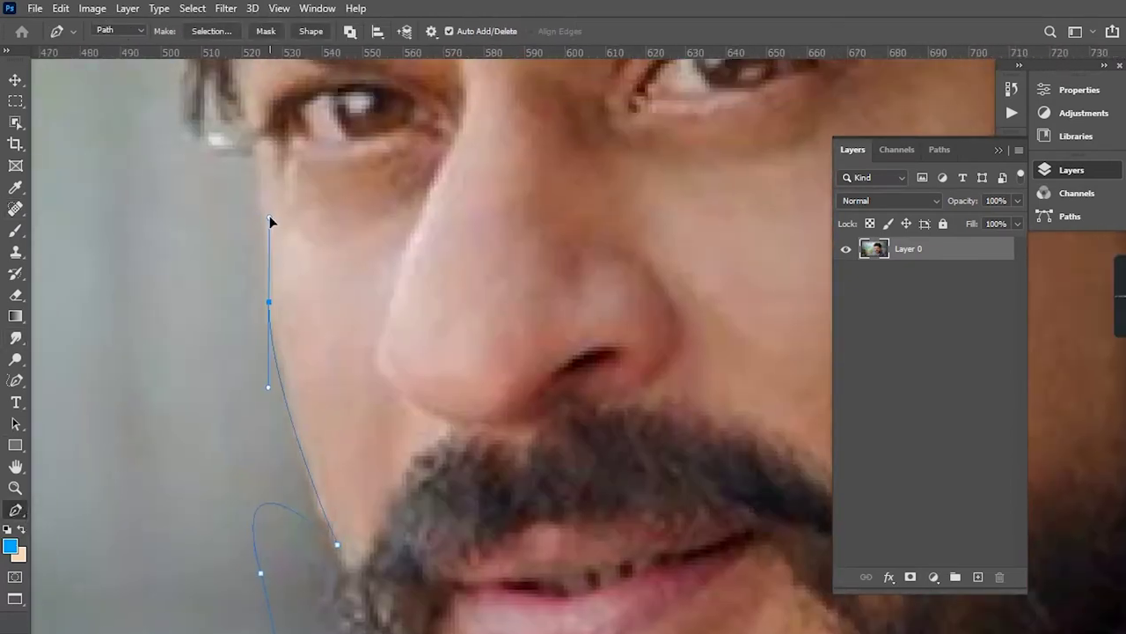
{"action": "left_click_drag", "start_coordinate": [284, 374], "coordinate": [338, 159]}
{"action": "scroll", "coordinate": [286, 379], "scroll_direction": "up", "scroll_amount": 5}
{"action": "left_click_drag", "start_coordinate": [280, 264], "coordinate": [279, 207]}
{"action": "scroll", "coordinate": [208, 189], "scroll_direction": "up", "scroll_amount": 5}
{"action": "scroll", "coordinate": [209, 188], "scroll_direction": "up", "scroll_amount": 5}
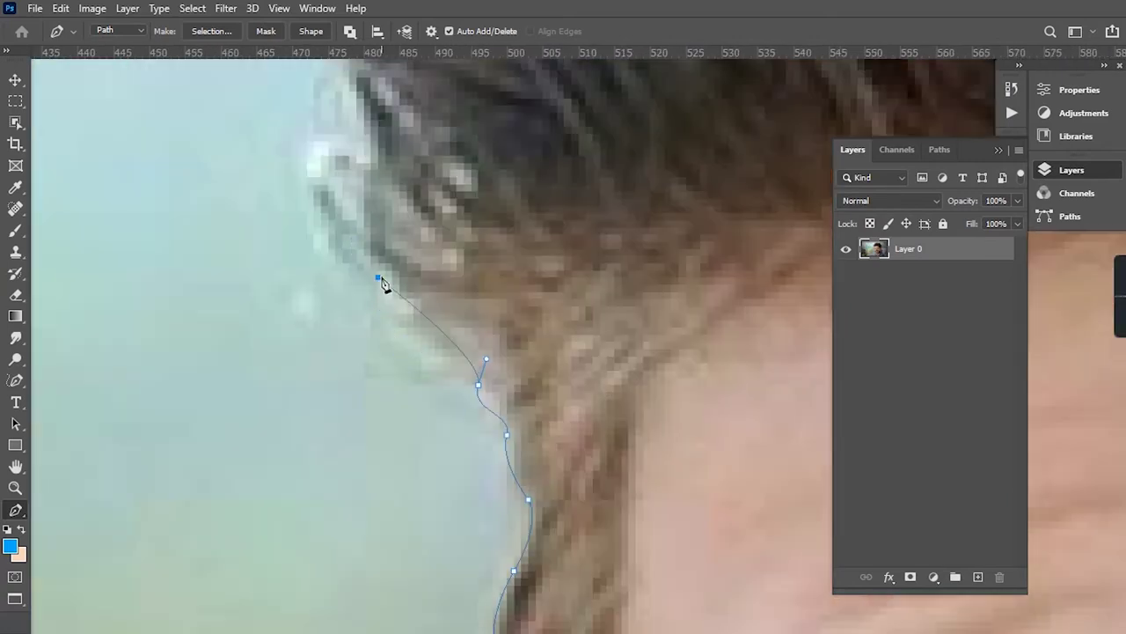
{"action": "left_click_drag", "start_coordinate": [382, 291], "coordinate": [389, 239]}
{"action": "scroll", "coordinate": [419, 240], "scroll_direction": "up", "scroll_amount": 5}
- Extend the path up and across the crown and top of the hair
{"action": "left_click_drag", "start_coordinate": [414, 316], "coordinate": [452, 290]}
{"action": "scroll", "coordinate": [495, 364], "scroll_direction": "up", "scroll_amount": 5}
{"action": "left_click_drag", "start_coordinate": [495, 364], "coordinate": [564, 396]}
{"action": "scroll", "coordinate": [578, 478], "scroll_direction": "up", "scroll_amount": 5}
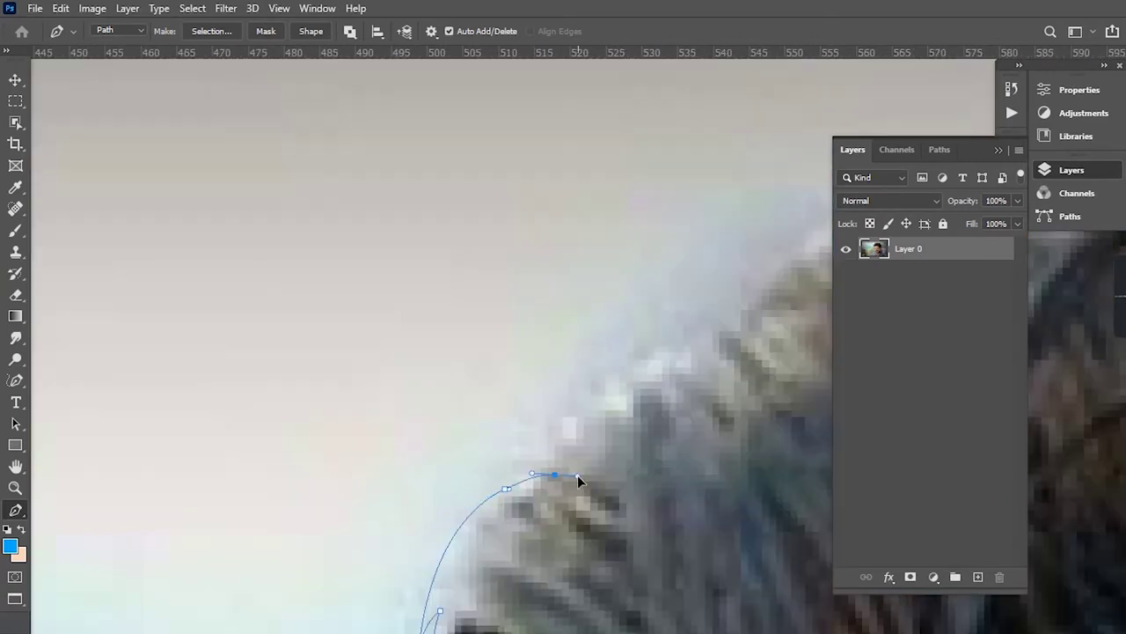
{"action": "left_click_drag", "start_coordinate": [457, 334], "coordinate": [536, 337]}
{"action": "scroll", "coordinate": [535, 337], "scroll_direction": "up", "scroll_amount": 5}
{"action": "left_click_drag", "start_coordinate": [616, 465], "coordinate": [646, 468]}
{"action": "scroll", "coordinate": [646, 467], "scroll_direction": "right", "scroll_amount": 5}
{"action": "left_click_drag", "start_coordinate": [566, 453], "coordinate": [621, 470]}
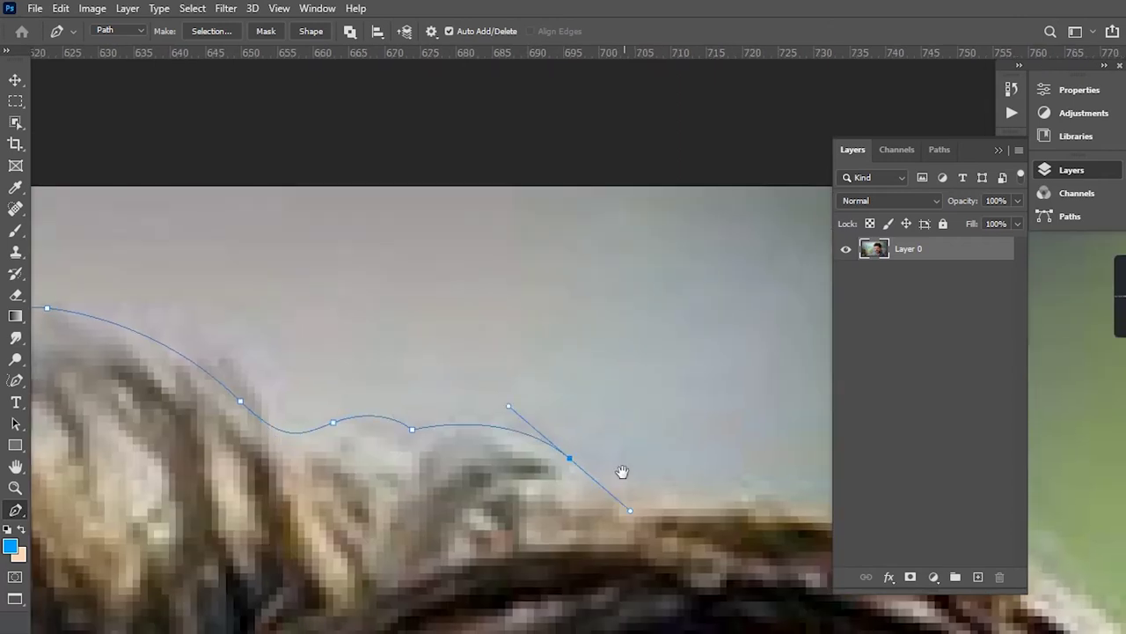
{"action": "scroll", "coordinate": [621, 470], "scroll_direction": "right", "scroll_amount": 5}
- Curve the path down the far hair edge to the back of the hair
{"action": "left_click_drag", "start_coordinate": [349, 363], "coordinate": [469, 365]}
{"action": "scroll", "coordinate": [469, 364], "scroll_direction": "down", "scroll_amount": 5}
{"action": "left_click_drag", "start_coordinate": [440, 272], "coordinate": [540, 403]}
{"action": "scroll", "coordinate": [539, 403], "scroll_direction": "right", "scroll_amount": 5}
{"action": "left_click_drag", "start_coordinate": [493, 235], "coordinate": [515, 269]}
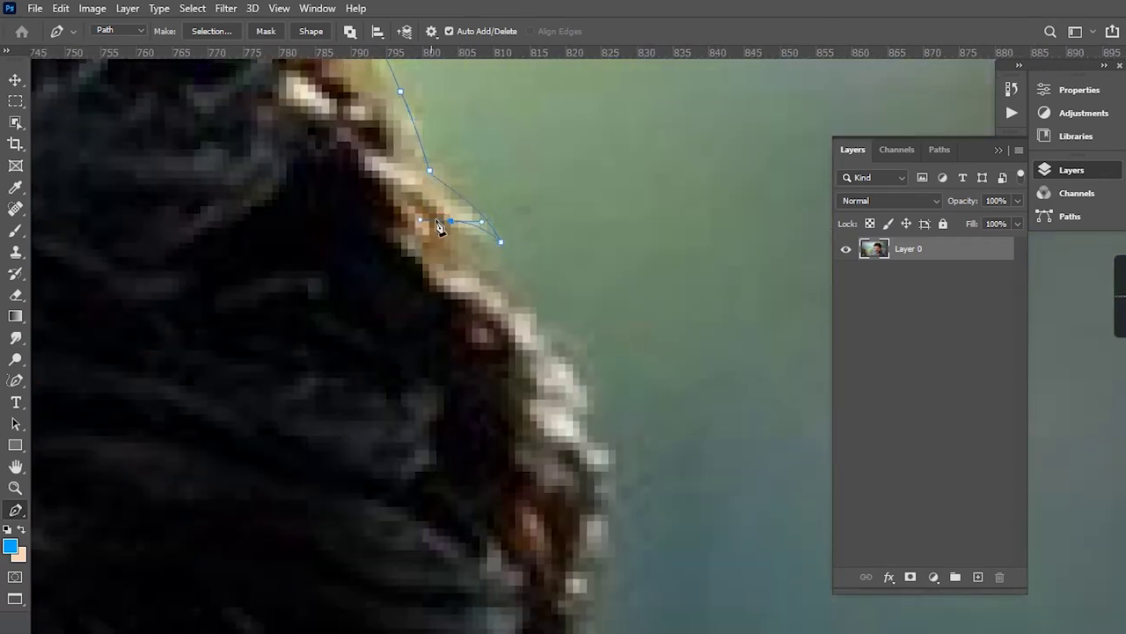
{"action": "scroll", "coordinate": [440, 227], "scroll_direction": "down", "scroll_amount": 5}
{"action": "scroll", "coordinate": [442, 294], "scroll_direction": "down", "scroll_amount": 5}
{"action": "scroll", "coordinate": [393, 221], "scroll_direction": "down", "scroll_amount": 5}
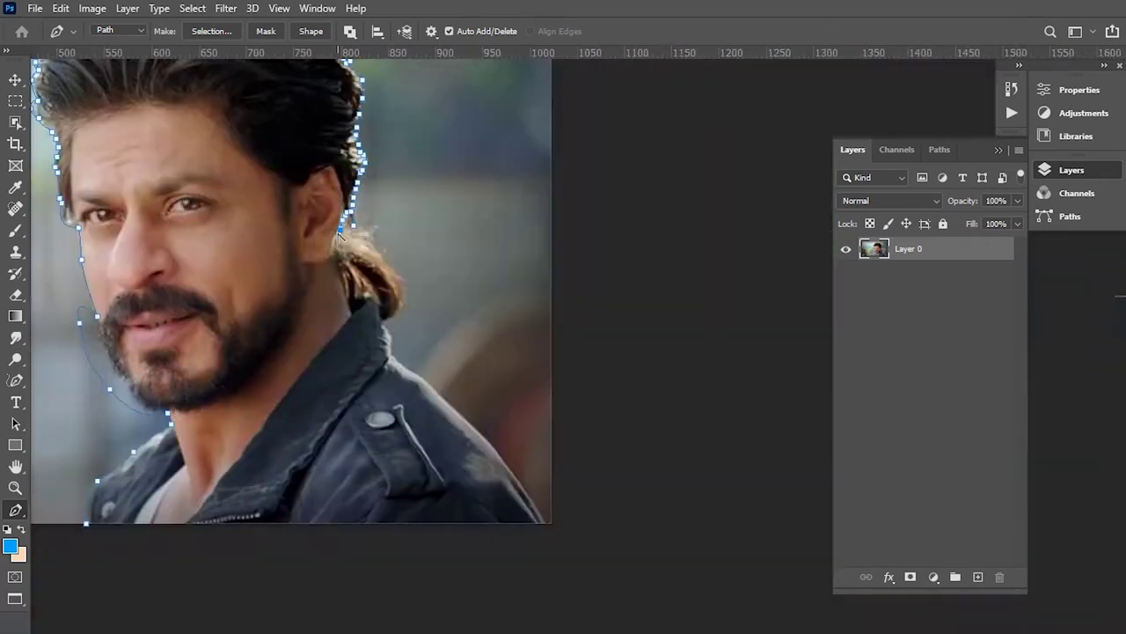
{"action": "scroll", "coordinate": [339, 233], "scroll_direction": "up", "scroll_amount": 5}
{"action": "scroll", "coordinate": [440, 276], "scroll_direction": "down", "scroll_amount": 3}
{"action": "scroll", "coordinate": [528, 100], "scroll_direction": "up", "scroll_amount": 5}
{"action": "left_click_drag", "start_coordinate": [523, 265], "coordinate": [581, 269]}
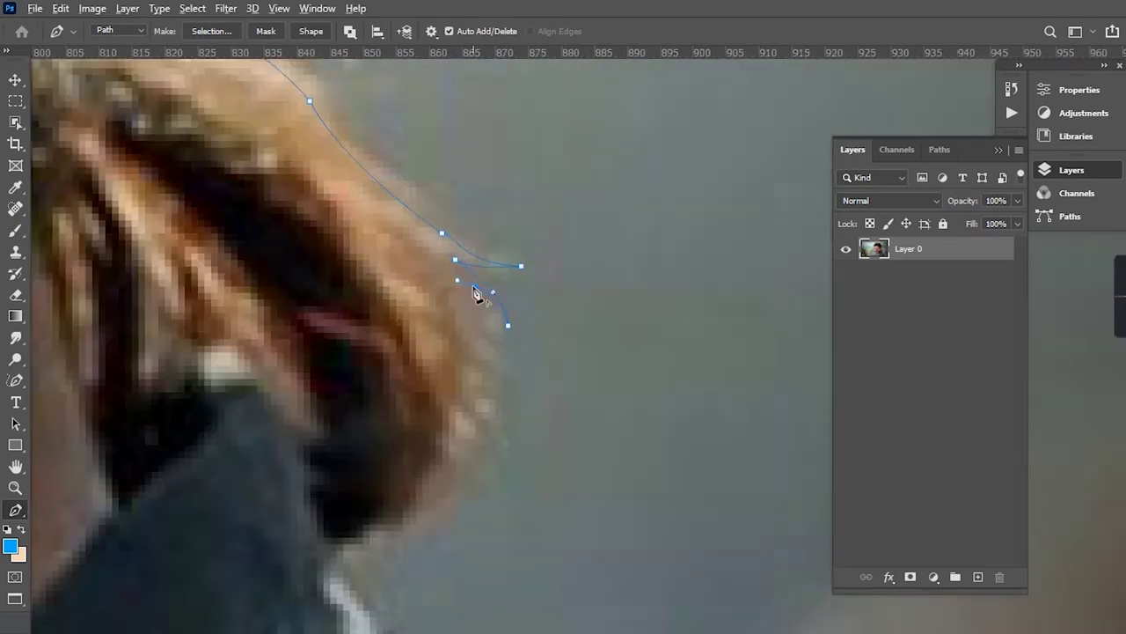
{"action": "scroll", "coordinate": [476, 294], "scroll_direction": "down", "scroll_amount": 3}
{"action": "scroll", "coordinate": [440, 220], "scroll_direction": "down", "scroll_amount": 5}
{"action": "scroll", "coordinate": [414, 88], "scroll_direction": "down", "scroll_amount": 5}
{"action": "scroll", "coordinate": [418, 246], "scroll_direction": "right", "scroll_amount": 3}
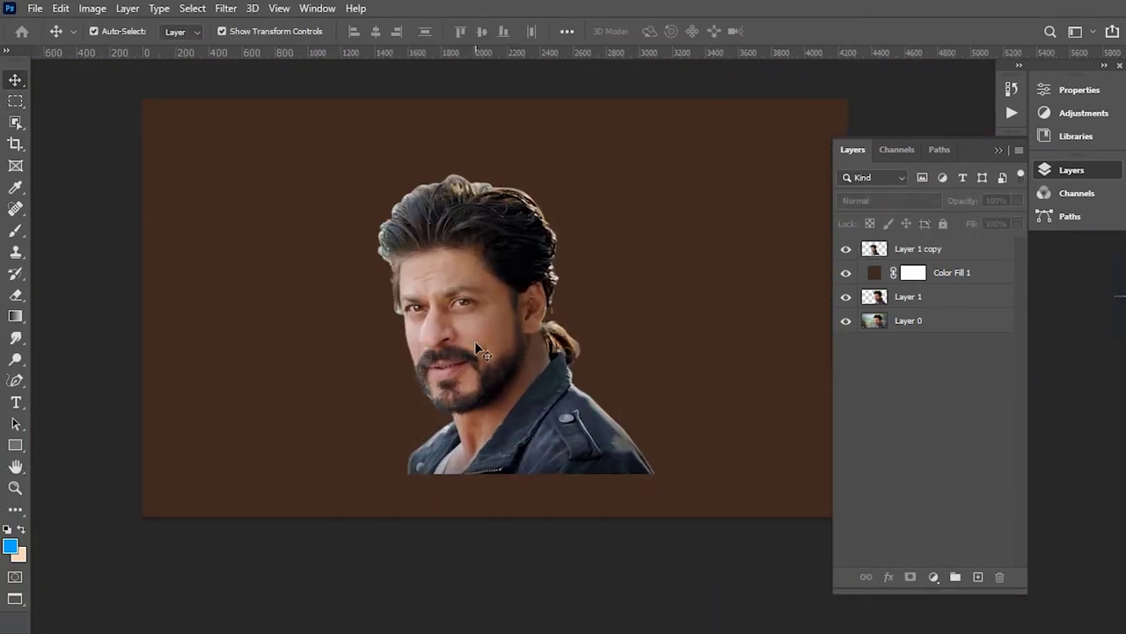
- Enlarge the Layer 1 copy portrait and apply Image > Auto Color to it
{"action": "left_click", "coordinate": [475, 348]}
{"action": "key", "text": "ctrl+plus"}
{"action": "left_click", "coordinate": [86, 7]}
{"action": "left_click", "coordinate": [118, 104]}
{"action": "left_click", "coordinate": [92, 8]}
- Apply an Exposure adjustment of +0.55 with gamma 0.90 to the portrait
{"action": "mouse_move", "coordinate": [123, 62]}
{"action": "left_click", "coordinate": [286, 98]}
{"action": "left_click_drag", "start_coordinate": [765, 208], "coordinate": [768, 250]}
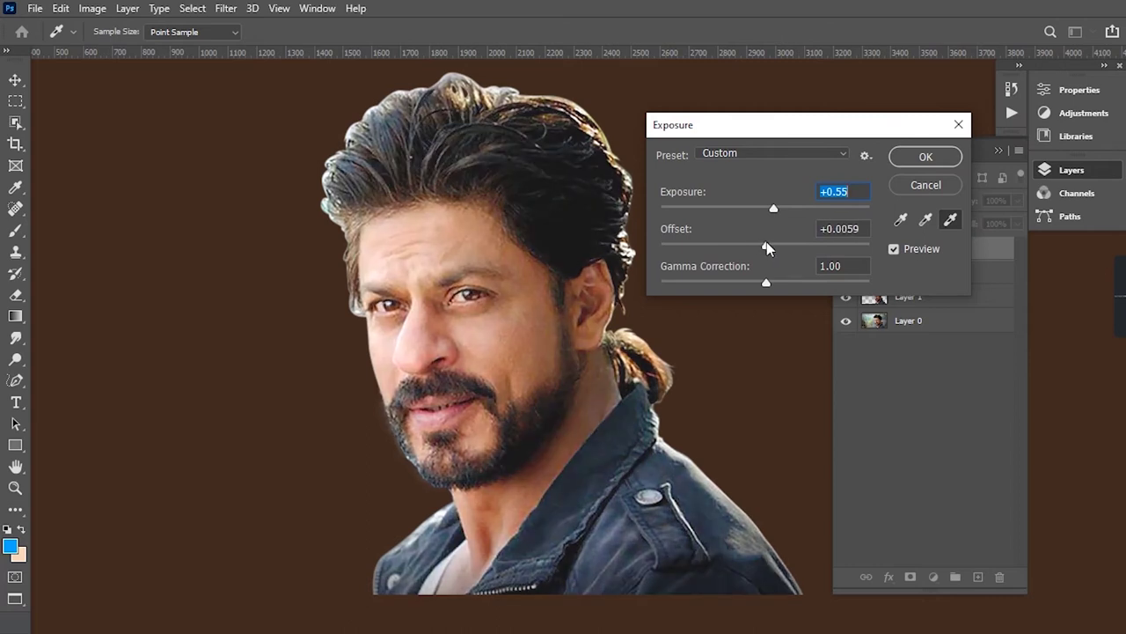
{"action": "left_click_drag", "start_coordinate": [778, 291], "coordinate": [770, 290]}
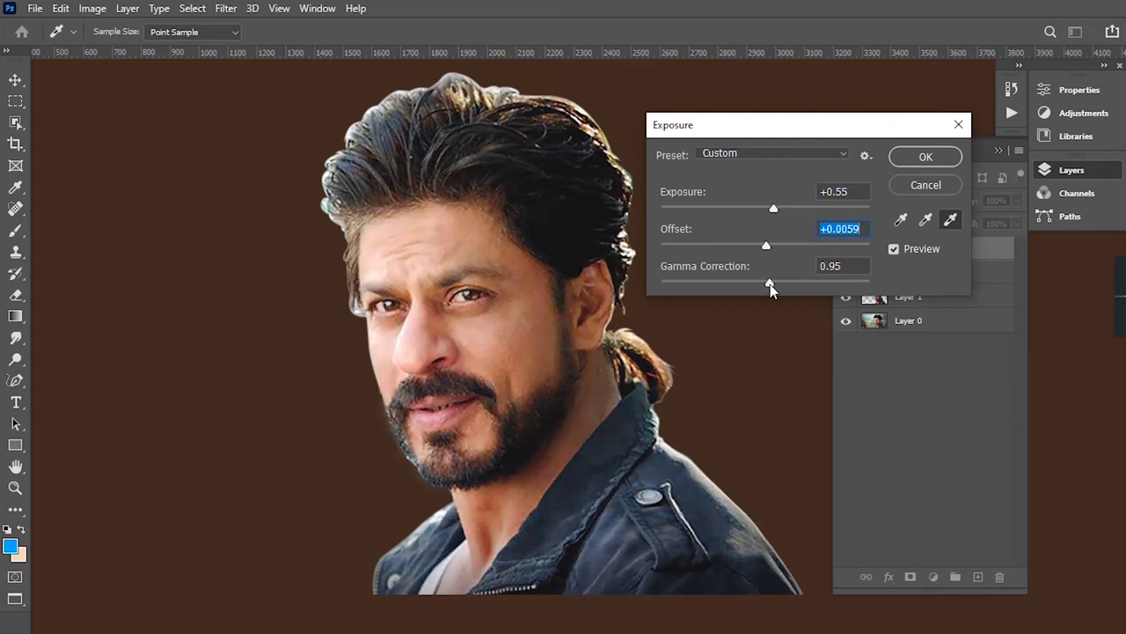
{"action": "left_click", "coordinate": [925, 157]}
- Apply Levels with input values 0, 1.1 and 242
{"action": "left_click", "coordinate": [195, 9]}
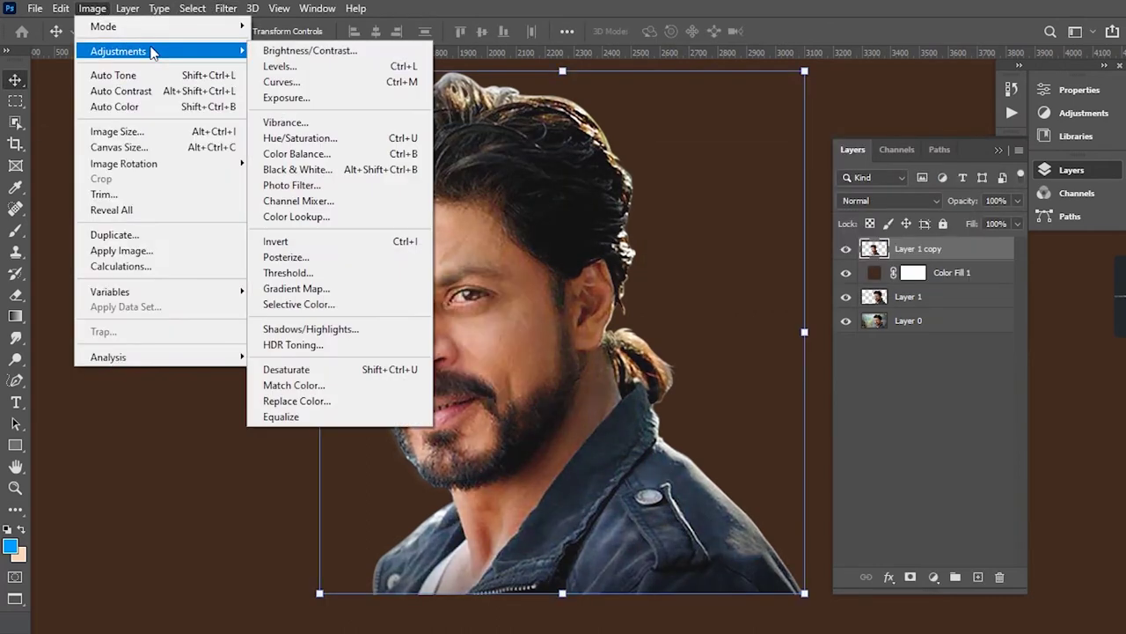
{"action": "left_click", "coordinate": [290, 70]}
{"action": "left_click_drag", "start_coordinate": [662, 263], "coordinate": [651, 262]}
{"action": "left_click_drag", "start_coordinate": [860, 261], "coordinate": [850, 261]}
{"action": "left_click_drag", "start_coordinate": [749, 261], "coordinate": [744, 262]}
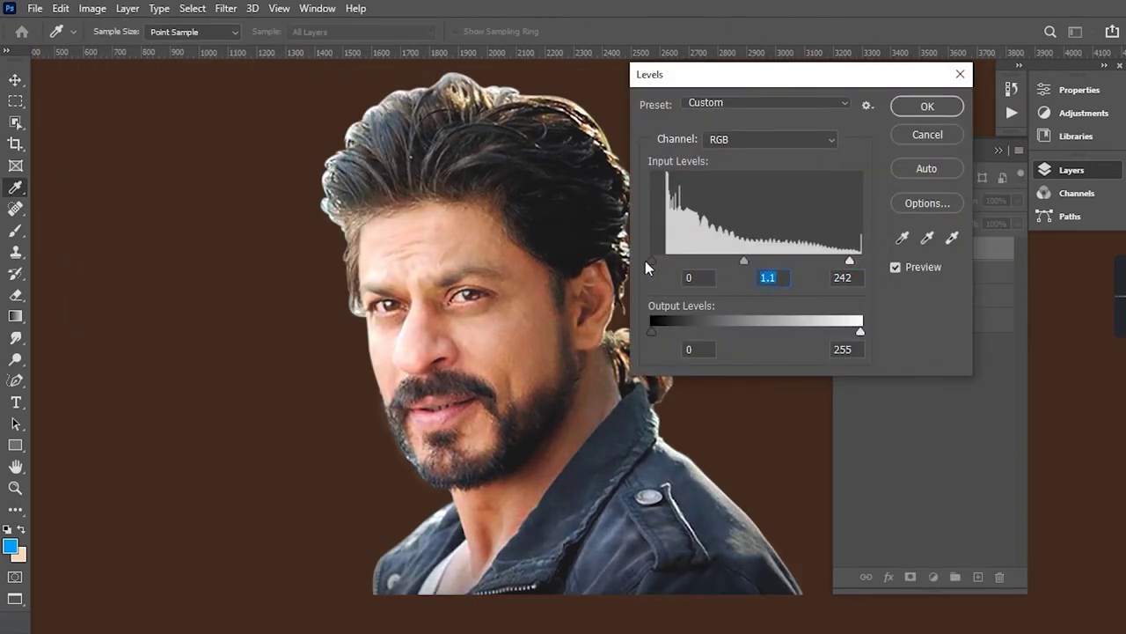
- Apply Unsharp Mask at 190% amount, 6.2 px radius, threshold 0
{"action": "left_click", "coordinate": [225, 8]}
{"action": "left_click", "coordinate": [475, 397]}
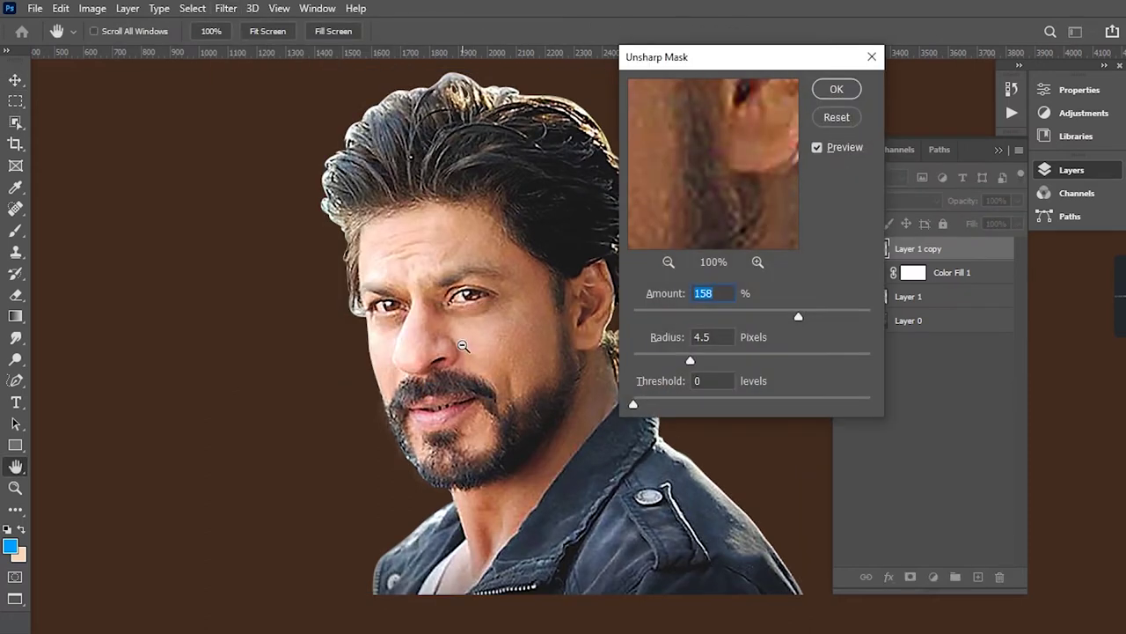
{"action": "left_click", "coordinate": [463, 346]}
{"action": "left_click", "coordinate": [484, 293]}
{"action": "left_click", "coordinate": [450, 201]}
{"action": "left_click_drag", "start_coordinate": [799, 317], "coordinate": [818, 317]}
{"action": "left_click", "coordinate": [709, 361]}
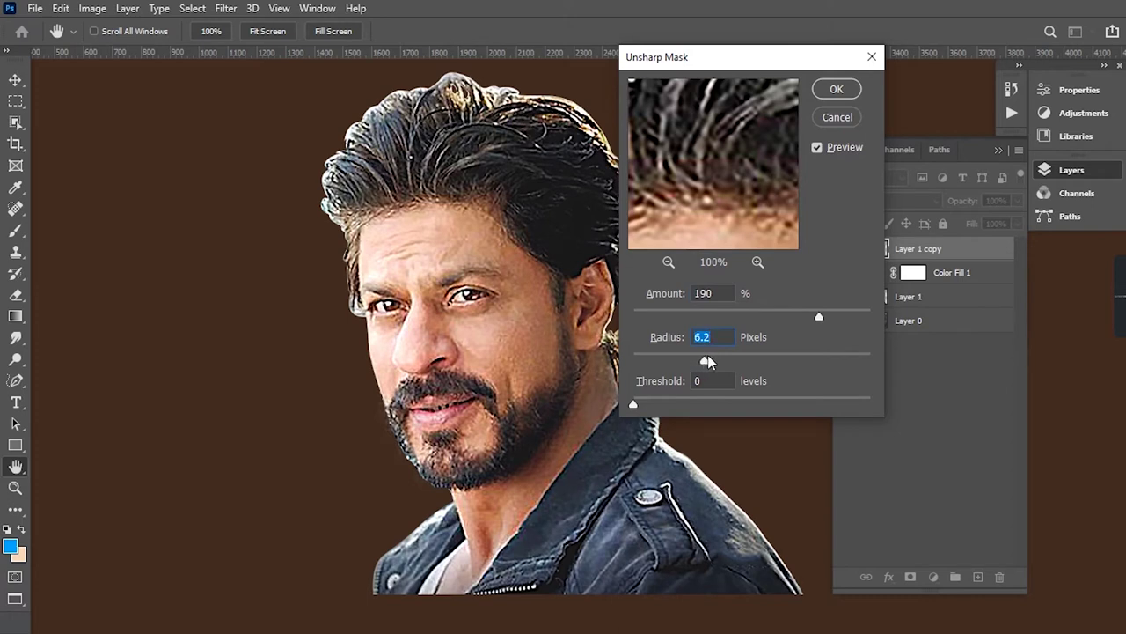
{"action": "left_click", "coordinate": [836, 88]}
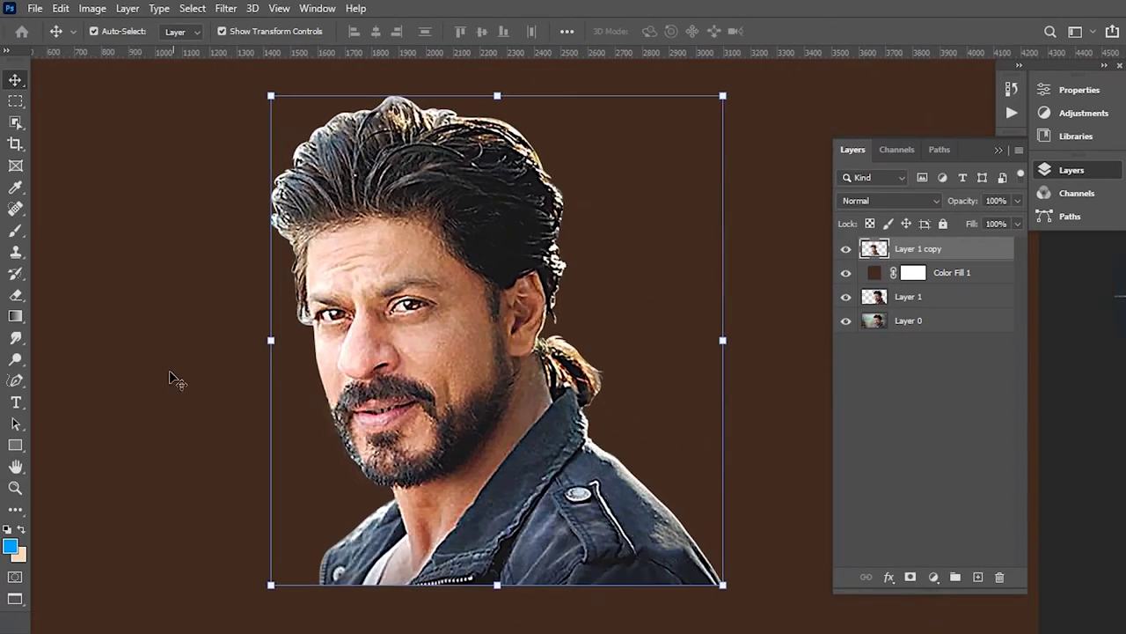
- Choose the Smudge tool with a brush from the Grahix vai Brushes set
{"action": "left_click", "coordinate": [15, 337]}
{"action": "left_click", "coordinate": [117, 30]}
{"action": "left_click", "coordinate": [30, 242]}
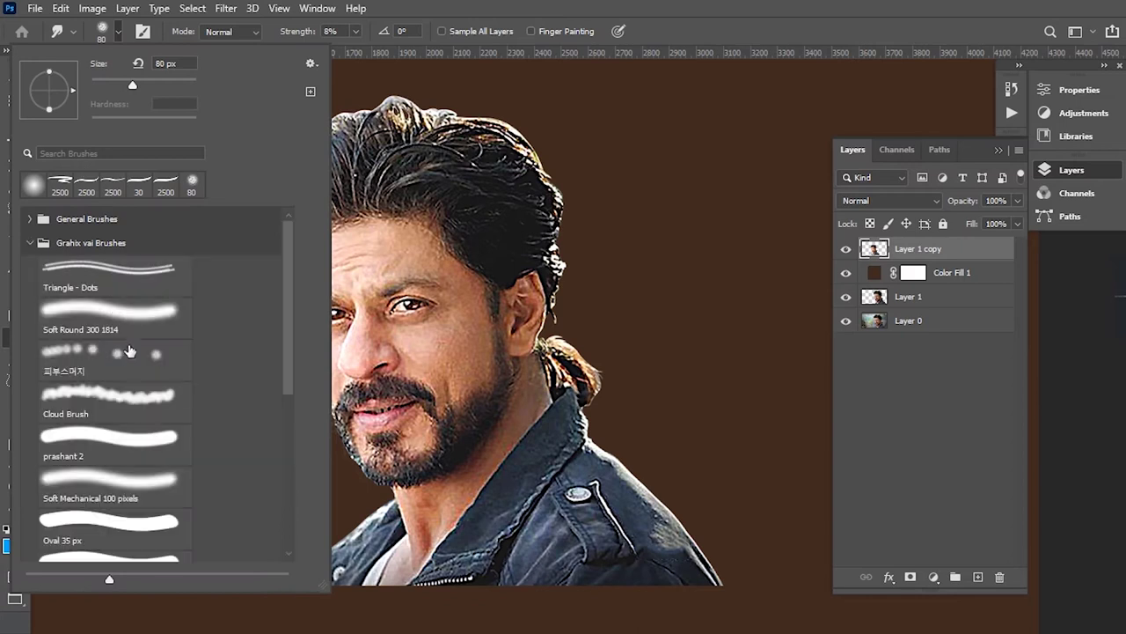
{"action": "left_click", "coordinate": [73, 32]}
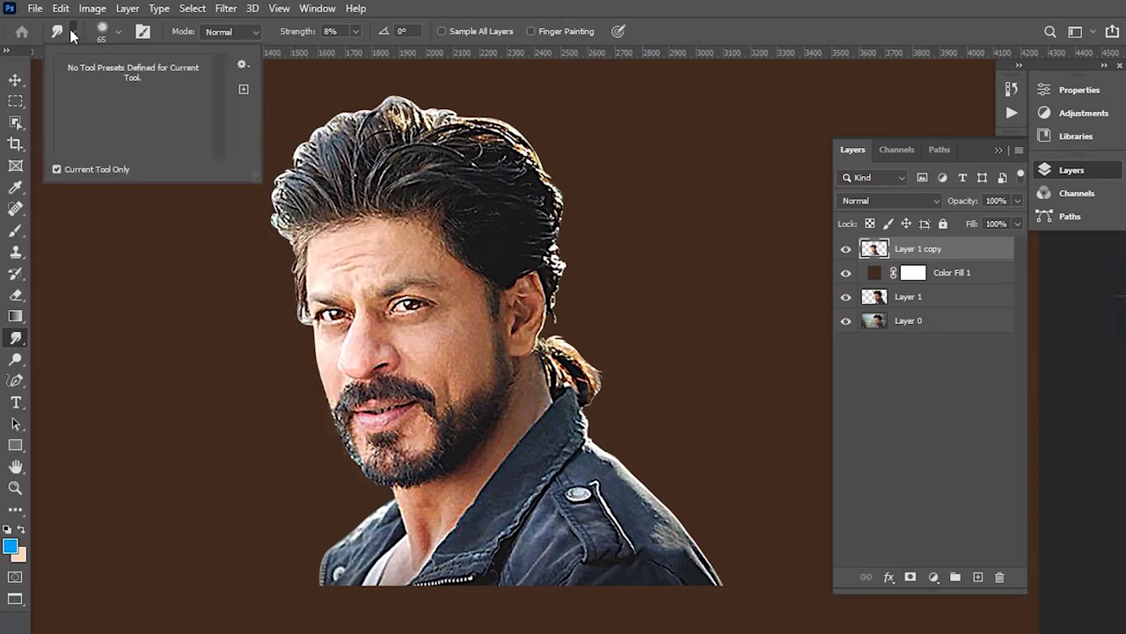
- Smudge the forehead wrinkles into smooth strokes
{"action": "scroll", "coordinate": [314, 244], "scroll_direction": "up", "scroll_amount": 2}
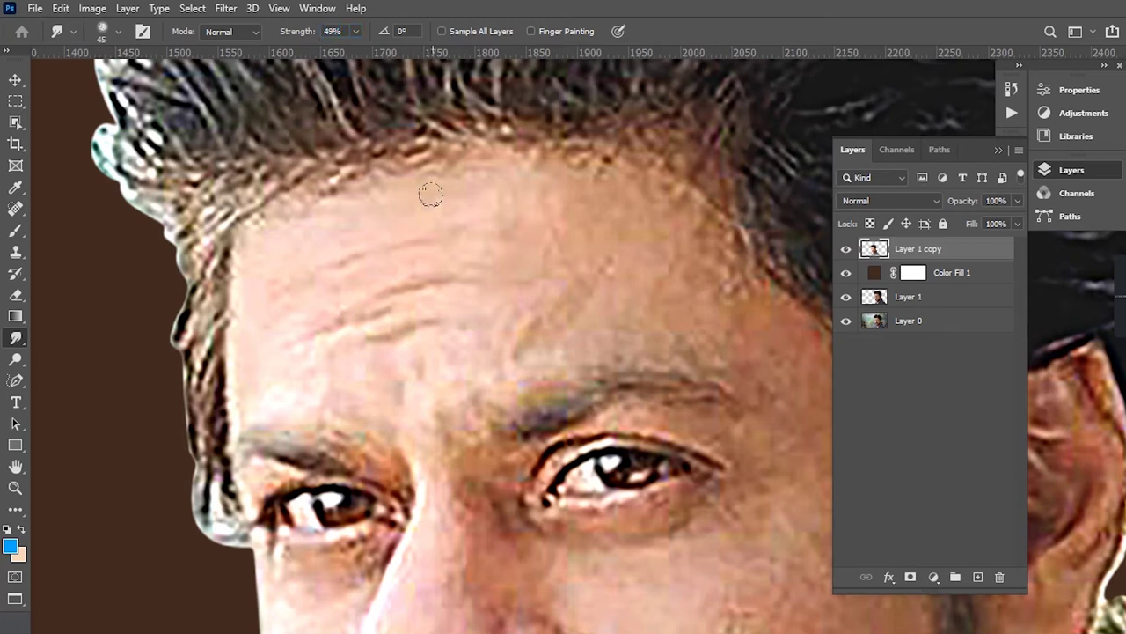
{"action": "scroll", "coordinate": [431, 194], "scroll_direction": "up", "scroll_amount": 2}
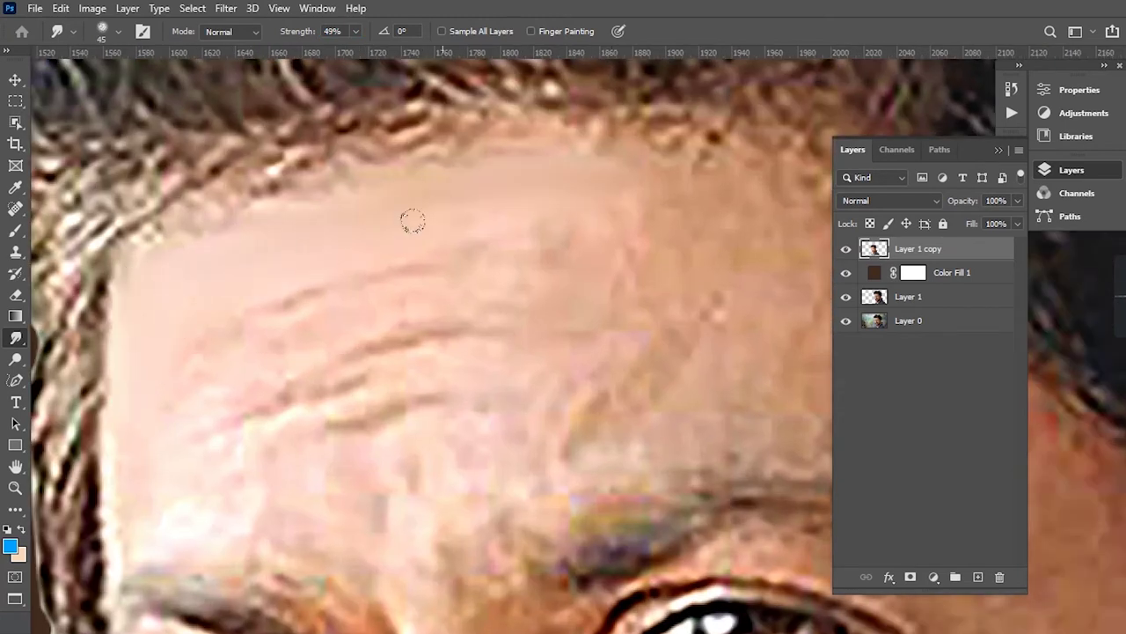
{"action": "scroll", "coordinate": [198, 327], "scroll_direction": "down", "scroll_amount": 2}
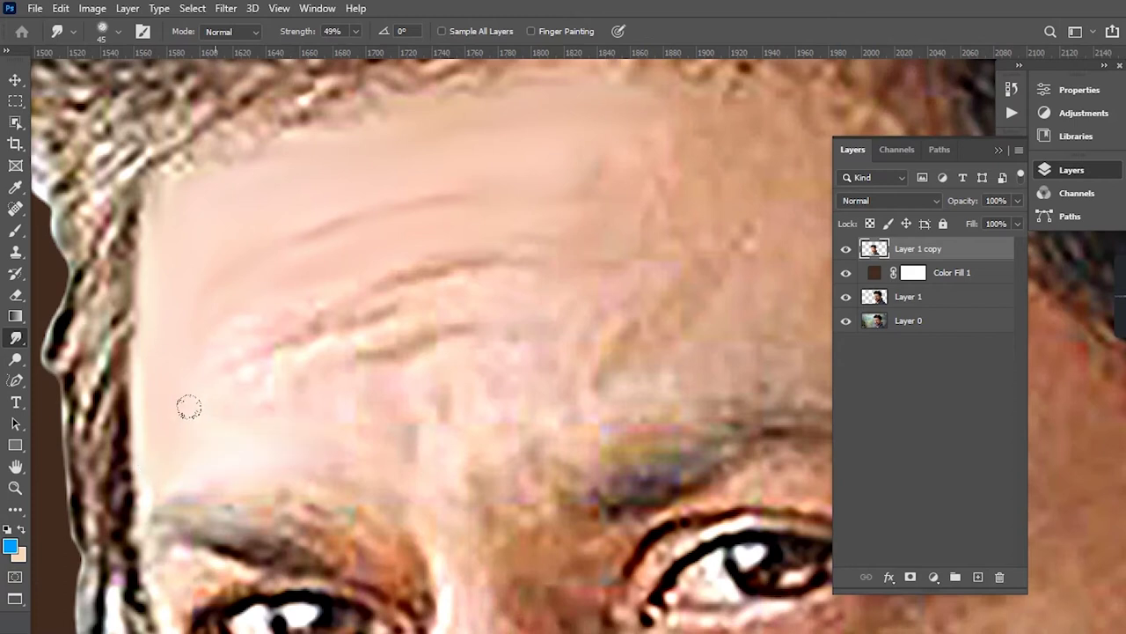
{"action": "mouse_move", "coordinate": [497, 380]}
{"action": "left_mouse_down"}
{"action": "mouse_move", "coordinate": [232, 360]}
{"action": "mouse_move", "coordinate": [543, 255]}
{"action": "left_mouse_up"}
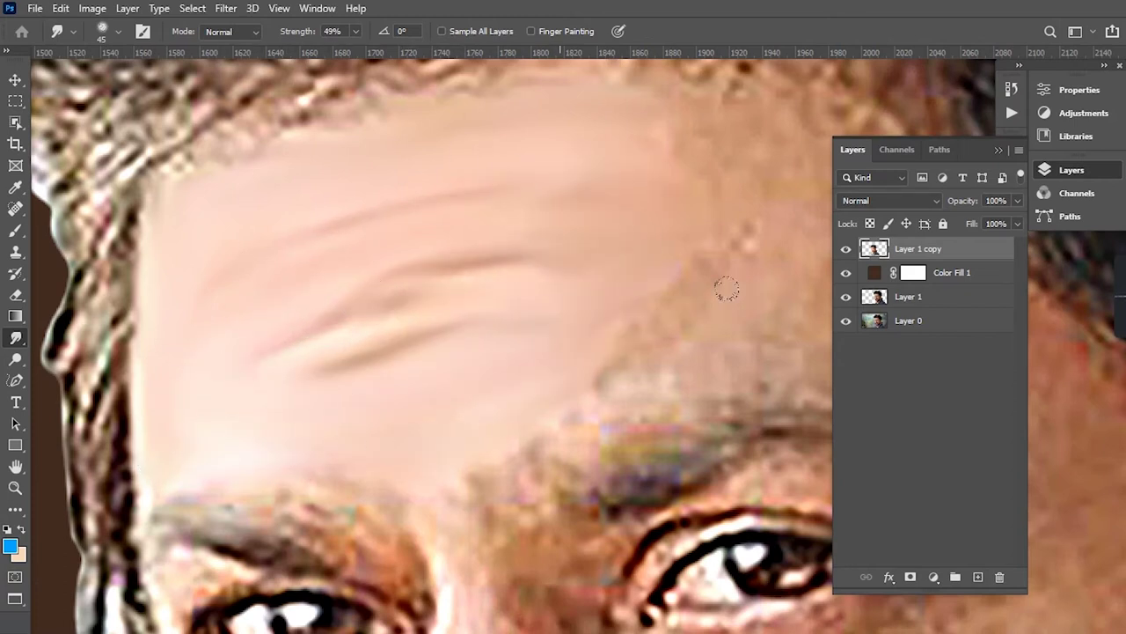
- Pan around the face and shrink the smudge brush for detail work
{"action": "scroll", "coordinate": [726, 289], "scroll_direction": "right", "scroll_amount": 5}
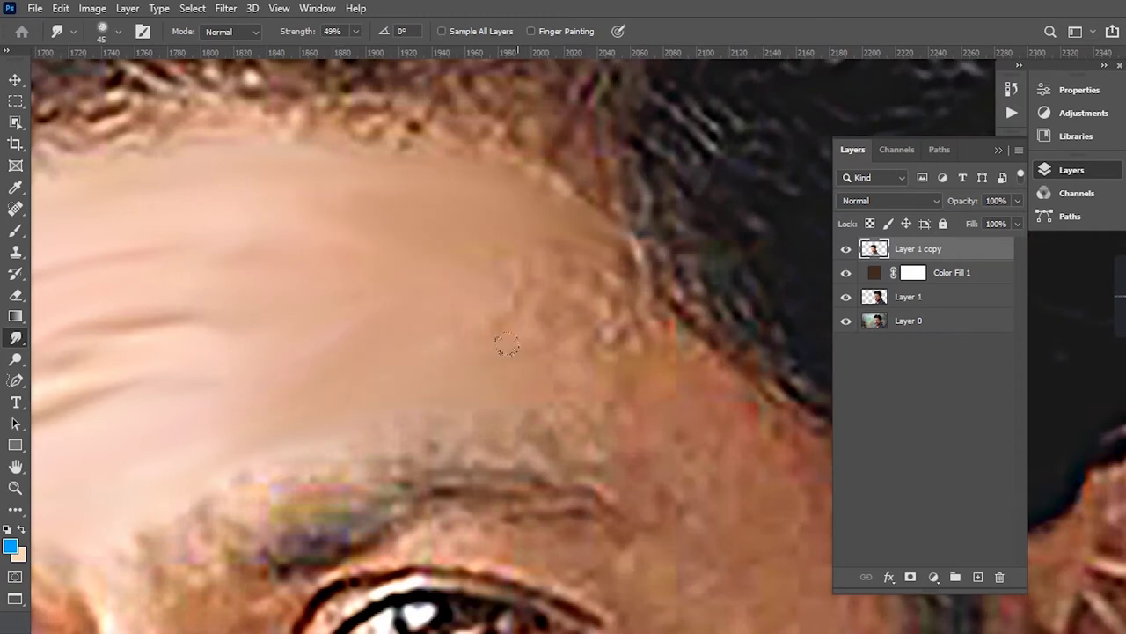
{"action": "scroll", "coordinate": [518, 317], "scroll_direction": "down", "scroll_amount": 3}
{"action": "scroll", "coordinate": [465, 214], "scroll_direction": "right", "scroll_amount": 3}
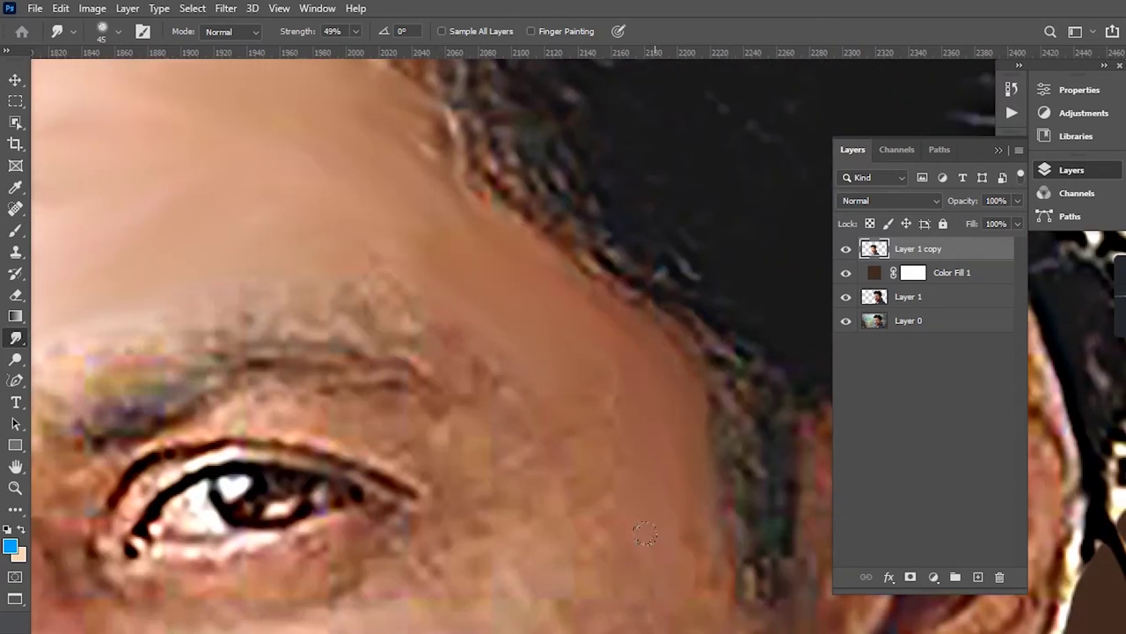
{"action": "scroll", "coordinate": [586, 352], "scroll_direction": "down", "scroll_amount": 5}
{"action": "scroll", "coordinate": [587, 393], "scroll_direction": "right", "scroll_amount": 2}
{"action": "scroll", "coordinate": [528, 198], "scroll_direction": "down", "scroll_amount": 6}
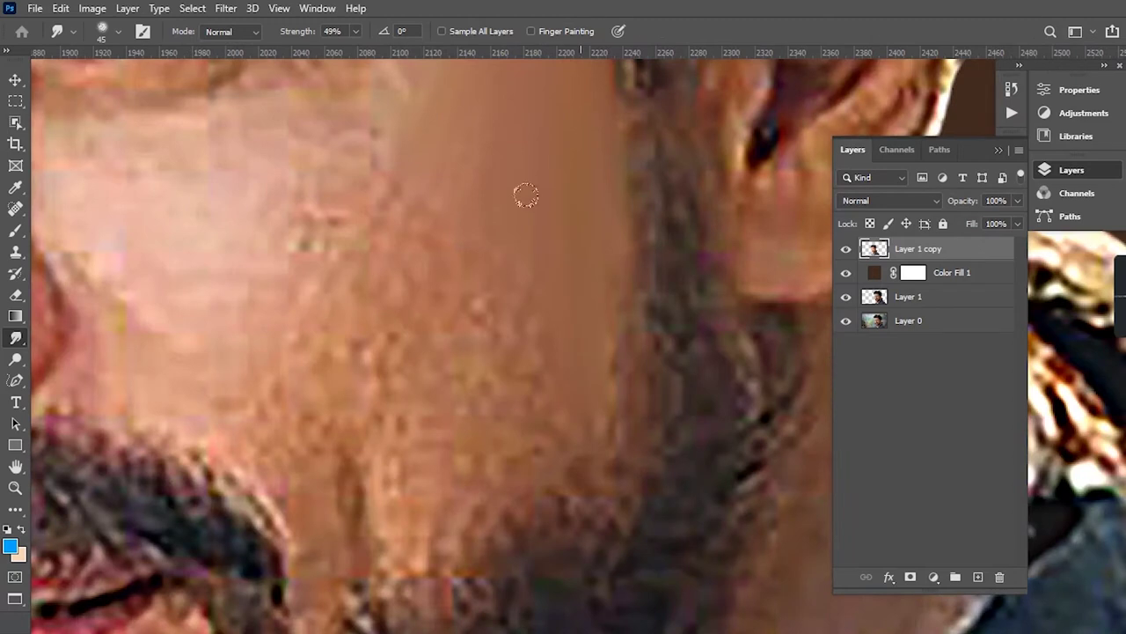
{"action": "scroll", "coordinate": [492, 290], "scroll_direction": "up", "scroll_amount": 5}
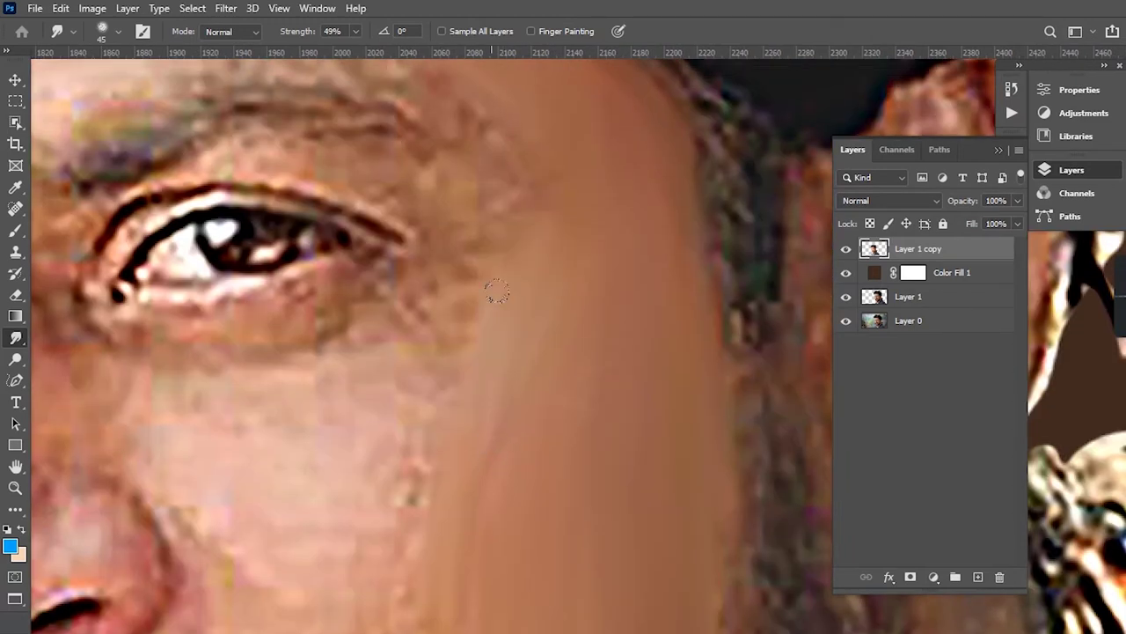
{"action": "scroll", "coordinate": [525, 304], "scroll_direction": "up", "scroll_amount": 2}
{"action": "scroll", "coordinate": [526, 304], "scroll_direction": "left", "scroll_amount": 2}
{"action": "scroll", "coordinate": [441, 496], "scroll_direction": "down", "scroll_amount": 5}
{"action": "scroll", "coordinate": [449, 249], "scroll_direction": "left", "scroll_amount": 1}
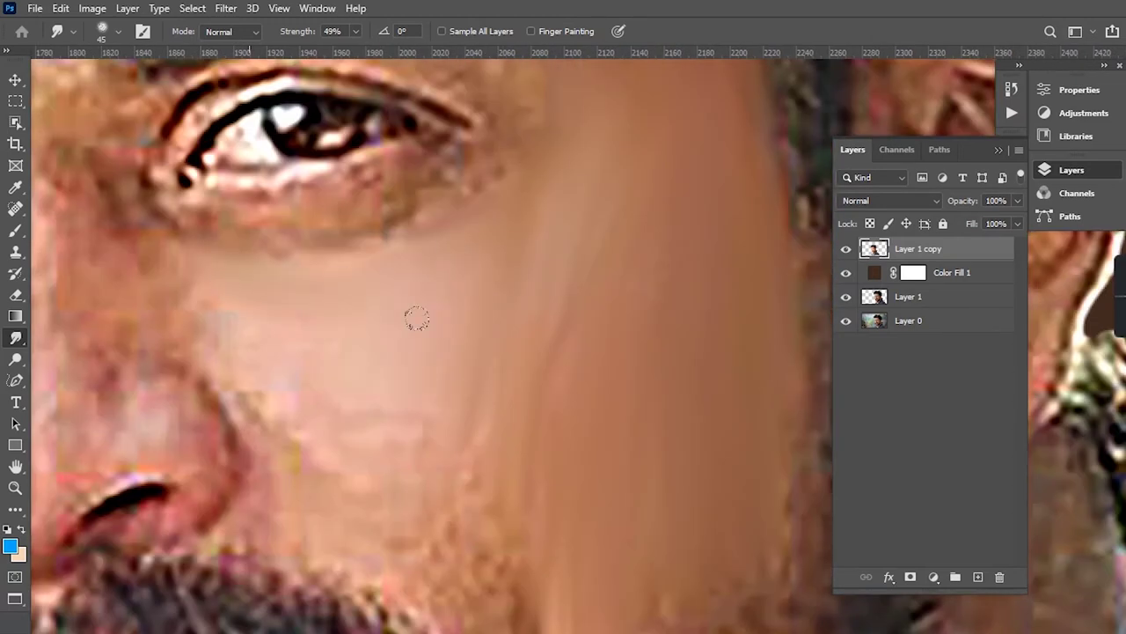
{"action": "scroll", "coordinate": [434, 513], "scroll_direction": "down", "scroll_amount": 4}
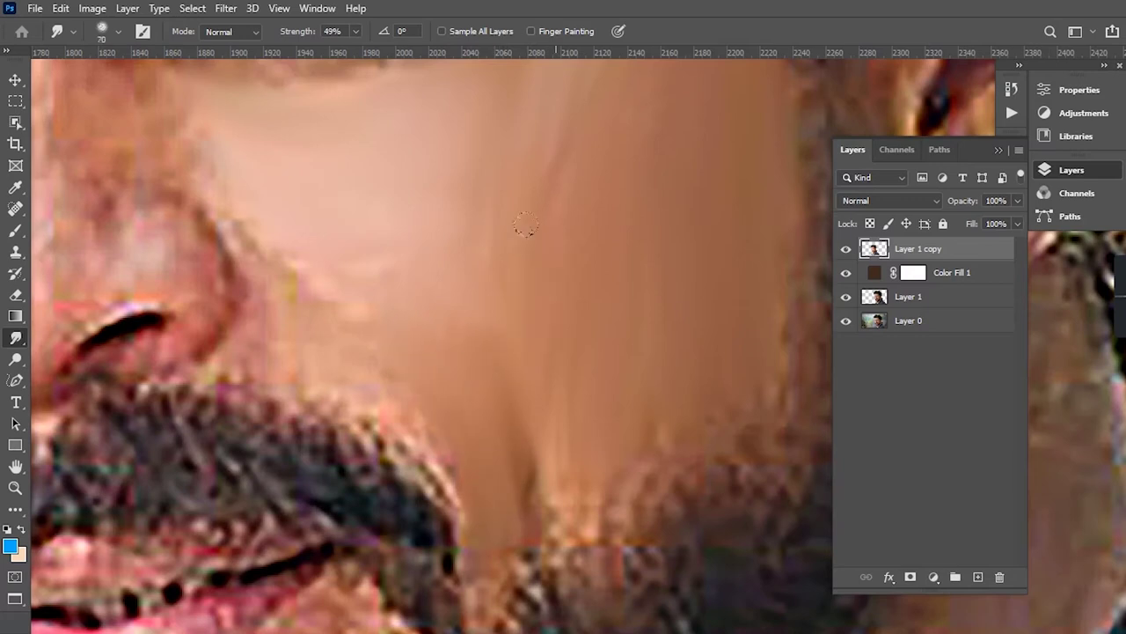
{"action": "scroll", "coordinate": [524, 226], "scroll_direction": "up", "scroll_amount": 3}
{"action": "scroll", "coordinate": [404, 324], "scroll_direction": "right", "scroll_amount": 1}
{"action": "scroll", "coordinate": [469, 489], "scroll_direction": "down", "scroll_amount": 2}
{"action": "scroll", "coordinate": [478, 320], "scroll_direction": "down", "scroll_amount": 2}
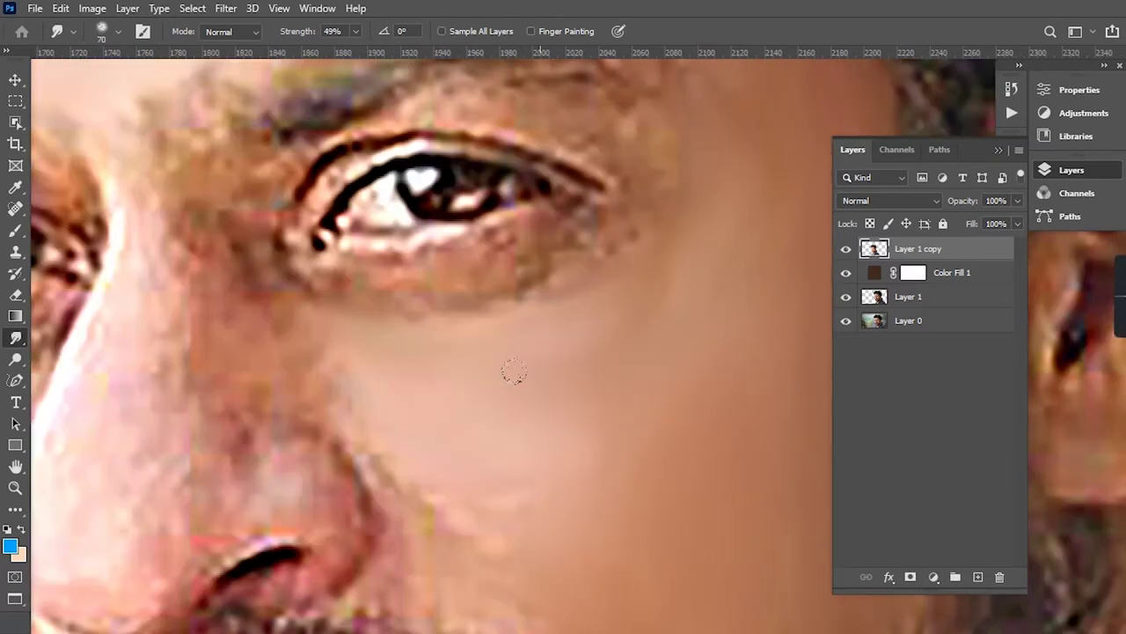
{"action": "scroll", "coordinate": [510, 372], "scroll_direction": "down", "scroll_amount": 2}
{"action": "scroll", "coordinate": [410, 460], "scroll_direction": "up", "scroll_amount": 5}
{"action": "scroll", "coordinate": [396, 352], "scroll_direction": "down", "scroll_amount": 4}
{"action": "key", "text": "bracketleft"}
{"action": "key", "text": "bracketleft"}
{"action": "key", "text": "bracketleft"}
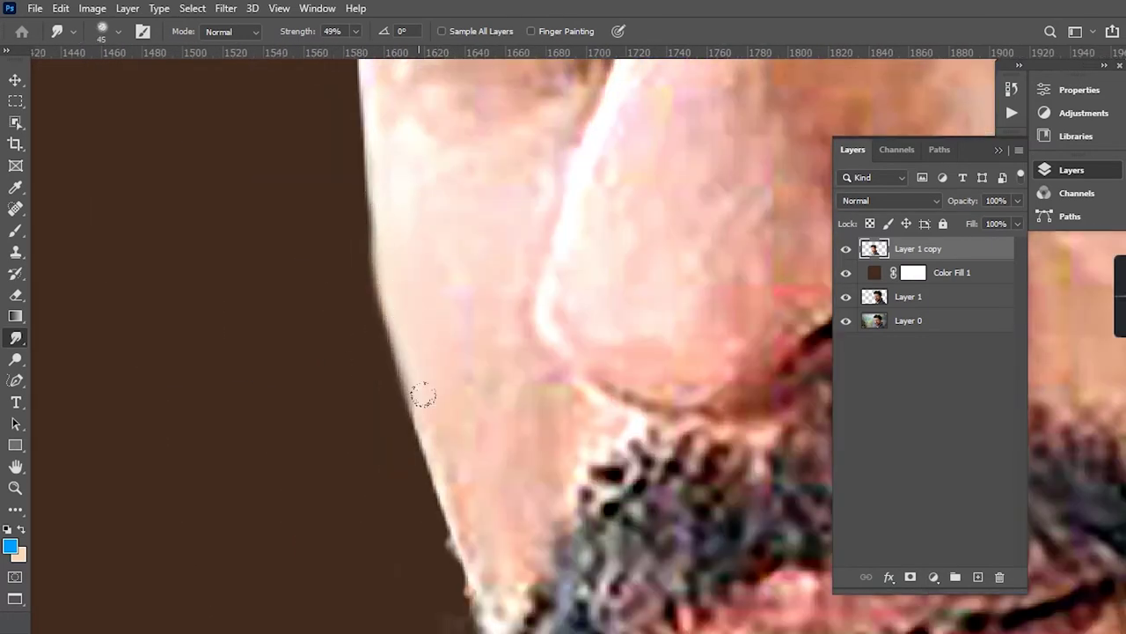
{"action": "scroll", "coordinate": [448, 279], "scroll_direction": "up", "scroll_amount": 3}
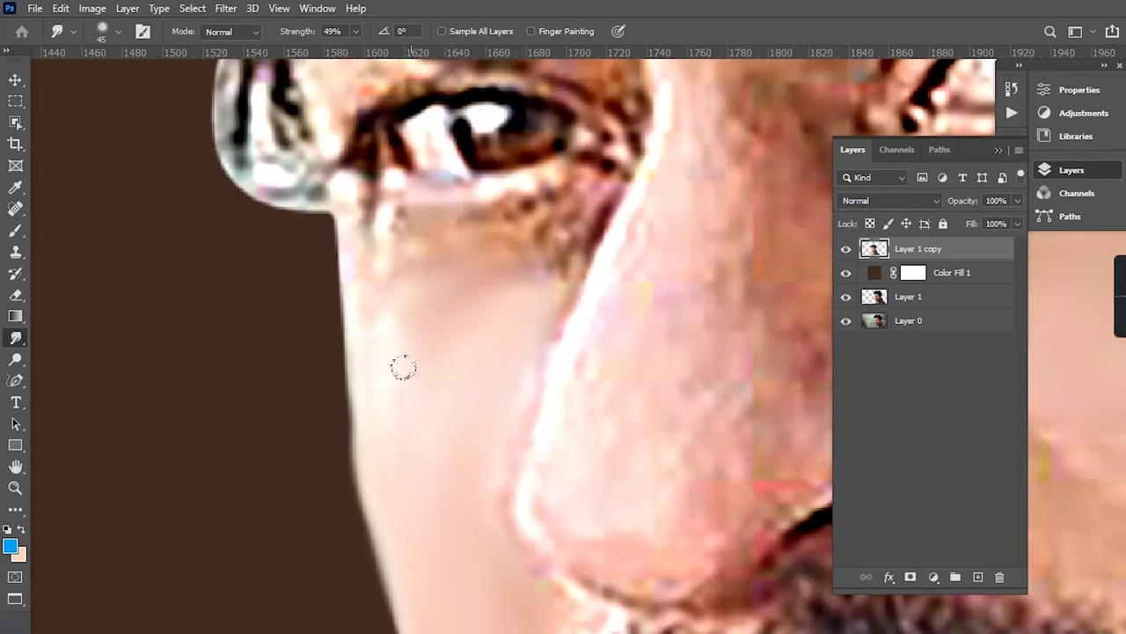
{"action": "scroll", "coordinate": [402, 334], "scroll_direction": "right", "scroll_amount": 2}
{"action": "scroll", "coordinate": [372, 346], "scroll_direction": "up", "scroll_amount": 1}
{"action": "scroll", "coordinate": [349, 452], "scroll_direction": "down", "scroll_amount": 1}
{"action": "scroll", "coordinate": [349, 452], "scroll_direction": "down", "scroll_amount": 6}
{"action": "scroll", "coordinate": [528, 405], "scroll_direction": "up", "scroll_amount": 6}
{"action": "key", "text": "bracketleft"}
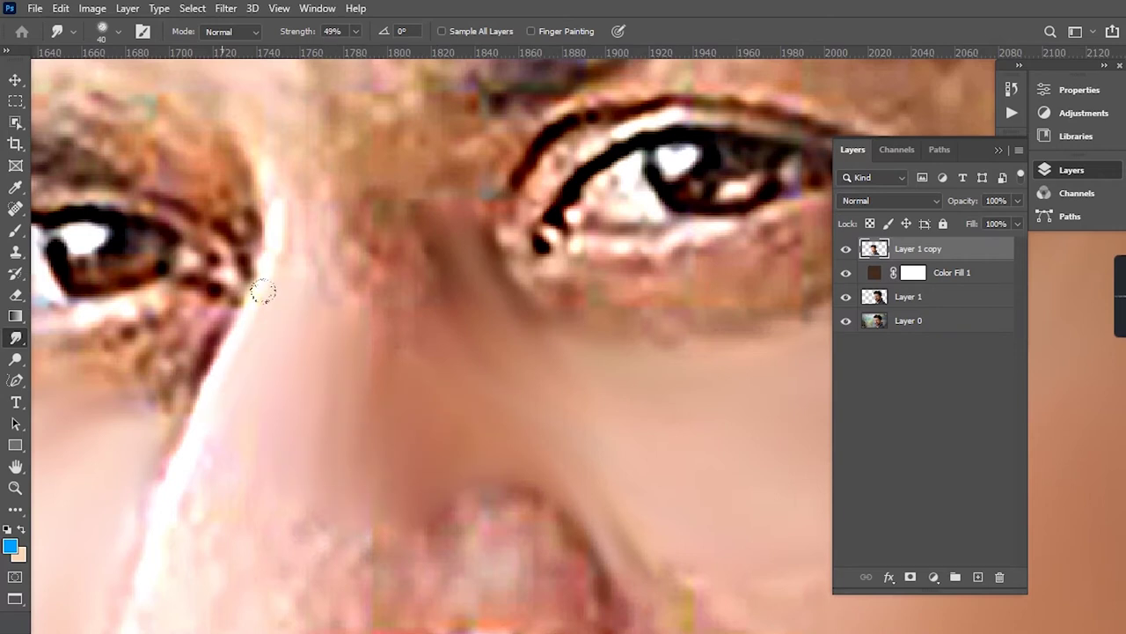
{"action": "scroll", "coordinate": [277, 244], "scroll_direction": "up", "scroll_amount": 3}
{"action": "scroll", "coordinate": [352, 132], "scroll_direction": "down", "scroll_amount": 6}
{"action": "scroll", "coordinate": [352, 132], "scroll_direction": "left", "scroll_amount": 1}
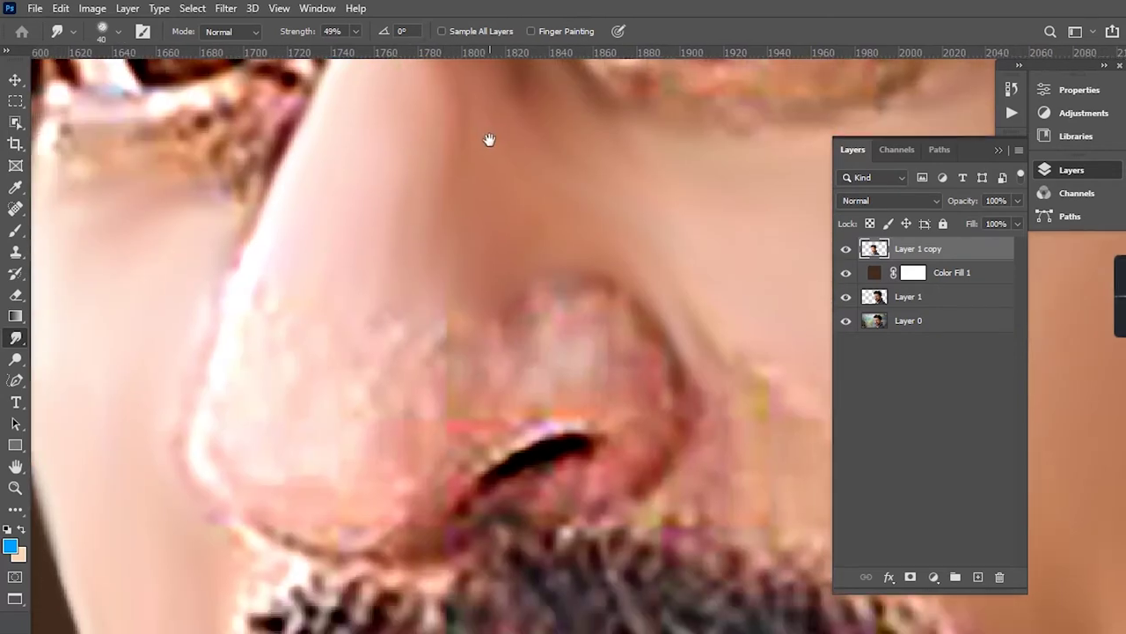
- Smooth the blocky skin on the nose tip and along the side of the nose
{"action": "mouse_move", "coordinate": [352, 281]}
{"action": "left_mouse_down"}
{"action": "mouse_move", "coordinate": [432, 327]}
{"action": "mouse_move", "coordinate": [576, 319]}
{"action": "left_mouse_up"}
{"action": "left_click_drag", "start_coordinate": [616, 440], "coordinate": [607, 303]}
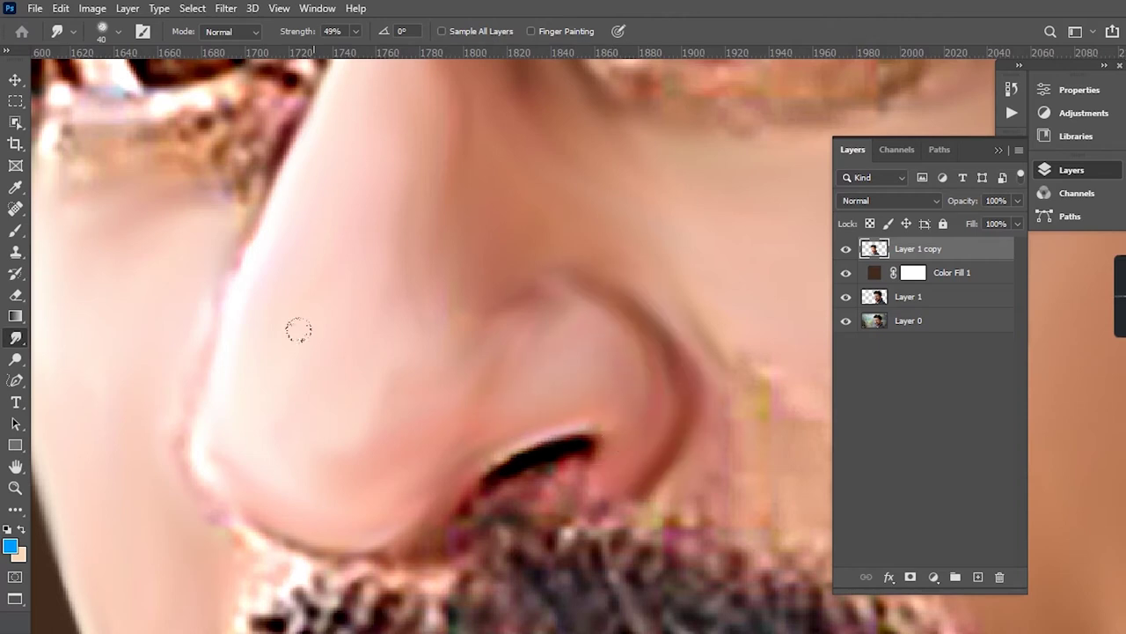
{"action": "scroll", "coordinate": [519, 265], "scroll_direction": "down", "scroll_amount": 3}
{"action": "key", "text": "bracketleft"}
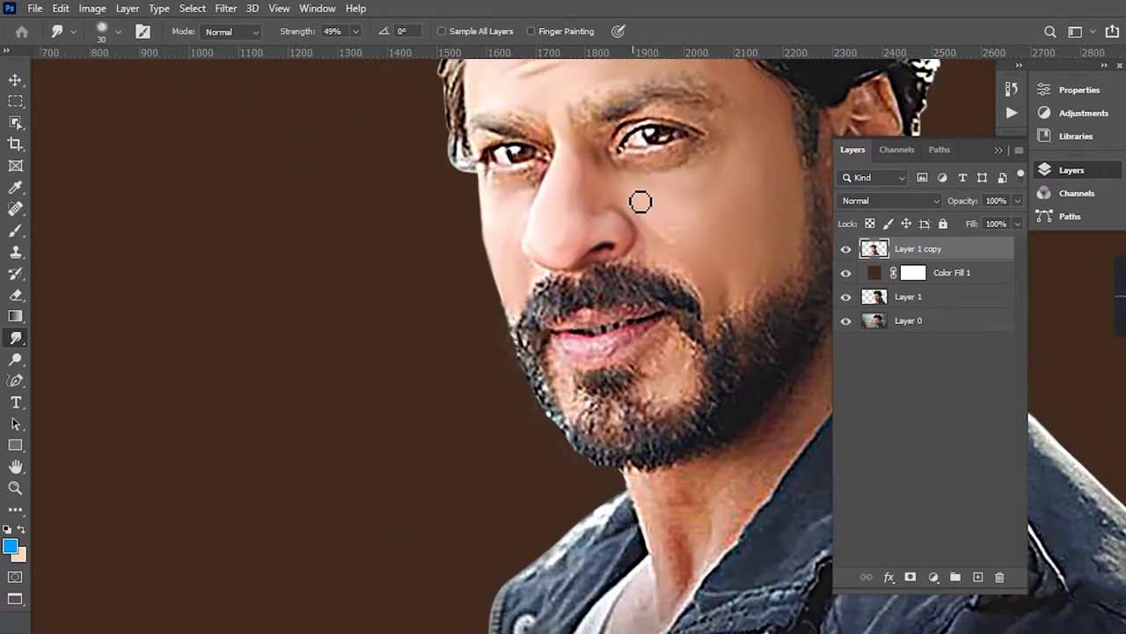
- Smudge away the freckles and dark spots around the first eye
{"action": "left_click_drag", "start_coordinate": [666, 151], "coordinate": [574, 353]}
{"action": "scroll", "coordinate": [560, 425], "scroll_direction": "down", "scroll_amount": 2}
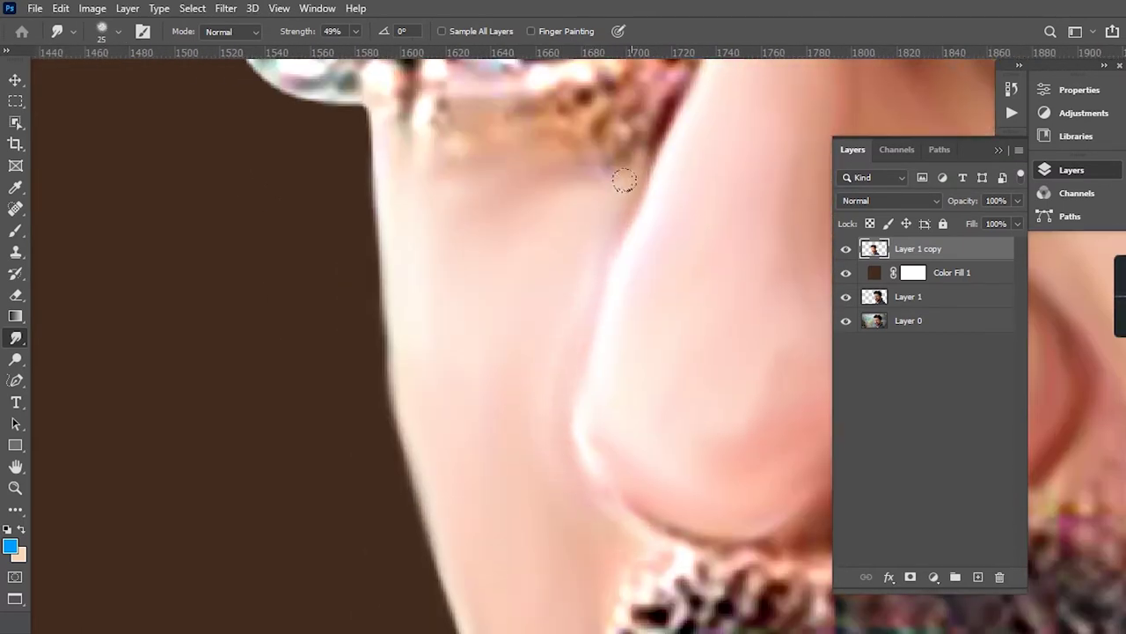
{"action": "left_click_drag", "start_coordinate": [624, 181], "coordinate": [537, 315]}
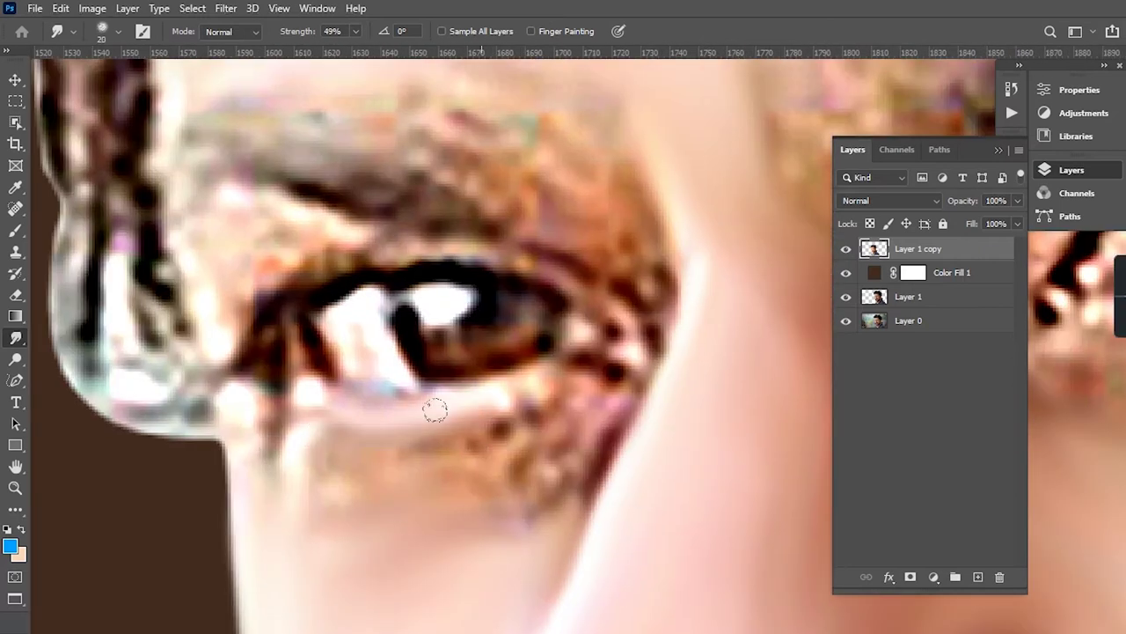
{"action": "left_click_drag", "start_coordinate": [435, 410], "coordinate": [445, 452]}
{"action": "left_click_drag", "start_coordinate": [493, 504], "coordinate": [635, 264]}
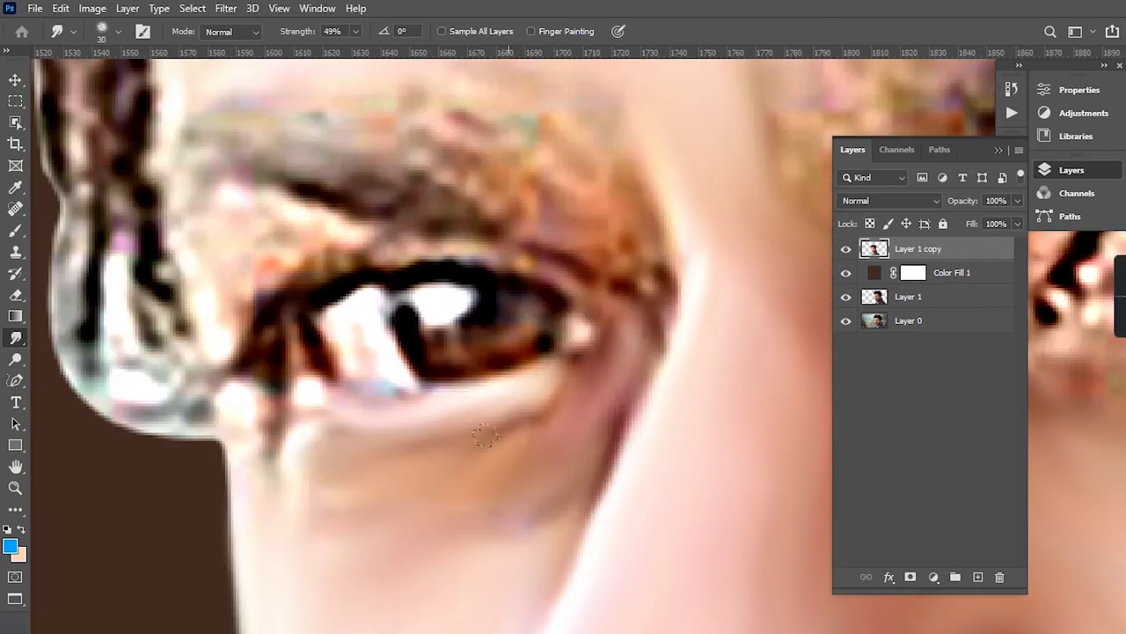
{"action": "mouse_move", "coordinate": [236, 453]}
{"action": "left_mouse_down"}
{"action": "mouse_move", "coordinate": [185, 239]}
{"action": "mouse_move", "coordinate": [252, 256]}
{"action": "left_mouse_up"}
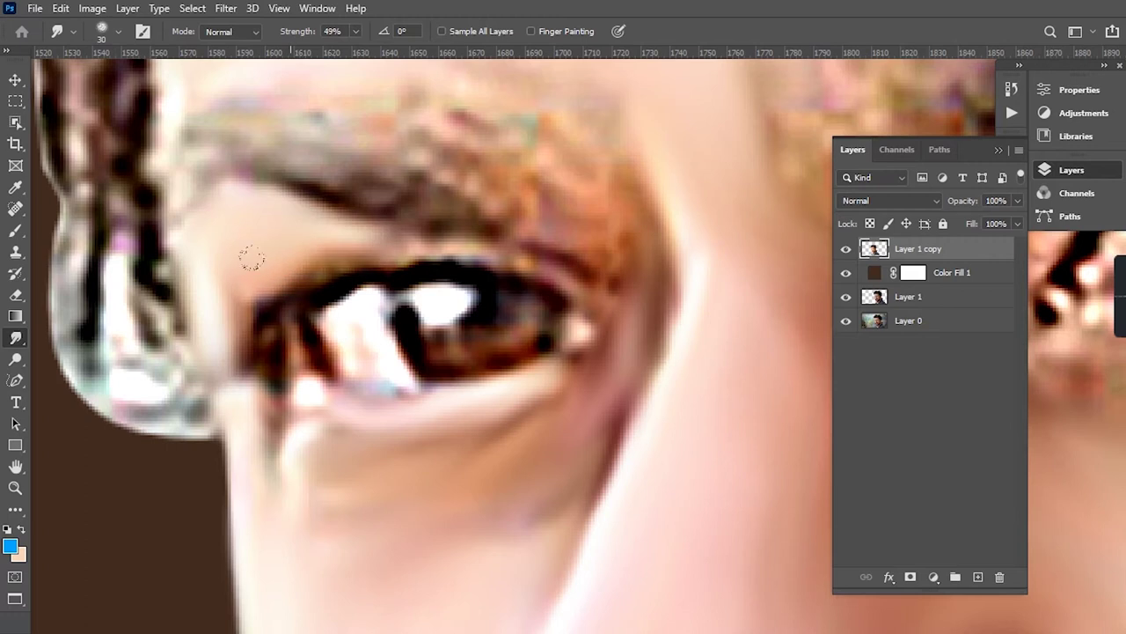
{"action": "scroll", "coordinate": [246, 369], "scroll_direction": "up", "scroll_amount": 1, "text": "alt"}
- Smooth the lash lines and blend the mottled eyebrow into a smooth band
{"action": "mouse_move", "coordinate": [376, 211]}
{"action": "left_mouse_down"}
{"action": "mouse_move", "coordinate": [619, 345]}
{"action": "mouse_move", "coordinate": [310, 359]}
{"action": "left_mouse_up"}
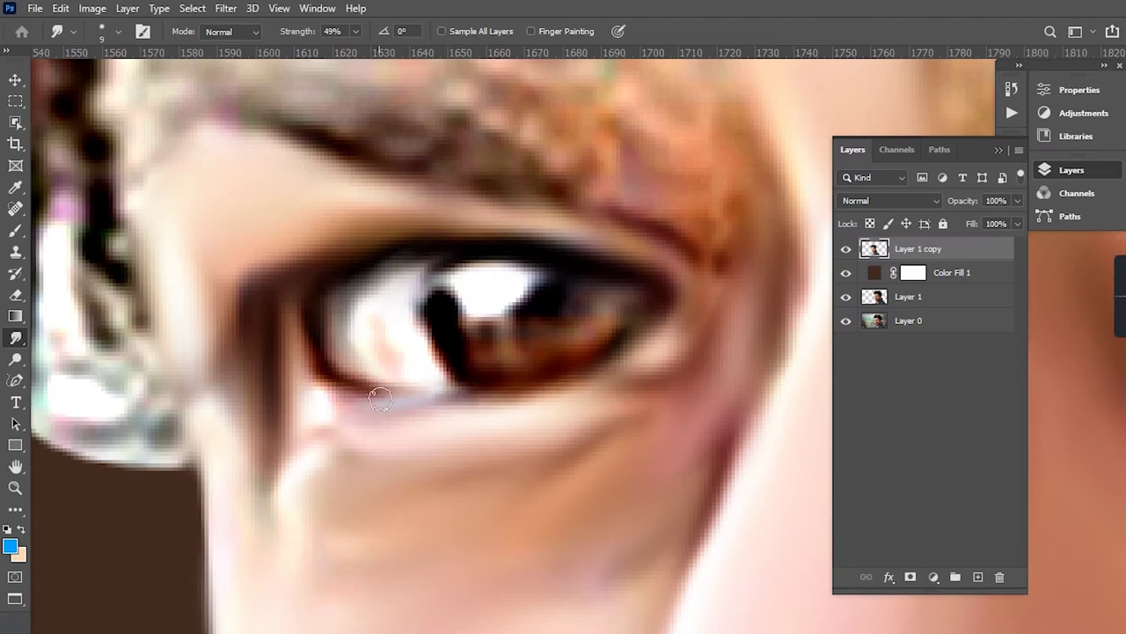
{"action": "scroll", "coordinate": [465, 354], "scroll_direction": "down", "scroll_amount": 1, "text": "alt"}
{"action": "scroll", "coordinate": [465, 354], "scroll_direction": "down", "scroll_amount": 3, "text": "alt"}
{"action": "scroll", "coordinate": [556, 403], "scroll_direction": "up", "scroll_amount": 2, "text": "alt"}
{"action": "scroll", "coordinate": [557, 404], "scroll_direction": "up", "scroll_amount": 3, "text": "alt"}
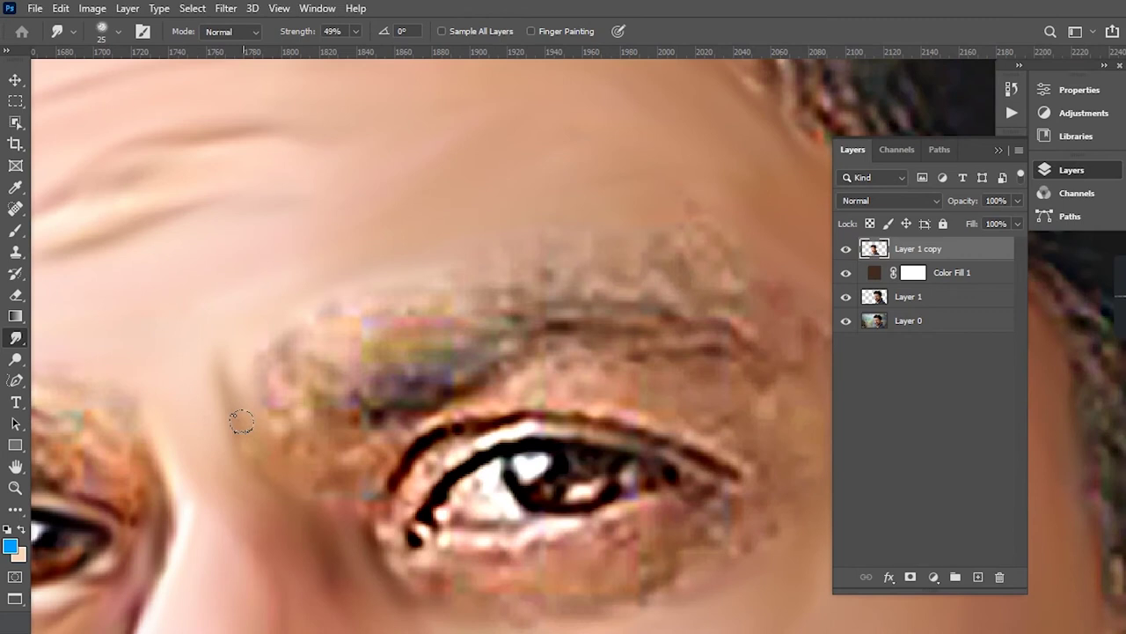
{"action": "mouse_move", "coordinate": [316, 442]}
{"action": "left_mouse_down"}
{"action": "mouse_move", "coordinate": [414, 370]}
{"action": "mouse_move", "coordinate": [670, 335]}
{"action": "left_mouse_up"}
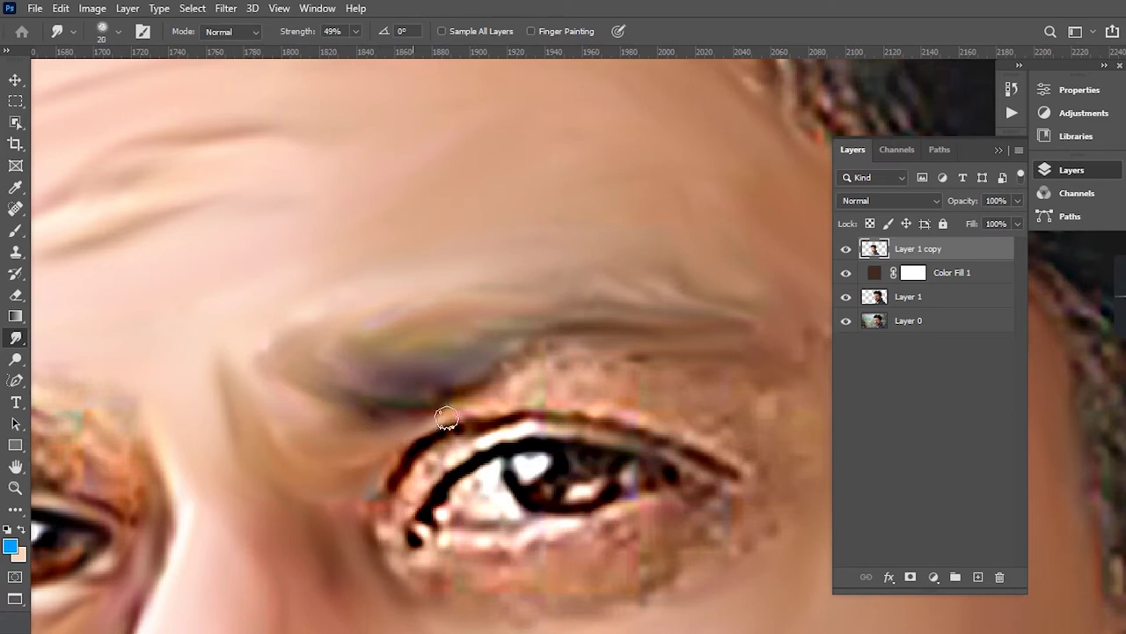
- Smooth the other eye's lower eyelid and thin its upper eyelid line
{"action": "mouse_move", "coordinate": [582, 344]}
{"action": "left_mouse_down"}
{"action": "mouse_move", "coordinate": [498, 345]}
{"action": "mouse_move", "coordinate": [534, 334]}
{"action": "left_mouse_up"}
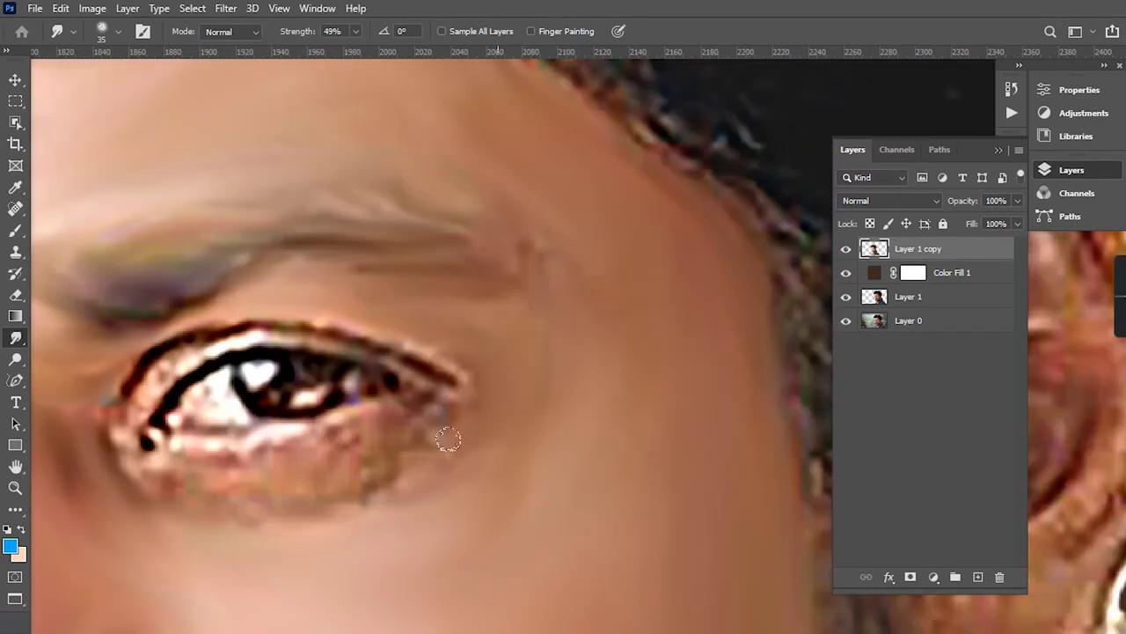
{"action": "left_click_drag", "start_coordinate": [168, 495], "coordinate": [432, 394]}
{"action": "scroll", "coordinate": [432, 394], "scroll_direction": "up", "scroll_amount": 2}
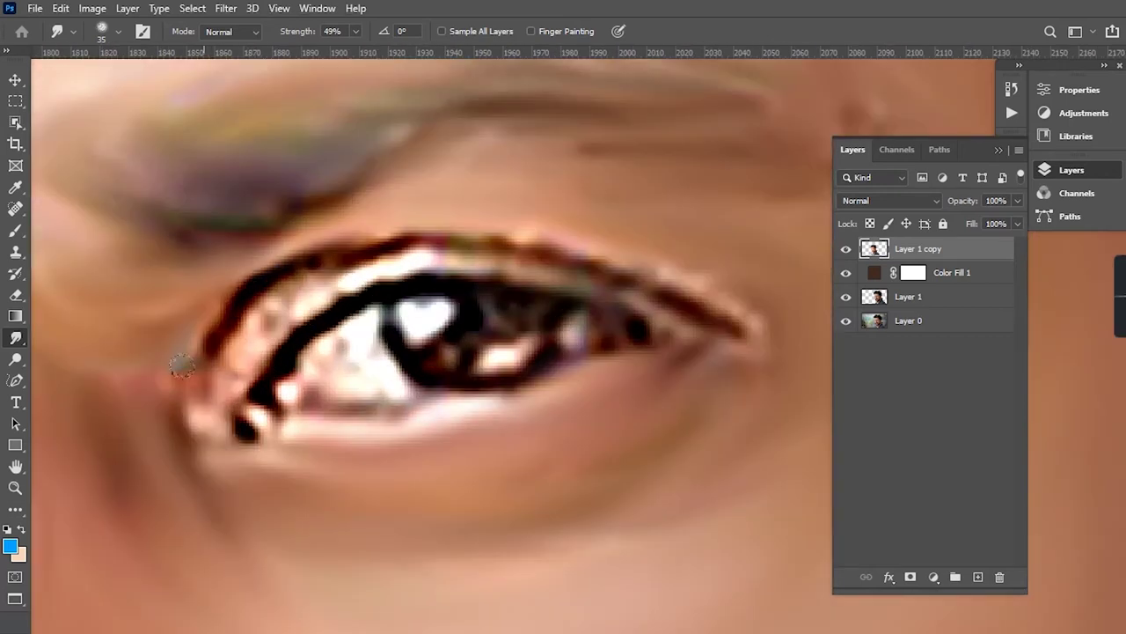
{"action": "mouse_move", "coordinate": [233, 295]}
{"action": "left_mouse_down"}
{"action": "mouse_move", "coordinate": [464, 258]}
{"action": "mouse_move", "coordinate": [264, 365]}
{"action": "mouse_move", "coordinate": [300, 346]}
{"action": "left_mouse_up"}
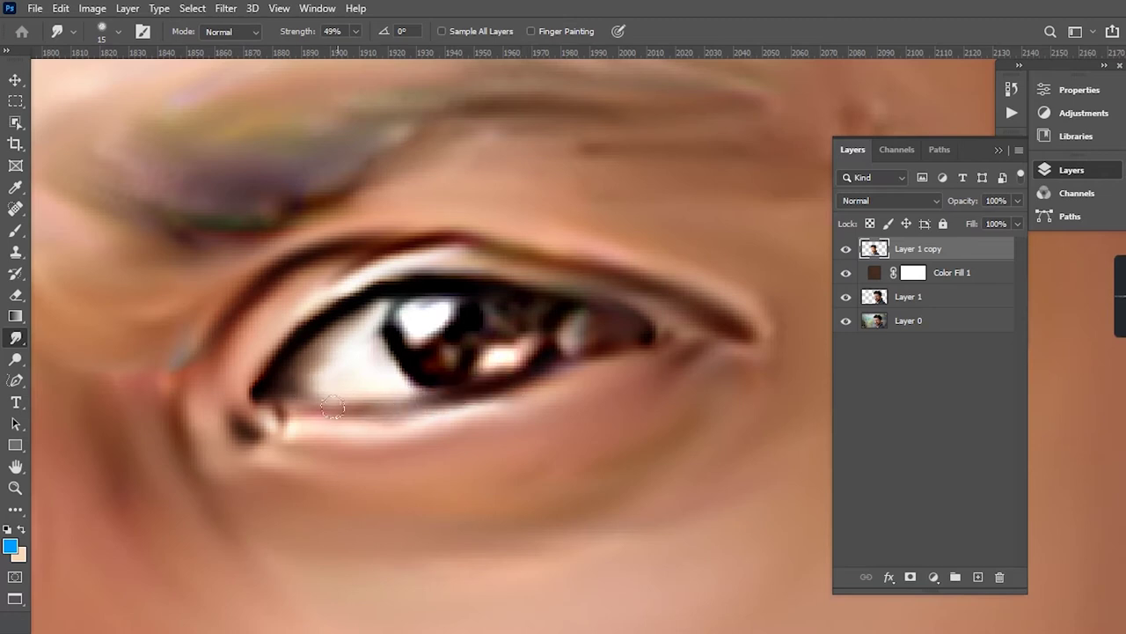
- Blend the second eyebrow from outer to inner end with a larger brush
{"action": "scroll", "coordinate": [511, 397], "scroll_direction": "down", "scroll_amount": 8}
{"action": "scroll", "coordinate": [528, 307], "scroll_direction": "up", "scroll_amount": 10}
{"action": "mouse_move", "coordinate": [563, 395]}
{"action": "left_mouse_down"}
{"action": "mouse_move", "coordinate": [396, 304]}
{"action": "mouse_move", "coordinate": [278, 323]}
{"action": "left_mouse_up"}
{"action": "key", "text": "bracketright"}
{"action": "mouse_move", "coordinate": [555, 360]}
{"action": "left_mouse_down"}
{"action": "mouse_move", "coordinate": [269, 297]}
{"action": "mouse_move", "coordinate": [179, 337]}
{"action": "left_mouse_up"}
- Smudge the left eyebrow leftward with the 30 px brush, lightening its patchy area
{"action": "left_click_drag", "start_coordinate": [516, 254], "coordinate": [302, 312]}
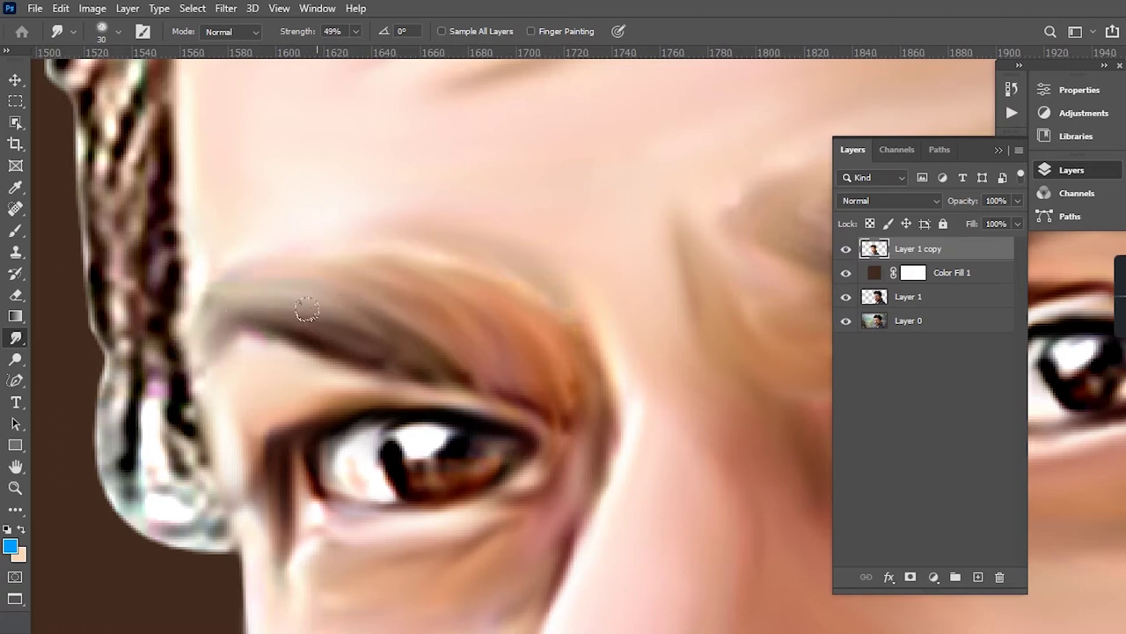
{"action": "scroll", "coordinate": [414, 256], "scroll_direction": "down", "scroll_amount": 3}
{"action": "scroll", "coordinate": [502, 252], "scroll_direction": "down", "scroll_amount": 4}
{"action": "scroll", "coordinate": [325, 297], "scroll_direction": "up", "scroll_amount": 6}
{"action": "scroll", "coordinate": [324, 297], "scroll_direction": "up", "scroll_amount": 3}
{"action": "left_click_drag", "start_coordinate": [432, 370], "coordinate": [264, 308]}
{"action": "scroll", "coordinate": [489, 327], "scroll_direction": "down", "scroll_amount": 5}
{"action": "scroll", "coordinate": [378, 343], "scroll_direction": "up", "scroll_amount": 5}
{"action": "scroll", "coordinate": [379, 343], "scroll_direction": "down", "scroll_amount": 1}
- Hide Layer 1 copy and Color Fill 1 to compare, then blend the eyebrow smooth
{"action": "left_click", "coordinate": [846, 273]}
{"action": "left_click", "coordinate": [847, 250]}
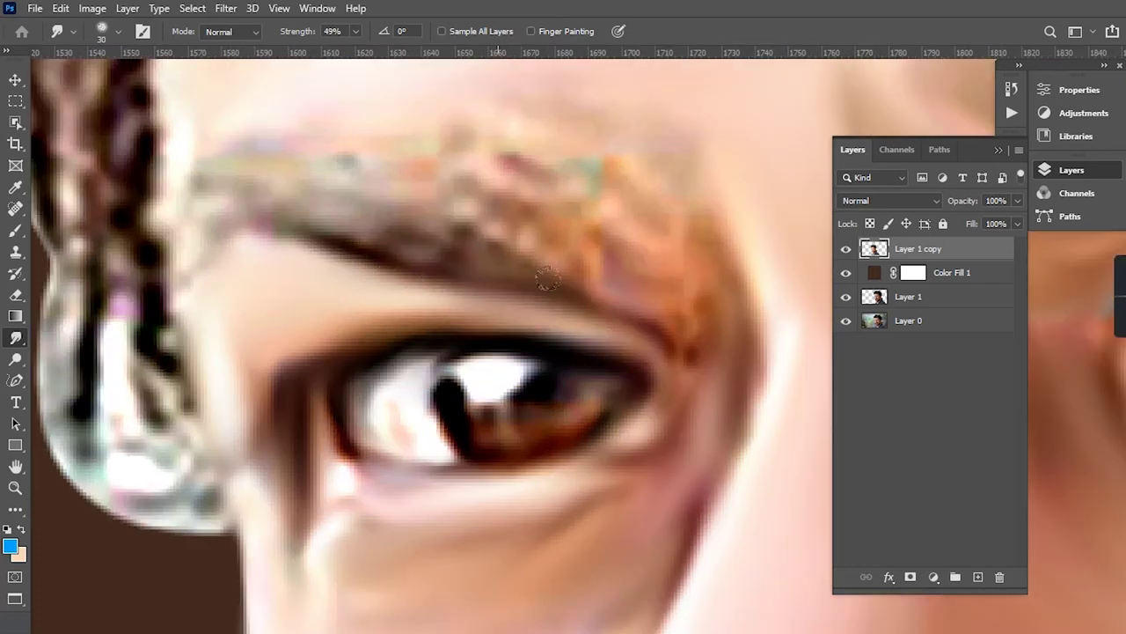
{"action": "mouse_move", "coordinate": [545, 280]}
{"action": "left_mouse_down"}
{"action": "mouse_move", "coordinate": [616, 290]}
{"action": "mouse_move", "coordinate": [493, 220]}
{"action": "mouse_move", "coordinate": [666, 264]}
{"action": "mouse_move", "coordinate": [594, 227]}
{"action": "mouse_move", "coordinate": [202, 146]}
{"action": "mouse_move", "coordinate": [294, 187]}
{"action": "left_mouse_up"}
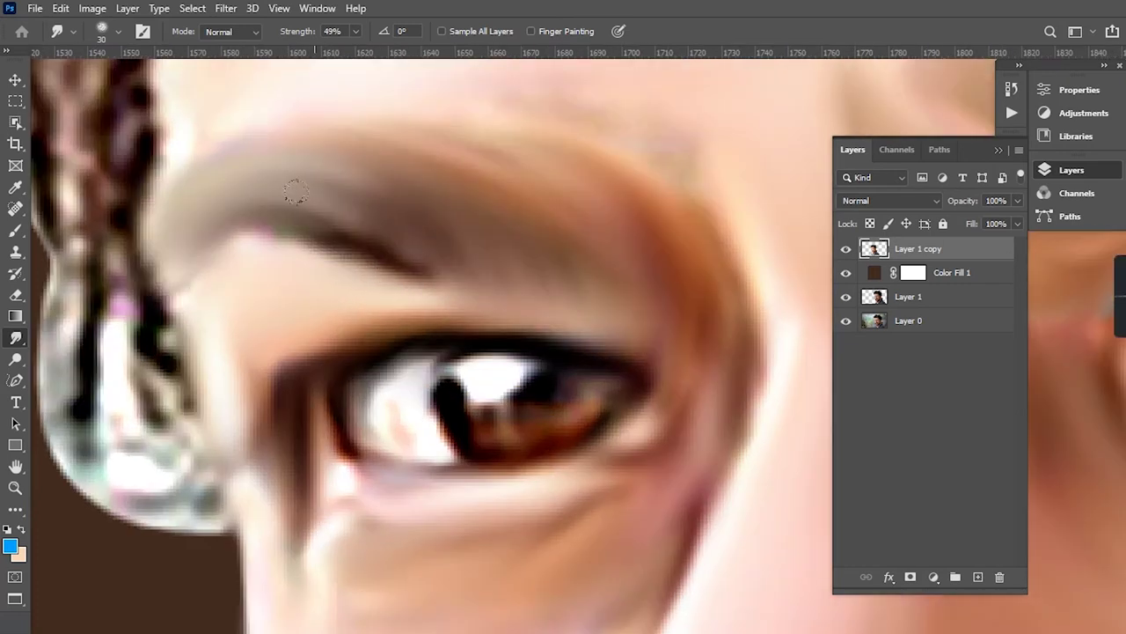
{"action": "left_click_drag", "start_coordinate": [525, 89], "coordinate": [484, 221]}
{"action": "scroll", "coordinate": [514, 426], "scroll_direction": "down", "scroll_amount": 2}
{"action": "mouse_move", "coordinate": [599, 475]}
{"action": "left_mouse_down"}
{"action": "mouse_move", "coordinate": [536, 382]}
{"action": "mouse_move", "coordinate": [347, 311]}
{"action": "left_mouse_up"}
{"action": "scroll", "coordinate": [532, 351], "scroll_direction": "down", "scroll_amount": 2}
{"action": "scroll", "coordinate": [555, 356], "scroll_direction": "down", "scroll_amount": 3}
{"action": "scroll", "coordinate": [572, 335], "scroll_direction": "up", "scroll_amount": 5}
{"action": "scroll", "coordinate": [457, 312], "scroll_direction": "down", "scroll_amount": 2}
{"action": "scroll", "coordinate": [422, 246], "scroll_direction": "up", "scroll_amount": 2}
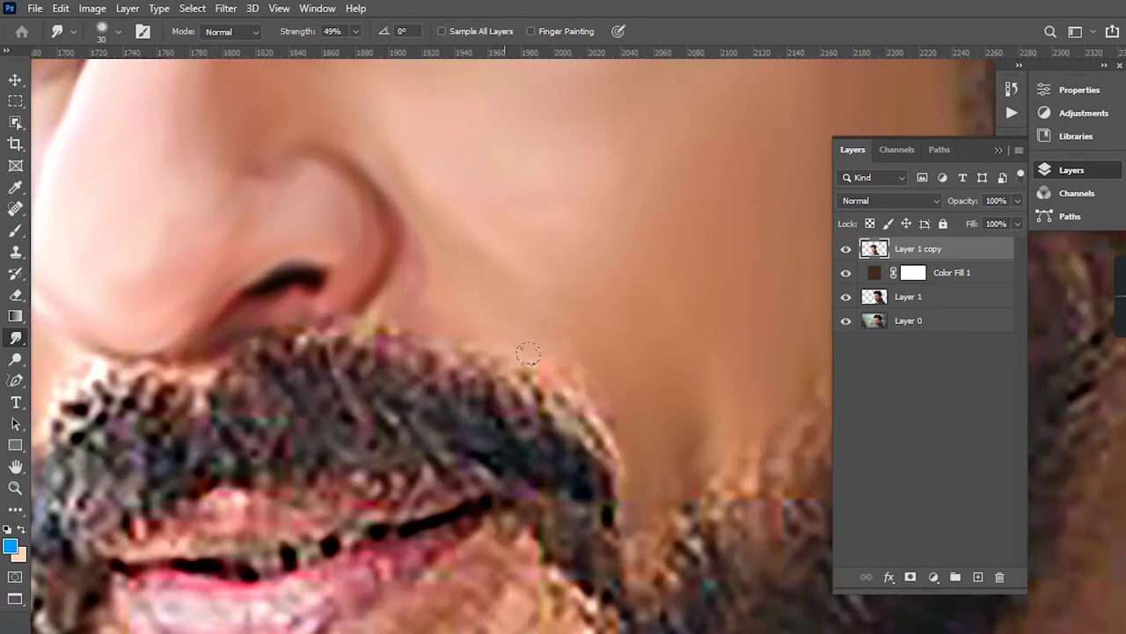
- Enlarge the brush and streak the moustache into downward hair-like strokes
{"action": "scroll", "coordinate": [528, 354], "scroll_direction": "down", "scroll_amount": 2}
{"action": "key", "text": "bracketright"}
{"action": "mouse_move", "coordinate": [480, 259]}
{"action": "left_mouse_down"}
{"action": "mouse_move", "coordinate": [586, 462]}
{"action": "mouse_move", "coordinate": [537, 414]}
{"action": "left_mouse_up"}
{"action": "mouse_move", "coordinate": [473, 255]}
{"action": "left_mouse_down"}
{"action": "mouse_move", "coordinate": [548, 414]}
{"action": "mouse_move", "coordinate": [377, 284]}
{"action": "mouse_move", "coordinate": [400, 410]}
{"action": "left_mouse_up"}
{"action": "left_click_drag", "start_coordinate": [361, 304], "coordinate": [400, 413]}
- Reshape and soften the left beard edge into hair-like strands
{"action": "scroll", "coordinate": [291, 419], "scroll_direction": "left", "scroll_amount": 5}
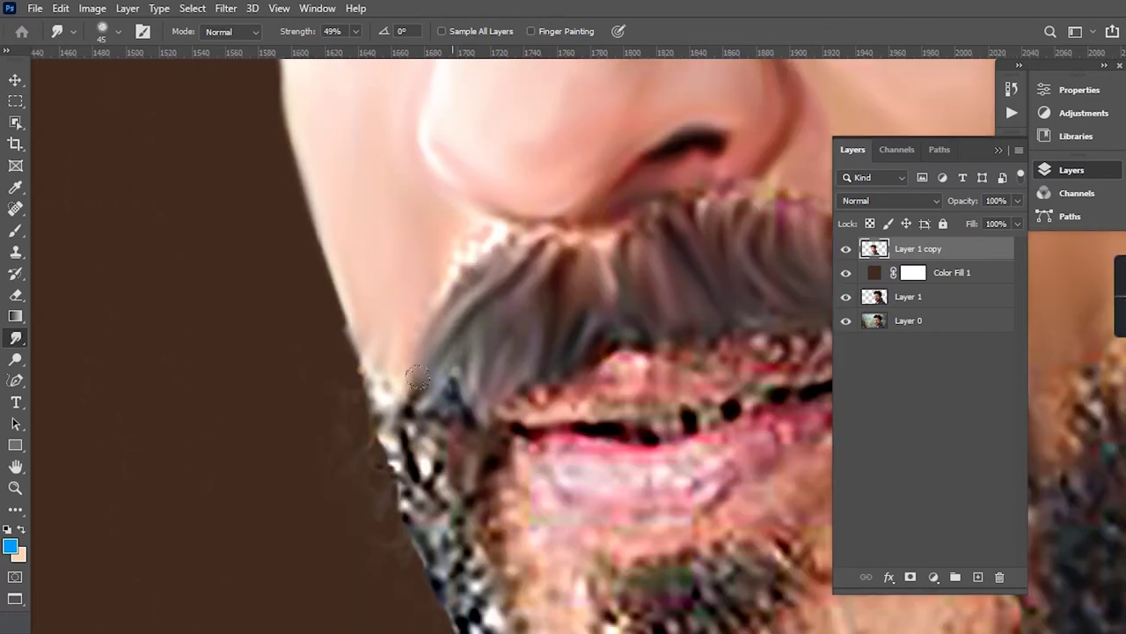
{"action": "scroll", "coordinate": [435, 473], "scroll_direction": "down", "scroll_amount": 3}
{"action": "left_click_drag", "start_coordinate": [434, 473], "coordinate": [490, 420]}
{"action": "scroll", "coordinate": [507, 260], "scroll_direction": "down", "scroll_amount": 5}
{"action": "left_click_drag", "start_coordinate": [506, 260], "coordinate": [581, 489]}
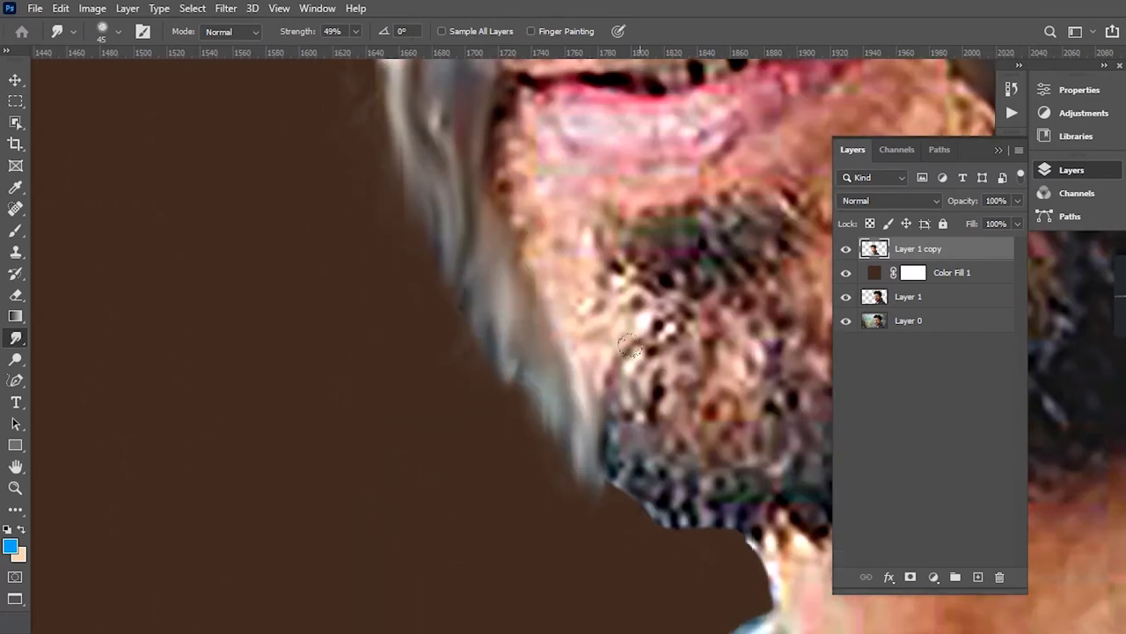
{"action": "scroll", "coordinate": [581, 489], "scroll_direction": "right", "scroll_amount": 5}
{"action": "left_click_drag", "start_coordinate": [475, 304], "coordinate": [528, 461]}
{"action": "scroll", "coordinate": [458, 508], "scroll_direction": "down", "scroll_amount": 3}
- Stroke more beard strands and drag dark beard texture rightward below the lips
{"action": "left_click_drag", "start_coordinate": [459, 509], "coordinate": [555, 326]}
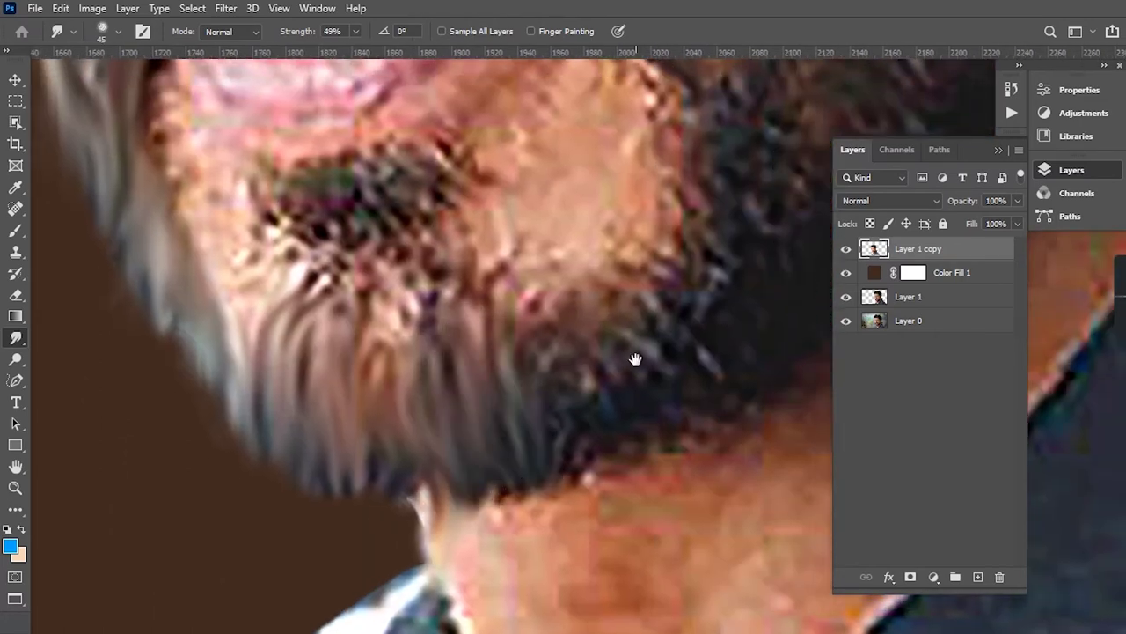
{"action": "scroll", "coordinate": [633, 359], "scroll_direction": "up", "scroll_amount": 3}
{"action": "left_click_drag", "start_coordinate": [422, 493], "coordinate": [352, 334]}
{"action": "scroll", "coordinate": [448, 558], "scroll_direction": "up", "scroll_amount": 3}
{"action": "left_click_drag", "start_coordinate": [448, 558], "coordinate": [493, 422]}
{"action": "scroll", "coordinate": [302, 250], "scroll_direction": "up", "scroll_amount": 3}
{"action": "left_click_drag", "start_coordinate": [302, 250], "coordinate": [678, 285]}
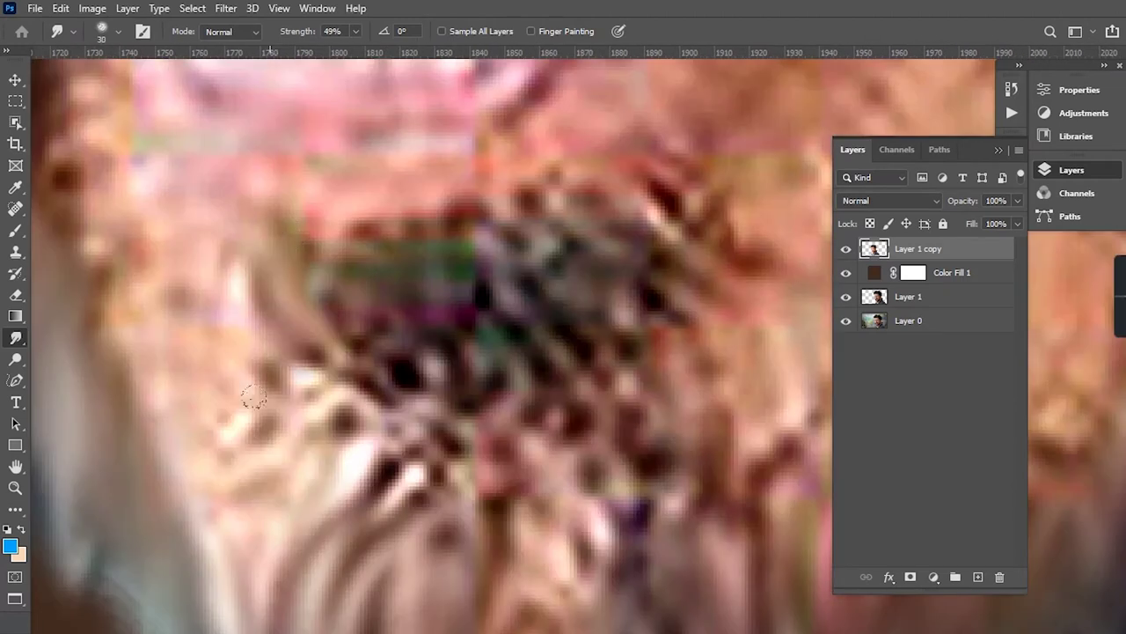
- With a smaller brush, smooth the right cheek skin and jaw edge
{"action": "key", "text": "bracketleft"}
{"action": "key", "text": "bracketleft"}
{"action": "scroll", "coordinate": [545, 386], "scroll_direction": "up", "scroll_amount": 3}
{"action": "scroll", "coordinate": [545, 386], "scroll_direction": "up", "scroll_amount": 2}
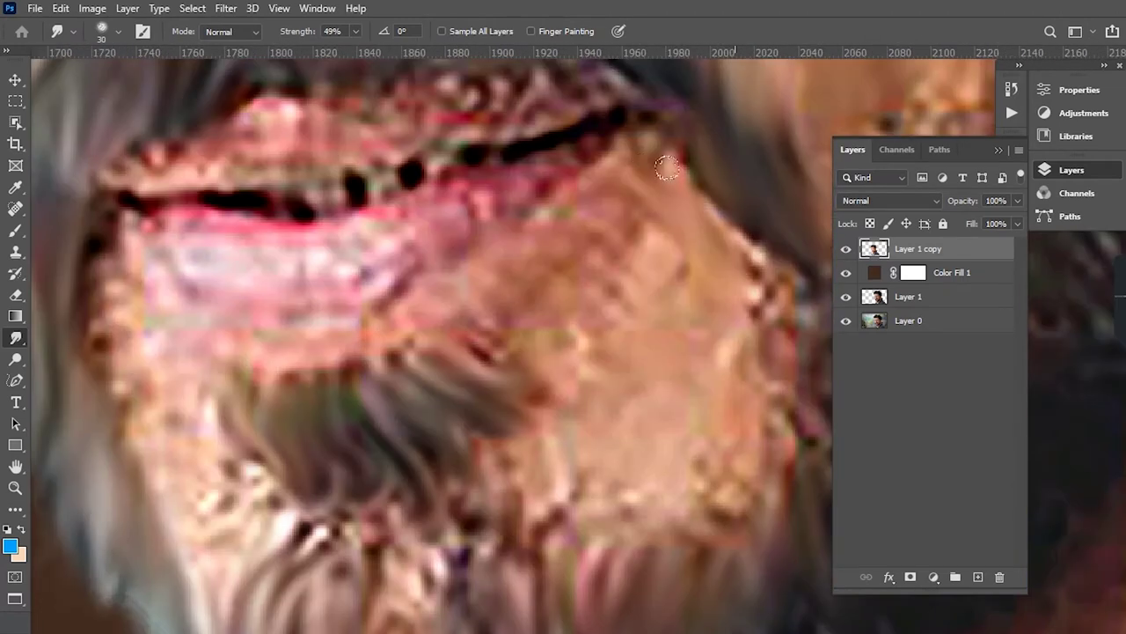
{"action": "left_click_drag", "start_coordinate": [678, 180], "coordinate": [744, 406]}
{"action": "mouse_move", "coordinate": [640, 255]}
{"action": "left_mouse_down"}
{"action": "mouse_move", "coordinate": [748, 493]}
{"action": "mouse_move", "coordinate": [634, 493]}
{"action": "mouse_move", "coordinate": [499, 468]}
{"action": "left_mouse_up"}
{"action": "mouse_move", "coordinate": [565, 382]}
{"action": "left_mouse_down"}
{"action": "mouse_move", "coordinate": [613, 223]}
{"action": "mouse_move", "coordinate": [478, 319]}
{"action": "mouse_move", "coordinate": [348, 264]}
{"action": "mouse_move", "coordinate": [382, 367]}
{"action": "mouse_move", "coordinate": [578, 369]}
{"action": "mouse_move", "coordinate": [616, 475]}
{"action": "left_mouse_up"}
{"action": "scroll", "coordinate": [478, 339], "scroll_direction": "up", "scroll_amount": 1}
{"action": "mouse_move", "coordinate": [616, 476]}
{"action": "left_mouse_down"}
{"action": "mouse_move", "coordinate": [616, 212]}
{"action": "mouse_move", "coordinate": [595, 384]}
{"action": "left_mouse_up"}
- Smudge the moustache hair above the lips and smooth the lower lip
{"action": "mouse_move", "coordinate": [473, 296]}
{"action": "left_mouse_down"}
{"action": "mouse_move", "coordinate": [661, 291]}
{"action": "mouse_move", "coordinate": [656, 467]}
{"action": "left_mouse_up"}
{"action": "scroll", "coordinate": [656, 467], "scroll_direction": "down", "scroll_amount": 5}
{"action": "scroll", "coordinate": [426, 390], "scroll_direction": "up", "scroll_amount": 5}
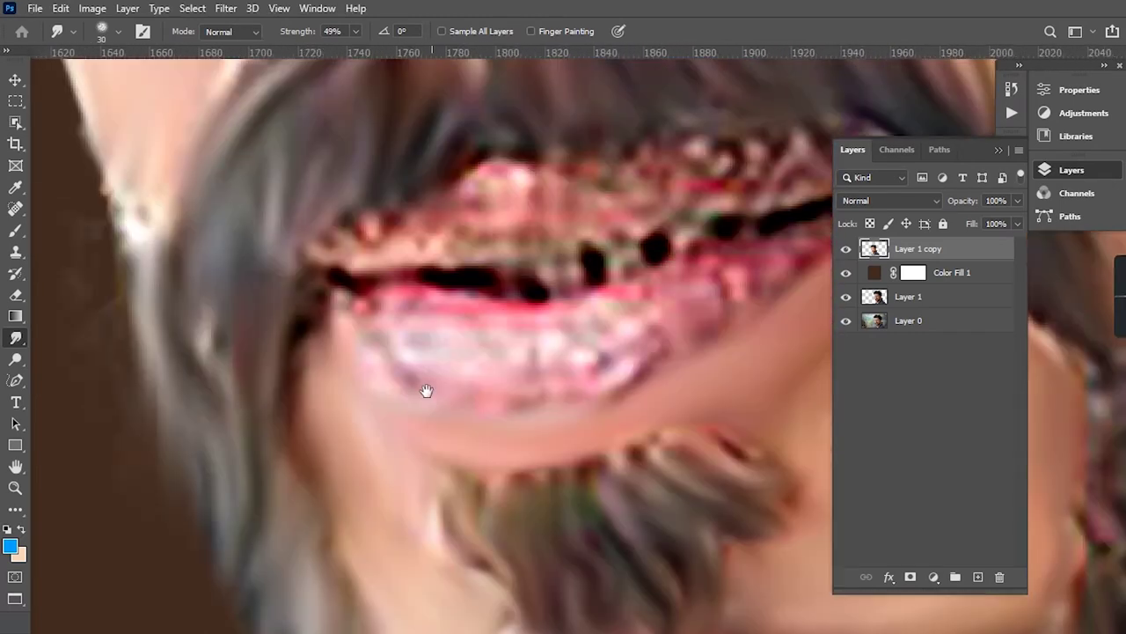
{"action": "scroll", "coordinate": [426, 390], "scroll_direction": "up", "scroll_amount": 1}
{"action": "left_click_drag", "start_coordinate": [426, 390], "coordinate": [370, 519]}
{"action": "left_click_drag", "start_coordinate": [290, 440], "coordinate": [404, 493]}
{"action": "mouse_move", "coordinate": [334, 528]}
{"action": "left_mouse_down"}
{"action": "mouse_move", "coordinate": [445, 485]}
{"action": "mouse_move", "coordinate": [287, 500]}
{"action": "left_mouse_up"}
- Blend the teeth into the lips and merge the upper lip's top edge into the moustache
{"action": "left_click_drag", "start_coordinate": [449, 440], "coordinate": [651, 379]}
{"action": "left_click_drag", "start_coordinate": [493, 466], "coordinate": [387, 546]}
{"action": "mouse_move", "coordinate": [97, 396]}
{"action": "left_mouse_down"}
{"action": "mouse_move", "coordinate": [338, 312]}
{"action": "mouse_move", "coordinate": [352, 359]}
{"action": "mouse_move", "coordinate": [513, 287]}
{"action": "mouse_move", "coordinate": [430, 347]}
{"action": "mouse_move", "coordinate": [97, 391]}
{"action": "left_mouse_up"}
{"action": "left_click_drag", "start_coordinate": [402, 326], "coordinate": [574, 249]}
- Enlarge the Smudge brush to 50 px with the ] key
{"action": "scroll", "coordinate": [741, 363], "scroll_direction": "down", "scroll_amount": 5}
{"action": "scroll", "coordinate": [631, 440], "scroll_direction": "down", "scroll_amount": 2}
{"action": "scroll", "coordinate": [664, 530], "scroll_direction": "up", "scroll_amount": 3}
{"action": "scroll", "coordinate": [520, 475], "scroll_direction": "down", "scroll_amount": 1}
{"action": "scroll", "coordinate": [555, 401], "scroll_direction": "up", "scroll_amount": 3}
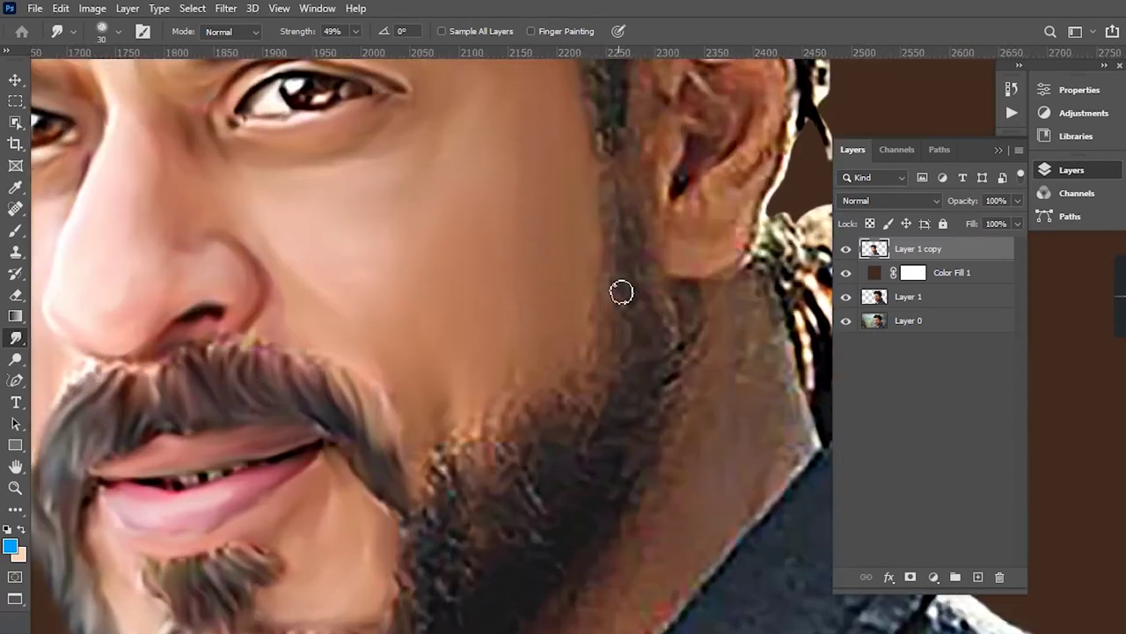
{"action": "scroll", "coordinate": [621, 291], "scroll_direction": "up", "scroll_amount": 1}
{"action": "key", "text": "bracketright"}
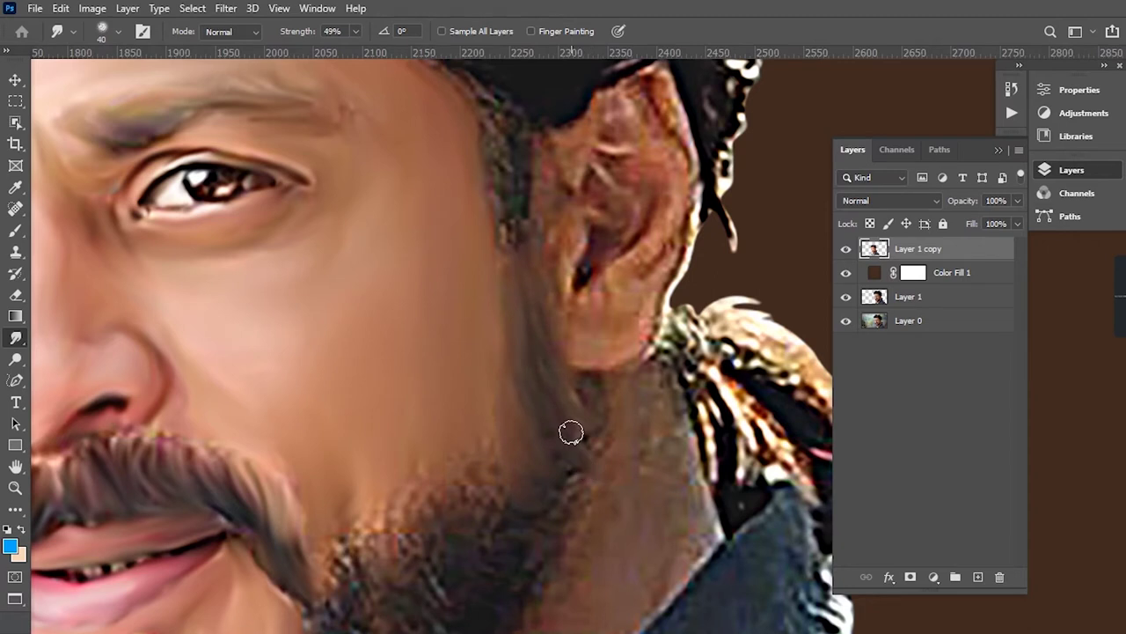
{"action": "scroll", "coordinate": [486, 262], "scroll_direction": "up", "scroll_amount": 2}
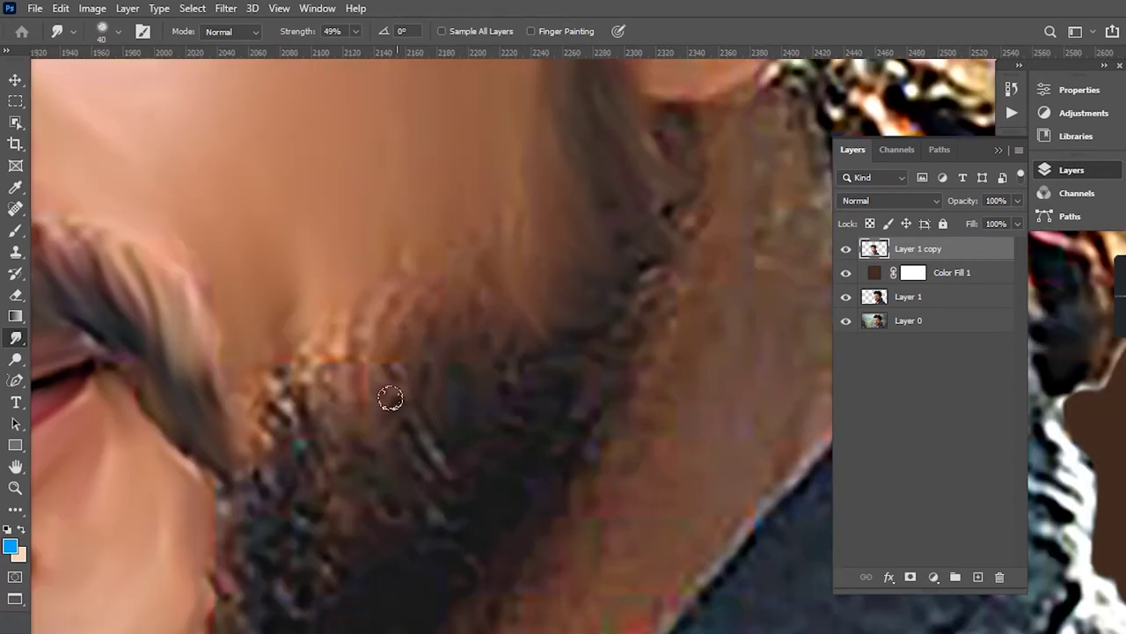
{"action": "scroll", "coordinate": [390, 398], "scroll_direction": "down", "scroll_amount": 3}
{"action": "key", "text": "bracketright"}
{"action": "scroll", "coordinate": [422, 498], "scroll_direction": "down", "scroll_amount": 2}
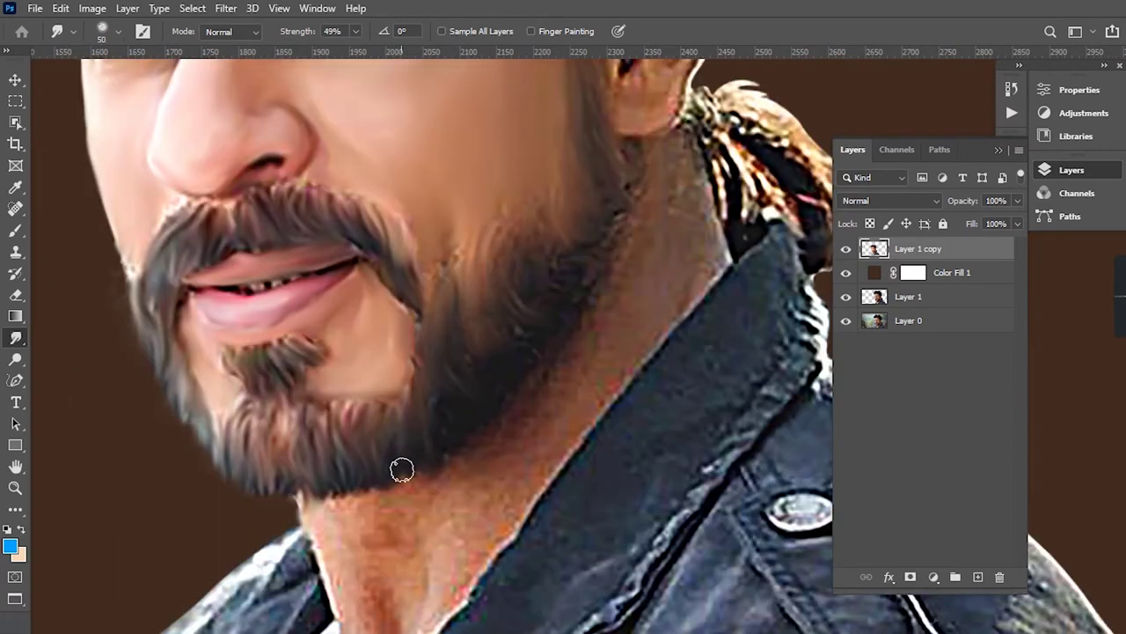
{"action": "scroll", "coordinate": [500, 449], "scroll_direction": "up", "scroll_amount": 3}
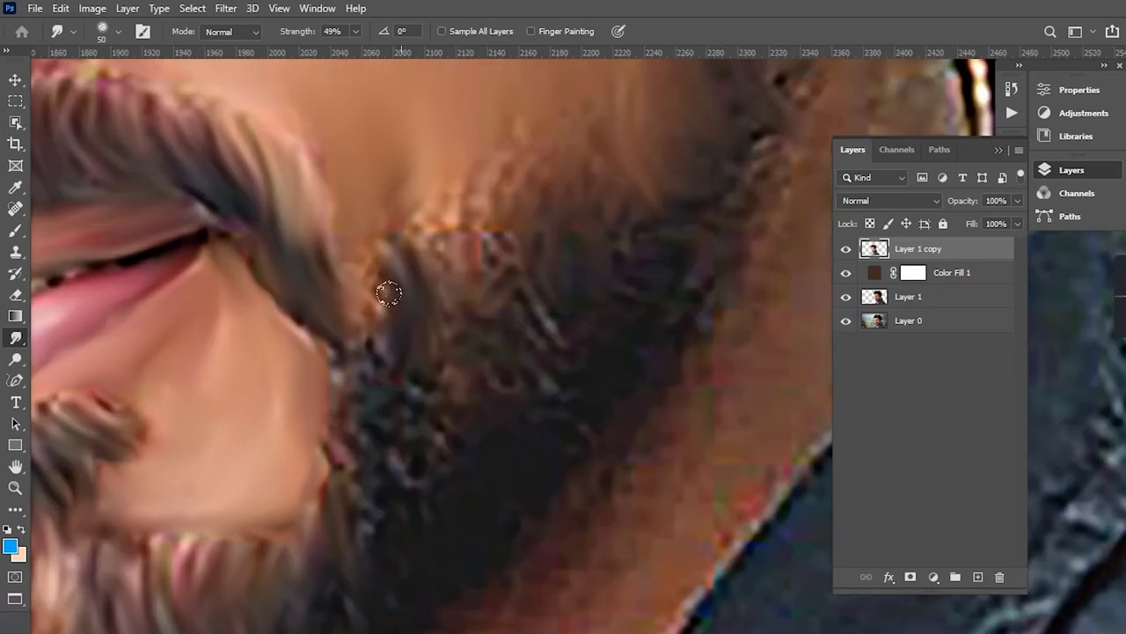
{"action": "scroll", "coordinate": [336, 409], "scroll_direction": "down", "scroll_amount": 3}
{"action": "scroll", "coordinate": [271, 427], "scroll_direction": "up", "scroll_amount": 3}
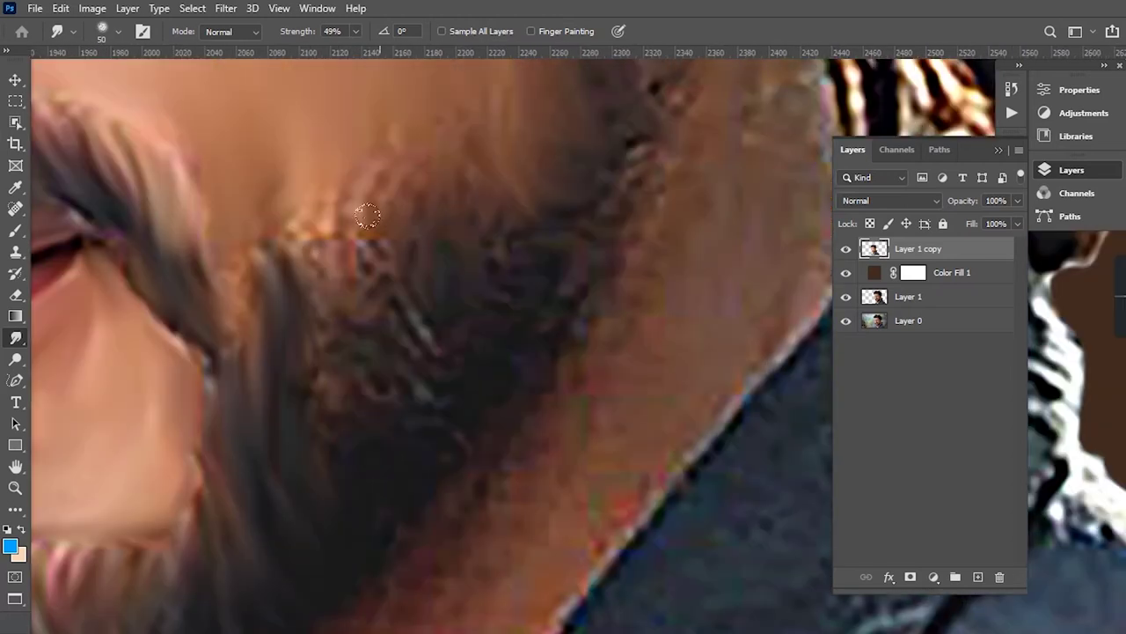
- Smudge the beard hair along the jaw and chin into flowing strands
{"action": "mouse_move", "coordinate": [339, 235]}
{"action": "left_mouse_down"}
{"action": "mouse_move", "coordinate": [304, 332]}
{"action": "mouse_move", "coordinate": [390, 554]}
{"action": "mouse_move", "coordinate": [476, 382]}
{"action": "left_mouse_up"}
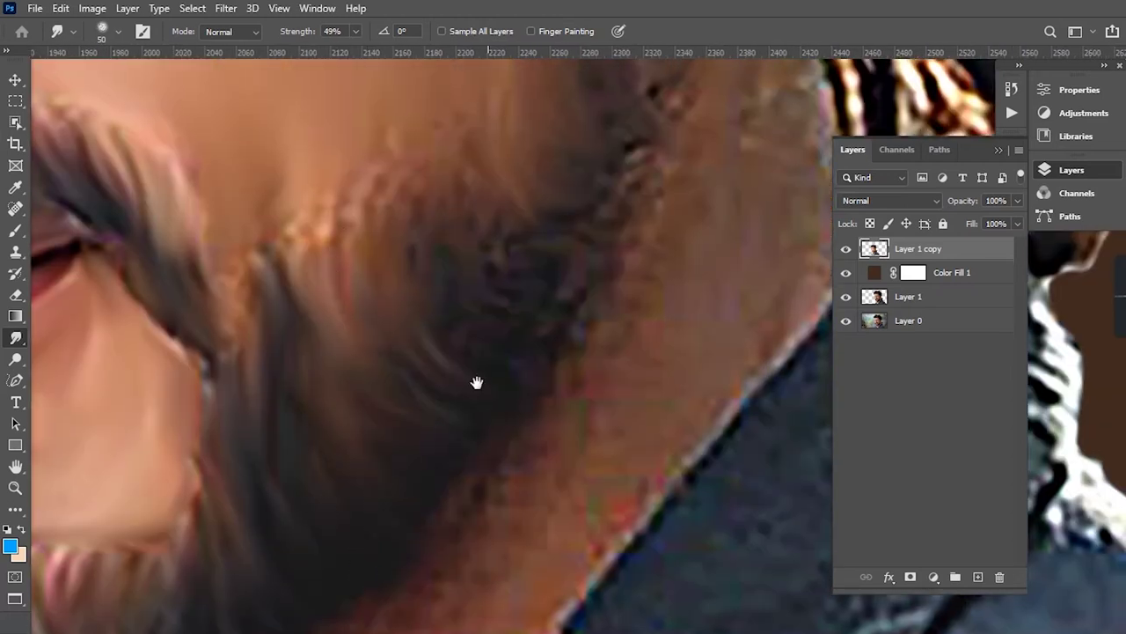
{"action": "scroll", "coordinate": [475, 382], "scroll_direction": "up", "scroll_amount": 2}
{"action": "left_click_drag", "start_coordinate": [575, 275], "coordinate": [544, 368]}
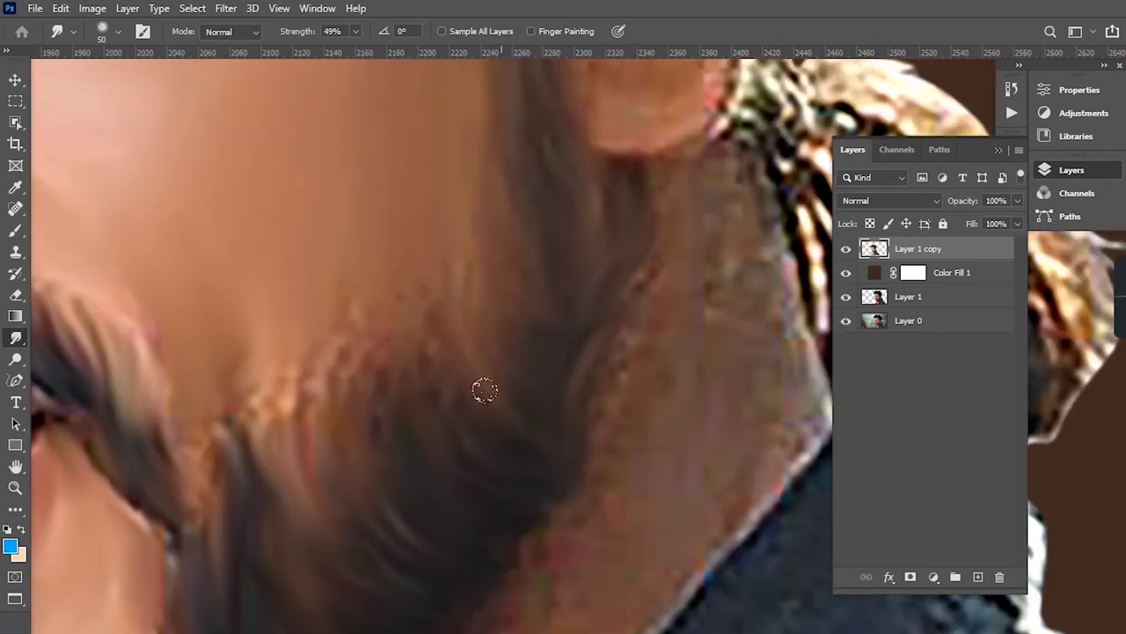
{"action": "scroll", "coordinate": [485, 390], "scroll_direction": "left", "scroll_amount": 3}
{"action": "scroll", "coordinate": [358, 396], "scroll_direction": "up", "scroll_amount": 2}
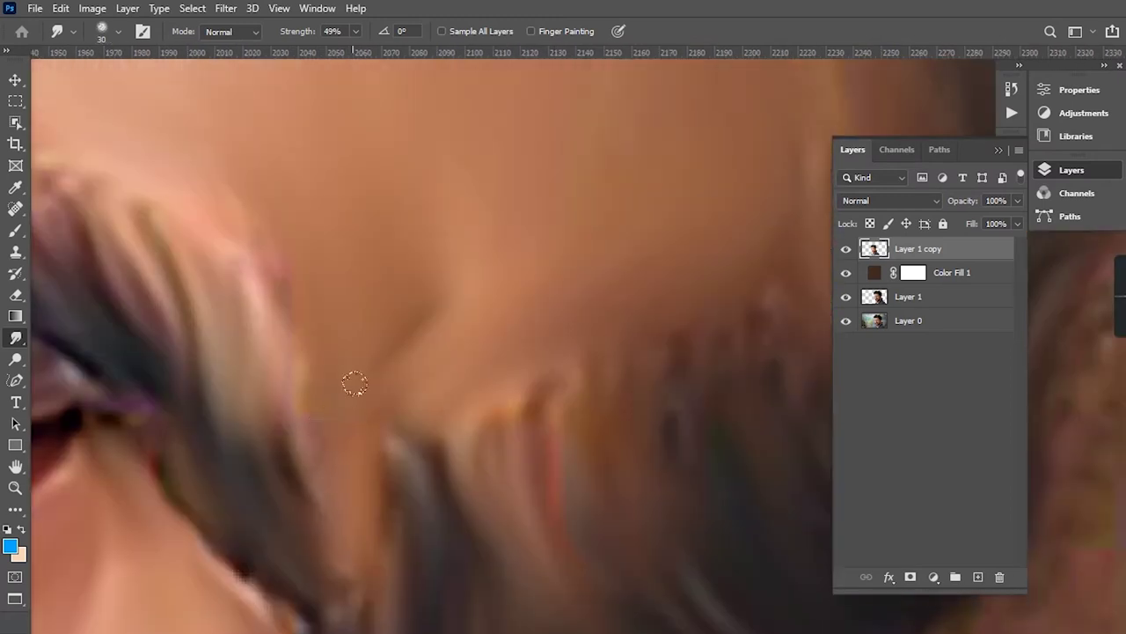
{"action": "scroll", "coordinate": [616, 334], "scroll_direction": "down", "scroll_amount": 3}
{"action": "scroll", "coordinate": [555, 422], "scroll_direction": "down", "scroll_amount": 2}
{"action": "scroll", "coordinate": [493, 440], "scroll_direction": "up", "scroll_amount": 5}
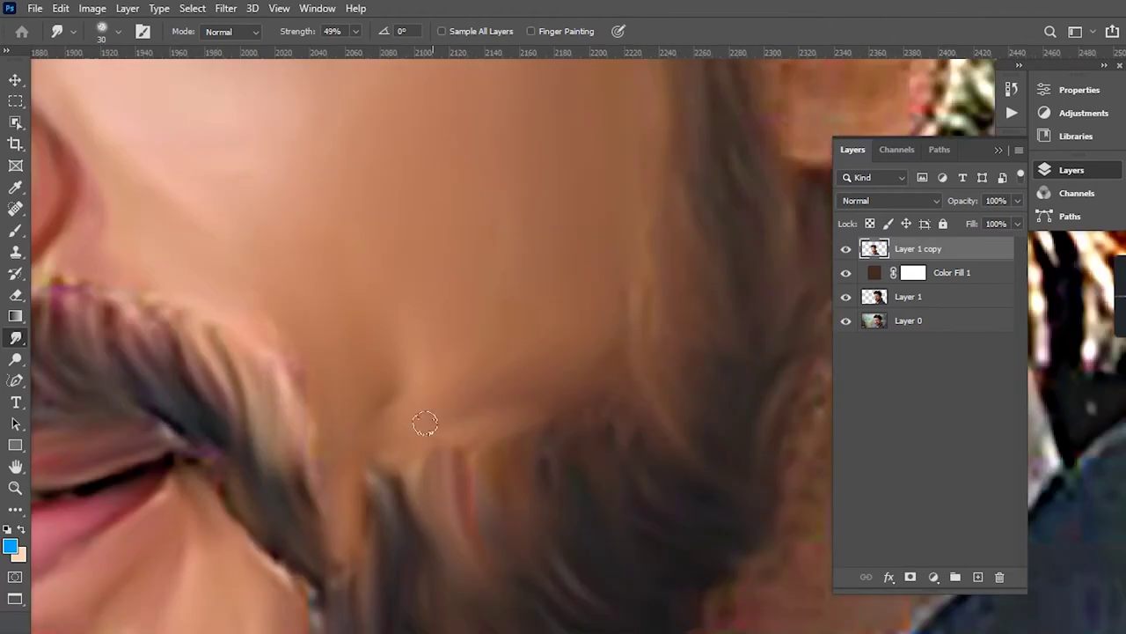
- Smudge the top of the hair into smooth strands
{"action": "scroll", "coordinate": [384, 485], "scroll_direction": "down", "scroll_amount": 4}
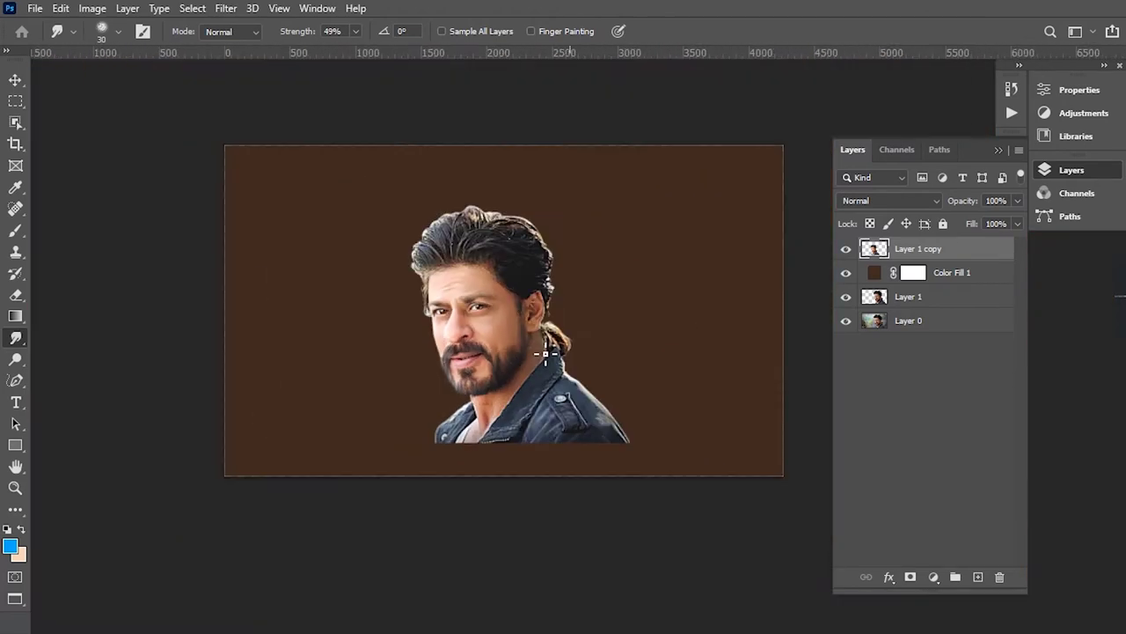
{"action": "scroll", "coordinate": [503, 339], "scroll_direction": "up", "scroll_amount": 2}
{"action": "scroll", "coordinate": [480, 282], "scroll_direction": "up", "scroll_amount": 2}
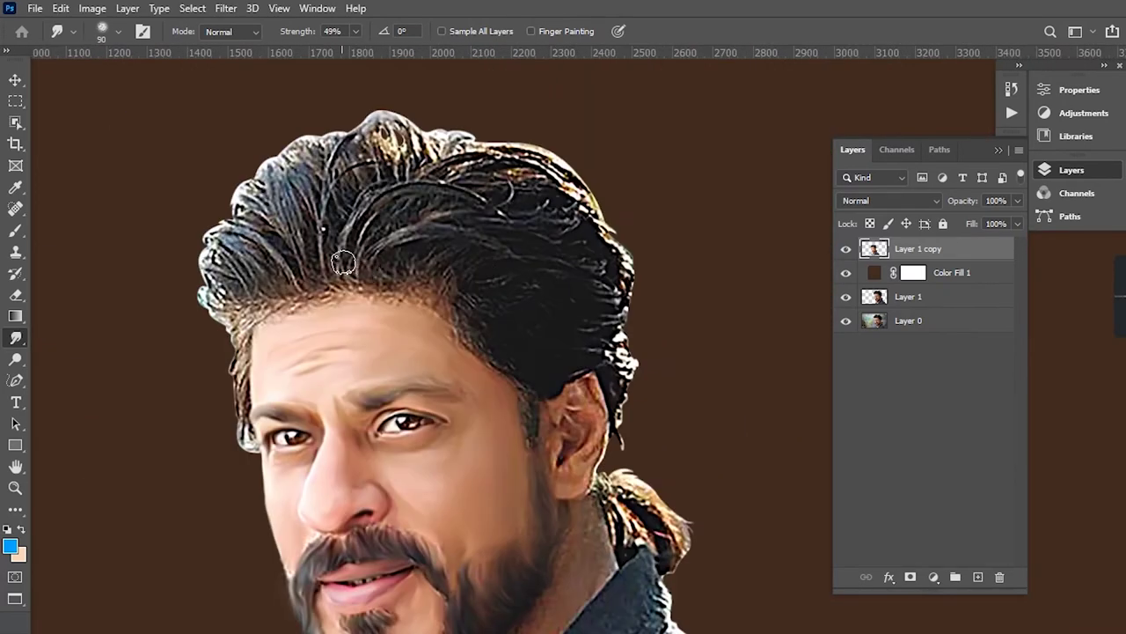
{"action": "scroll", "coordinate": [369, 245], "scroll_direction": "up", "scroll_amount": 1}
{"action": "scroll", "coordinate": [281, 183], "scroll_direction": "up", "scroll_amount": 1}
{"action": "left_click_drag", "start_coordinate": [388, 176], "coordinate": [326, 110]}
{"action": "scroll", "coordinate": [460, 204], "scroll_direction": "up", "scroll_amount": 2}
- Raise Smudge Strength to 57% and smooth the strands along the hair edge
{"action": "left_click_drag", "start_coordinate": [302, 35], "coordinate": [322, 36]}
{"action": "left_click_drag", "start_coordinate": [492, 211], "coordinate": [654, 234]}
{"action": "left_click_drag", "start_coordinate": [695, 352], "coordinate": [520, 194]}
{"action": "left_click_drag", "start_coordinate": [387, 283], "coordinate": [686, 339]}
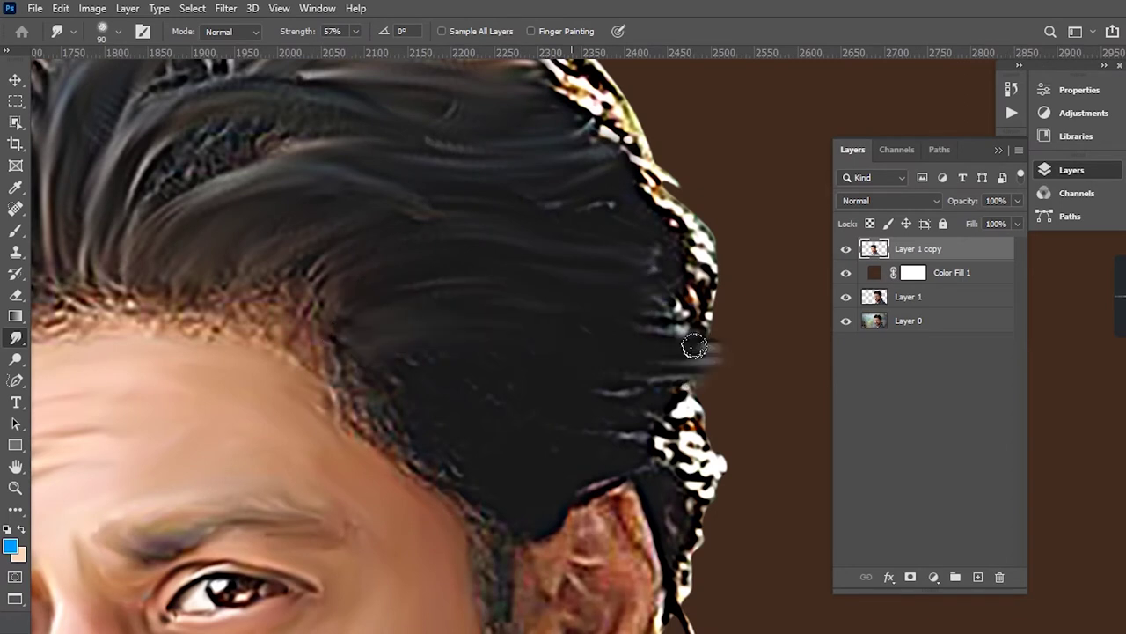
{"action": "left_click_drag", "start_coordinate": [327, 347], "coordinate": [566, 420]}
{"action": "mouse_move", "coordinate": [368, 390]}
{"action": "left_mouse_down"}
{"action": "mouse_move", "coordinate": [394, 259]}
{"action": "mouse_move", "coordinate": [503, 293]}
{"action": "left_mouse_up"}
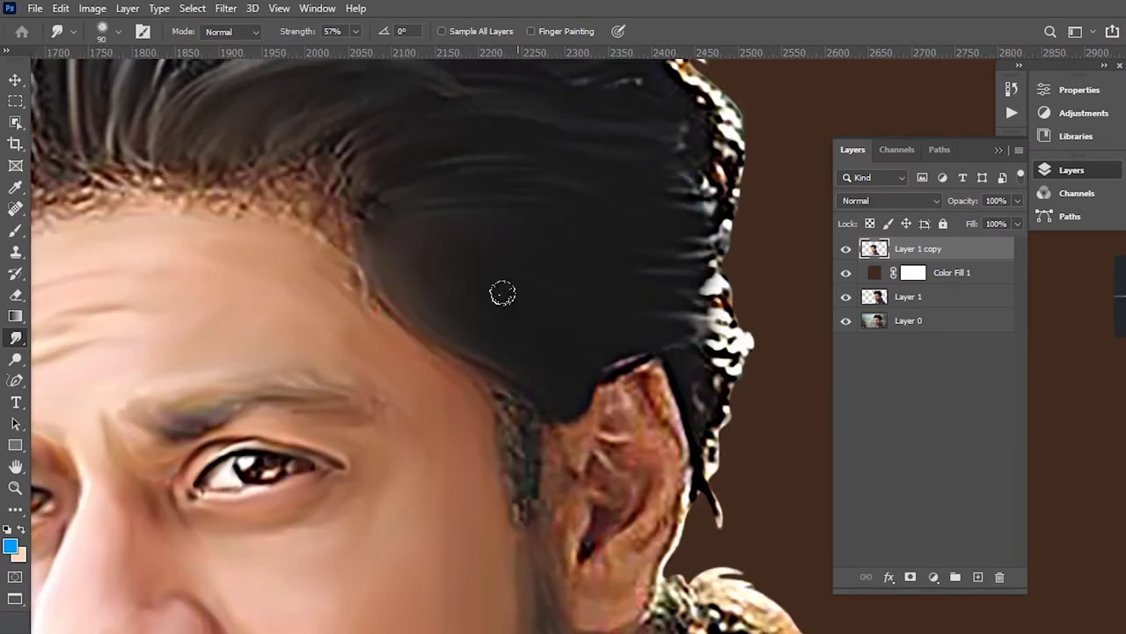
{"action": "mouse_move", "coordinate": [598, 335]}
{"action": "left_mouse_down"}
{"action": "mouse_move", "coordinate": [536, 470]}
{"action": "mouse_move", "coordinate": [536, 347]}
{"action": "left_mouse_up"}
- With a smaller brush, pull the light crown and front strands into the darker hair
{"action": "scroll", "coordinate": [536, 347], "scroll_direction": "down", "scroll_amount": 3}
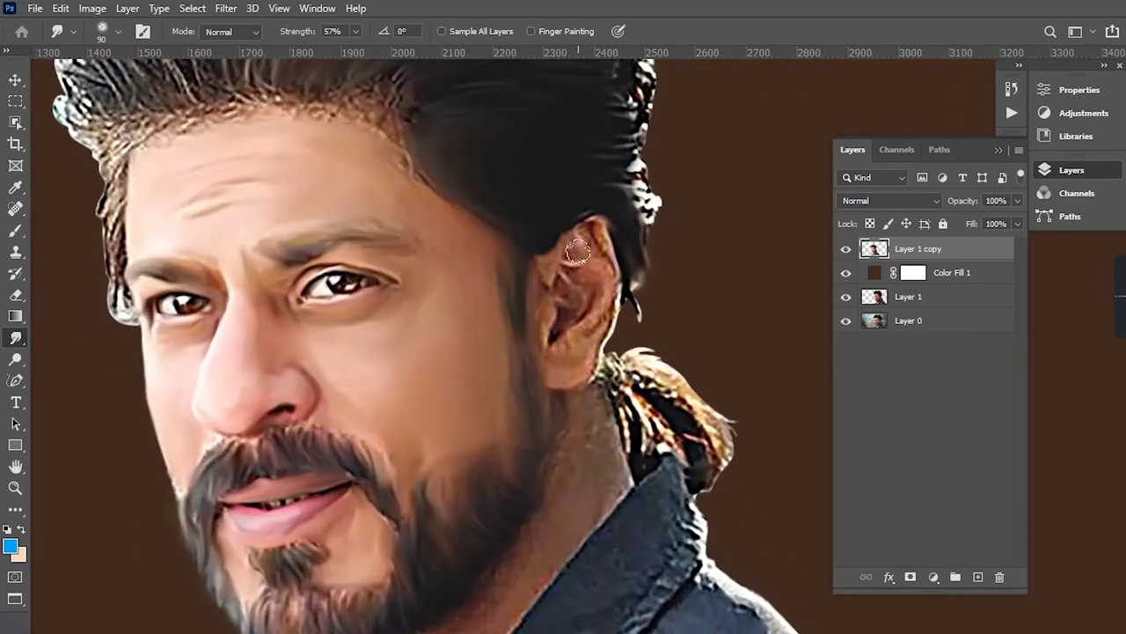
{"action": "scroll", "coordinate": [550, 361], "scroll_direction": "up", "scroll_amount": 5}
{"action": "scroll", "coordinate": [550, 361], "scroll_direction": "down", "scroll_amount": 5}
{"action": "scroll", "coordinate": [372, 105], "scroll_direction": "up", "scroll_amount": 4}
{"action": "key", "text": "bracketleft"}
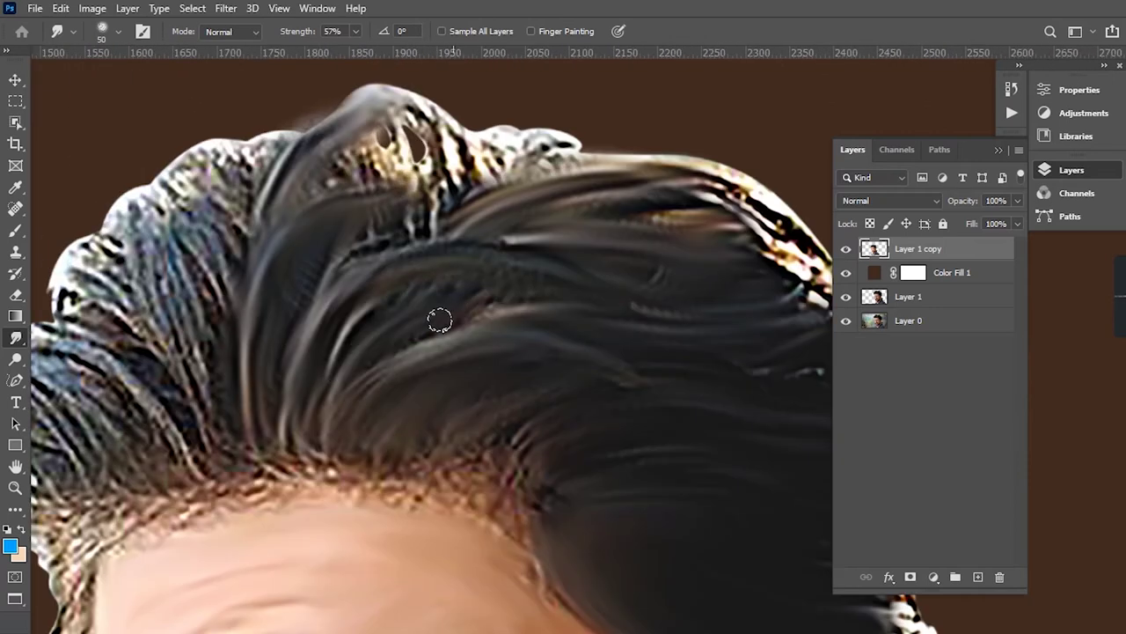
{"action": "scroll", "coordinate": [388, 123], "scroll_direction": "up", "scroll_amount": 3}
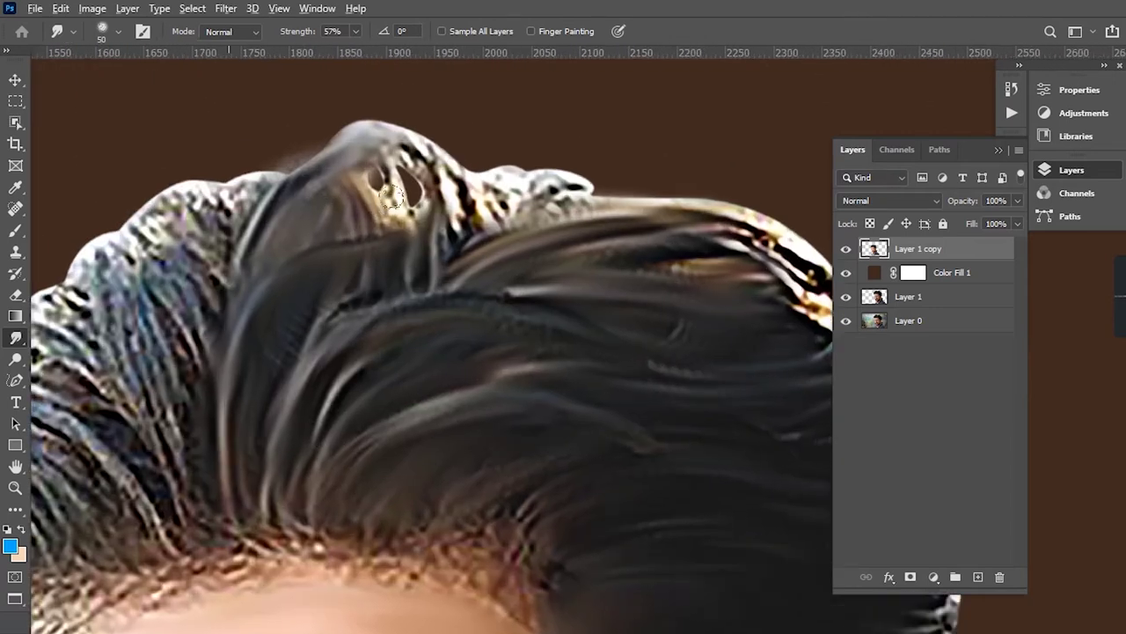
{"action": "left_click_drag", "start_coordinate": [396, 114], "coordinate": [611, 199]}
{"action": "scroll", "coordinate": [516, 259], "scroll_direction": "down", "scroll_amount": 5}
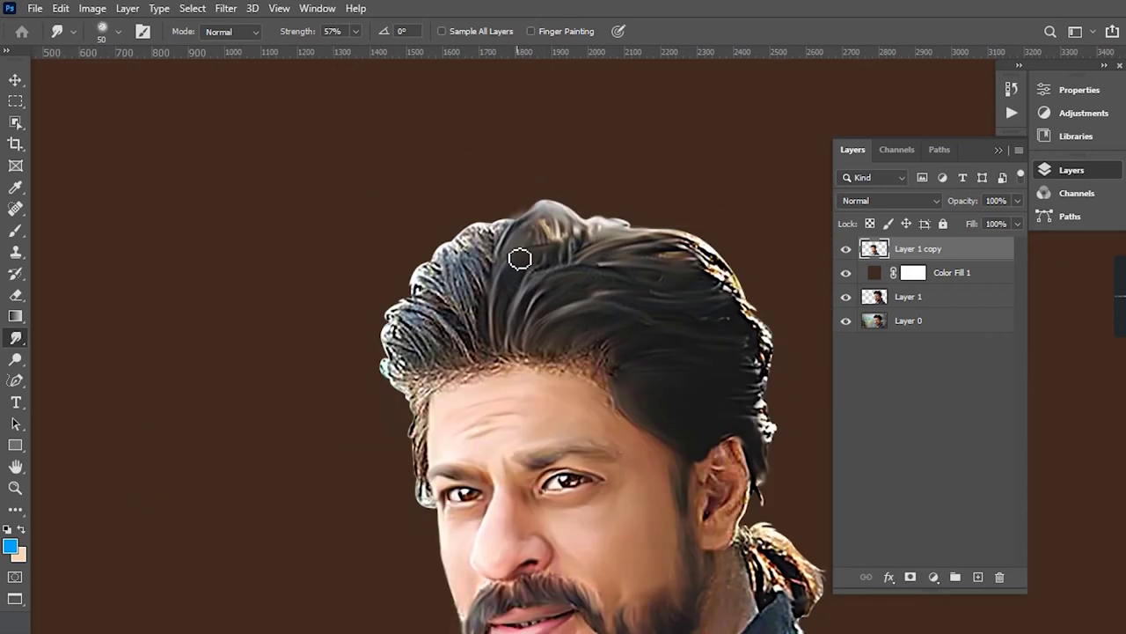
{"action": "scroll", "coordinate": [515, 259], "scroll_direction": "up", "scroll_amount": 5}
{"action": "scroll", "coordinate": [507, 161], "scroll_direction": "down", "scroll_amount": 1}
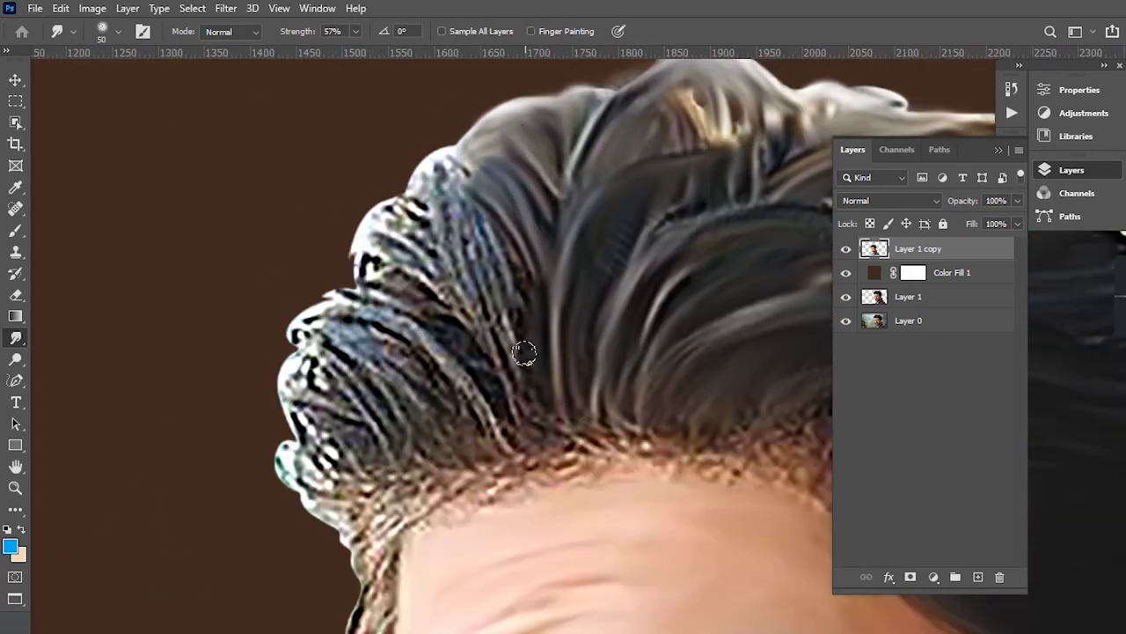
{"action": "mouse_move", "coordinate": [524, 353]}
{"action": "left_mouse_down"}
{"action": "mouse_move", "coordinate": [466, 264]}
{"action": "mouse_move", "coordinate": [440, 168]}
{"action": "left_mouse_up"}
- Blend the speckled front hair strands smooth
{"action": "scroll", "coordinate": [563, 194], "scroll_direction": "left", "scroll_amount": 3}
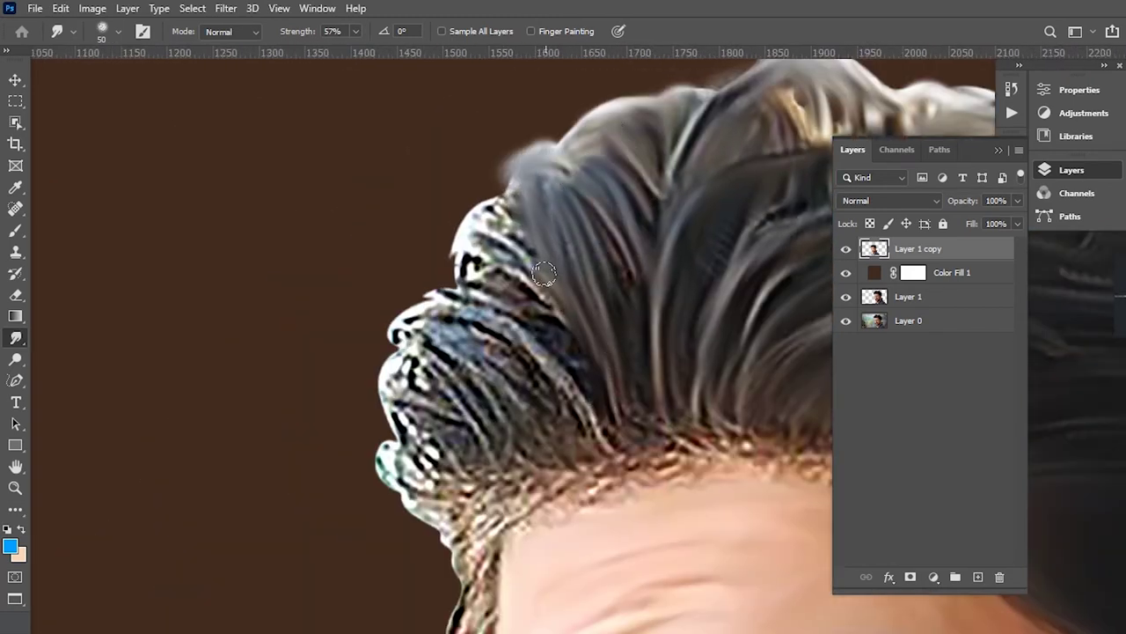
{"action": "scroll", "coordinate": [550, 317], "scroll_direction": "down", "scroll_amount": 5}
{"action": "scroll", "coordinate": [516, 264], "scroll_direction": "up", "scroll_amount": 5}
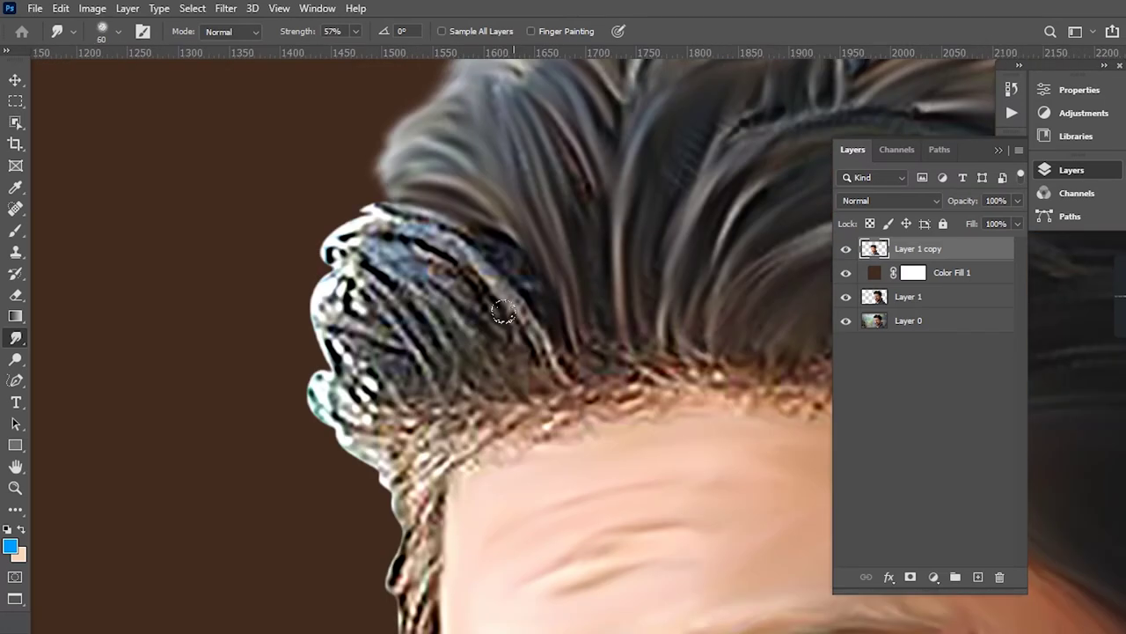
{"action": "mouse_move", "coordinate": [502, 277]}
{"action": "left_mouse_down"}
{"action": "mouse_move", "coordinate": [476, 361]}
{"action": "mouse_move", "coordinate": [352, 413]}
{"action": "left_mouse_up"}
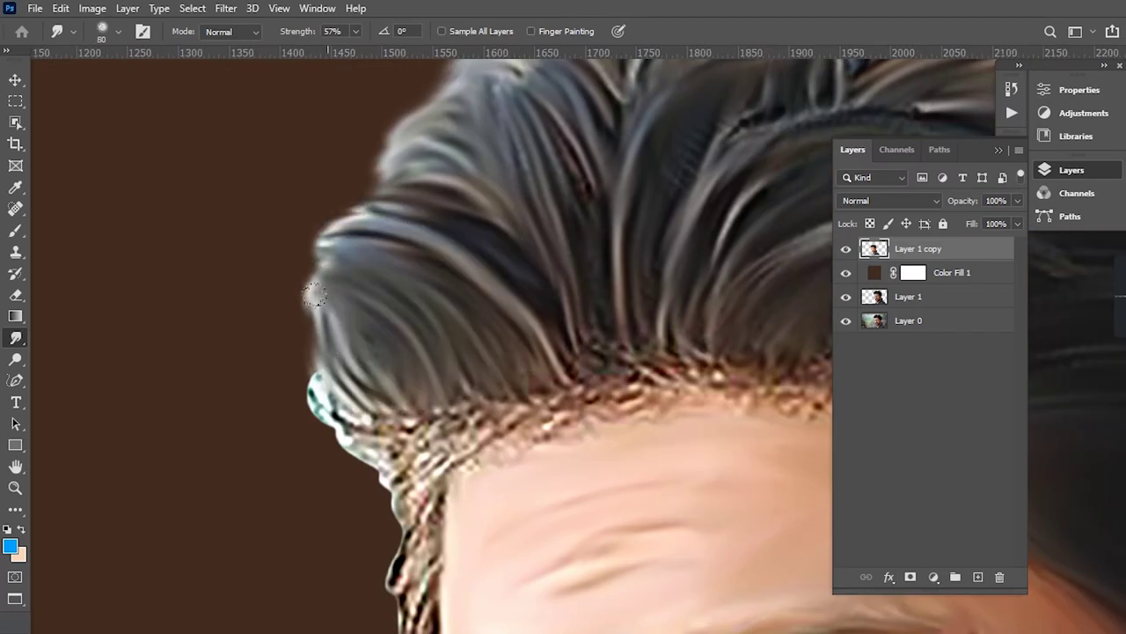
{"action": "scroll", "coordinate": [422, 307], "scroll_direction": "down", "scroll_amount": 3}
{"action": "scroll", "coordinate": [414, 317], "scroll_direction": "down", "scroll_amount": 3}
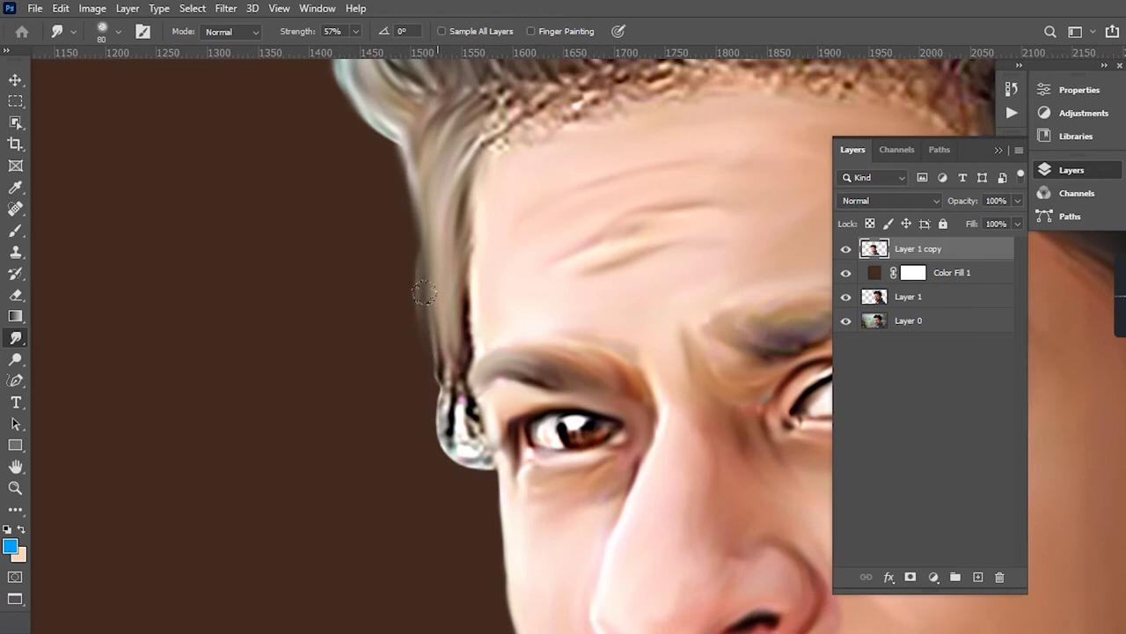
{"action": "scroll", "coordinate": [390, 305], "scroll_direction": "down", "scroll_amount": 5}
{"action": "scroll", "coordinate": [390, 305], "scroll_direction": "up", "scroll_amount": 5}
{"action": "scroll", "coordinate": [266, 231], "scroll_direction": "up", "scroll_amount": 2}
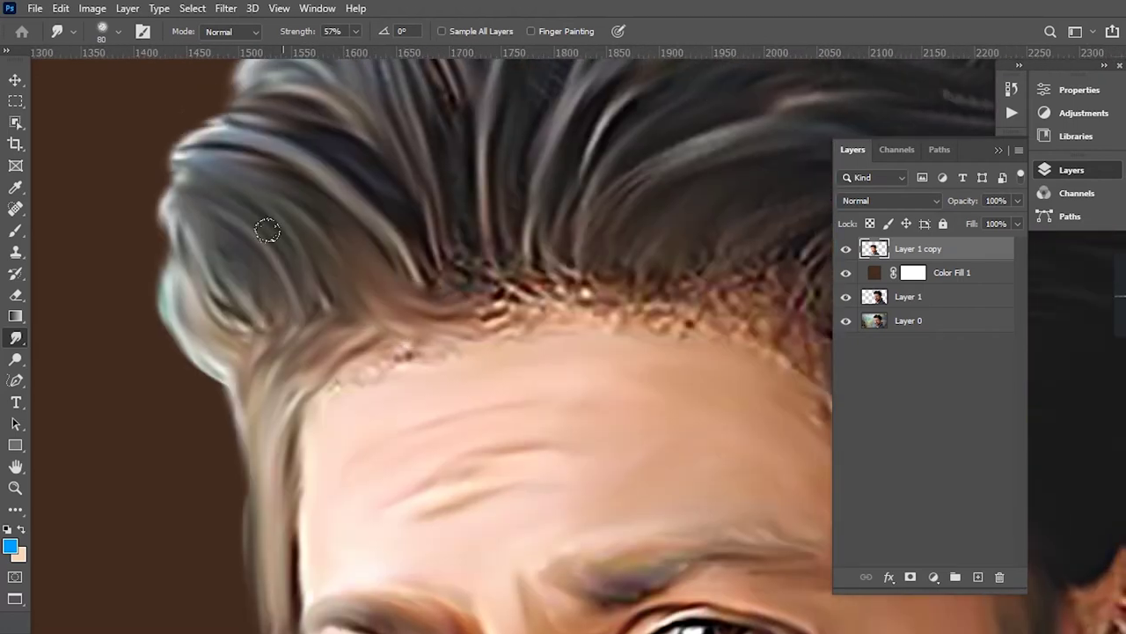
{"action": "scroll", "coordinate": [497, 233], "scroll_direction": "up", "scroll_amount": 2}
- Smooth the speckled hairline above the forehead
{"action": "mouse_move", "coordinate": [509, 207]}
{"action": "left_mouse_down"}
{"action": "mouse_move", "coordinate": [591, 314]}
{"action": "mouse_move", "coordinate": [503, 294]}
{"action": "left_mouse_up"}
{"action": "scroll", "coordinate": [590, 314], "scroll_direction": "down", "scroll_amount": 2}
{"action": "scroll", "coordinate": [502, 294], "scroll_direction": "down", "scroll_amount": 2}
{"action": "scroll", "coordinate": [502, 252], "scroll_direction": "up", "scroll_amount": 3}
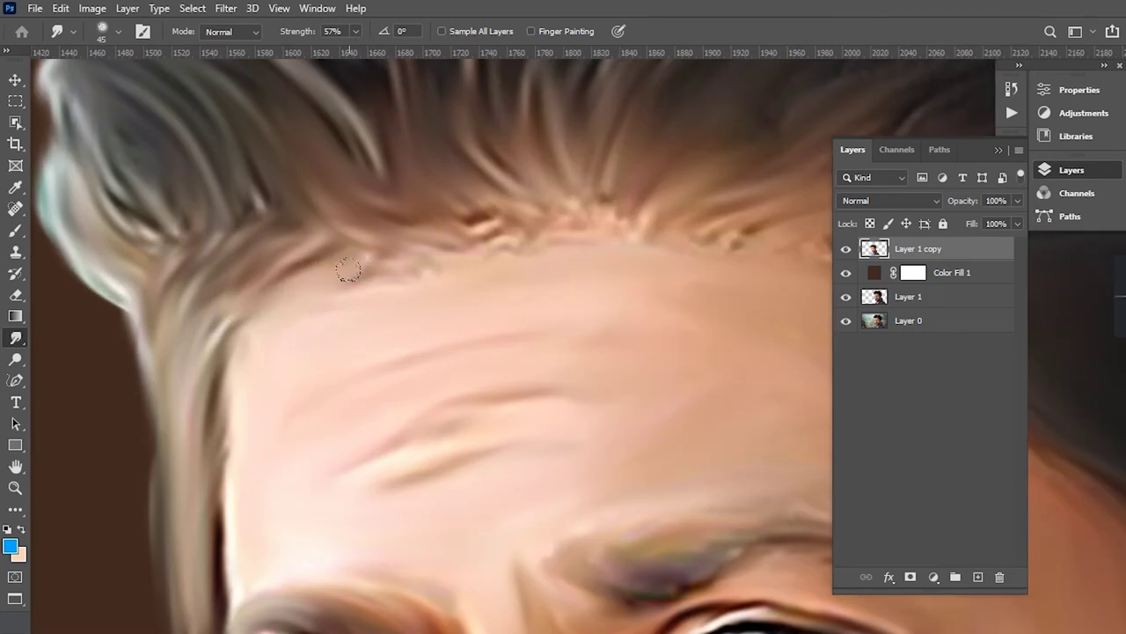
{"action": "left_click_drag", "start_coordinate": [712, 246], "coordinate": [556, 227]}
- Smudge the ear smooth, blending away its bumpy highlights
{"action": "scroll", "coordinate": [287, 263], "scroll_direction": "down", "scroll_amount": 3}
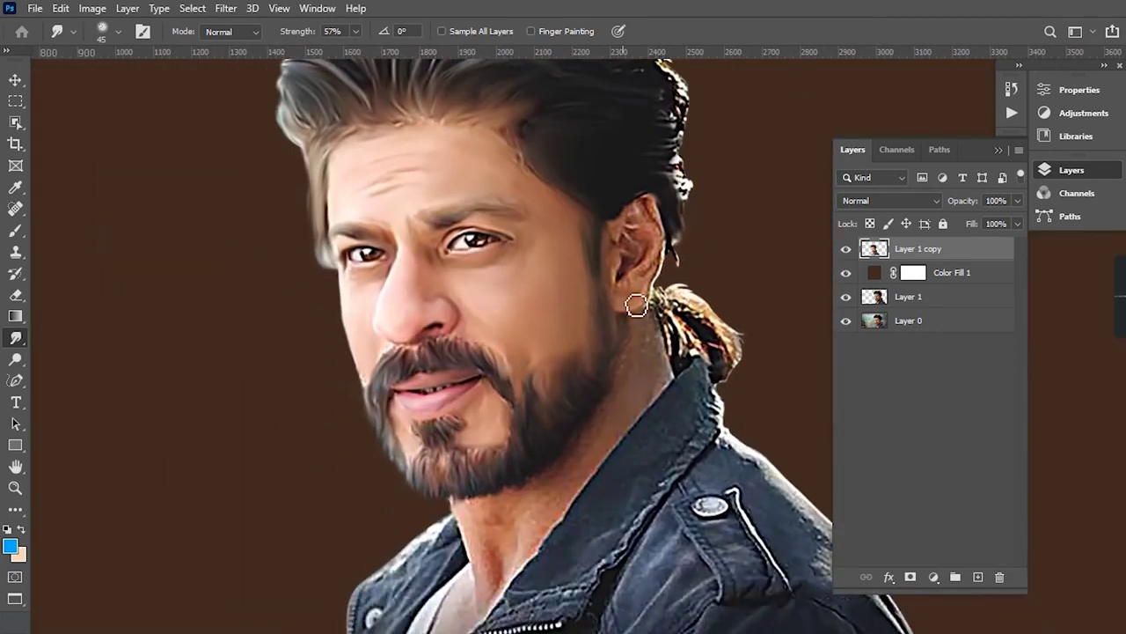
{"action": "scroll", "coordinate": [704, 326], "scroll_direction": "up", "scroll_amount": 3}
{"action": "mouse_move", "coordinate": [431, 423]}
{"action": "left_mouse_down"}
{"action": "mouse_move", "coordinate": [367, 297]}
{"action": "mouse_move", "coordinate": [386, 180]}
{"action": "mouse_move", "coordinate": [359, 234]}
{"action": "mouse_move", "coordinate": [467, 256]}
{"action": "mouse_move", "coordinate": [460, 410]}
{"action": "mouse_move", "coordinate": [498, 438]}
{"action": "left_mouse_up"}
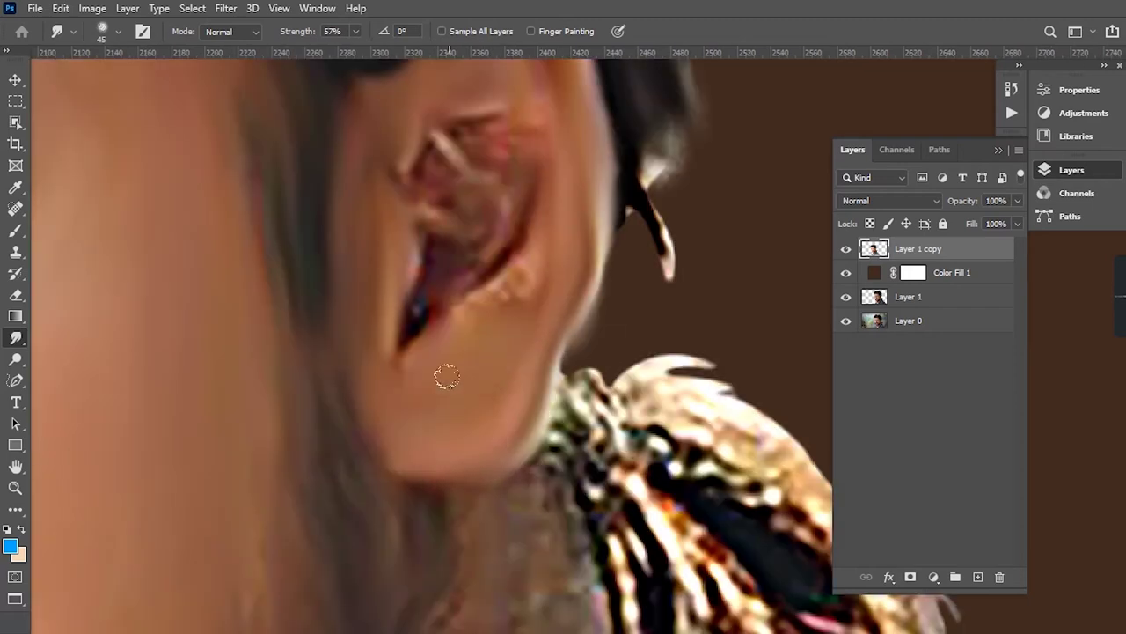
{"action": "left_click_drag", "start_coordinate": [446, 377], "coordinate": [403, 301]}
{"action": "scroll", "coordinate": [423, 194], "scroll_direction": "down", "scroll_amount": 3}
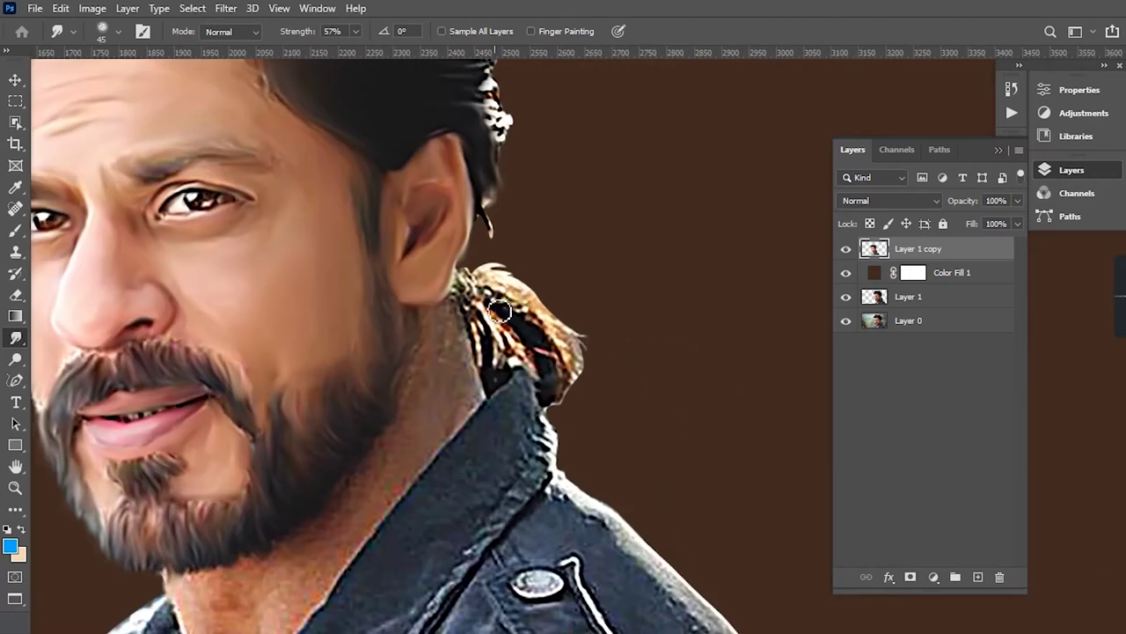
{"action": "scroll", "coordinate": [290, 148], "scroll_direction": "up", "scroll_amount": 3}
{"action": "scroll", "coordinate": [531, 256], "scroll_direction": "down", "scroll_amount": 3}
{"action": "scroll", "coordinate": [416, 231], "scroll_direction": "up", "scroll_amount": 3}
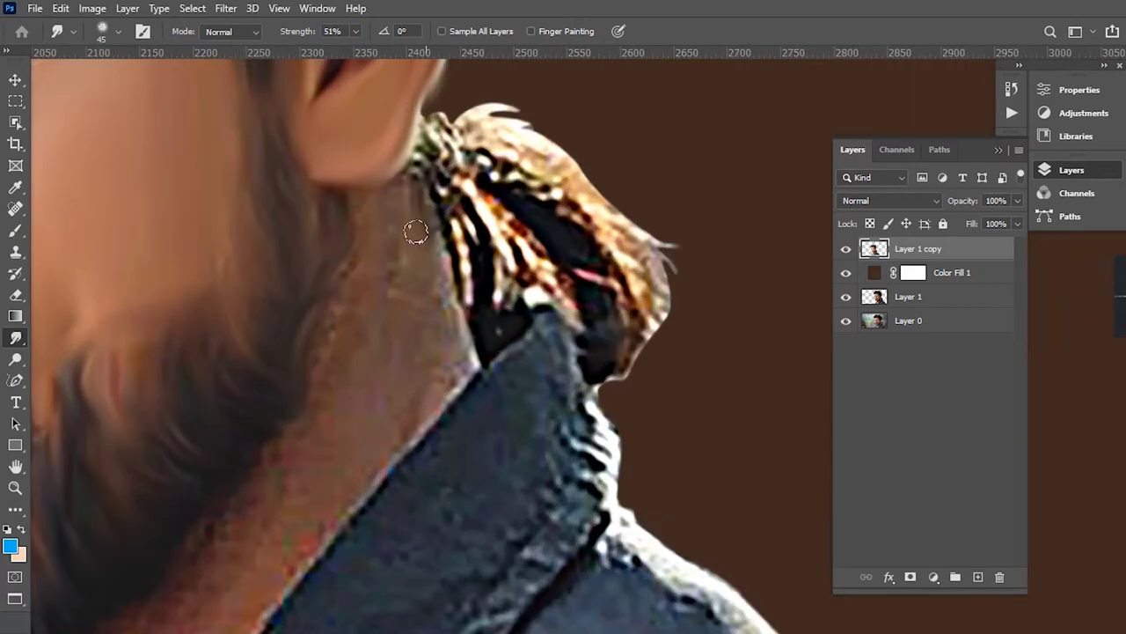
- Smooth the neck skin from the collar up toward the chin
{"action": "left_click_drag", "start_coordinate": [419, 417], "coordinate": [537, 280]}
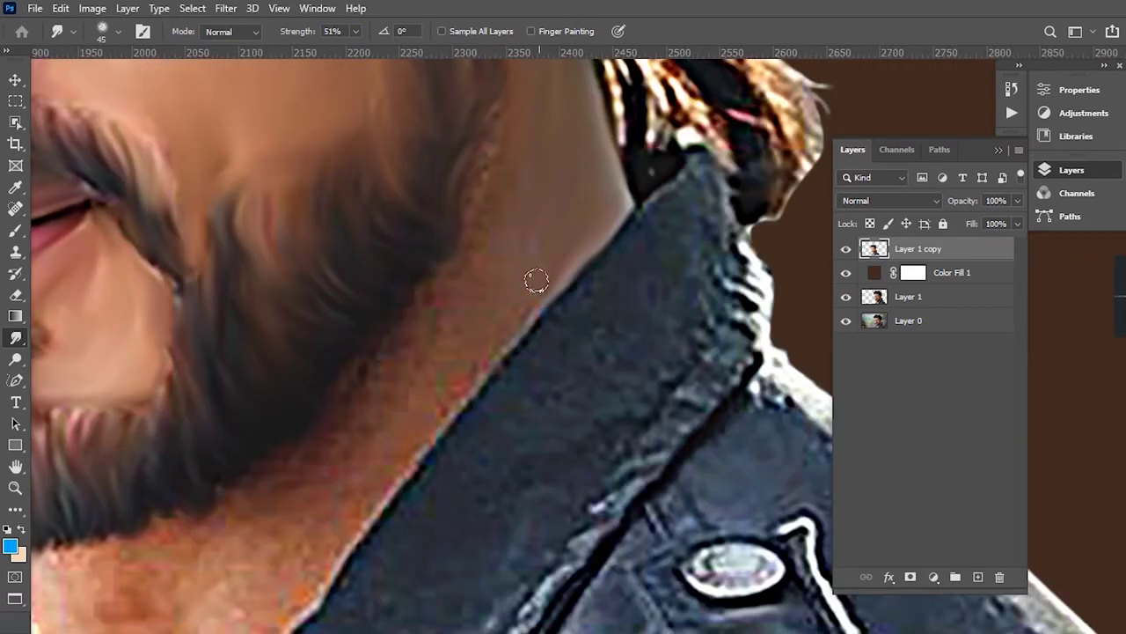
{"action": "scroll", "coordinate": [485, 309], "scroll_direction": "down", "scroll_amount": 5}
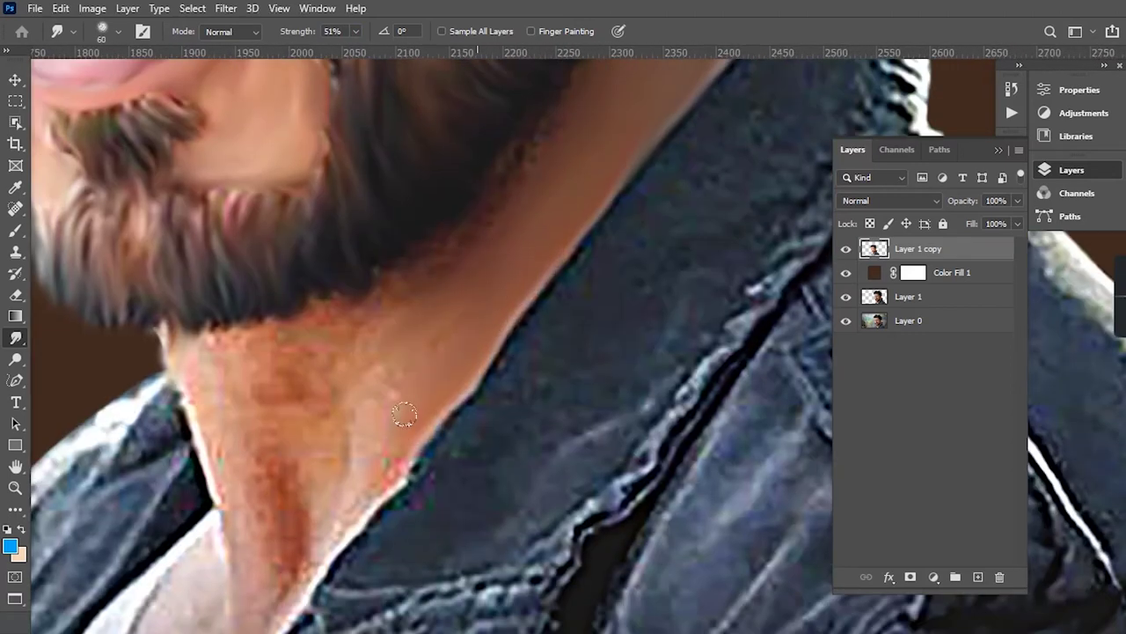
{"action": "scroll", "coordinate": [448, 346], "scroll_direction": "left", "scroll_amount": 5}
{"action": "left_click_drag", "start_coordinate": [436, 348], "coordinate": [508, 111]}
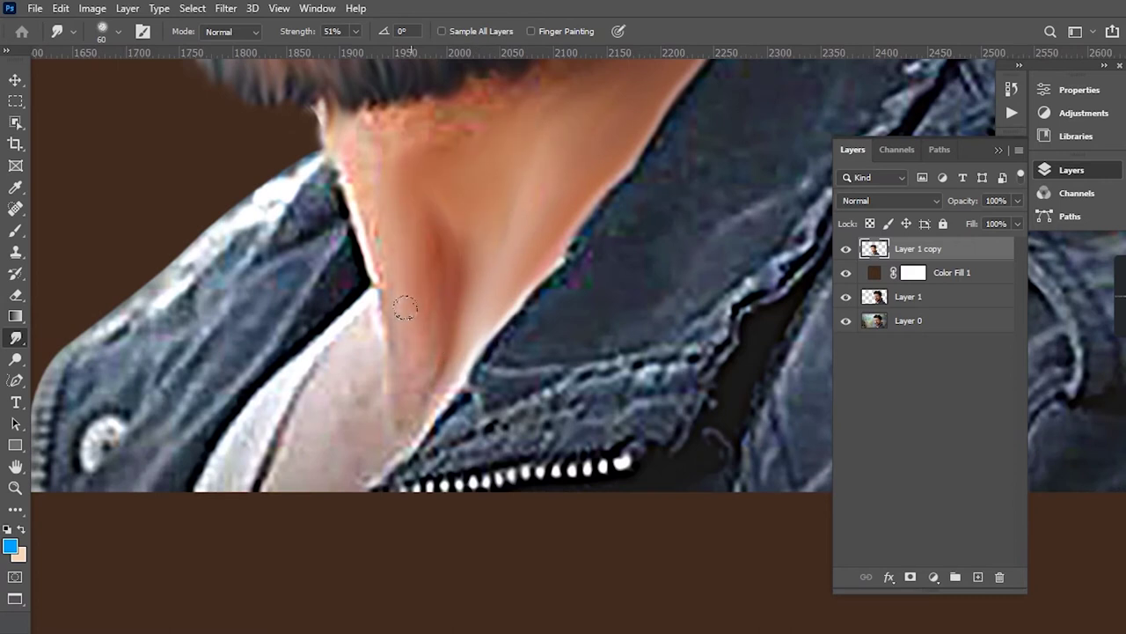
{"action": "scroll", "coordinate": [344, 131], "scroll_direction": "up", "scroll_amount": 2}
{"action": "scroll", "coordinate": [463, 196], "scroll_direction": "down", "scroll_amount": 3}
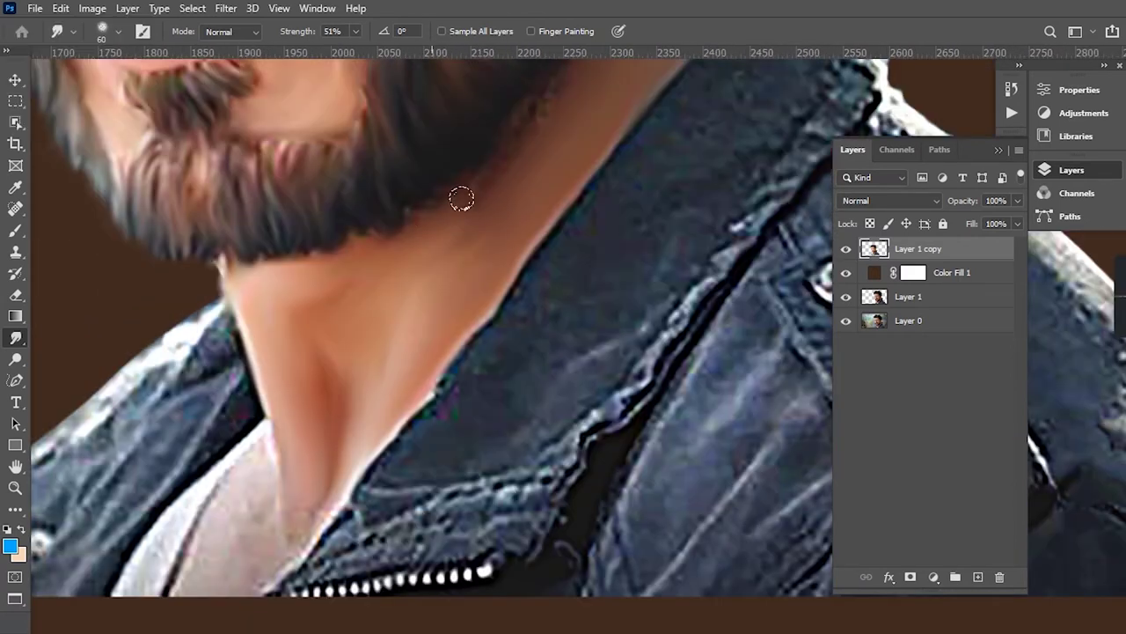
{"action": "scroll", "coordinate": [358, 400], "scroll_direction": "down", "scroll_amount": 2}
{"action": "scroll", "coordinate": [358, 400], "scroll_direction": "up", "scroll_amount": 3}
- Smudge the jacket collar edge beside the neck into a smooth fold
{"action": "scroll", "coordinate": [493, 307], "scroll_direction": "down", "scroll_amount": 3}
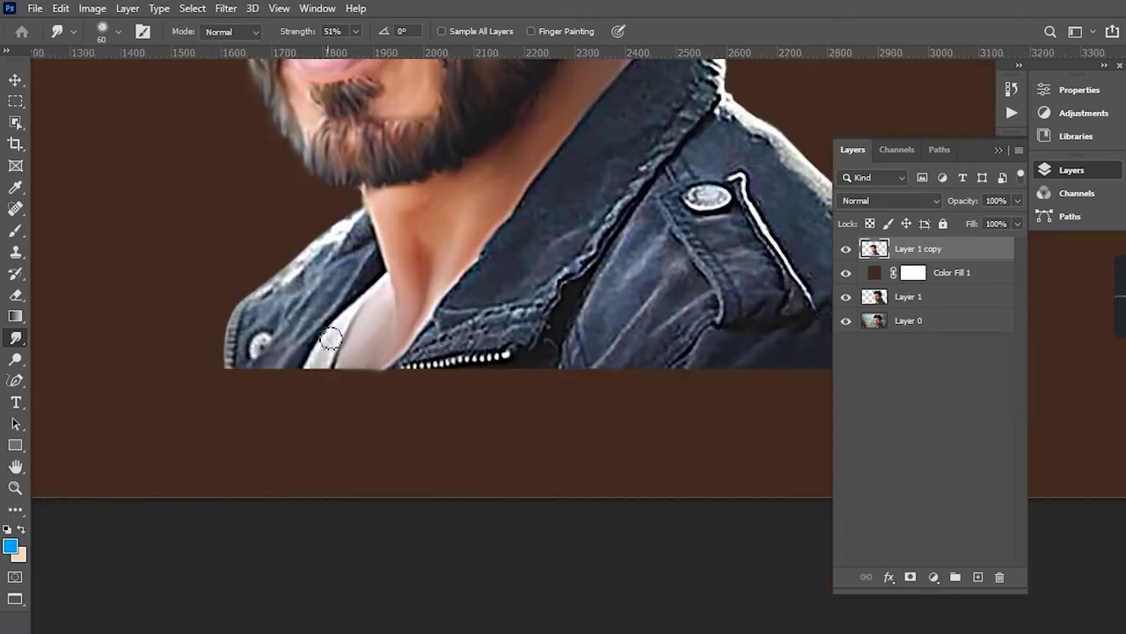
{"action": "scroll", "coordinate": [402, 202], "scroll_direction": "up", "scroll_amount": 4}
{"action": "left_click_drag", "start_coordinate": [327, 259], "coordinate": [278, 331]}
{"action": "scroll", "coordinate": [369, 146], "scroll_direction": "down", "scroll_amount": 2}
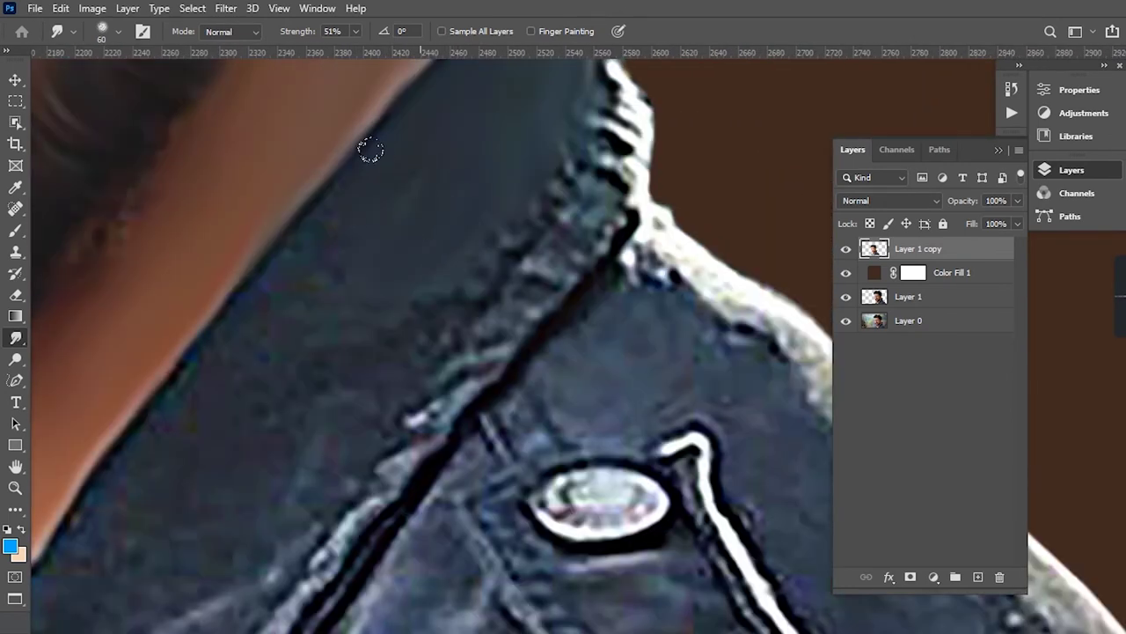
{"action": "scroll", "coordinate": [350, 183], "scroll_direction": "up", "scroll_amount": 2}
{"action": "scroll", "coordinate": [438, 302], "scroll_direction": "down", "scroll_amount": 2}
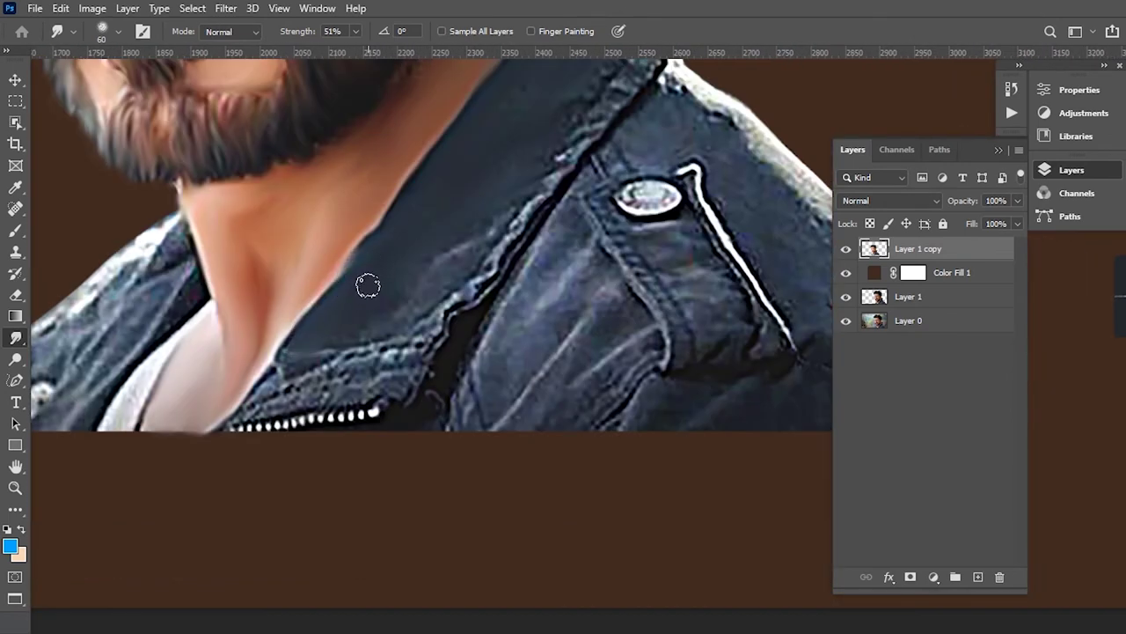
{"action": "scroll", "coordinate": [504, 210], "scroll_direction": "up", "scroll_amount": 2}
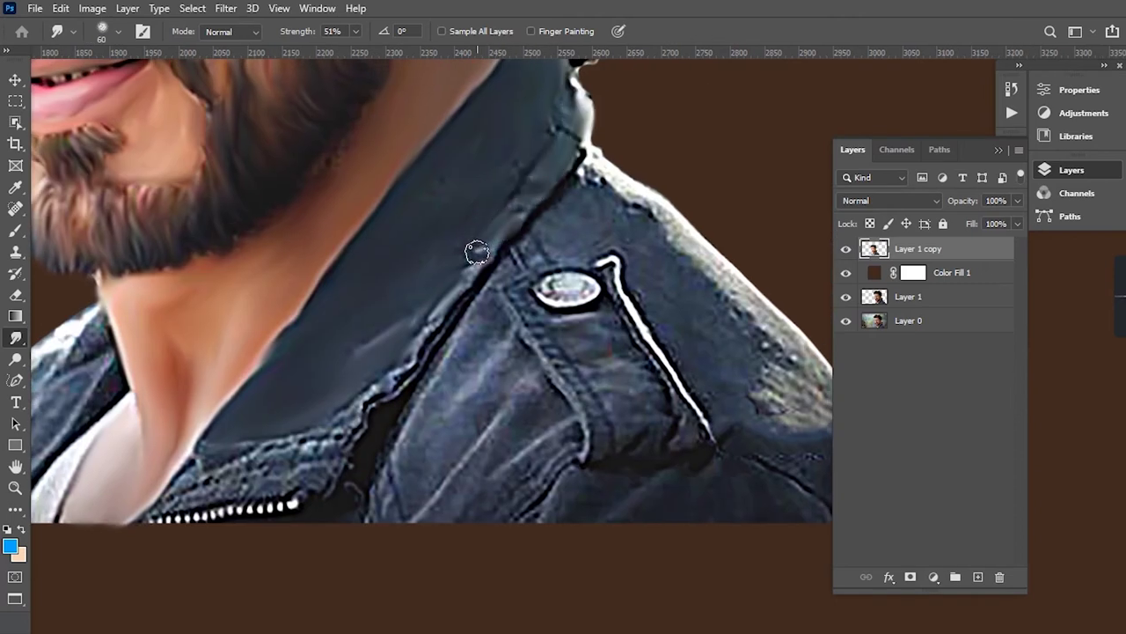
{"action": "scroll", "coordinate": [392, 380], "scroll_direction": "down", "scroll_amount": 2}
{"action": "scroll", "coordinate": [338, 367], "scroll_direction": "left", "scroll_amount": 2}
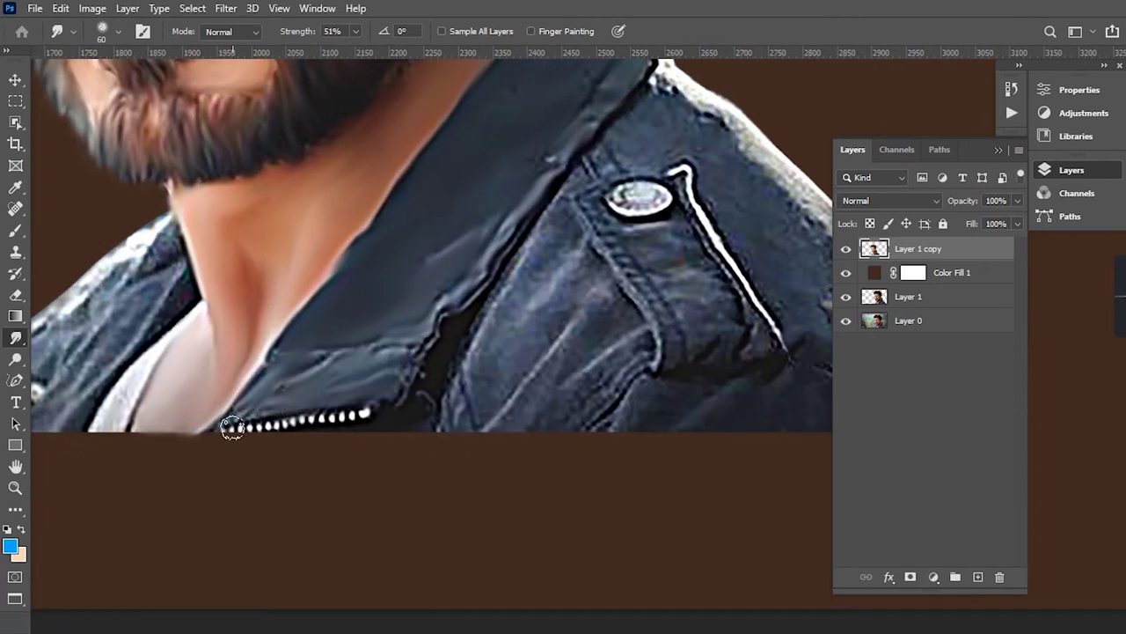
{"action": "scroll", "coordinate": [232, 429], "scroll_direction": "down", "scroll_amount": 3}
{"action": "scroll", "coordinate": [558, 402], "scroll_direction": "up", "scroll_amount": 4}
- Resize the smudge brush with ] and [ and smooth the collar's upper edge along the neck
{"action": "key", "text": "bracketright"}
{"action": "key", "text": "bracketright"}
{"action": "key", "text": "bracketright"}
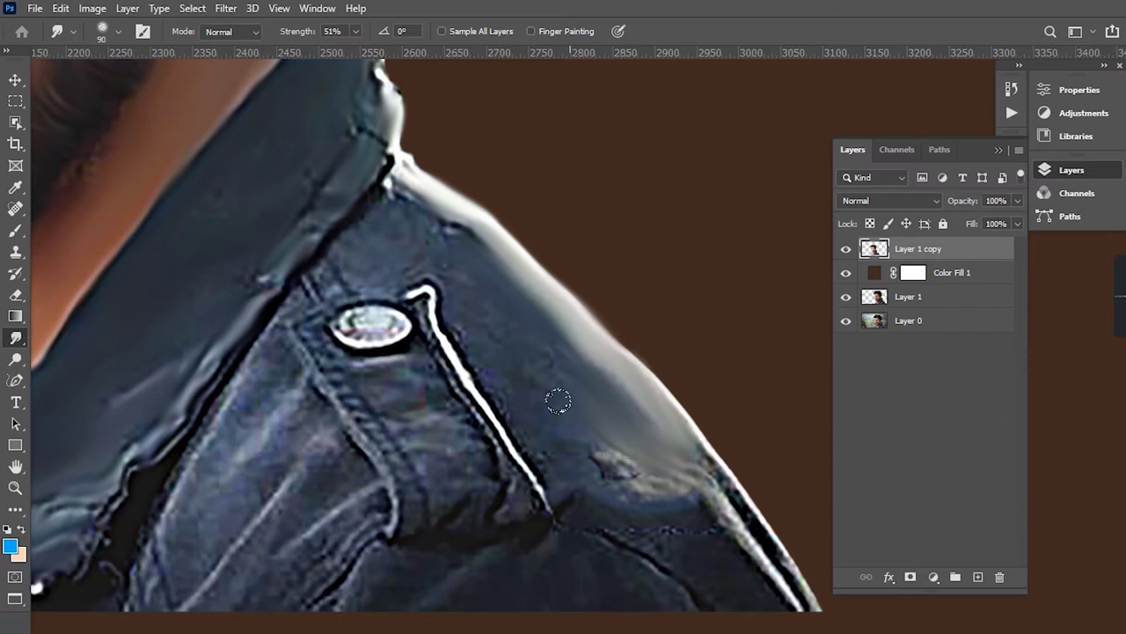
{"action": "scroll", "coordinate": [288, 376], "scroll_direction": "down", "scroll_amount": 3}
{"action": "scroll", "coordinate": [288, 375], "scroll_direction": "left", "scroll_amount": 2}
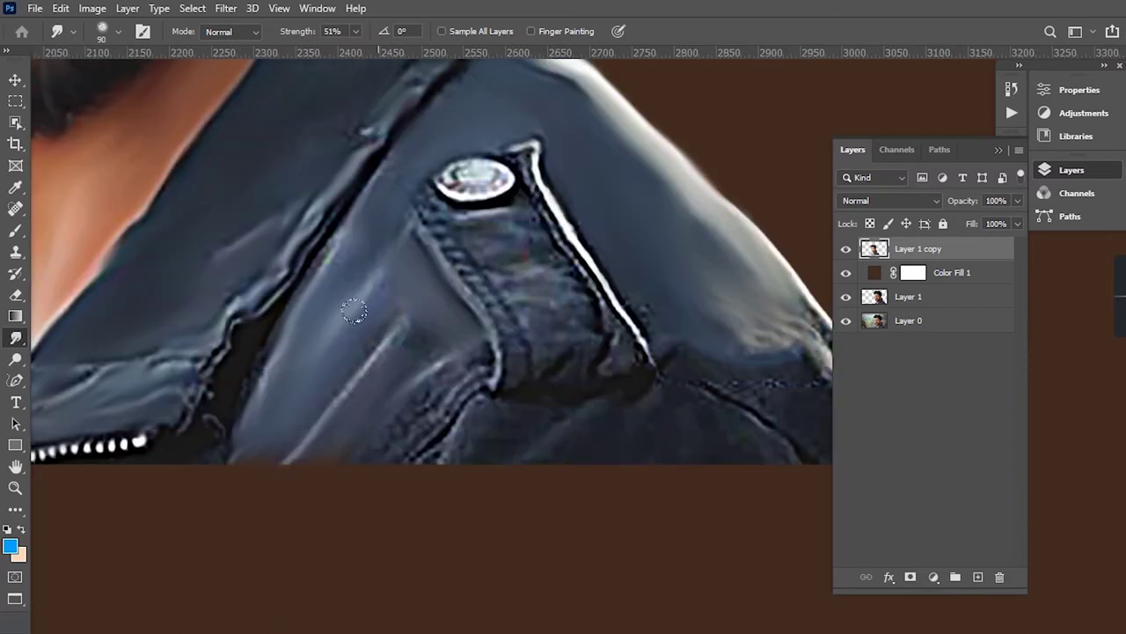
{"action": "scroll", "coordinate": [354, 310], "scroll_direction": "down", "scroll_amount": 3}
{"action": "scroll", "coordinate": [253, 424], "scroll_direction": "up", "scroll_amount": 3}
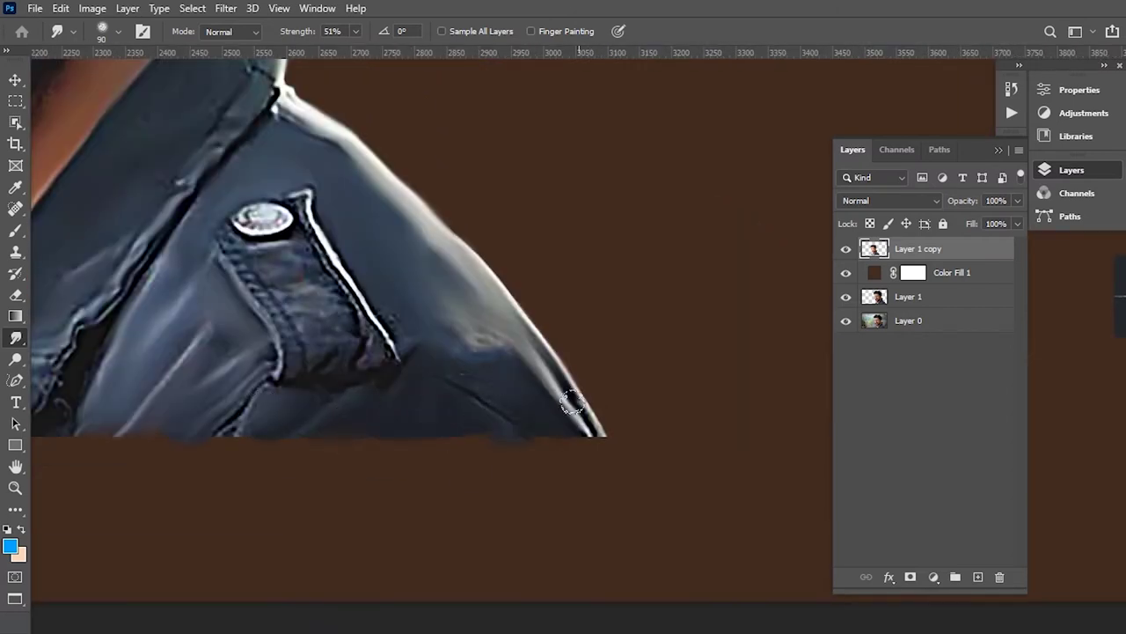
{"action": "scroll", "coordinate": [320, 292], "scroll_direction": "up", "scroll_amount": 2}
{"action": "key", "text": "bracketleft"}
{"action": "key", "text": "bracketleft"}
{"action": "key", "text": "bracketleft"}
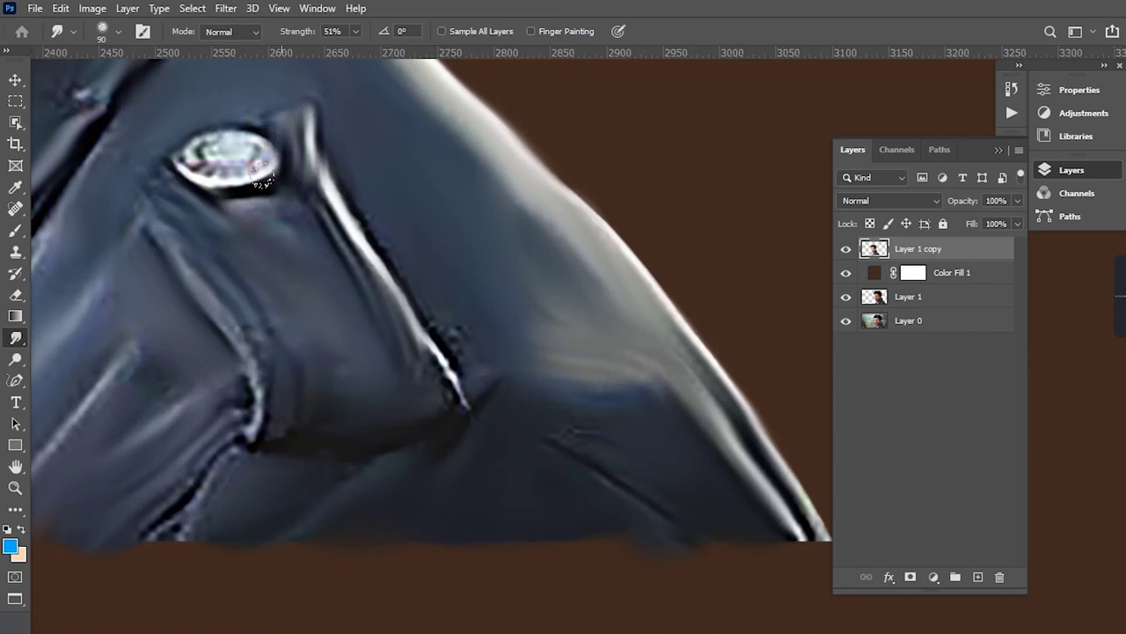
{"action": "scroll", "coordinate": [422, 244], "scroll_direction": "down", "scroll_amount": 3}
{"action": "scroll", "coordinate": [422, 244], "scroll_direction": "up", "scroll_amount": 2}
{"action": "scroll", "coordinate": [540, 185], "scroll_direction": "up", "scroll_amount": 2}
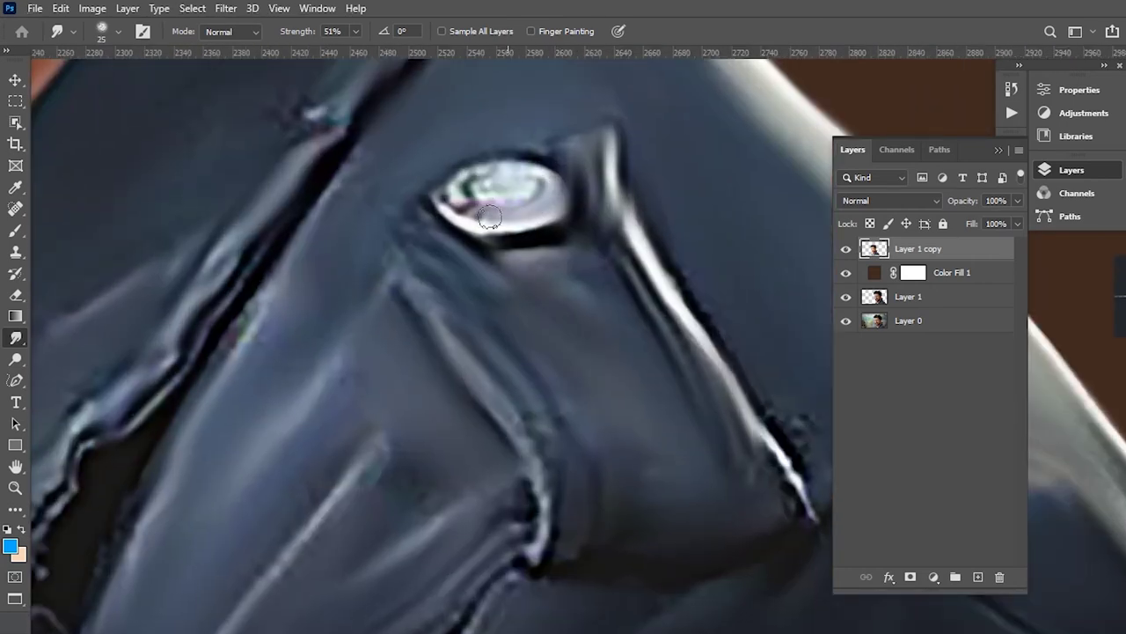
{"action": "scroll", "coordinate": [508, 186], "scroll_direction": "down", "scroll_amount": 3}
{"action": "scroll", "coordinate": [536, 290], "scroll_direction": "up", "scroll_amount": 3}
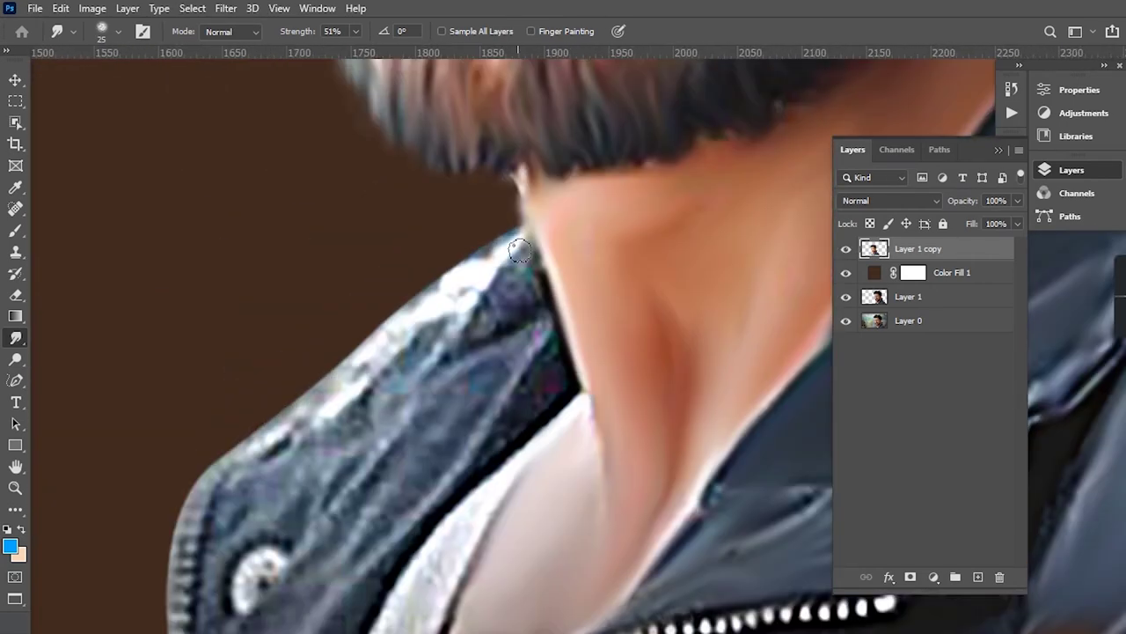
{"action": "left_click_drag", "start_coordinate": [516, 229], "coordinate": [379, 348]}
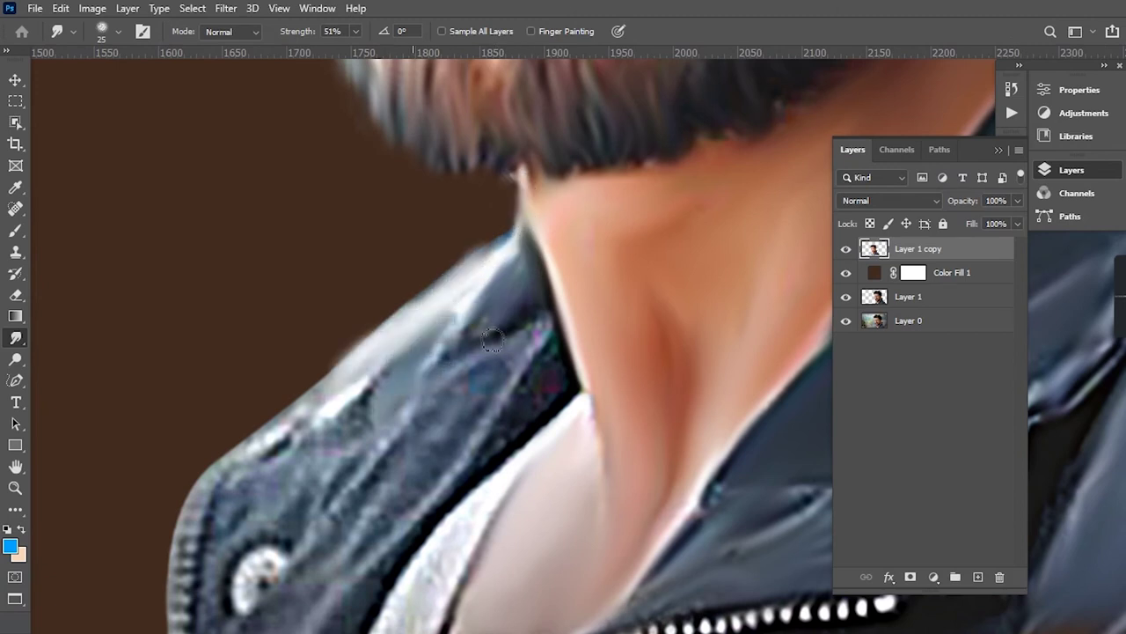
{"action": "scroll", "coordinate": [397, 348], "scroll_direction": "down", "scroll_amount": 2}
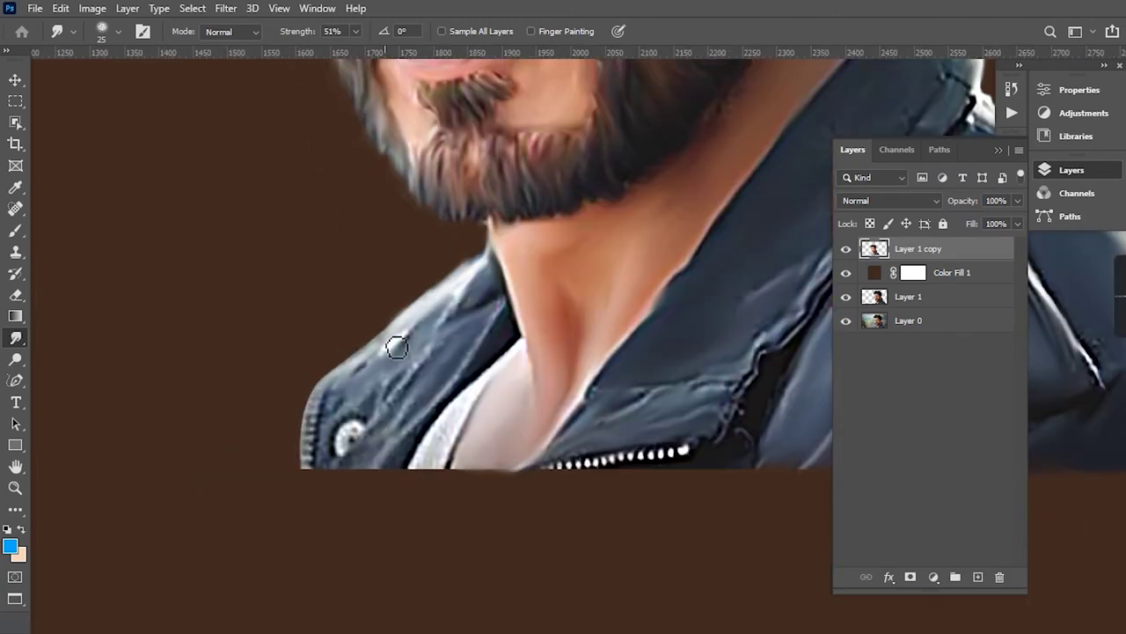
{"action": "scroll", "coordinate": [343, 409], "scroll_direction": "up", "scroll_amount": 4}
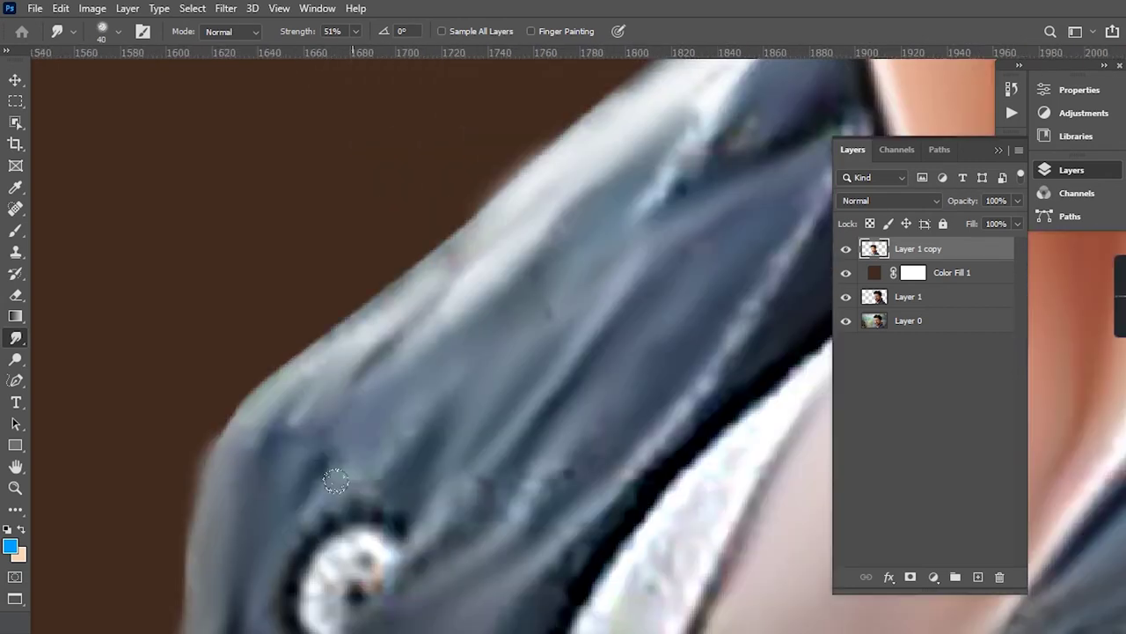
{"action": "scroll", "coordinate": [385, 470], "scroll_direction": "down", "scroll_amount": 5}
- Shrink the smudge brush and blend the hair edge behind the ear outward
{"action": "scroll", "coordinate": [516, 201], "scroll_direction": "up", "scroll_amount": 4}
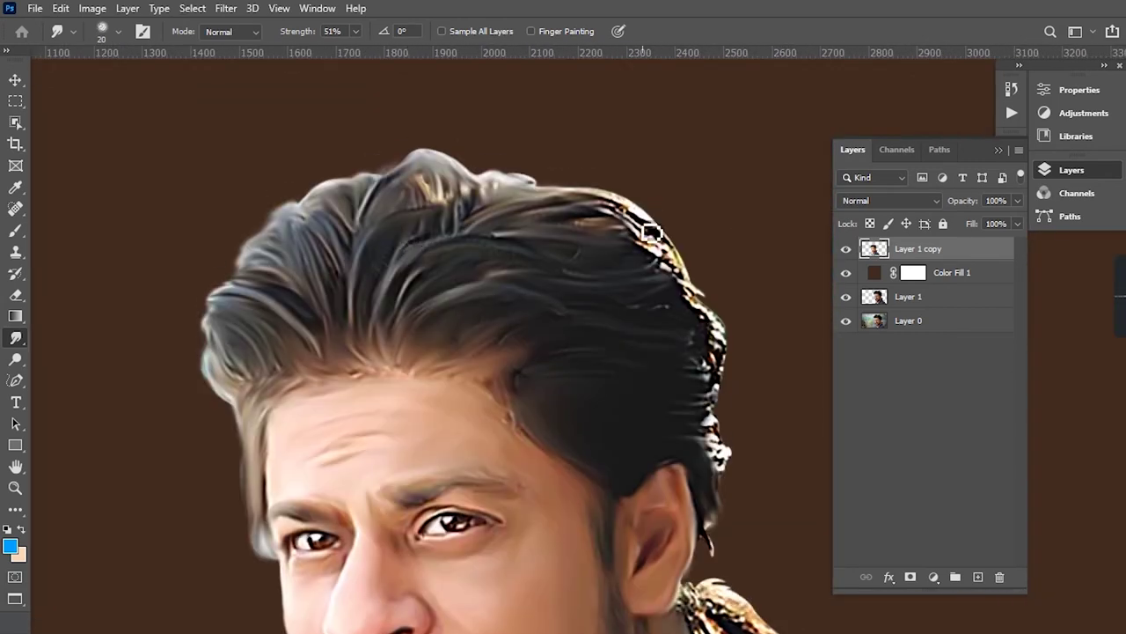
{"action": "scroll", "coordinate": [470, 258], "scroll_direction": "up", "scroll_amount": 2}
{"action": "scroll", "coordinate": [591, 334], "scroll_direction": "down", "scroll_amount": 5}
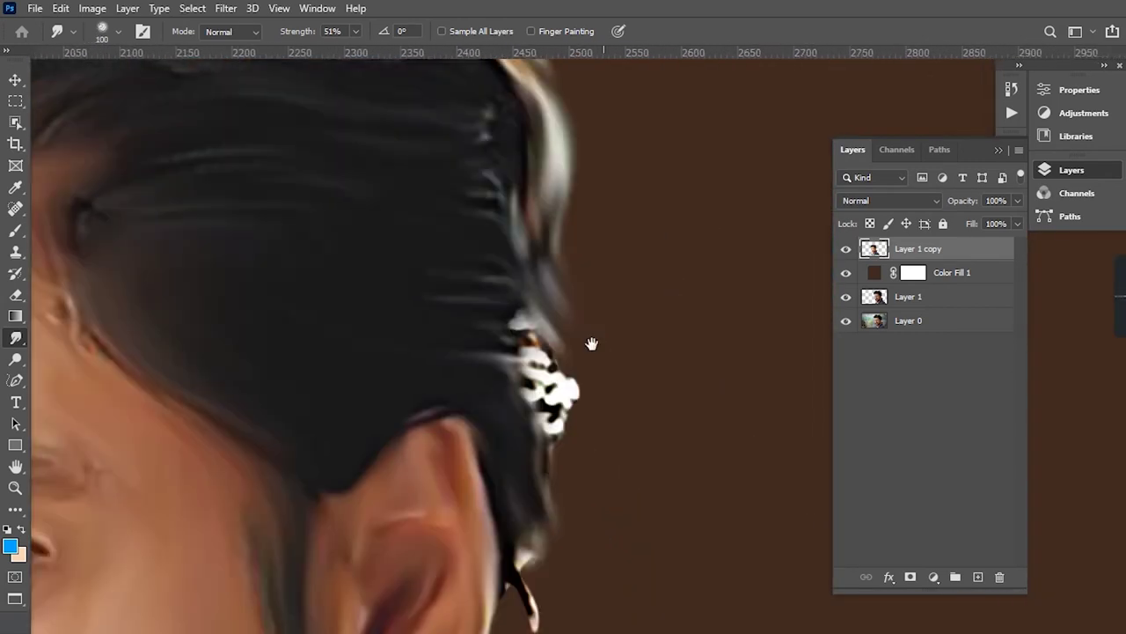
{"action": "scroll", "coordinate": [519, 244], "scroll_direction": "down", "scroll_amount": 3}
{"action": "scroll", "coordinate": [546, 220], "scroll_direction": "down", "scroll_amount": 4}
{"action": "scroll", "coordinate": [603, 396], "scroll_direction": "up", "scroll_amount": 4}
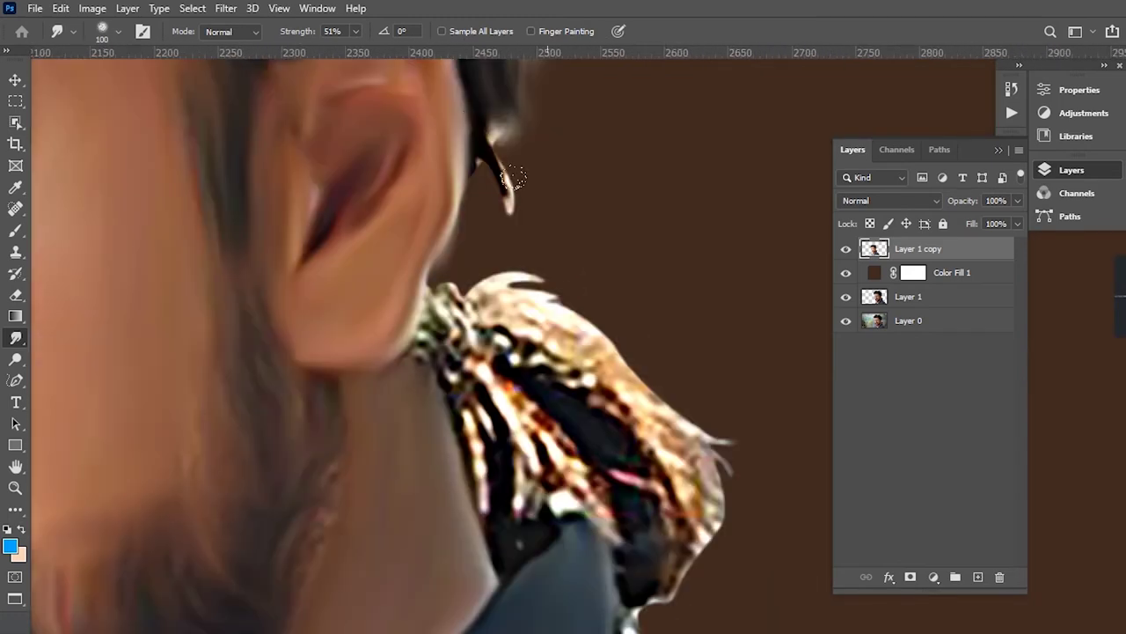
{"action": "scroll", "coordinate": [533, 294], "scroll_direction": "up", "scroll_amount": 1}
{"action": "scroll", "coordinate": [493, 264], "scroll_direction": "up", "scroll_amount": 1}
{"action": "key", "text": "bracketleft"}
{"action": "key", "text": "bracketleft"}
{"action": "key", "text": "bracketleft"}
{"action": "key", "text": "bracketleft"}
{"action": "key", "text": "bracketleft"}
{"action": "left_click_drag", "start_coordinate": [455, 231], "coordinate": [640, 589]}
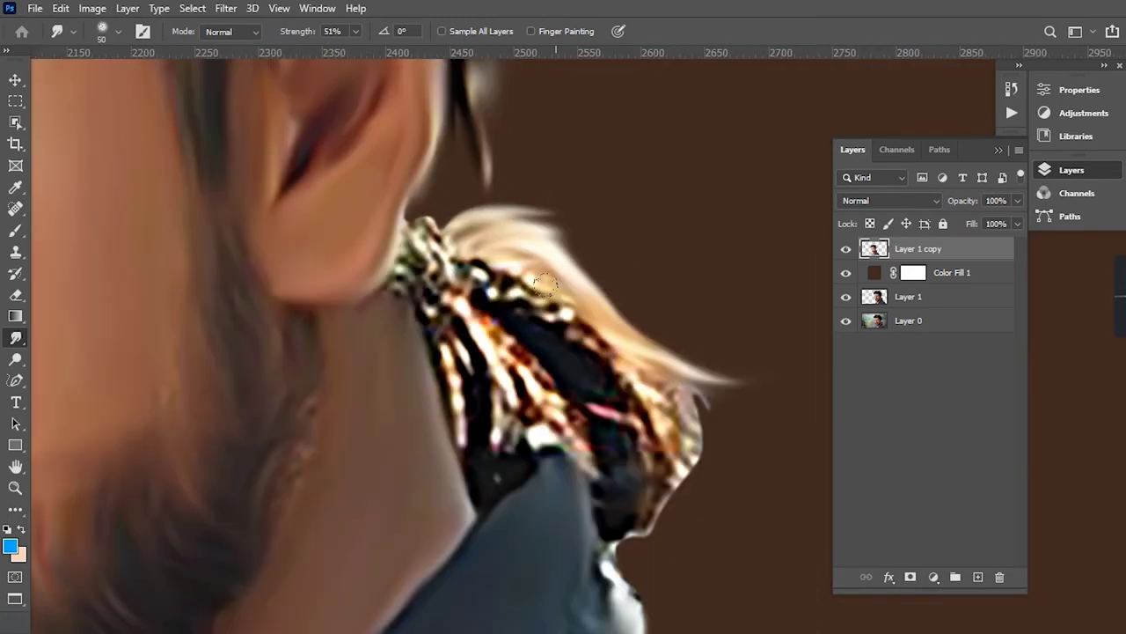
- Blend the dark and orange strands into the blonde hair and pull them down the neck
{"action": "mouse_move", "coordinate": [449, 264]}
{"action": "left_mouse_down"}
{"action": "mouse_move", "coordinate": [498, 296]}
{"action": "mouse_move", "coordinate": [587, 551]}
{"action": "mouse_move", "coordinate": [622, 523]}
{"action": "left_mouse_up"}
{"action": "mouse_move", "coordinate": [449, 290]}
{"action": "left_mouse_down"}
{"action": "mouse_move", "coordinate": [496, 335]}
{"action": "mouse_move", "coordinate": [535, 410]}
{"action": "mouse_move", "coordinate": [418, 282]}
{"action": "left_mouse_up"}
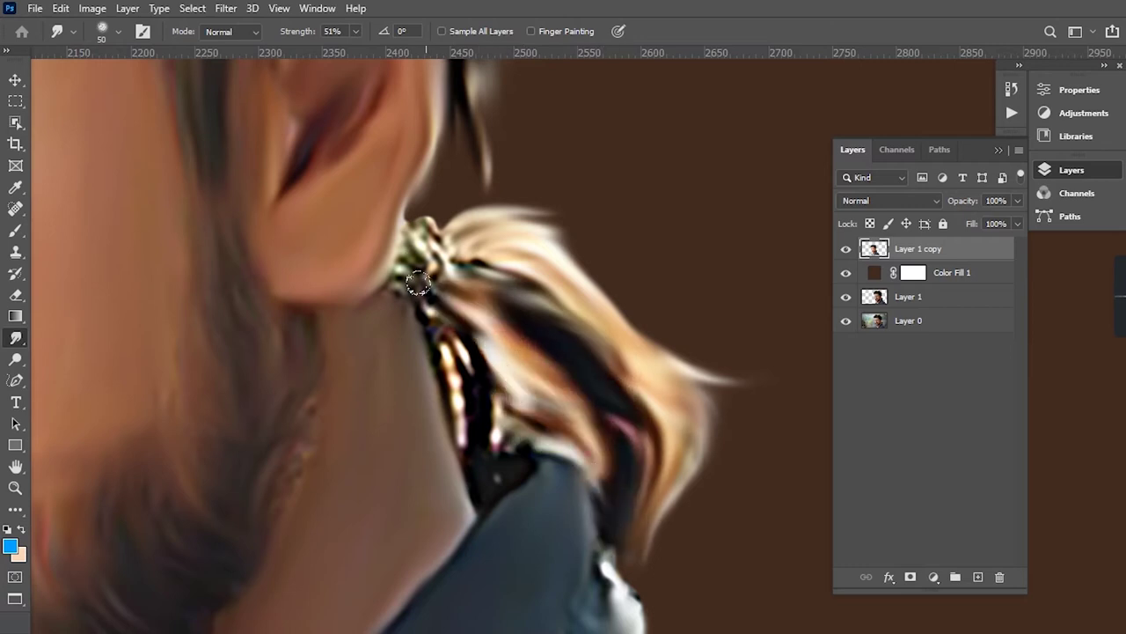
{"action": "left_click_drag", "start_coordinate": [411, 235], "coordinate": [453, 405]}
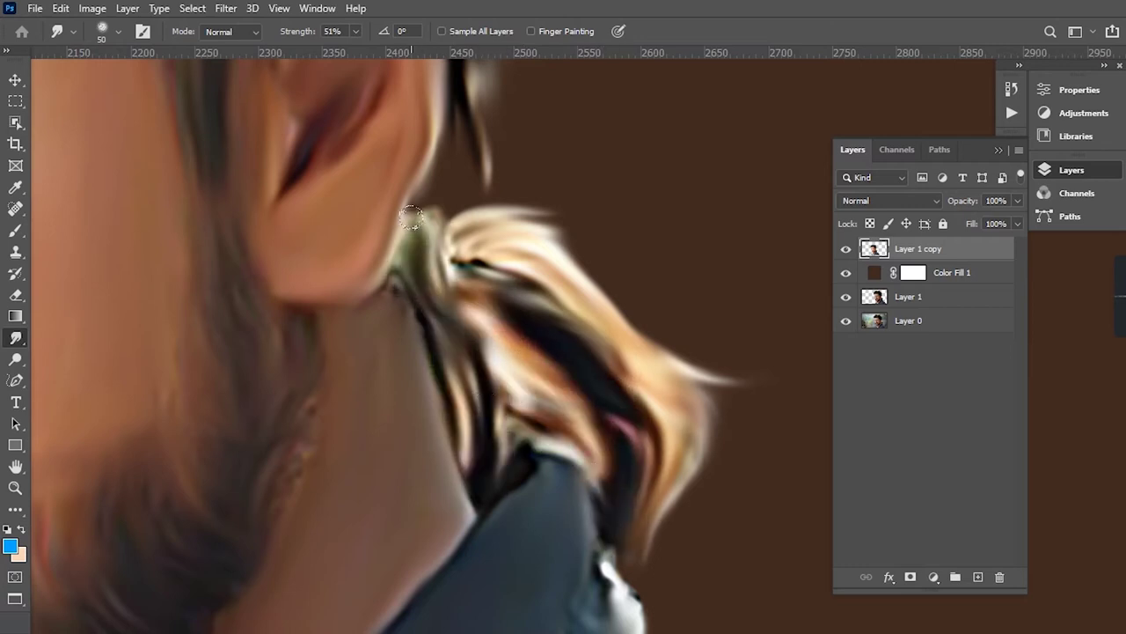
{"action": "scroll", "coordinate": [411, 217], "scroll_direction": "down", "scroll_amount": 3}
{"action": "scroll", "coordinate": [588, 309], "scroll_direction": "down", "scroll_amount": 2}
{"action": "scroll", "coordinate": [588, 309], "scroll_direction": "down", "scroll_amount": 2}
{"action": "scroll", "coordinate": [428, 273], "scroll_direction": "up", "scroll_amount": 5}
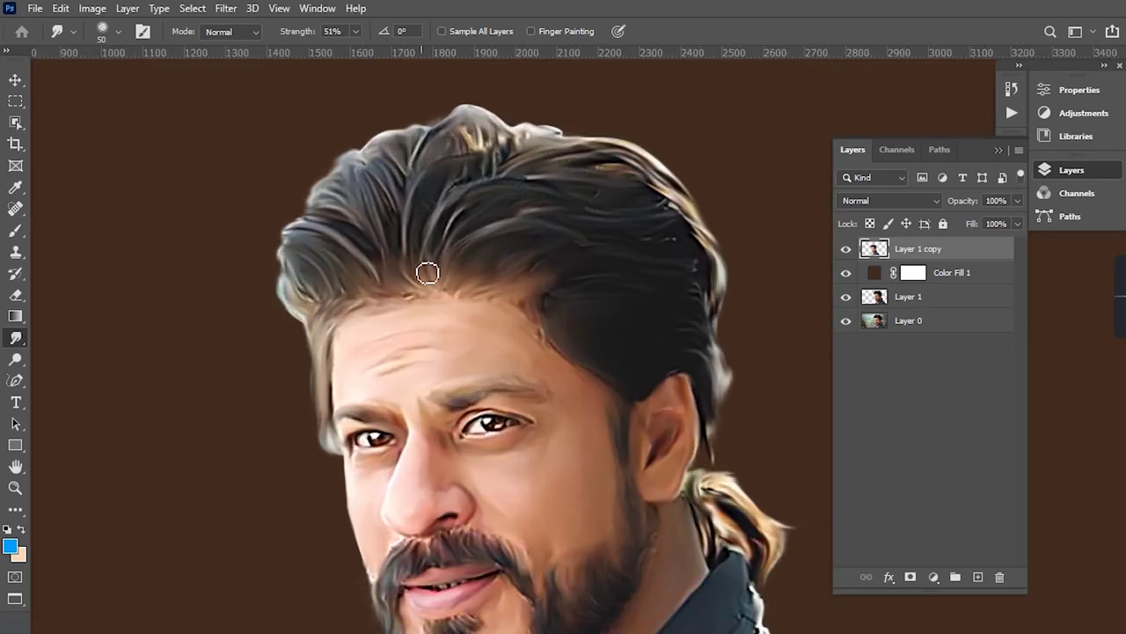
{"action": "scroll", "coordinate": [428, 273], "scroll_direction": "down", "scroll_amount": 2}
{"action": "scroll", "coordinate": [440, 383], "scroll_direction": "down", "scroll_amount": 2}
{"action": "scroll", "coordinate": [555, 440], "scroll_direction": "up", "scroll_amount": 2}
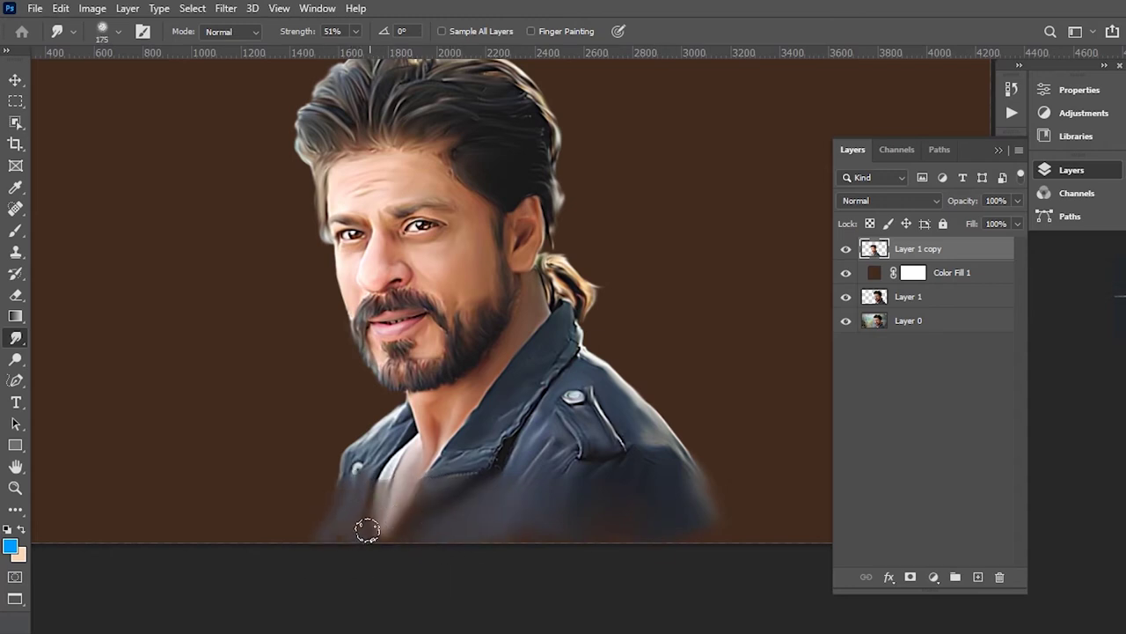
- Nudge the portrait layer with the Move tool, then undo the nudge and return to Smudge
{"action": "scroll", "coordinate": [460, 549], "scroll_direction": "down", "scroll_amount": 2}
{"action": "key", "text": "v"}
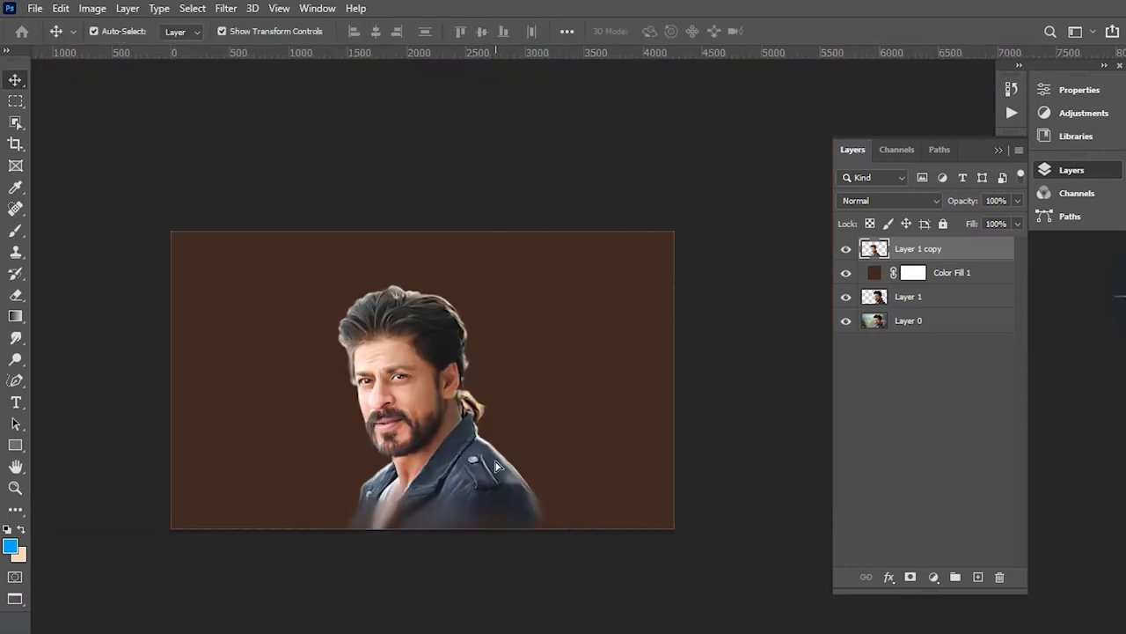
{"action": "left_click_drag", "start_coordinate": [498, 401], "coordinate": [497, 391]}
{"action": "scroll", "coordinate": [509, 550], "scroll_direction": "up", "scroll_amount": 1}
{"action": "key", "text": "r"}
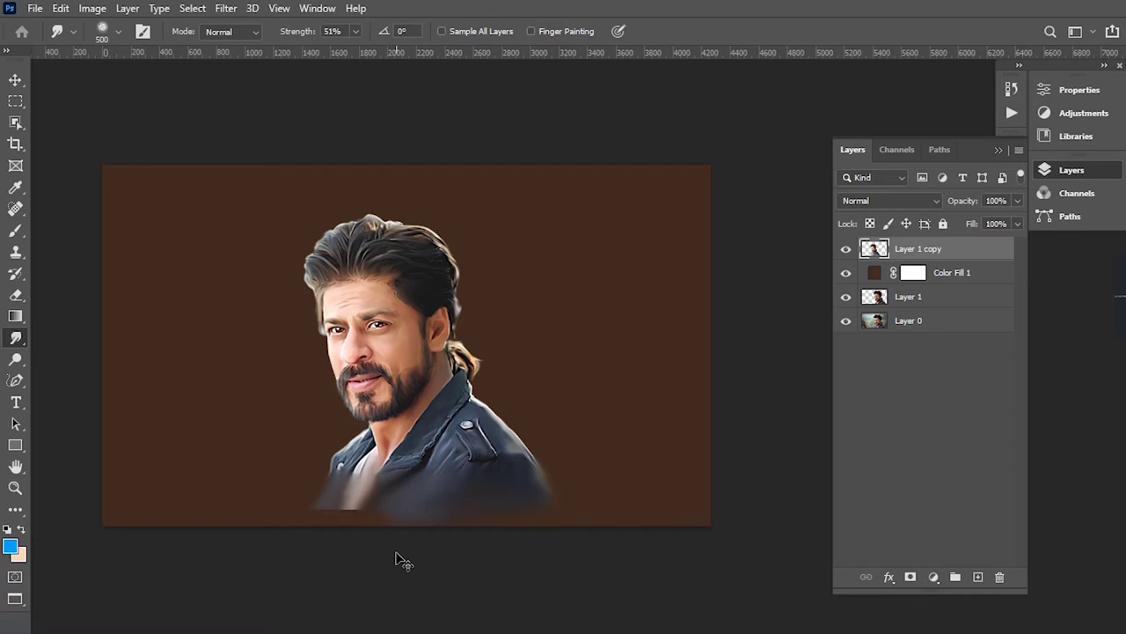
{"action": "key", "text": "ctrl+z"}
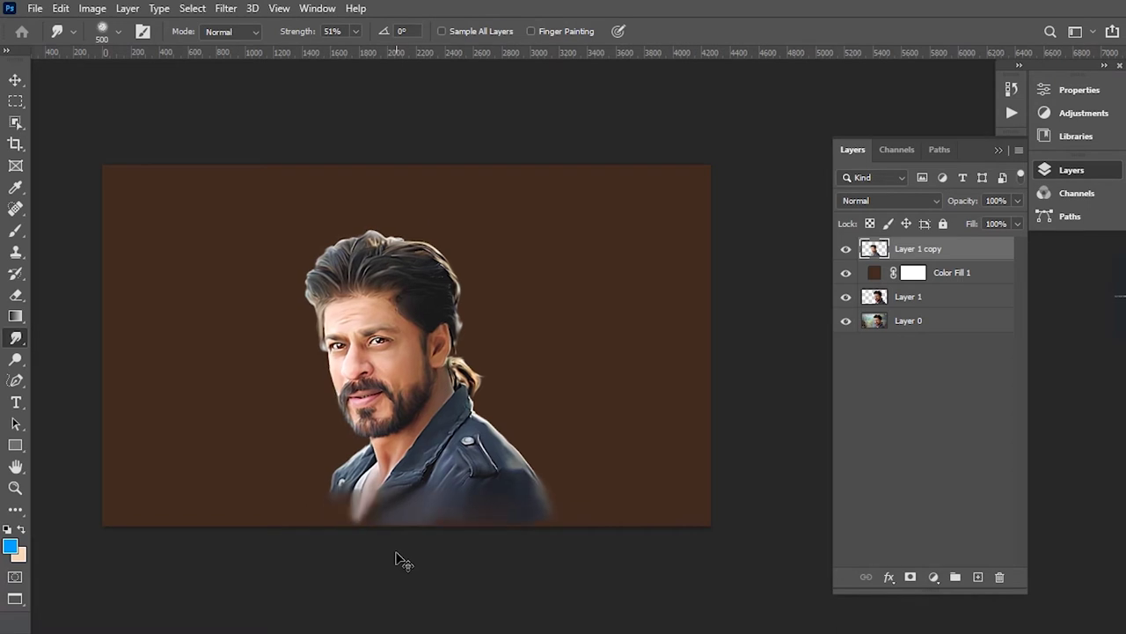
- Add a new empty Layer 2 below Layer 1 copy and switch to the Brush tool
{"action": "scroll", "coordinate": [396, 560], "scroll_direction": "up", "scroll_amount": 3}
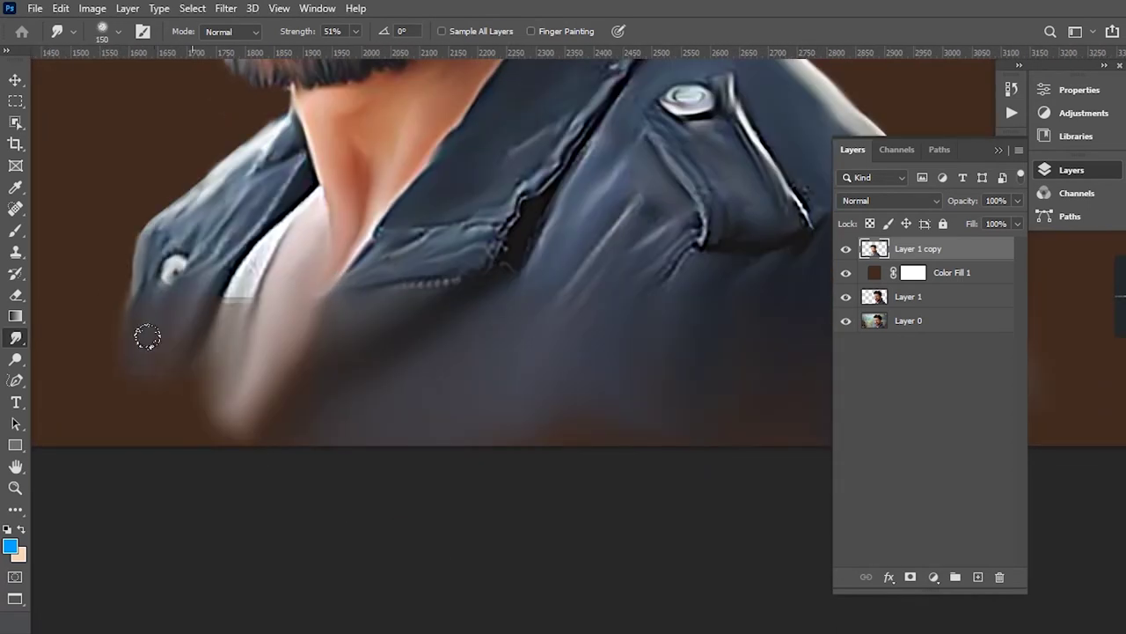
{"action": "scroll", "coordinate": [379, 417], "scroll_direction": "down", "scroll_amount": 3}
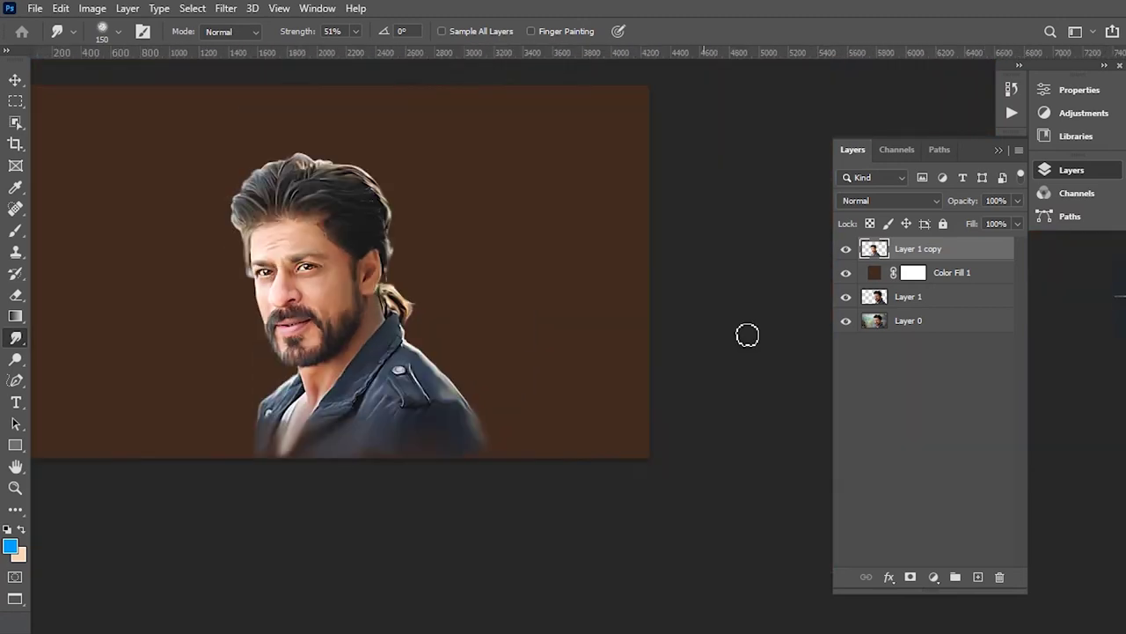
{"action": "key", "text": "ctrl+shift+alt+n"}
{"action": "key", "text": "b"}
{"action": "left_click_drag", "start_coordinate": [493, 250], "coordinate": [514, 315]}
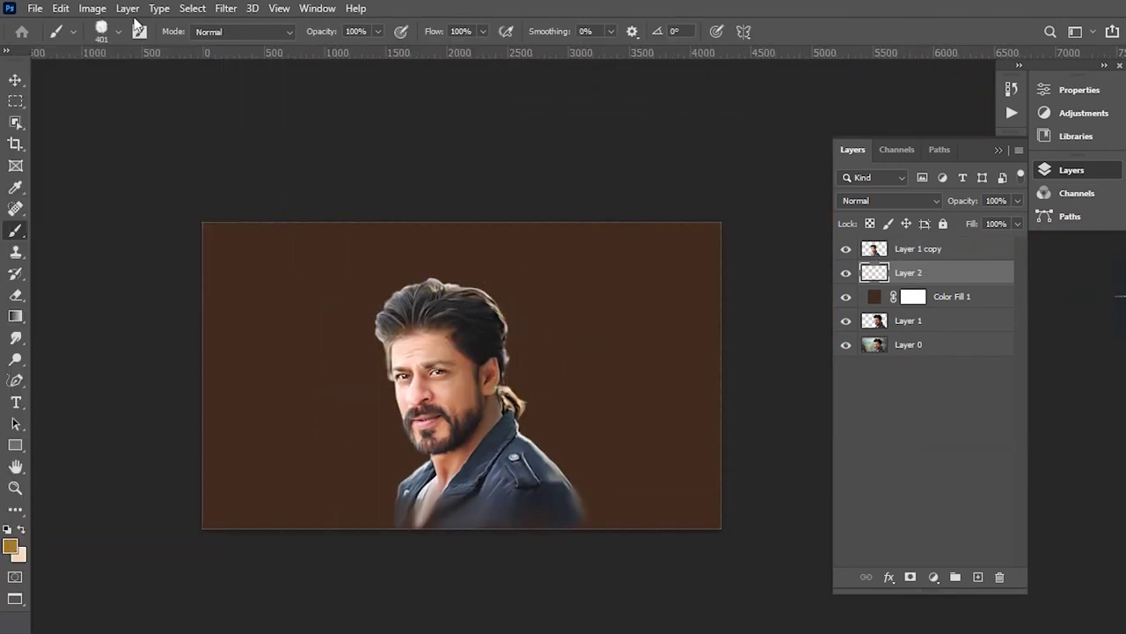
- Try the Kyle spatter and screentone brushes from Special Effects Brushes
{"action": "left_click", "coordinate": [118, 32]}
{"action": "left_click", "coordinate": [30, 315]}
{"action": "left_click", "coordinate": [30, 363]}
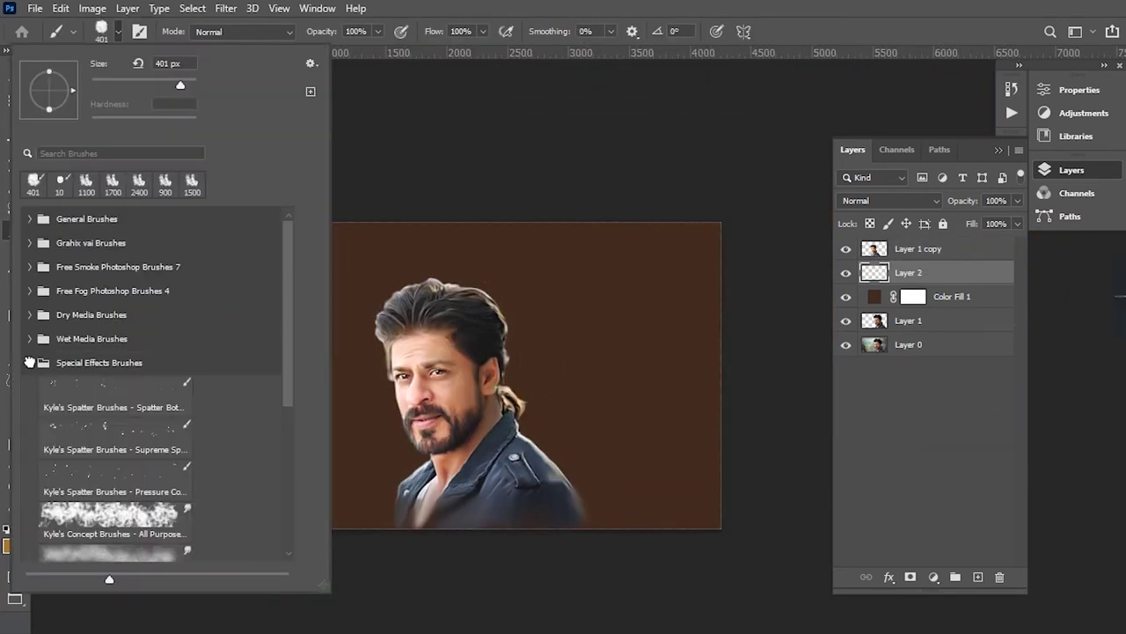
{"action": "left_click", "coordinate": [114, 511]}
{"action": "left_click", "coordinate": [349, 353]}
{"action": "left_click", "coordinate": [117, 32]}
{"action": "scroll", "coordinate": [114, 396], "scroll_direction": "down", "scroll_amount": 3}
{"action": "left_click", "coordinate": [114, 498]}
{"action": "left_click", "coordinate": [428, 282]}
- Choose the perf2_br005 cloud brush from Perfectum2_Brushes and undo the test splatter
{"action": "left_click", "coordinate": [118, 32]}
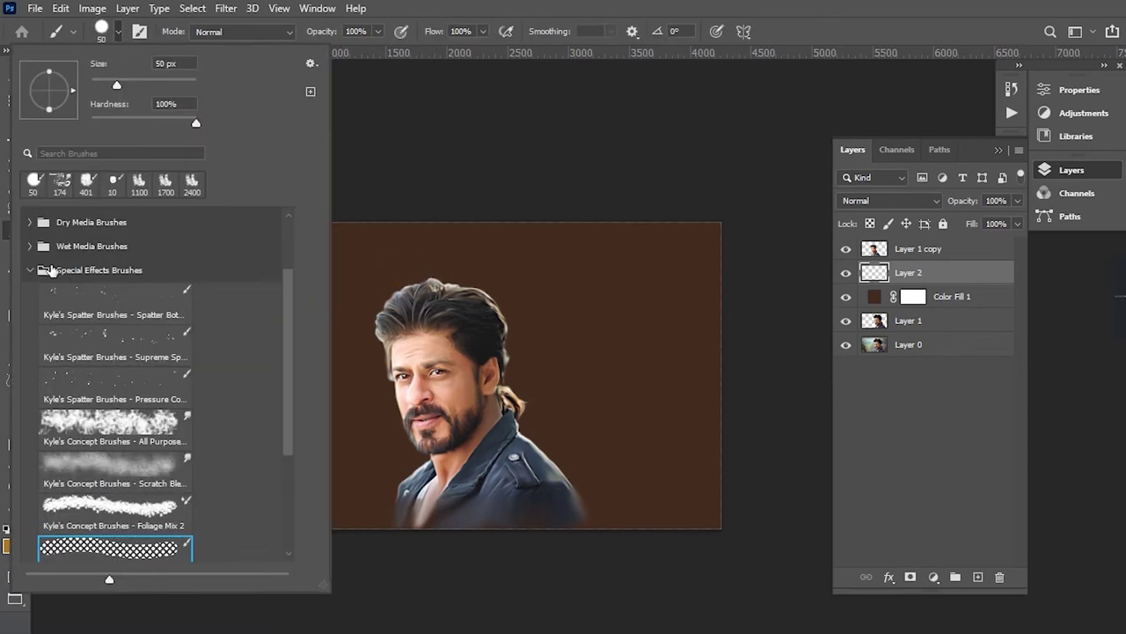
{"action": "left_click", "coordinate": [30, 315]}
{"action": "left_click", "coordinate": [30, 387]}
{"action": "scroll", "coordinate": [176, 396], "scroll_direction": "down", "scroll_amount": 3}
{"action": "left_click", "coordinate": [115, 430]}
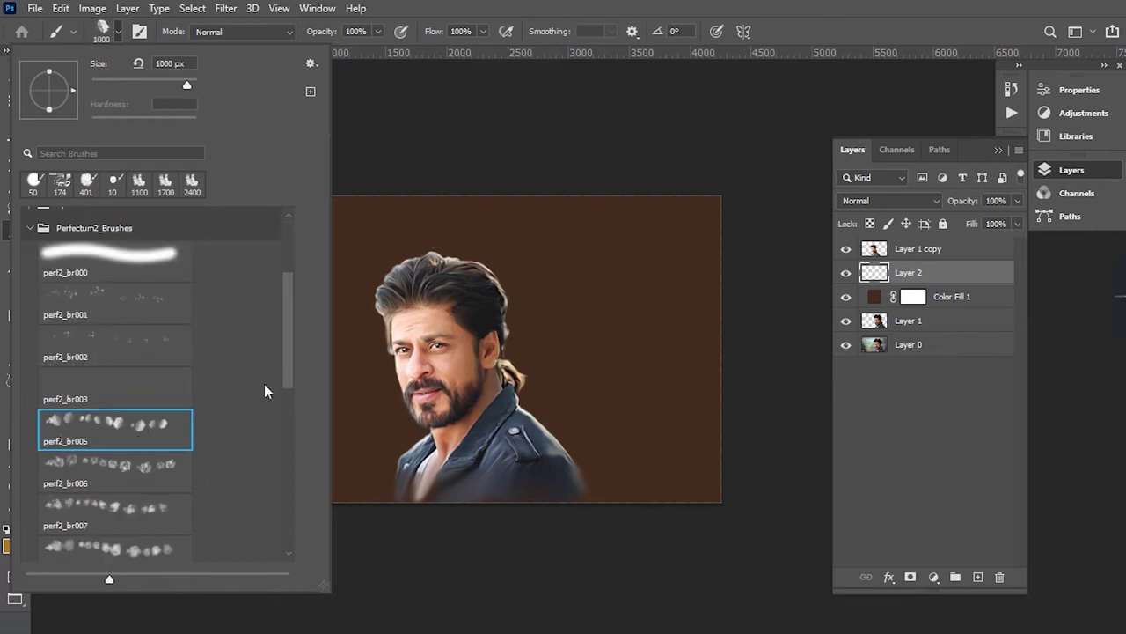
{"action": "left_click", "coordinate": [409, 238]}
{"action": "scroll", "coordinate": [393, 299], "scroll_direction": "up", "scroll_amount": 3}
{"action": "key", "text": "ctrl+z"}
{"action": "scroll", "coordinate": [394, 299], "scroll_direction": "down", "scroll_amount": 3}
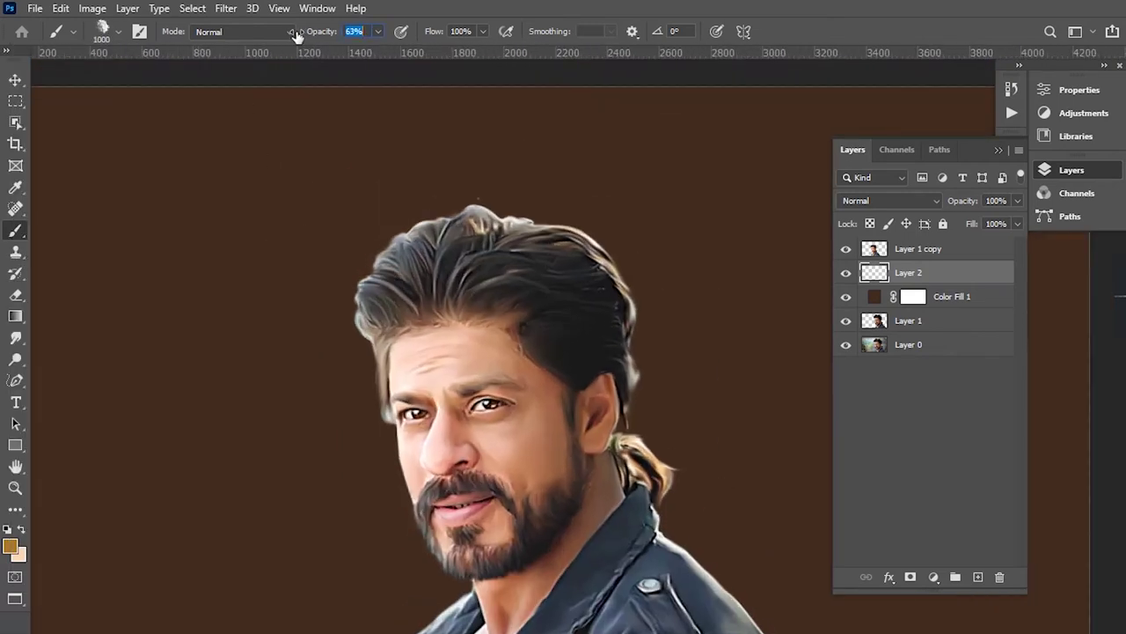
{"action": "scroll", "coordinate": [179, 371], "scroll_direction": "down", "scroll_amount": 3}
- Set the foreground to bright yellow ffba00 and paint yellow smoke around the head
{"action": "left_click", "coordinate": [10, 546]}
{"action": "left_click_drag", "start_coordinate": [853, 328], "coordinate": [853, 315]}
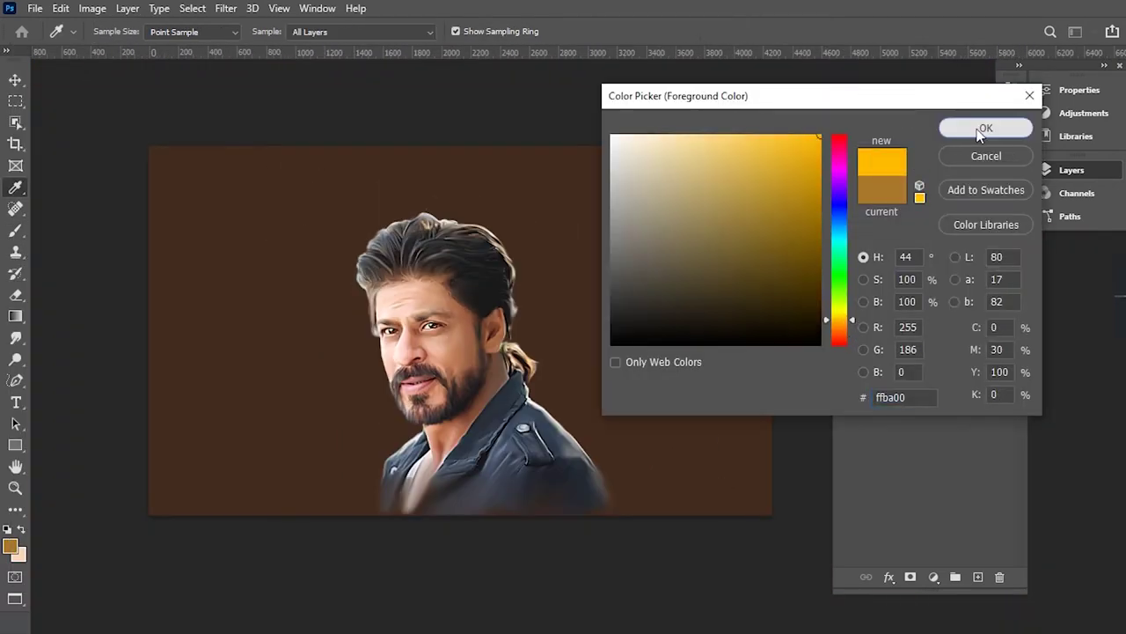
{"action": "left_click", "coordinate": [986, 128]}
{"action": "left_click", "coordinate": [475, 220]}
{"action": "mouse_move", "coordinate": [352, 181]}
{"action": "left_mouse_down"}
{"action": "mouse_move", "coordinate": [343, 335]}
{"action": "mouse_move", "coordinate": [417, 409]}
{"action": "left_mouse_up"}
{"action": "mouse_move", "coordinate": [387, 355]}
{"action": "left_mouse_down"}
{"action": "mouse_move", "coordinate": [343, 225]}
{"action": "mouse_move", "coordinate": [469, 224]}
{"action": "left_mouse_up"}
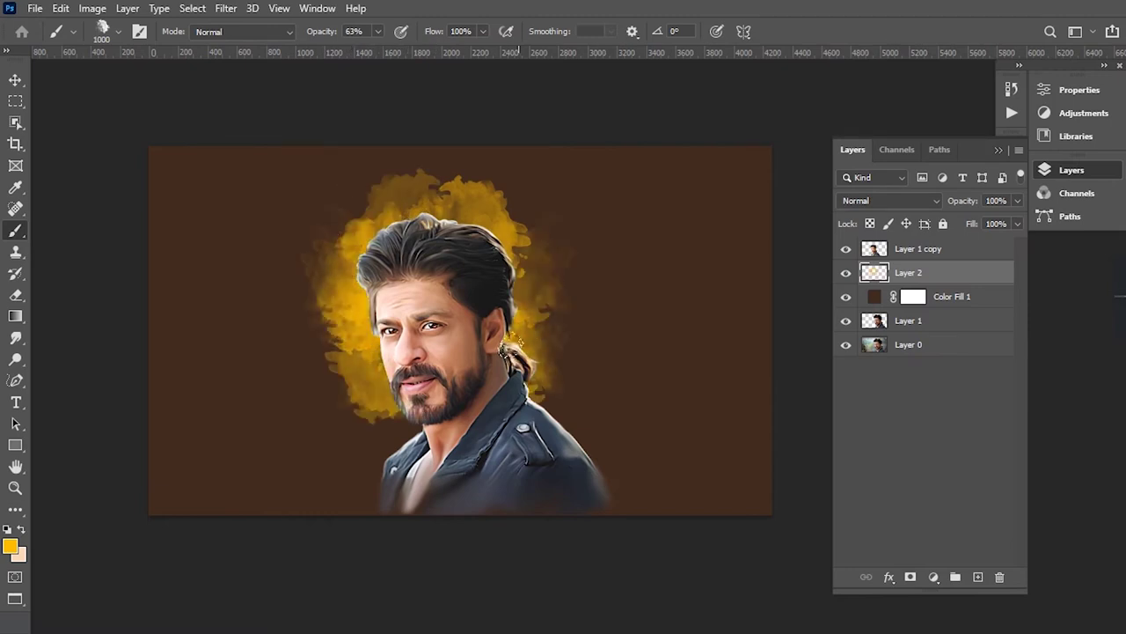
{"action": "key", "text": "F5"}
- Turn Transfer off, Smoothing on, add angle jitter and remove size jitter in Brush Settings
{"action": "left_click", "coordinate": [682, 290]}
{"action": "left_click", "coordinate": [682, 368]}
{"action": "left_click_drag", "start_coordinate": [786, 314], "coordinate": [834, 315]}
{"action": "left_click_drag", "start_coordinate": [830, 186], "coordinate": [785, 187]}
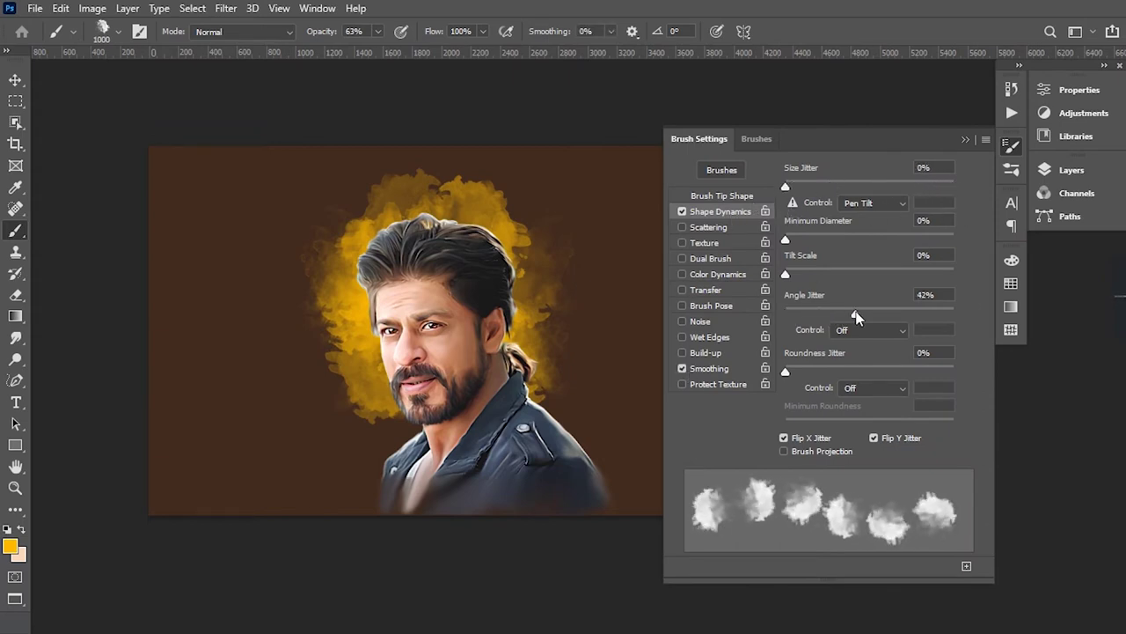
{"action": "left_click", "coordinate": [1011, 146]}
- Paint yellow smoke to the right, top, left and below the head
{"action": "left_click_drag", "start_coordinate": [586, 334], "coordinate": [572, 264]}
{"action": "mouse_move", "coordinate": [537, 220]}
{"action": "left_mouse_down"}
{"action": "mouse_move", "coordinate": [564, 176]}
{"action": "mouse_move", "coordinate": [502, 247]}
{"action": "left_mouse_up"}
{"action": "left_click_drag", "start_coordinate": [422, 167], "coordinate": [352, 185]}
{"action": "left_click_drag", "start_coordinate": [360, 228], "coordinate": [462, 233]}
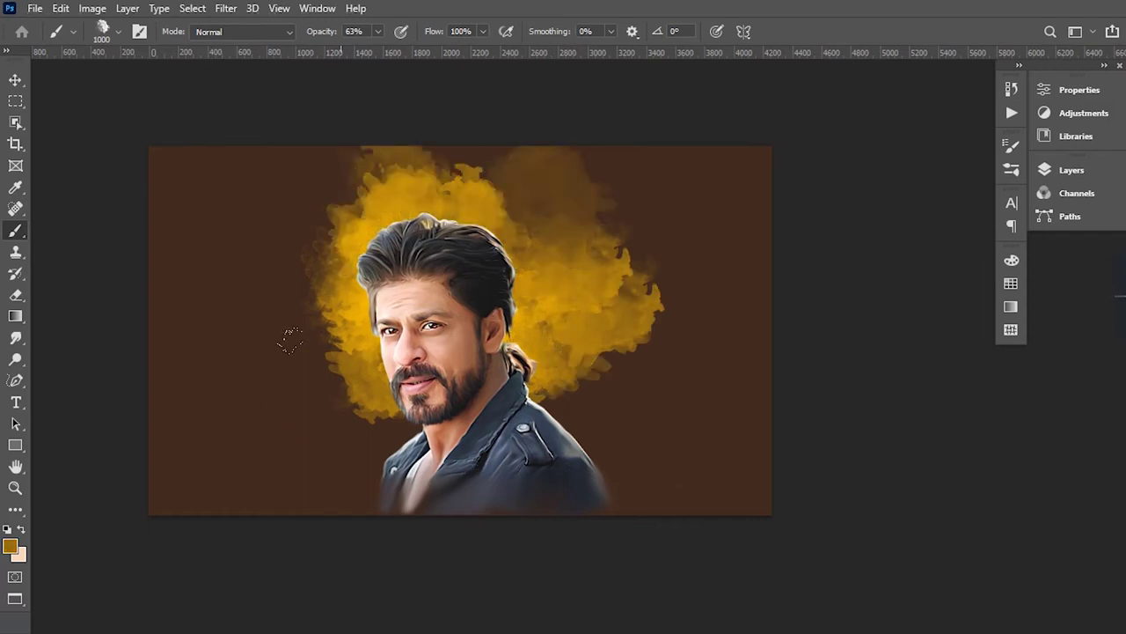
{"action": "left_click_drag", "start_coordinate": [290, 341], "coordinate": [202, 440]}
{"action": "left_click_drag", "start_coordinate": [273, 414], "coordinate": [396, 502]}
{"action": "left_click", "coordinate": [365, 322], "text": "alt"}
{"action": "left_click_drag", "start_coordinate": [334, 360], "coordinate": [349, 405]}
- Spread yellow smoke over the left, top and bottom, and set the background colour to green
{"action": "left_click", "coordinate": [9, 546]}
{"action": "left_click", "coordinate": [986, 156]}
{"action": "mouse_move", "coordinate": [352, 132]}
{"action": "left_mouse_down"}
{"action": "mouse_move", "coordinate": [232, 276]}
{"action": "mouse_move", "coordinate": [198, 245]}
{"action": "mouse_move", "coordinate": [519, 185]}
{"action": "left_mouse_up"}
{"action": "left_click", "coordinate": [18, 554]}
{"action": "left_click", "coordinate": [850, 307]}
{"action": "left_click", "coordinate": [765, 247]}
{"action": "left_click", "coordinate": [985, 128]}
{"action": "left_click_drag", "start_coordinate": [423, 502], "coordinate": [207, 454]}
- Brush green, olive and yellow over the lower-left and dark grey smoke by the jacket
{"action": "left_click_drag", "start_coordinate": [234, 500], "coordinate": [100, 335]}
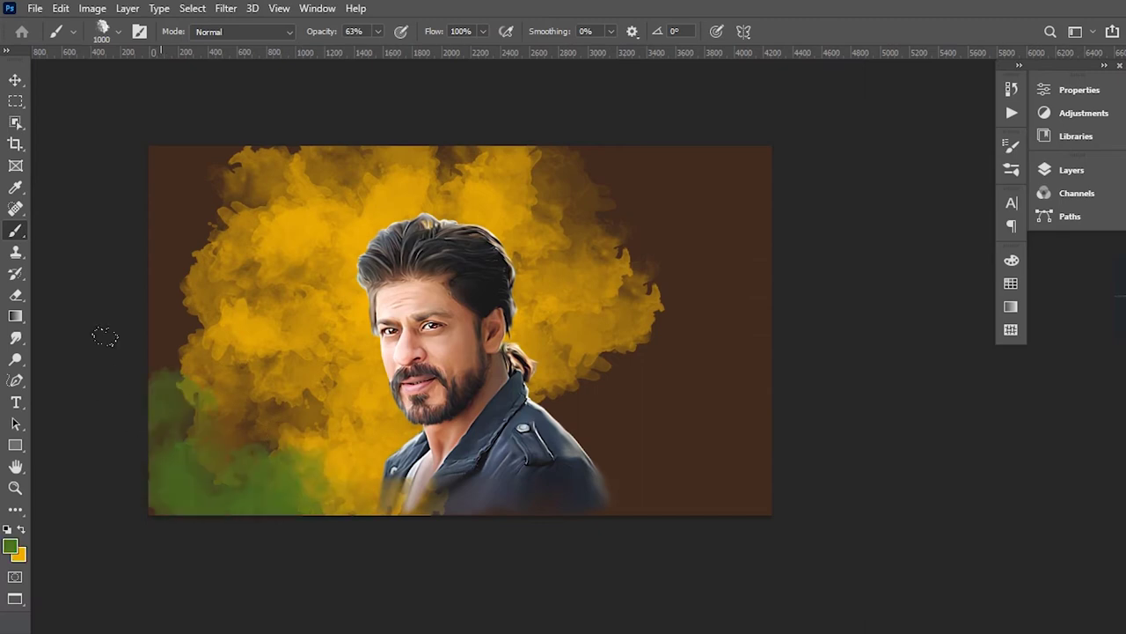
{"action": "left_click", "coordinate": [264, 396], "text": "alt"}
{"action": "left_click_drag", "start_coordinate": [264, 396], "coordinate": [160, 410]}
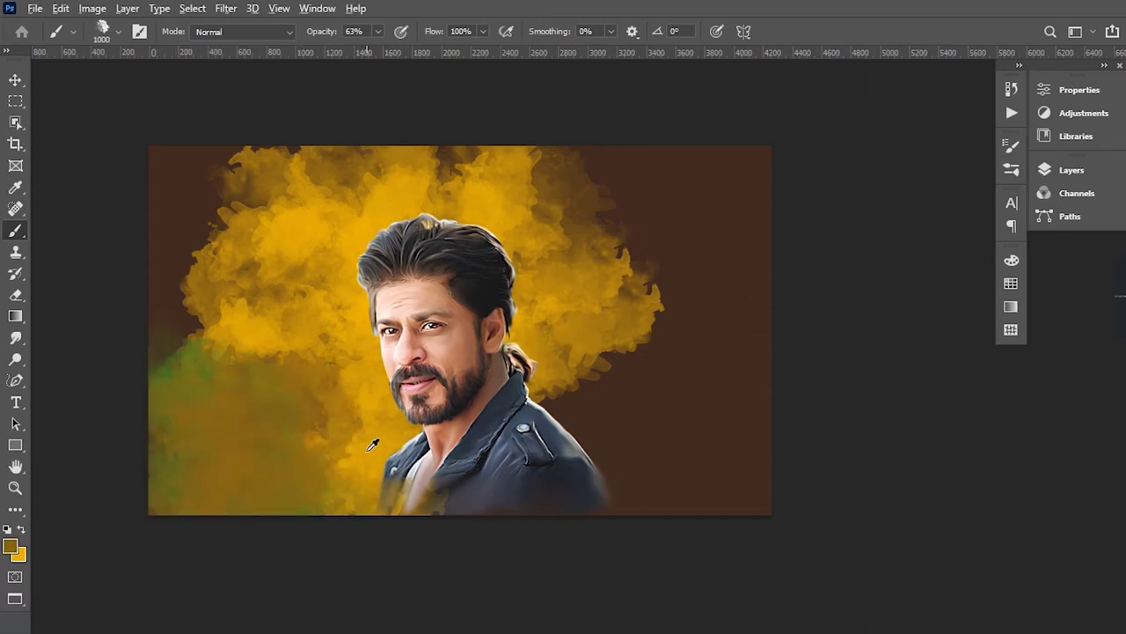
{"action": "key", "text": "x"}
{"action": "left_click_drag", "start_coordinate": [373, 445], "coordinate": [176, 476]}
{"action": "left_click", "coordinate": [598, 486], "text": "alt"}
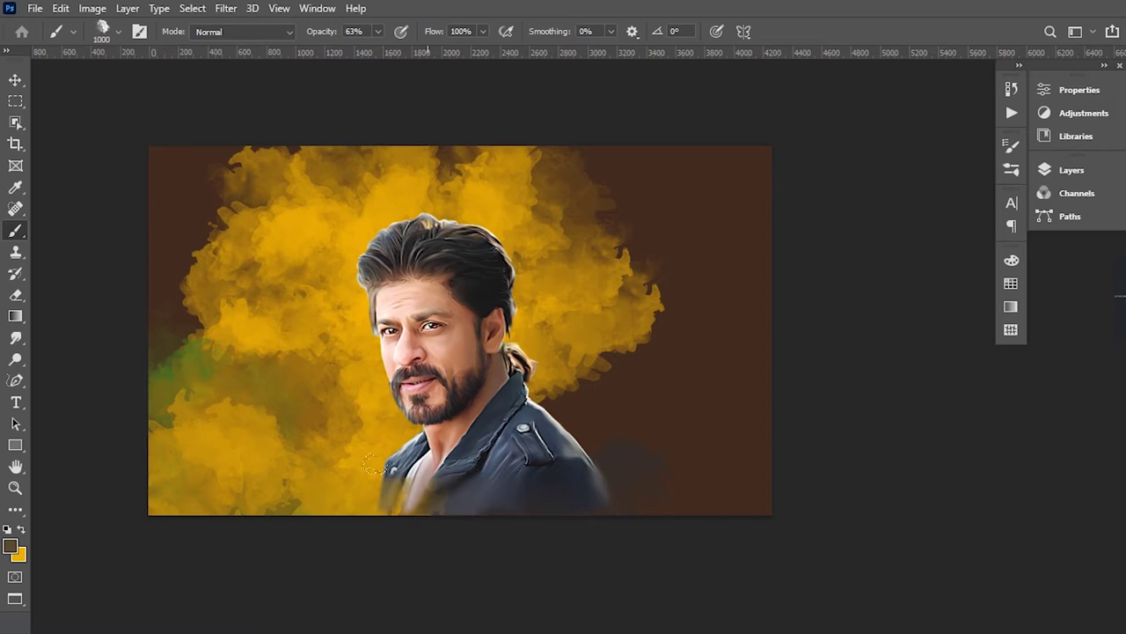
{"action": "left_click_drag", "start_coordinate": [374, 464], "coordinate": [317, 418]}
- Brush smoke over the brown area right of the jacket, sampling a dark yellow
{"action": "left_click_drag", "start_coordinate": [616, 484], "coordinate": [546, 370]}
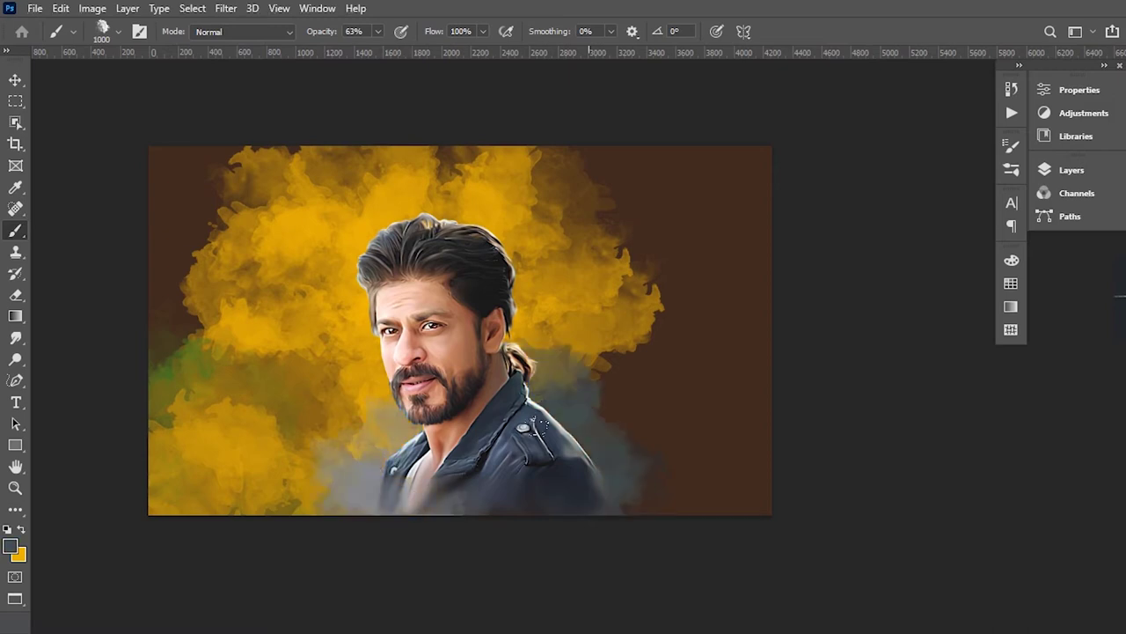
{"action": "left_click_drag", "start_coordinate": [580, 404], "coordinate": [519, 308]}
{"action": "left_click", "coordinate": [606, 330], "text": "alt"}
{"action": "left_click_drag", "start_coordinate": [610, 222], "coordinate": [515, 264]}
- Paint blue smoke over the top-right and right side, with greenish grey in the middle-right
{"action": "left_click", "coordinate": [10, 545]}
{"action": "left_click", "coordinate": [986, 125]}
{"action": "mouse_move", "coordinate": [629, 229]}
{"action": "left_mouse_down"}
{"action": "mouse_move", "coordinate": [596, 260]}
{"action": "mouse_move", "coordinate": [607, 370]}
{"action": "left_mouse_up"}
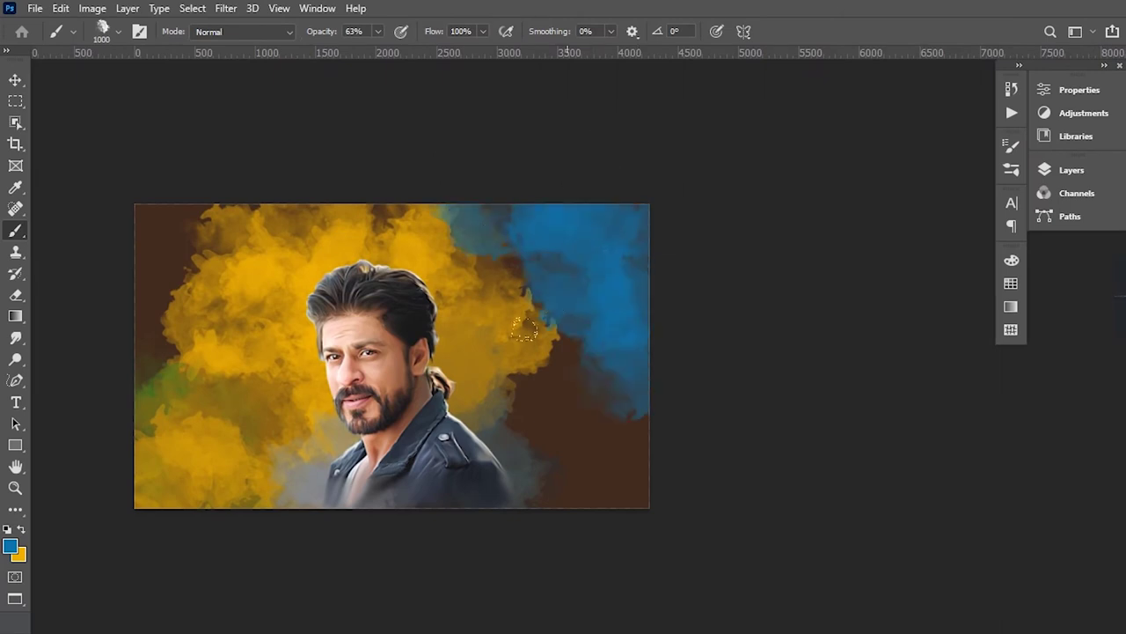
{"action": "left_click_drag", "start_coordinate": [528, 264], "coordinate": [522, 335]}
{"action": "left_click", "coordinate": [493, 264], "text": "alt"}
{"action": "mouse_move", "coordinate": [460, 191]}
{"action": "left_mouse_down"}
{"action": "mouse_move", "coordinate": [516, 330]}
{"action": "mouse_move", "coordinate": [549, 322]}
{"action": "mouse_move", "coordinate": [471, 334]}
{"action": "left_mouse_up"}
- Brush yellow smoke centre-right, greenish smoke upper centre-right, and blue over the lower-right brown
{"action": "left_click", "coordinate": [548, 323], "text": "alt"}
{"action": "left_click", "coordinate": [476, 286], "text": "alt"}
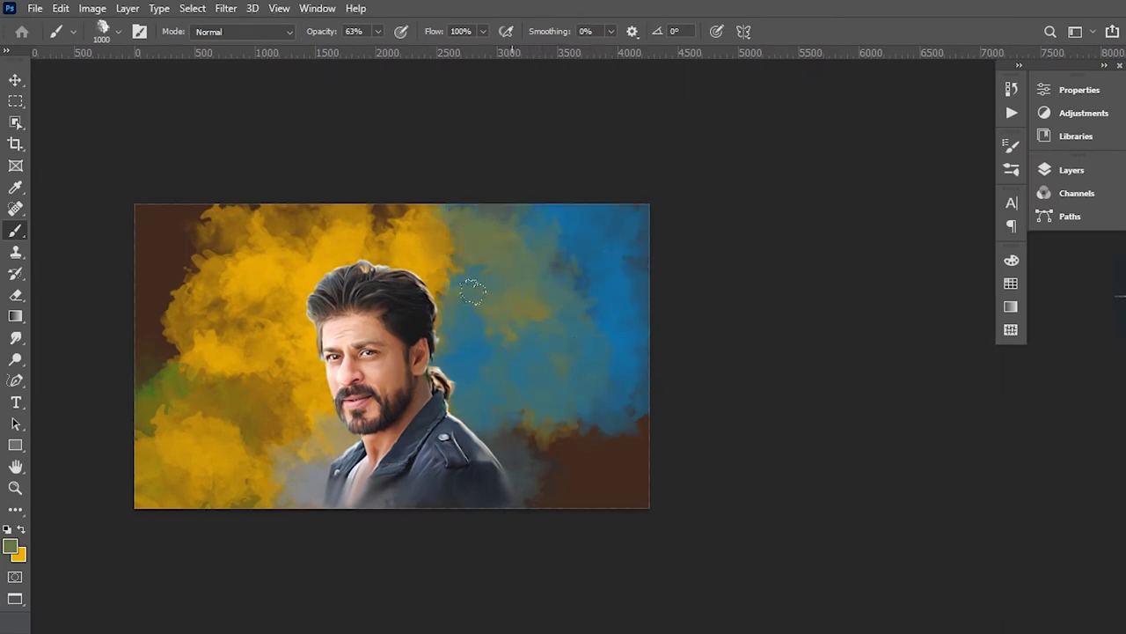
{"action": "left_click_drag", "start_coordinate": [475, 286], "coordinate": [502, 396]}
{"action": "mouse_move", "coordinate": [440, 299]}
{"action": "left_mouse_down"}
{"action": "mouse_move", "coordinate": [524, 267]}
{"action": "mouse_move", "coordinate": [581, 379]}
{"action": "left_mouse_up"}
{"action": "scroll", "coordinate": [502, 261], "scroll_direction": "down", "scroll_amount": 1}
{"action": "left_click", "coordinate": [540, 221], "text": "alt"}
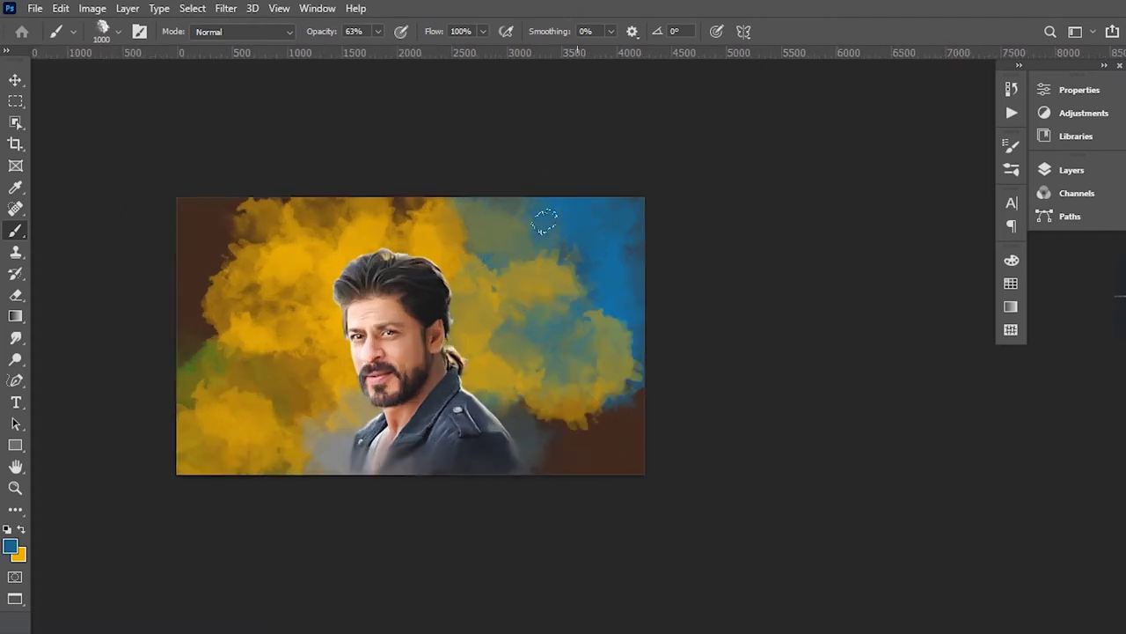
{"action": "left_click_drag", "start_coordinate": [540, 221], "coordinate": [474, 254]}
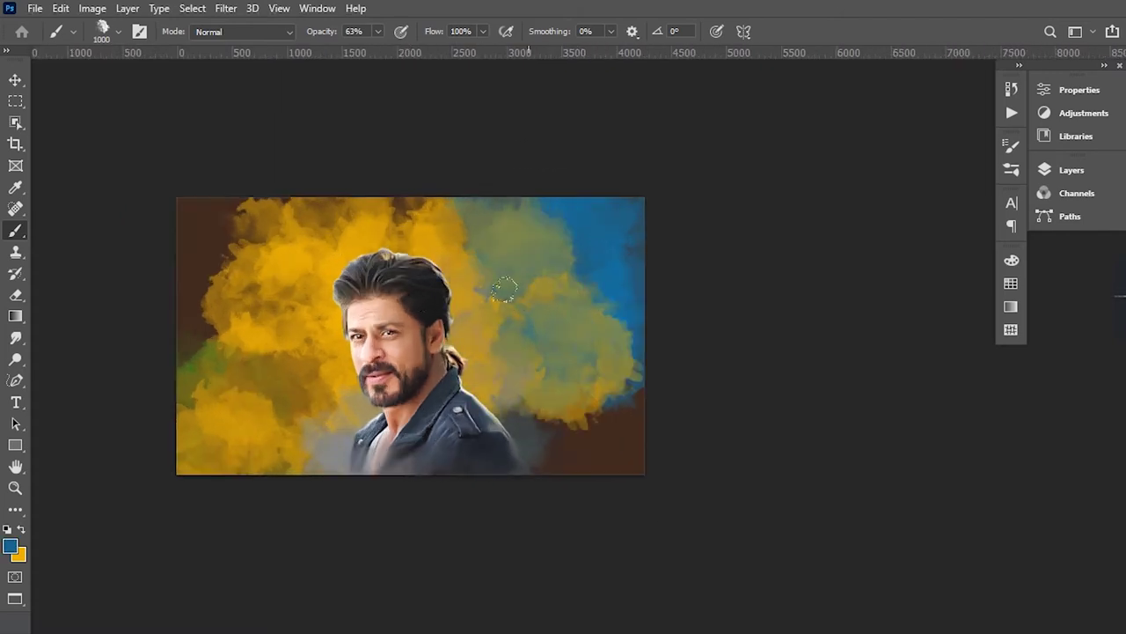
{"action": "left_click_drag", "start_coordinate": [575, 276], "coordinate": [616, 440]}
- Paint yellow over the lower left, darker gold around the face, and olive over the left side
{"action": "left_click", "coordinate": [264, 378], "text": "alt"}
{"action": "mouse_move", "coordinate": [264, 378]}
{"action": "left_mouse_down"}
{"action": "mouse_move", "coordinate": [297, 387]}
{"action": "mouse_move", "coordinate": [431, 224]}
{"action": "left_mouse_up"}
{"action": "left_click", "coordinate": [351, 374], "text": "alt"}
{"action": "left_click_drag", "start_coordinate": [291, 334], "coordinate": [379, 229]}
{"action": "left_click_drag", "start_coordinate": [440, 212], "coordinate": [351, 374]}
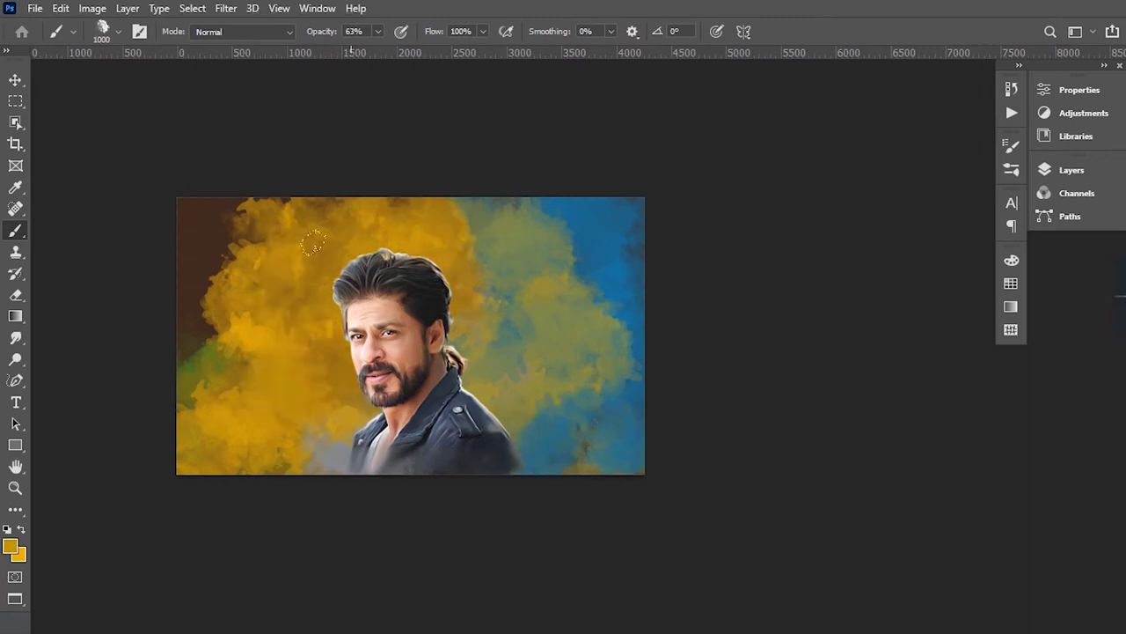
{"action": "left_click", "coordinate": [201, 352], "text": "alt"}
{"action": "mouse_move", "coordinate": [176, 188]}
{"action": "left_mouse_down"}
{"action": "mouse_move", "coordinate": [164, 275]}
{"action": "mouse_move", "coordinate": [273, 189]}
{"action": "mouse_move", "coordinate": [211, 334]}
{"action": "mouse_move", "coordinate": [249, 445]}
{"action": "left_mouse_up"}
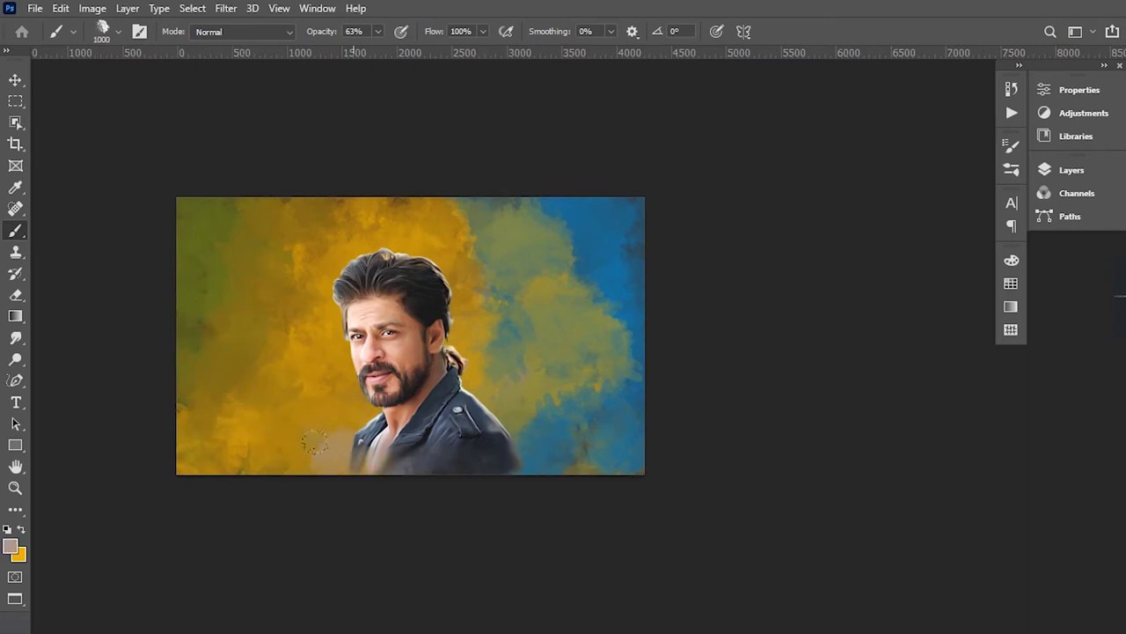
- Darken below the chin and right of the face, cover the jacket patch with gold, add grey-blue
{"action": "left_click", "coordinate": [363, 407], "text": "alt"}
{"action": "left_click_drag", "start_coordinate": [369, 414], "coordinate": [325, 458]}
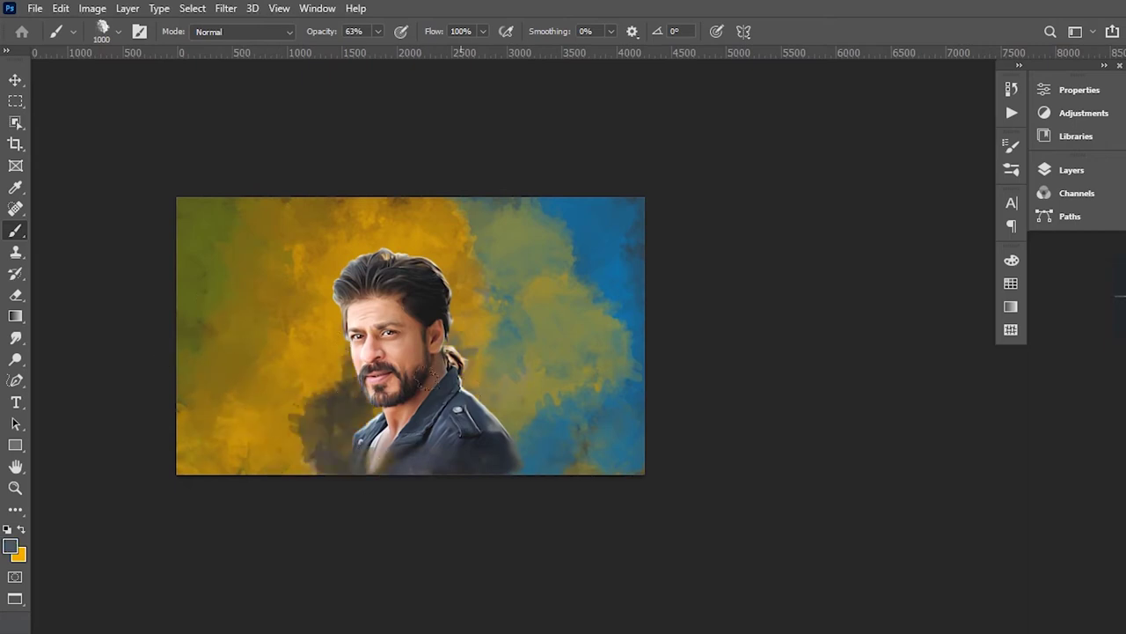
{"action": "left_click_drag", "start_coordinate": [449, 352], "coordinate": [563, 396]}
{"action": "left_click", "coordinate": [330, 396], "text": "alt"}
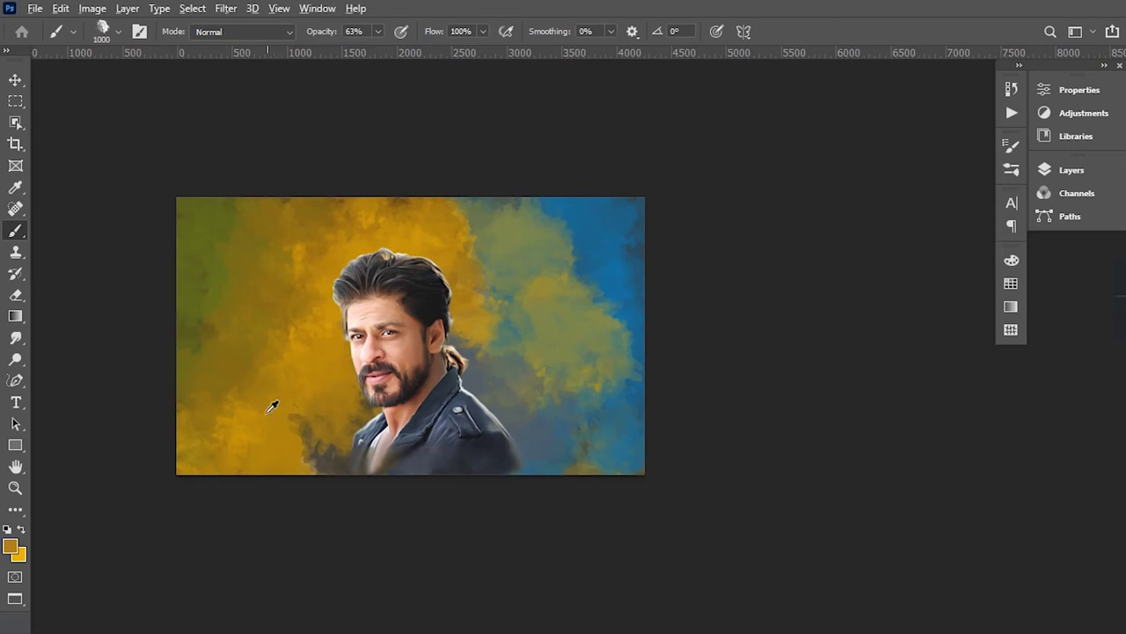
{"action": "left_click_drag", "start_coordinate": [291, 415], "coordinate": [343, 469]}
{"action": "mouse_move", "coordinate": [519, 423]}
{"action": "left_mouse_down"}
{"action": "mouse_move", "coordinate": [493, 322]}
{"action": "mouse_move", "coordinate": [554, 330]}
{"action": "mouse_move", "coordinate": [533, 387]}
{"action": "left_mouse_up"}
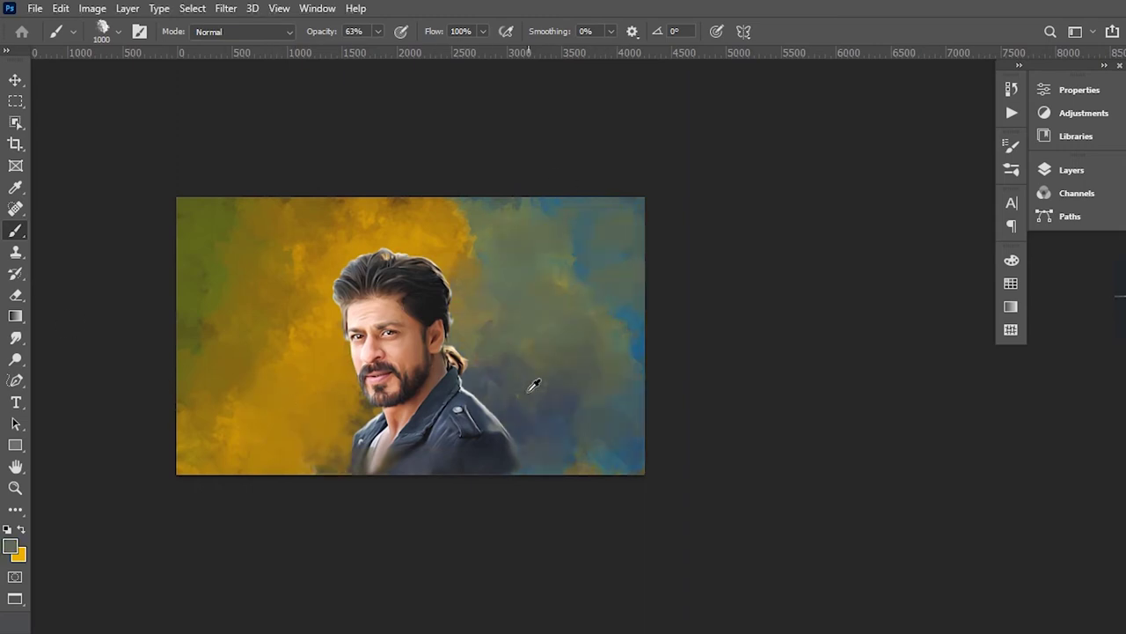
- Tone the right side greyish-green and olive, darken left of the face, brighten the upper-left yellow
{"action": "left_click_drag", "start_coordinate": [482, 211], "coordinate": [530, 300]}
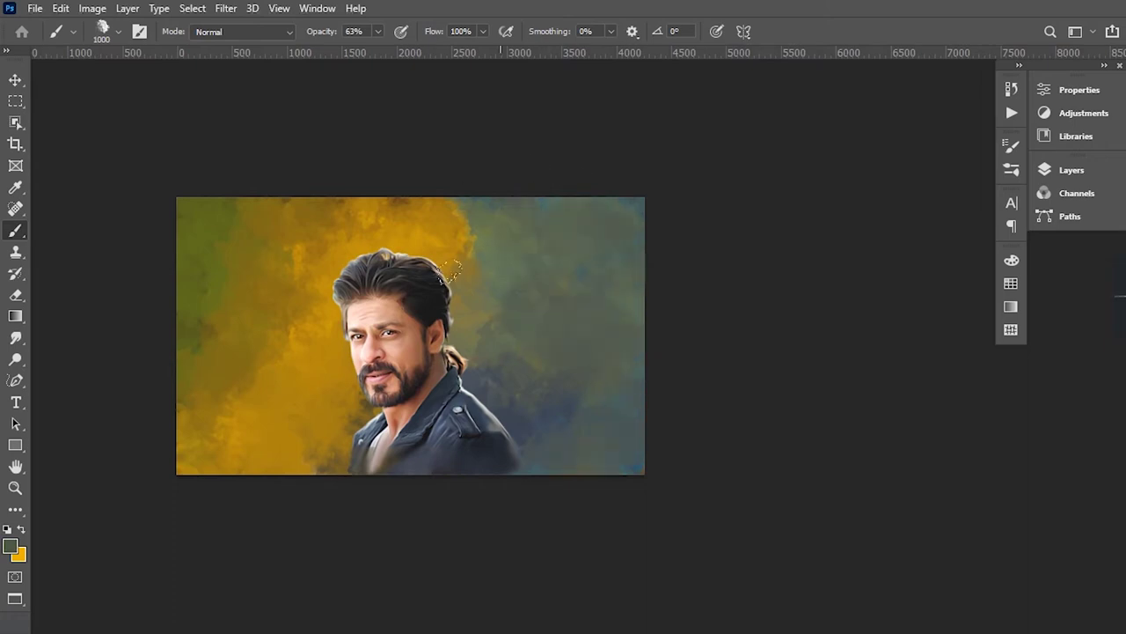
{"action": "left_click", "coordinate": [495, 290], "text": "alt"}
{"action": "left_click_drag", "start_coordinate": [572, 387], "coordinate": [473, 302]}
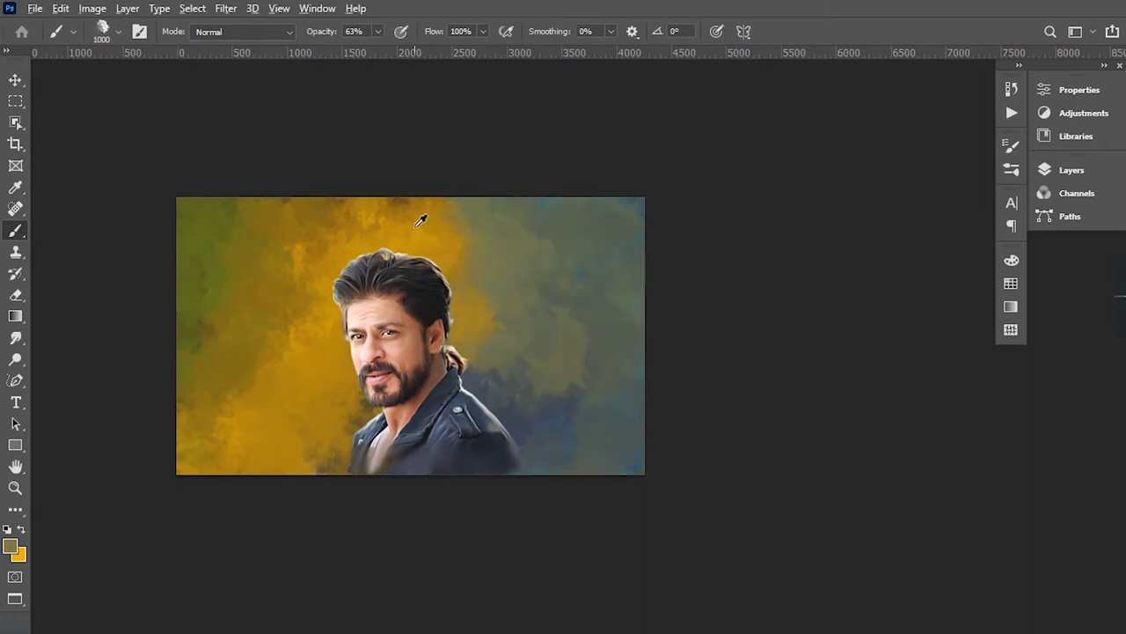
{"action": "left_click_drag", "start_coordinate": [221, 305], "coordinate": [270, 421]}
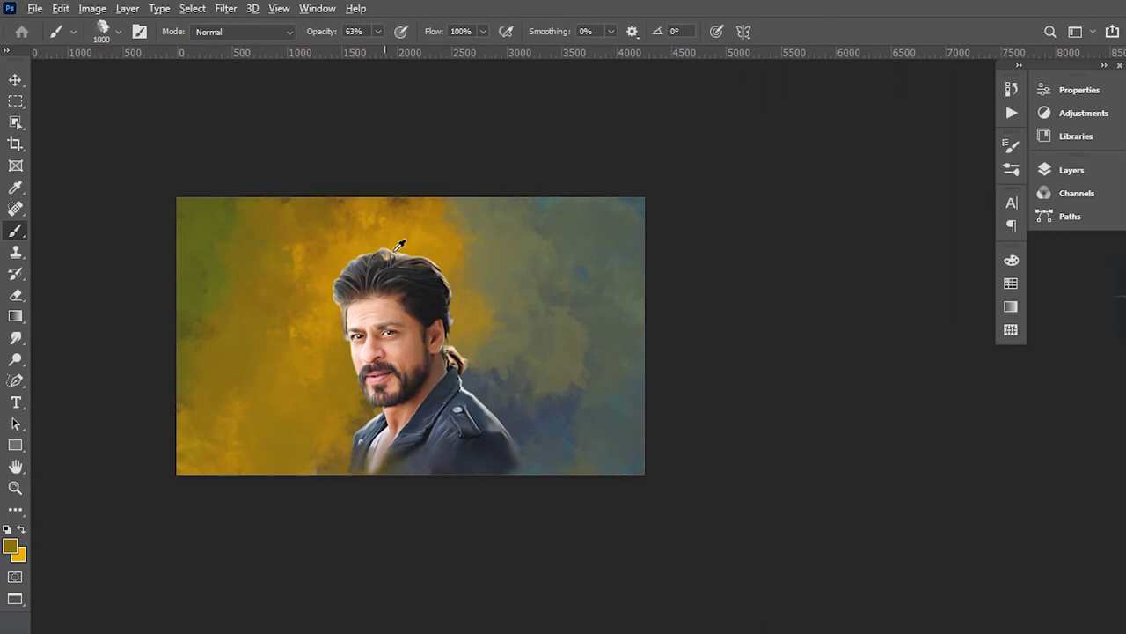
{"action": "mouse_move", "coordinate": [291, 335]}
{"action": "left_mouse_down"}
{"action": "mouse_move", "coordinate": [220, 220]}
{"action": "mouse_move", "coordinate": [334, 414]}
{"action": "mouse_move", "coordinate": [231, 161]}
{"action": "mouse_move", "coordinate": [137, 377]}
{"action": "mouse_move", "coordinate": [390, 155]}
{"action": "left_mouse_up"}
{"action": "left_click", "coordinate": [264, 254], "text": "alt"}
{"action": "left_click", "coordinate": [438, 226], "text": "alt"}
{"action": "mouse_move", "coordinate": [229, 308]}
{"action": "left_mouse_down"}
{"action": "mouse_move", "coordinate": [352, 396]}
{"action": "mouse_move", "coordinate": [217, 255]}
{"action": "left_mouse_up"}
- Pick the dark hair colour, zoom out, and brush darker smoke into the sky right of the hair
{"action": "scroll", "coordinate": [218, 256], "scroll_direction": "up", "scroll_amount": 3}
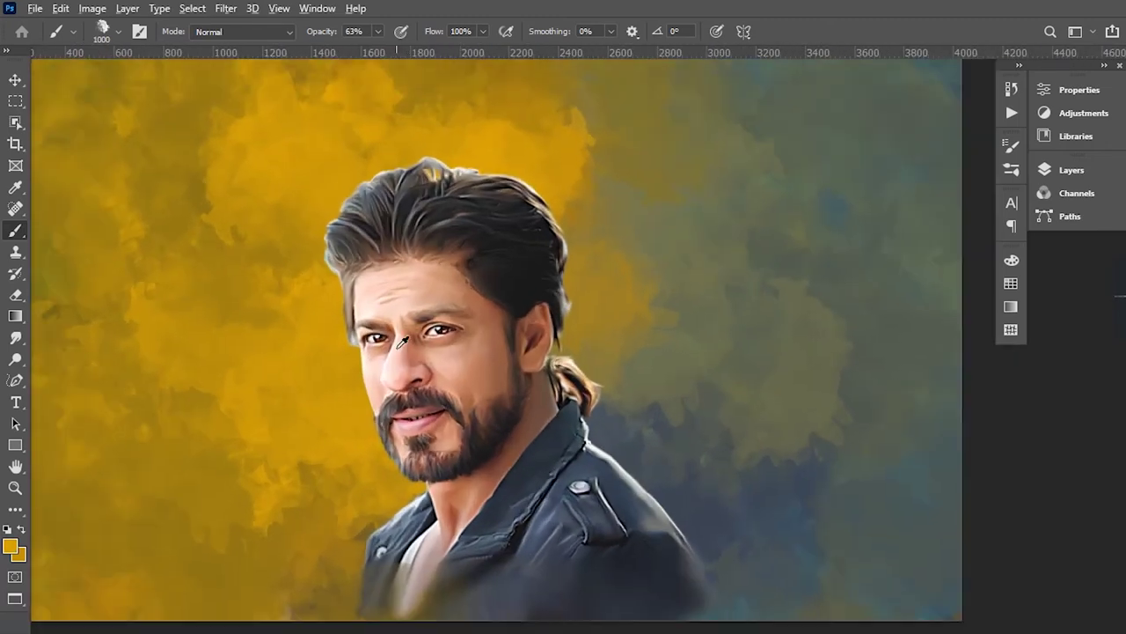
{"action": "left_click", "coordinate": [11, 547]}
{"action": "left_click", "coordinate": [432, 221]}
{"action": "key", "text": "Return"}
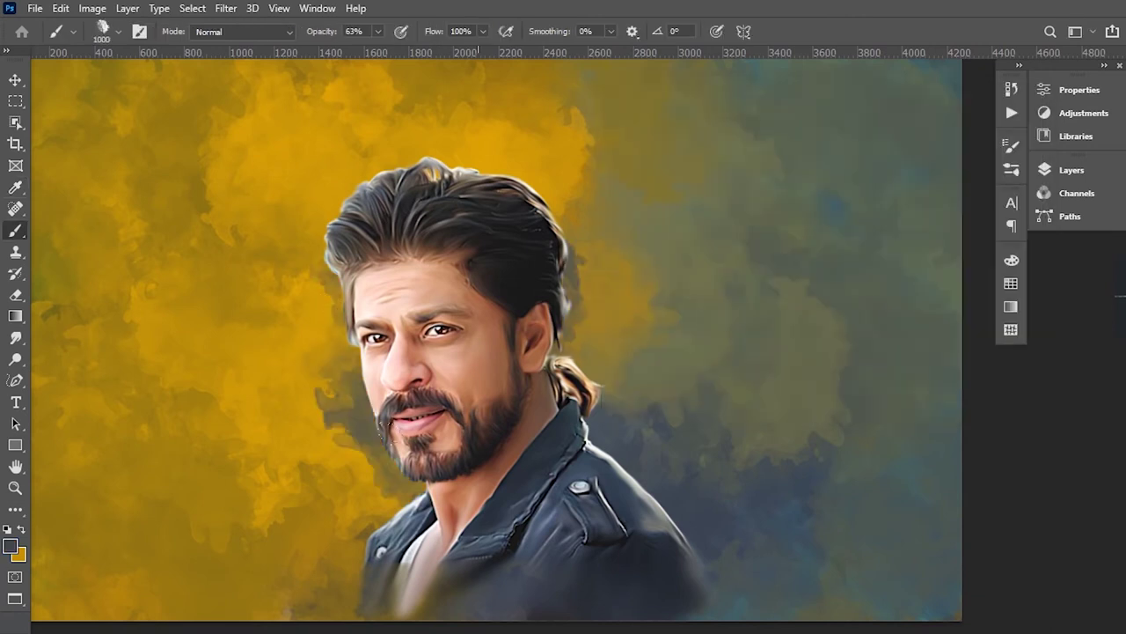
{"action": "key", "text": "ctrl+minus"}
{"action": "key", "text": "ctrl+minus"}
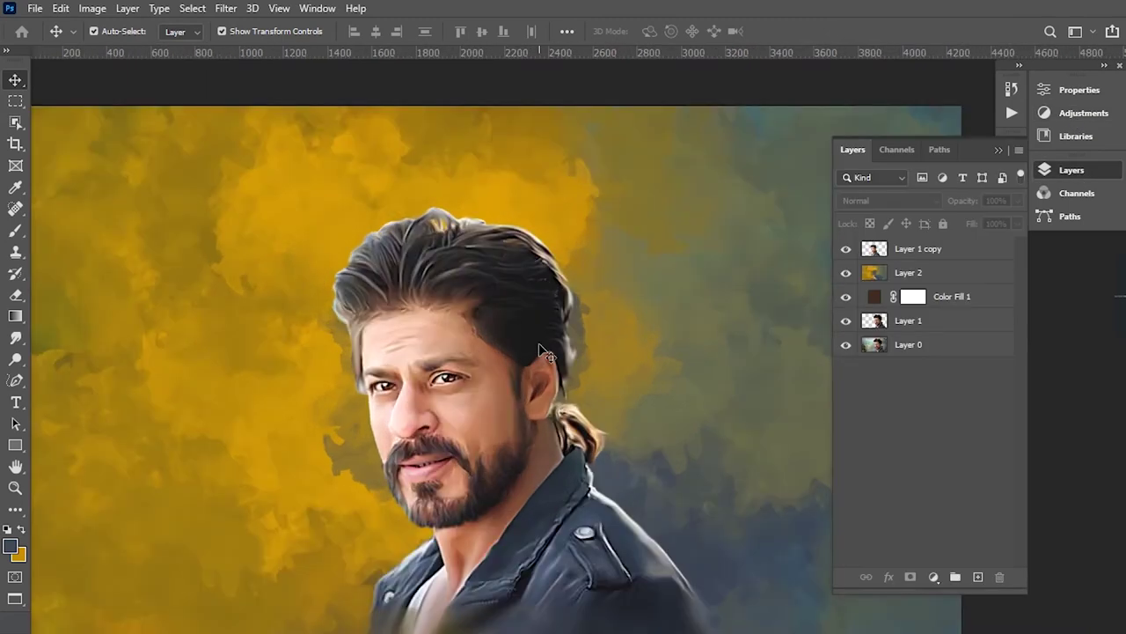
{"action": "left_click", "coordinate": [545, 352]}
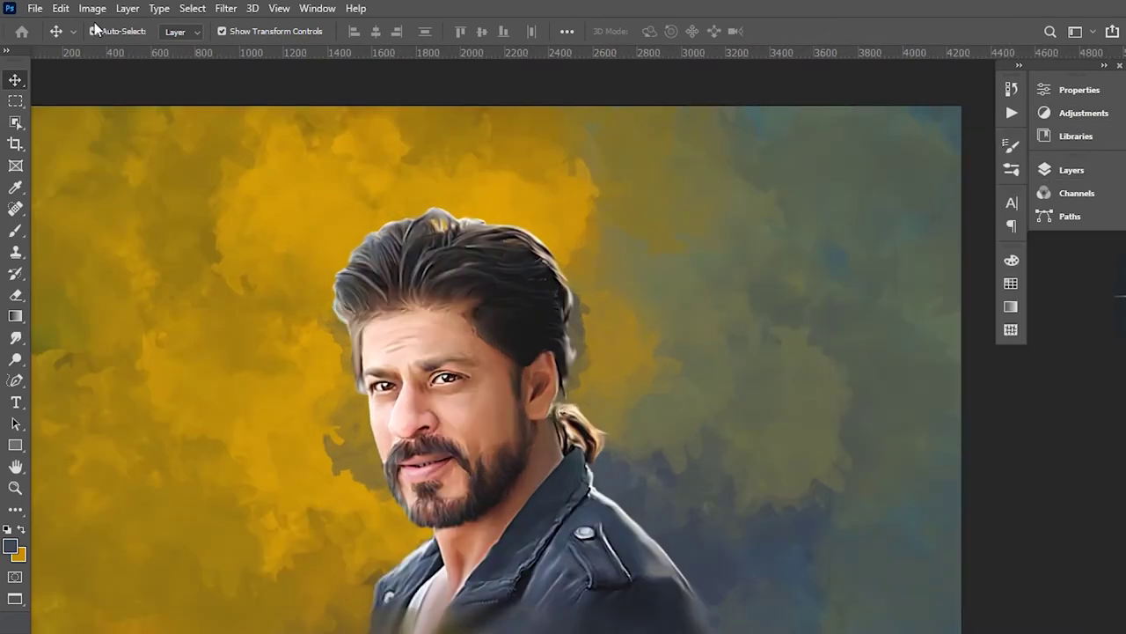
{"action": "key", "text": "ctrl+minus"}
{"action": "key", "text": "b"}
{"action": "left_click", "coordinate": [117, 32]}
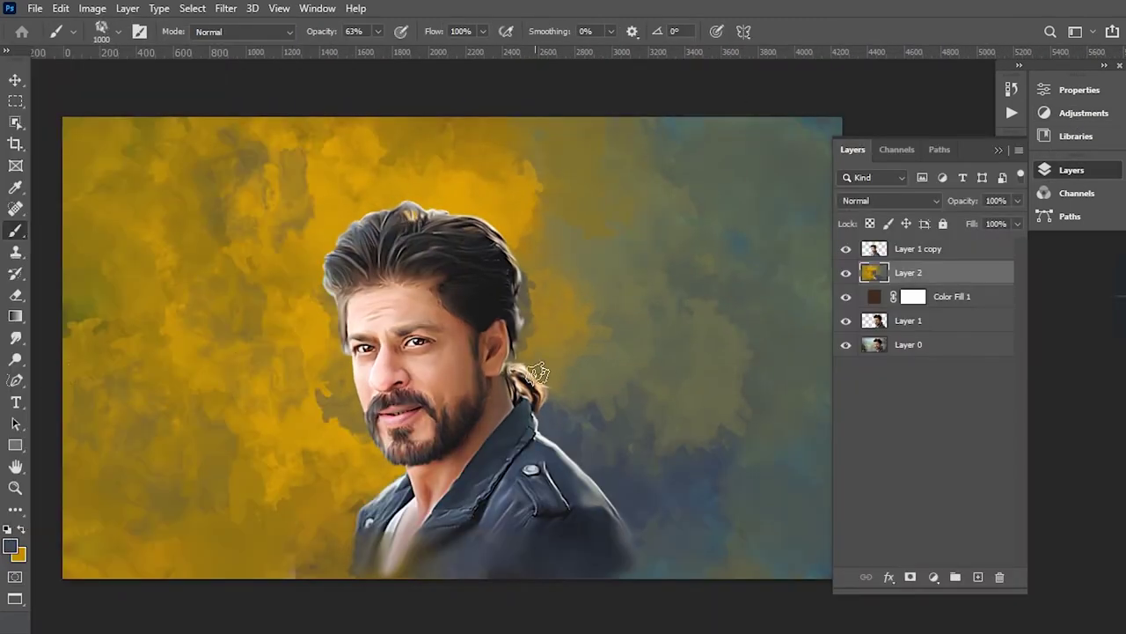
{"action": "left_click_drag", "start_coordinate": [580, 135], "coordinate": [669, 211]}
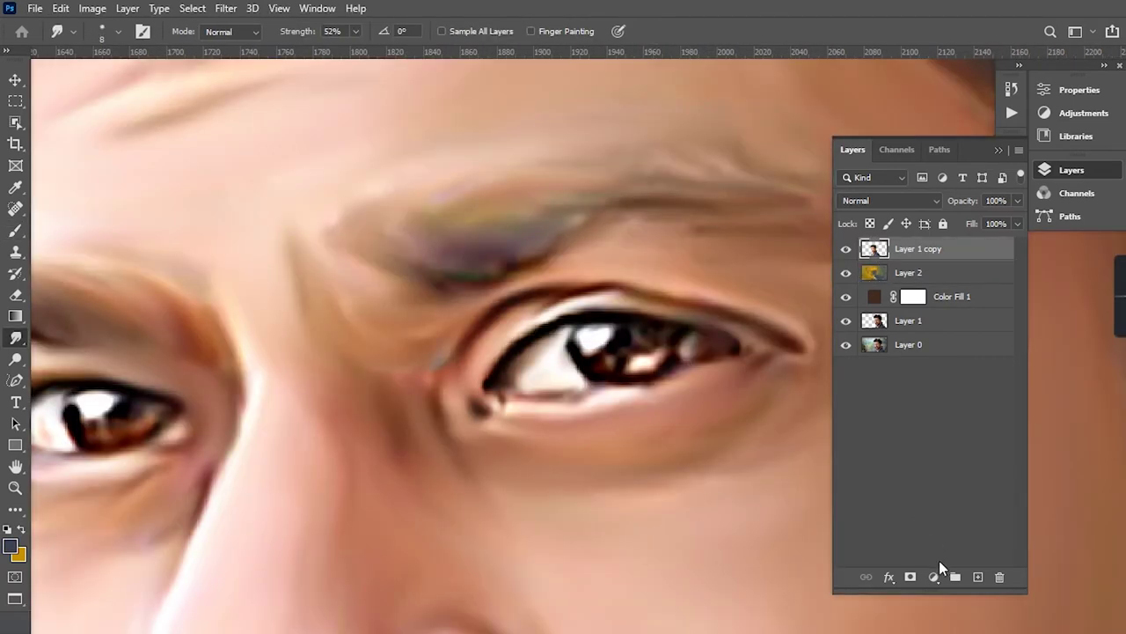
- Add a new empty layer above Layer 1 copy and set up a brush at lowered opacity
{"action": "left_click", "coordinate": [978, 576]}
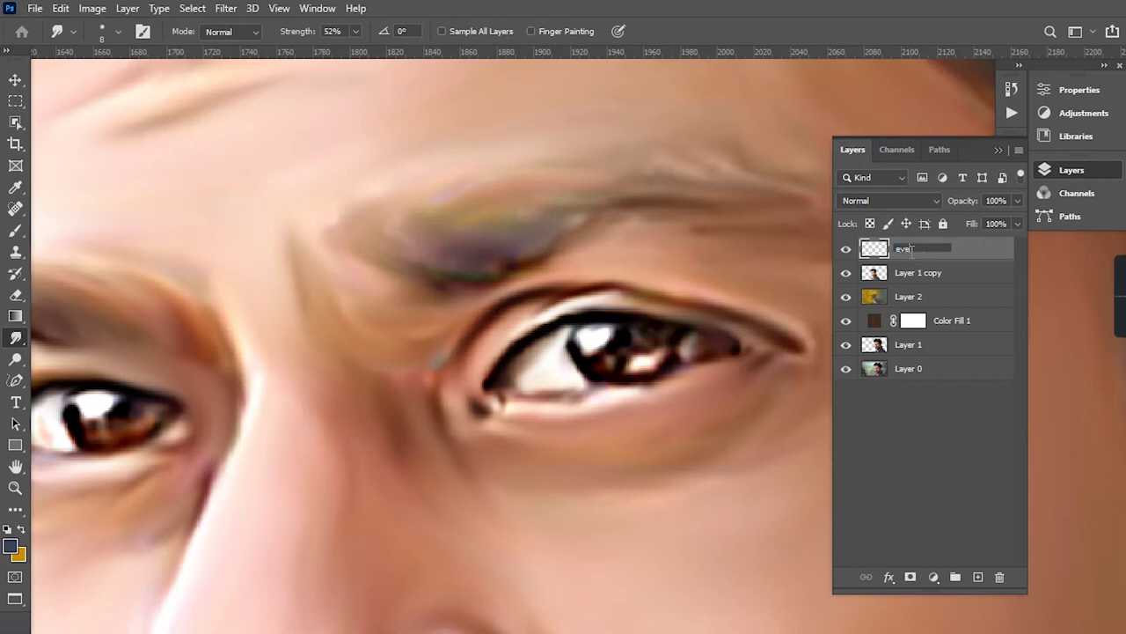
{"action": "scroll", "coordinate": [646, 359], "scroll_direction": "up", "scroll_amount": 5}
{"action": "scroll", "coordinate": [126, 290], "scroll_direction": "up", "scroll_amount": 5}
{"action": "key", "text": "b"}
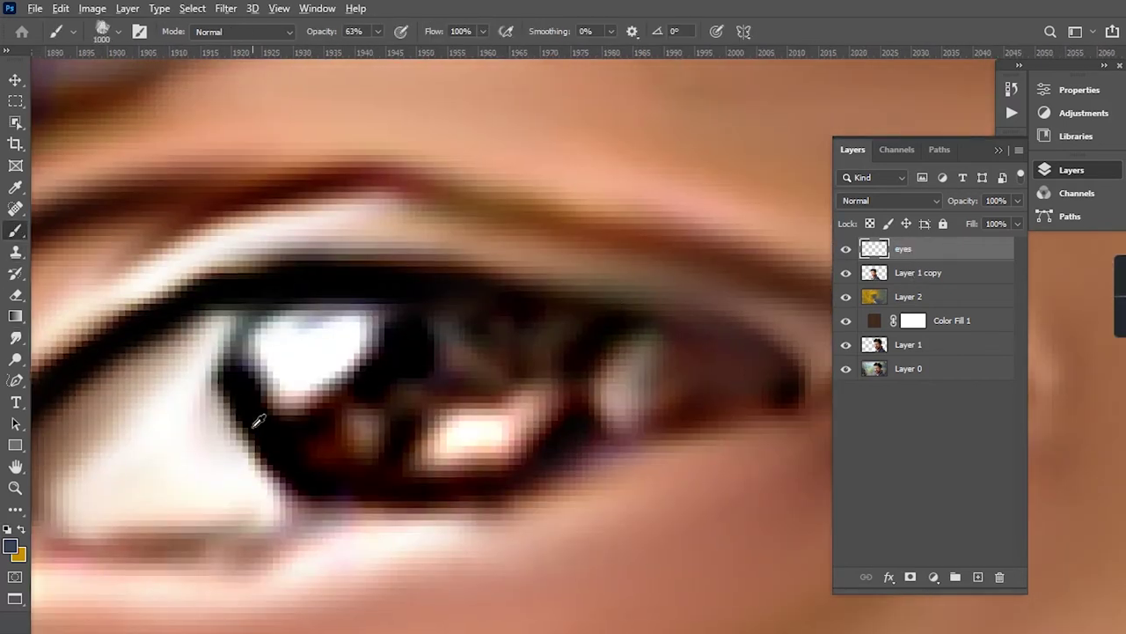
{"action": "left_click", "coordinate": [113, 33]}
{"action": "left_click", "coordinate": [30, 242]}
{"action": "left_click", "coordinate": [30, 218]}
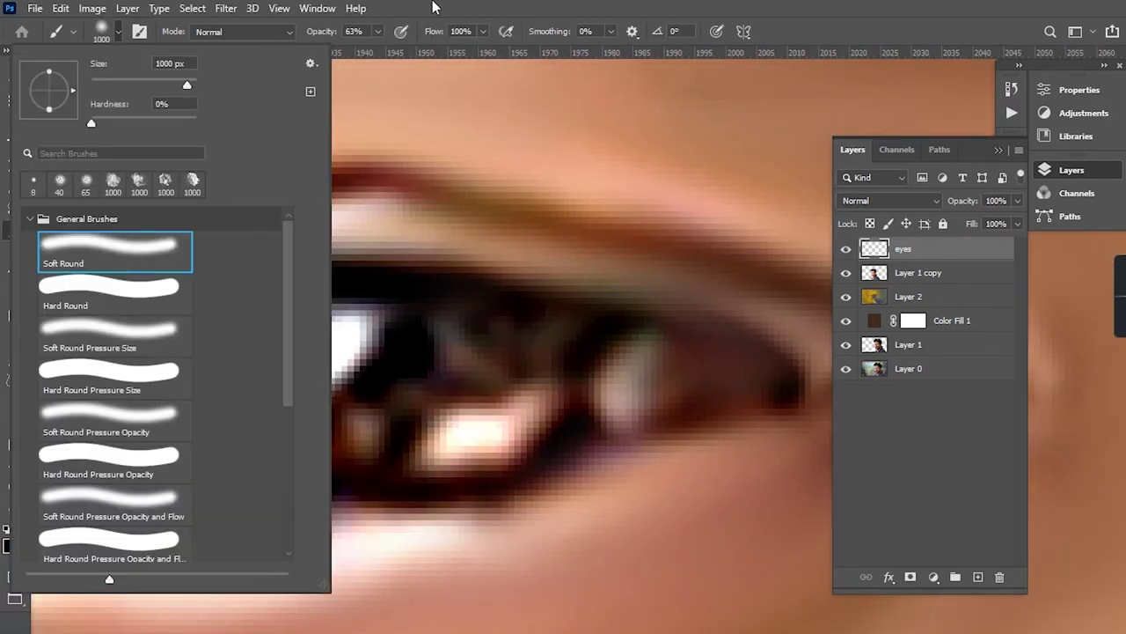
{"action": "left_click", "coordinate": [305, 39]}
{"action": "key", "text": "5"}
{"action": "key", "text": "3"}
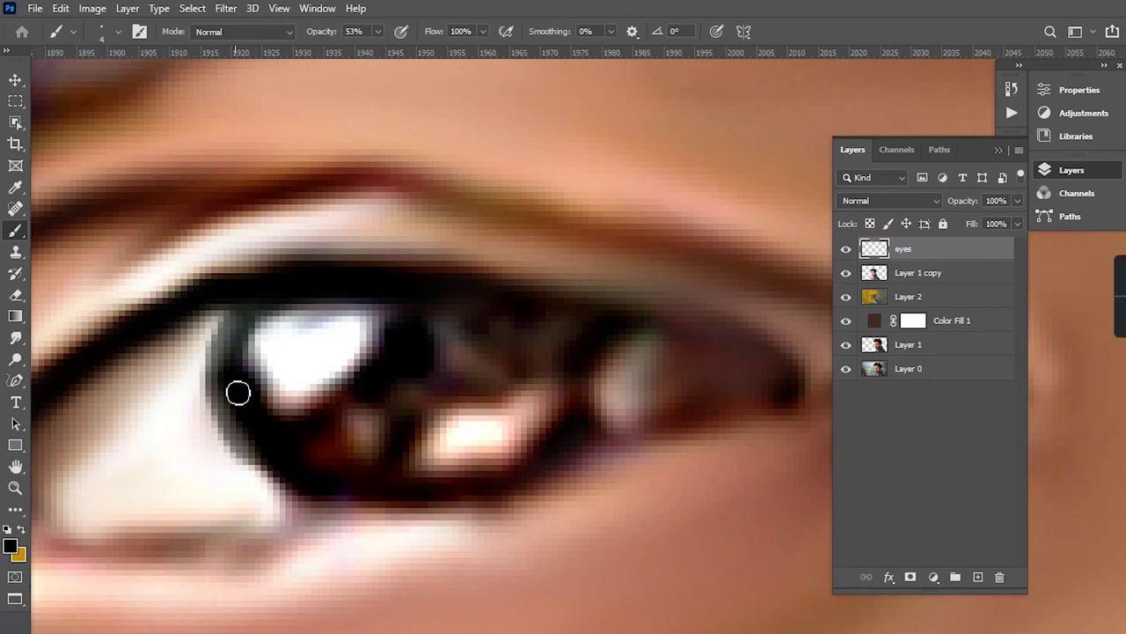
- Darken the eye's inner corner and lower lash line, and paint the iris dark
{"action": "left_click_drag", "start_coordinate": [252, 305], "coordinate": [225, 369]}
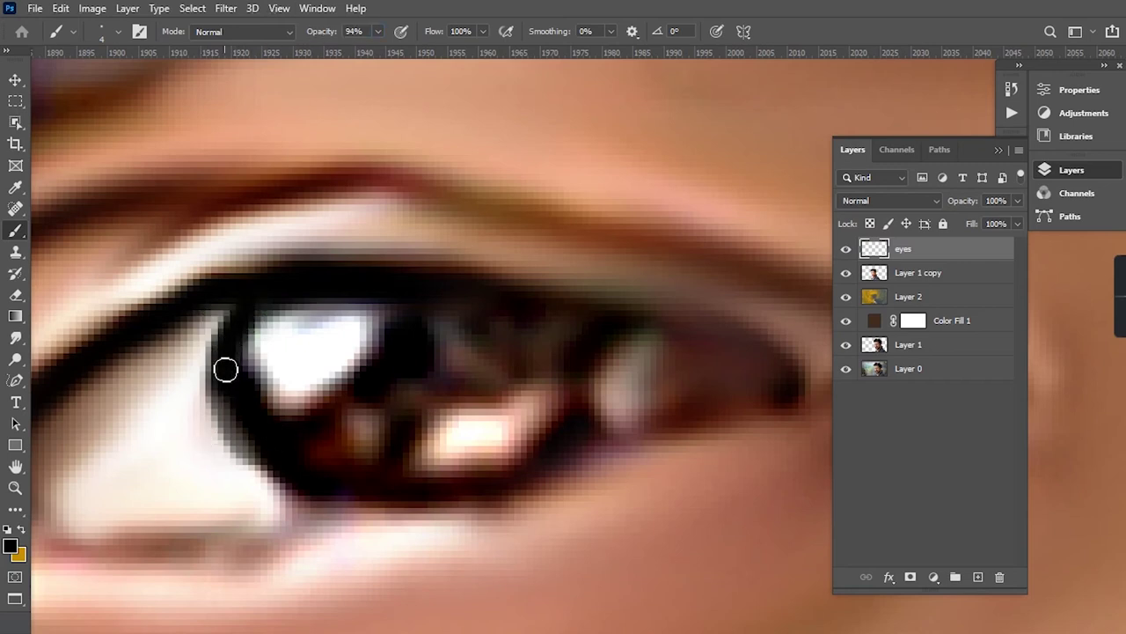
{"action": "left_click_drag", "start_coordinate": [278, 474], "coordinate": [576, 442]}
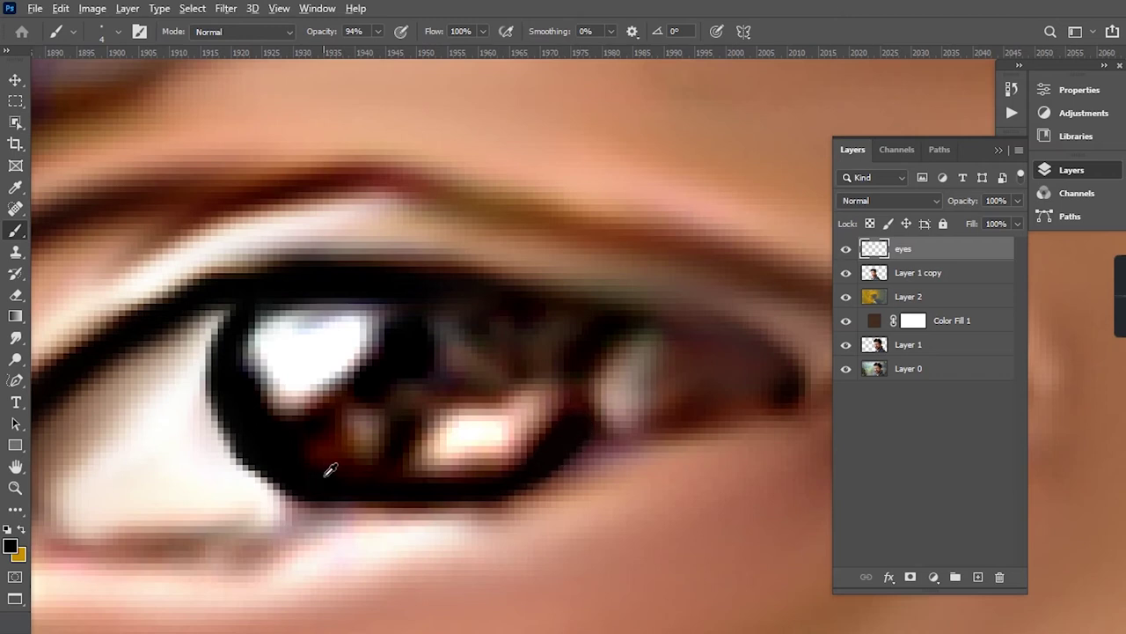
{"action": "scroll", "coordinate": [331, 469], "scroll_direction": "down", "scroll_amount": 5}
{"action": "scroll", "coordinate": [343, 479], "scroll_direction": "up", "scroll_amount": 5}
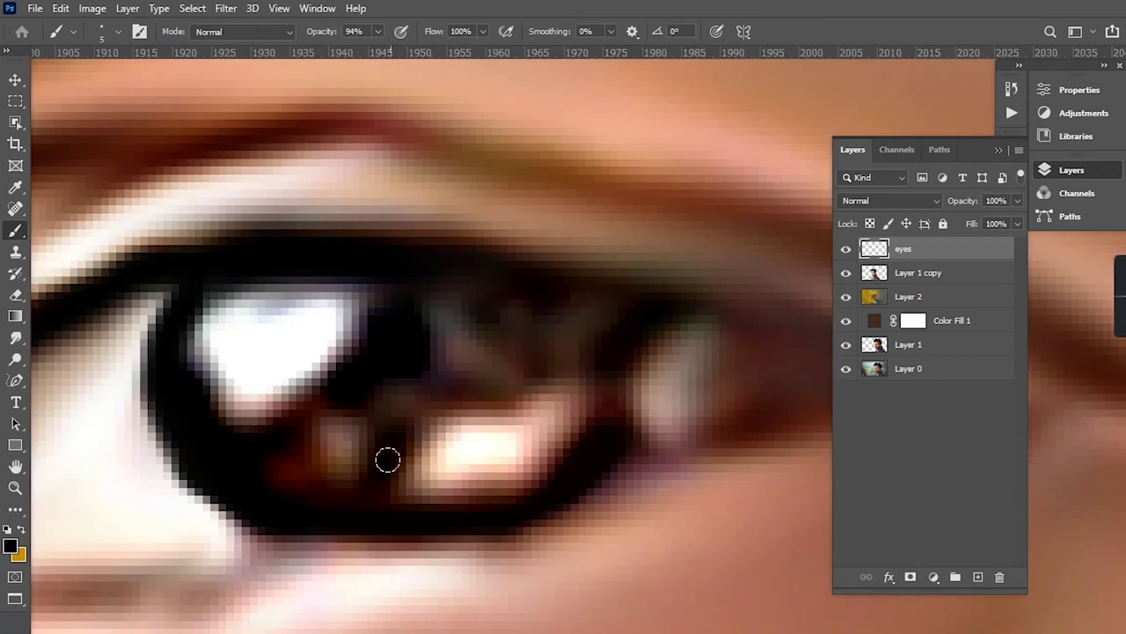
{"action": "left_click_drag", "start_coordinate": [388, 460], "coordinate": [364, 395]}
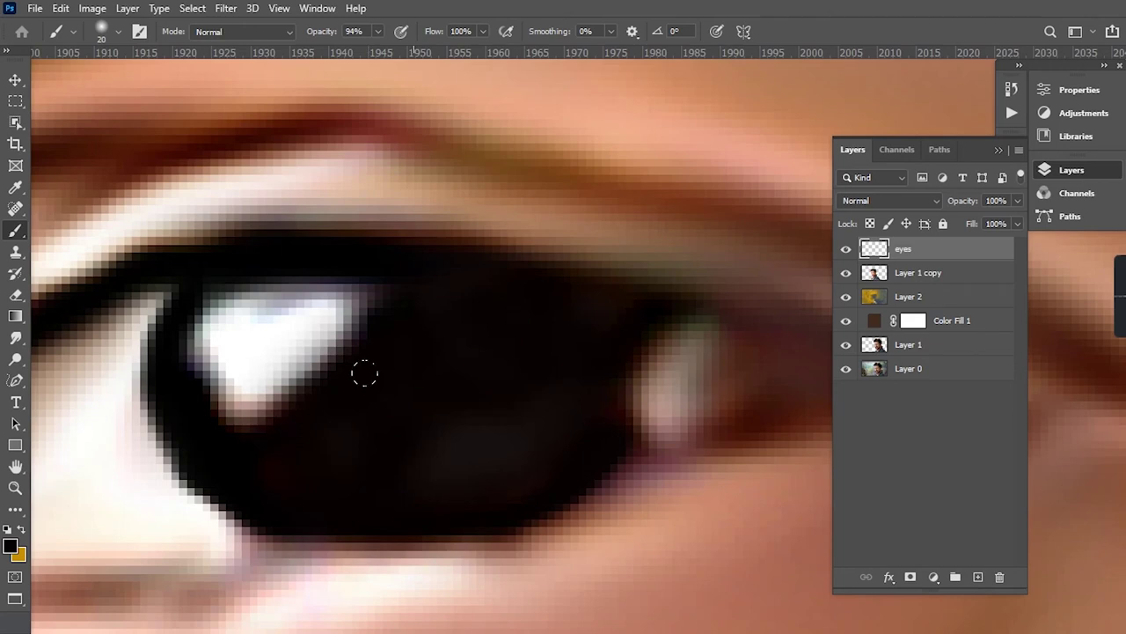
- Try light pink strokes in the iris, undoing each attempt
{"action": "left_click", "coordinate": [245, 410], "text": "alt"}
{"action": "mouse_move", "coordinate": [422, 387]}
{"action": "left_mouse_down"}
{"action": "mouse_move", "coordinate": [516, 364]}
{"action": "mouse_move", "coordinate": [464, 465]}
{"action": "left_mouse_up"}
{"action": "key", "text": "ctrl+z"}
{"action": "key", "text": "ctrl+z"}
{"action": "key", "text": "ctrl+z"}
{"action": "left_click_drag", "start_coordinate": [438, 322], "coordinate": [425, 389]}
{"action": "key", "text": "ctrl+z"}
- Paint reddish stripes across the iris, then undo them
{"action": "left_click_drag", "start_coordinate": [325, 34], "coordinate": [303, 34]}
{"action": "left_click_drag", "start_coordinate": [440, 365], "coordinate": [479, 414]}
{"action": "left_click_drag", "start_coordinate": [378, 387], "coordinate": [405, 449]}
{"action": "left_click_drag", "start_coordinate": [299, 444], "coordinate": [334, 502]}
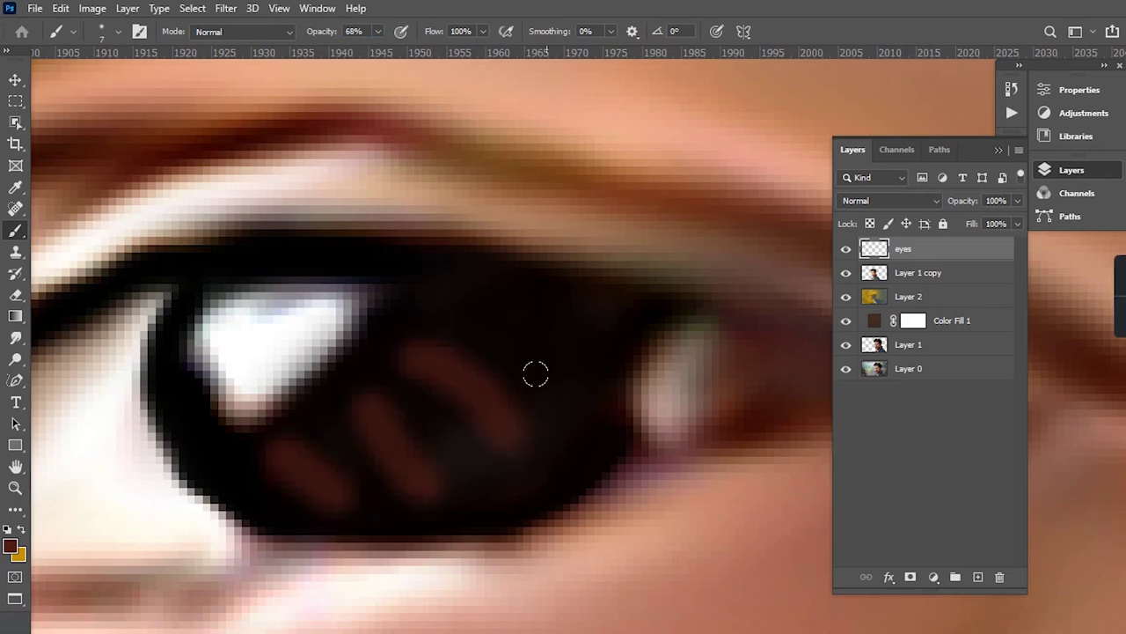
{"action": "left_click_drag", "start_coordinate": [528, 343], "coordinate": [568, 413]}
{"action": "scroll", "coordinate": [616, 447], "scroll_direction": "down", "scroll_amount": 2}
{"action": "key", "text": "ctrl+z"}
{"action": "key", "text": "ctrl+z"}
{"action": "key", "text": "ctrl+z"}
{"action": "scroll", "coordinate": [575, 447], "scroll_direction": "up", "scroll_amount": 2}
- Experiment with reddish diagonal bands across the iris, undoing each attempt
{"action": "left_click_drag", "start_coordinate": [325, 501], "coordinate": [493, 414]}
{"action": "key", "text": "ctrl+z"}
{"action": "left_click_drag", "start_coordinate": [317, 476], "coordinate": [642, 281]}
{"action": "key", "text": "ctrl+z"}
{"action": "left_click_drag", "start_coordinate": [317, 502], "coordinate": [466, 410]}
{"action": "left_click_drag", "start_coordinate": [414, 444], "coordinate": [484, 339]}
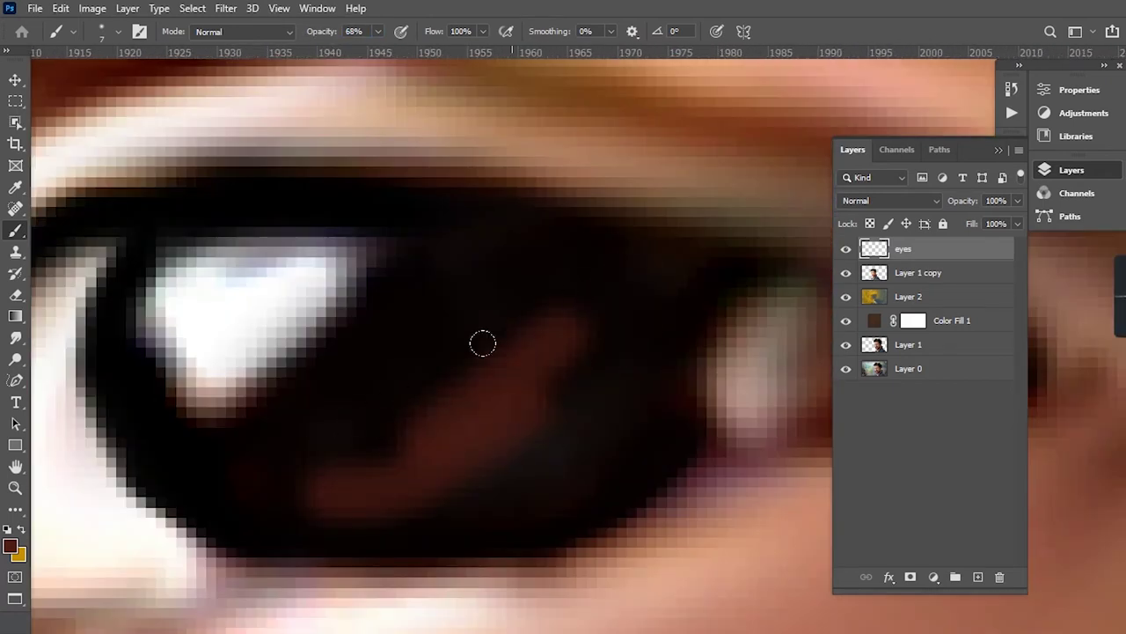
{"action": "left_click_drag", "start_coordinate": [370, 457], "coordinate": [595, 335]}
{"action": "key", "text": "ctrl+z"}
{"action": "key", "text": "ctrl+z"}
{"action": "mouse_move", "coordinate": [300, 515]}
{"action": "left_mouse_down"}
{"action": "mouse_move", "coordinate": [564, 326]}
{"action": "mouse_move", "coordinate": [309, 463]}
{"action": "left_mouse_up"}
{"action": "key", "text": "ctrl+z"}
- Sample a lighter brown and settle on a brown stroke across the dark iris
{"action": "left_click", "coordinate": [693, 115], "text": "alt"}
{"action": "key", "text": "ctrl+z"}
{"action": "left_click_drag", "start_coordinate": [546, 343], "coordinate": [276, 502]}
{"action": "key", "text": "ctrl+z"}
{"action": "mouse_move", "coordinate": [546, 340]}
{"action": "left_mouse_down"}
{"action": "mouse_move", "coordinate": [520, 344]}
{"action": "mouse_move", "coordinate": [273, 541]}
{"action": "left_mouse_up"}
{"action": "key", "text": "ctrl+z"}
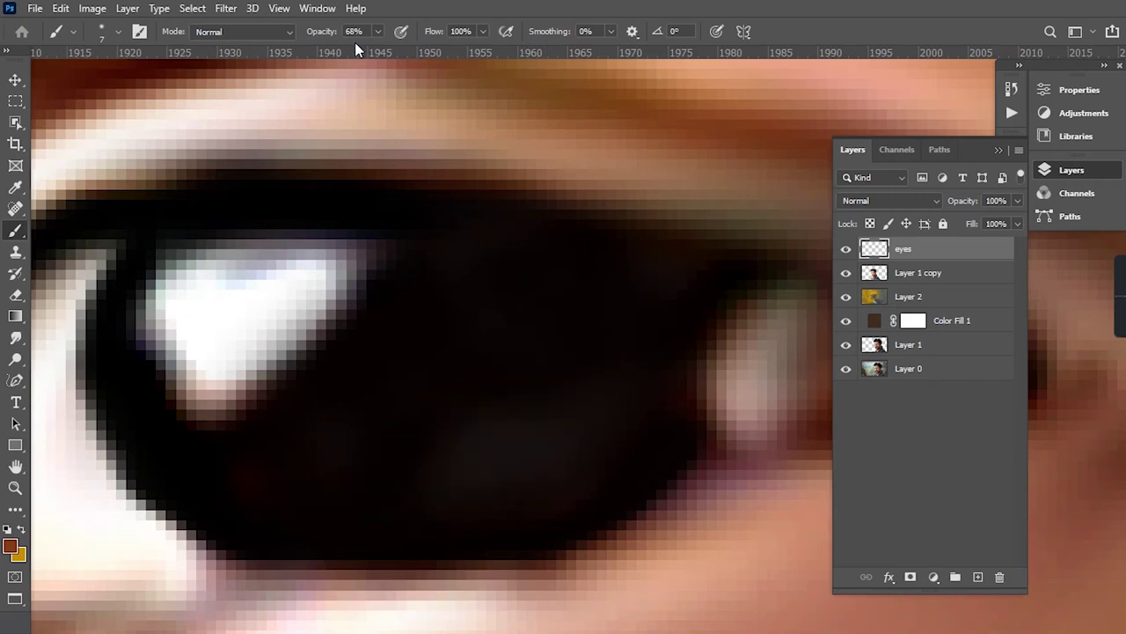
{"action": "left_click_drag", "start_coordinate": [524, 332], "coordinate": [502, 382]}
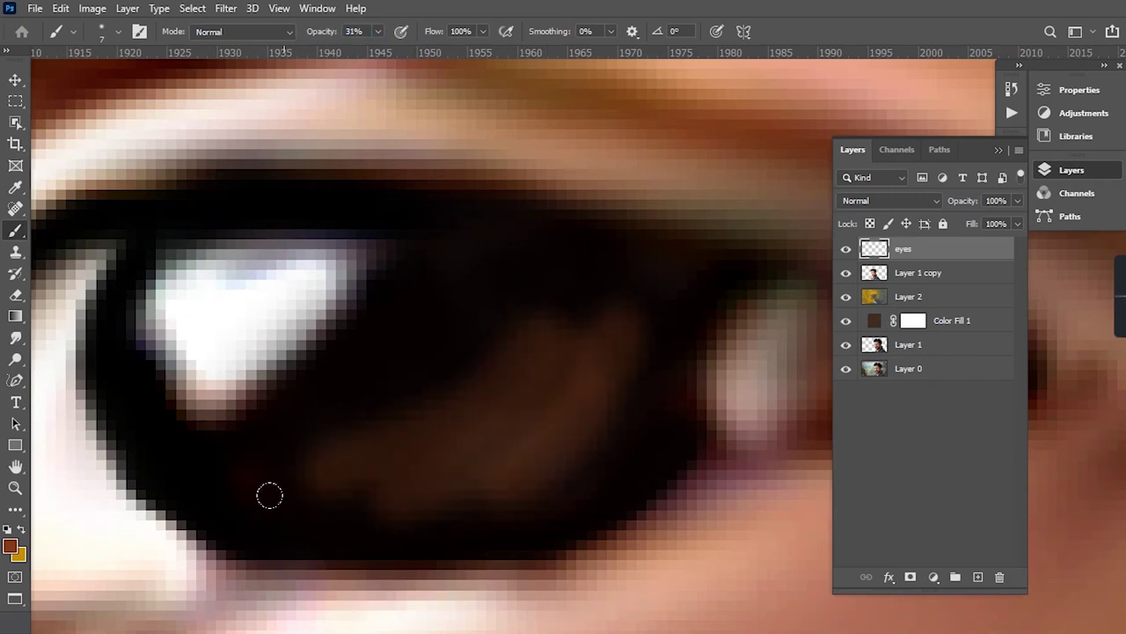
- Zoom in and out and reframe the view to inspect the painted eye
{"action": "scroll", "coordinate": [587, 500], "scroll_direction": "down", "scroll_amount": 5}
{"action": "scroll", "coordinate": [588, 500], "scroll_direction": "up", "scroll_amount": 2}
{"action": "scroll", "coordinate": [548, 458], "scroll_direction": "up", "scroll_amount": 4}
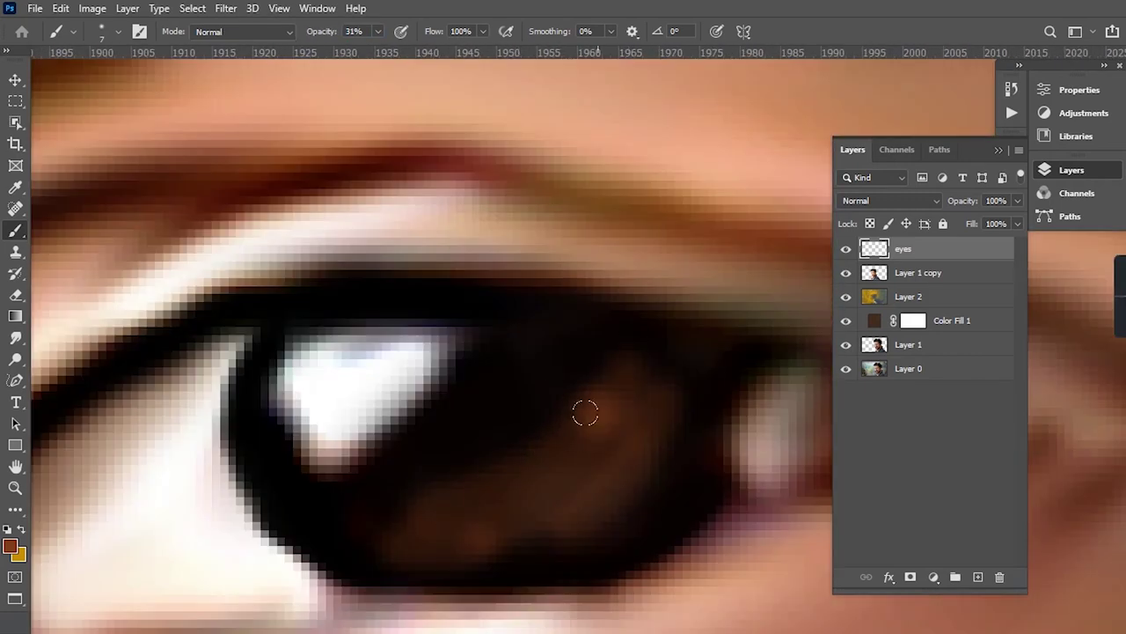
{"action": "scroll", "coordinate": [590, 365], "scroll_direction": "down", "scroll_amount": 3}
{"action": "scroll", "coordinate": [671, 520], "scroll_direction": "down", "scroll_amount": 2}
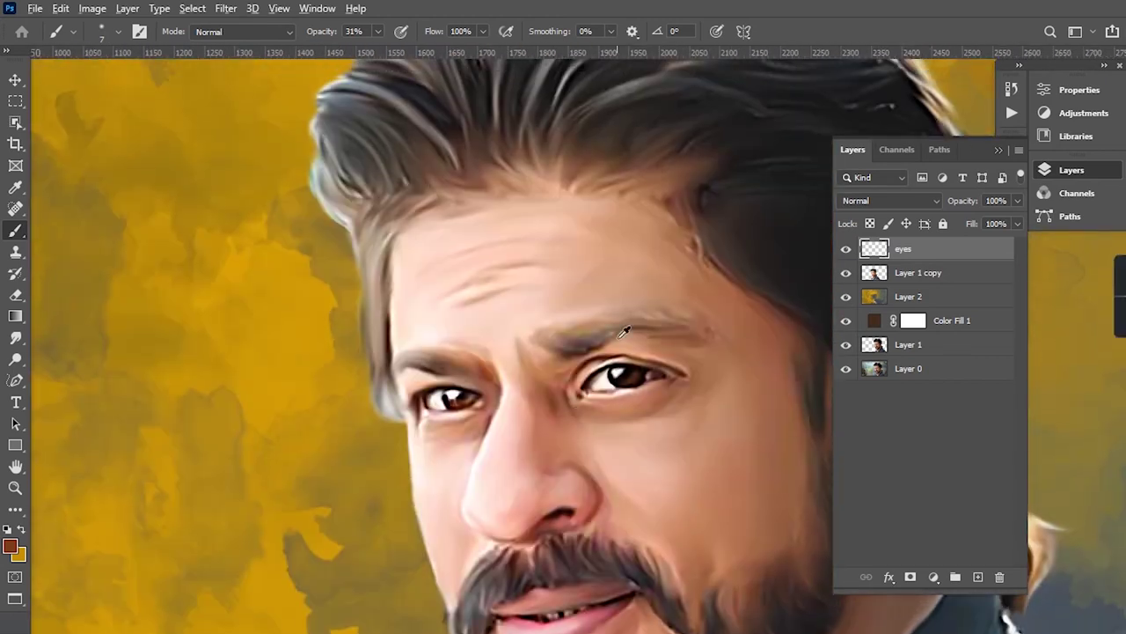
{"action": "scroll", "coordinate": [626, 367], "scroll_direction": "up", "scroll_amount": 5}
{"action": "left_click_drag", "start_coordinate": [627, 367], "coordinate": [437, 417]}
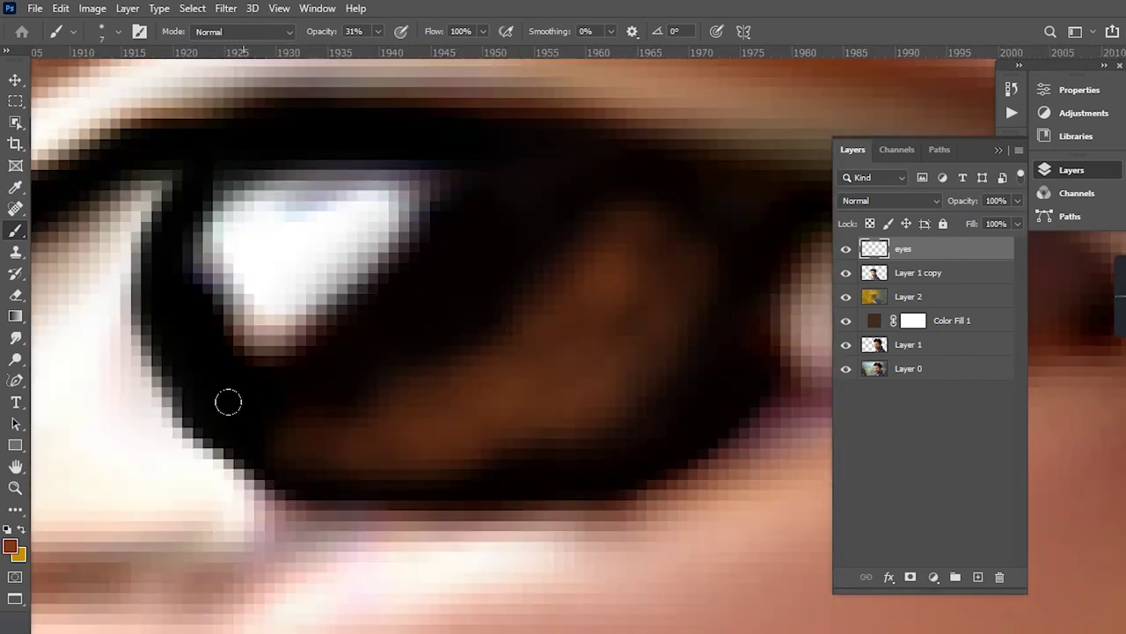
{"action": "scroll", "coordinate": [503, 373], "scroll_direction": "down", "scroll_amount": 4}
{"action": "scroll", "coordinate": [639, 453], "scroll_direction": "down", "scroll_amount": 1}
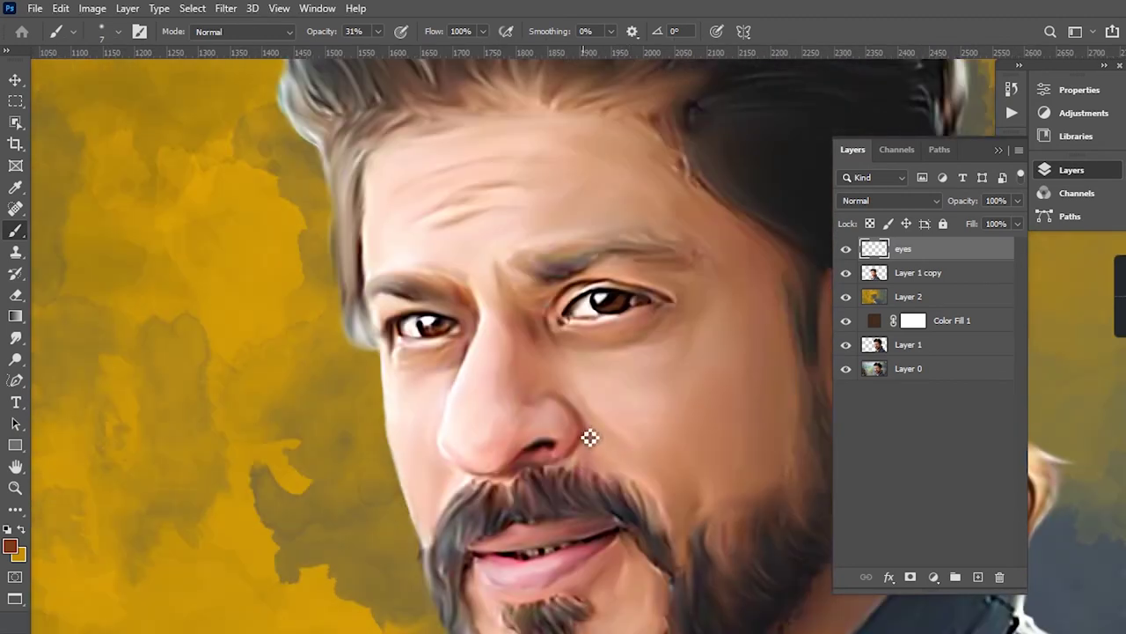
{"action": "scroll", "coordinate": [591, 438], "scroll_direction": "up", "scroll_amount": 1}
{"action": "scroll", "coordinate": [628, 220], "scroll_direction": "up", "scroll_amount": 5}
{"action": "scroll", "coordinate": [605, 229], "scroll_direction": "up", "scroll_amount": 1}
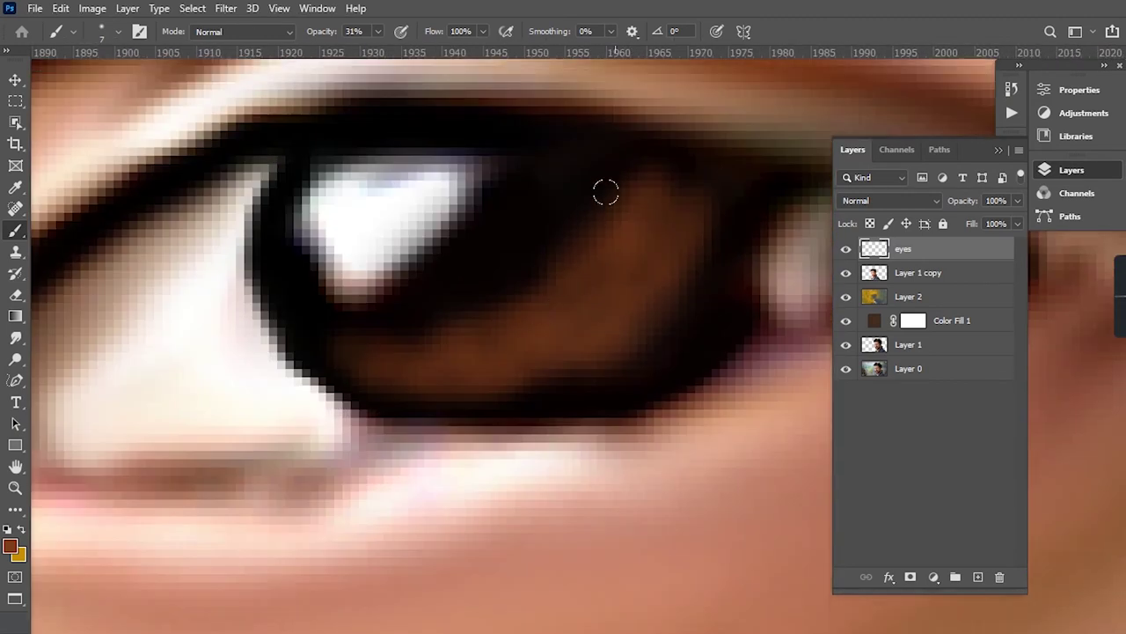
{"action": "scroll", "coordinate": [502, 338], "scroll_direction": "down", "scroll_amount": 3}
{"action": "scroll", "coordinate": [603, 384], "scroll_direction": "down", "scroll_amount": 2}
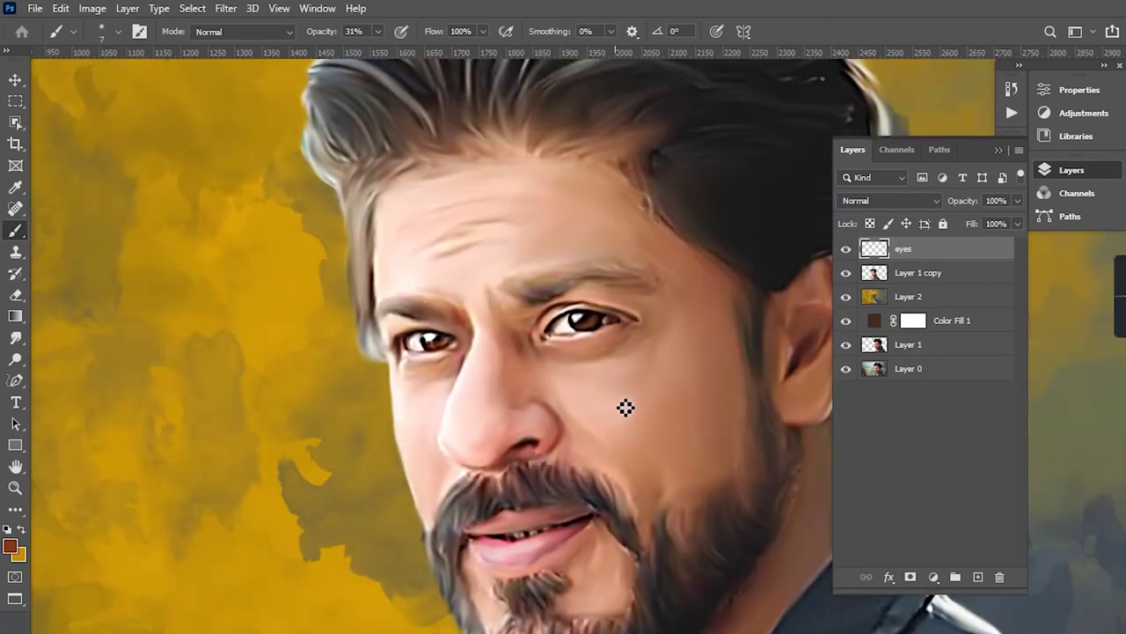
{"action": "scroll", "coordinate": [465, 329], "scroll_direction": "up", "scroll_amount": 2}
{"action": "scroll", "coordinate": [438, 259], "scroll_direction": "up", "scroll_amount": 3}
- Outline the iris in black, add dark brown above it, and fill it solid black
{"action": "left_click", "coordinate": [485, 191], "text": "alt"}
{"action": "mouse_move", "coordinate": [485, 191]}
{"action": "left_mouse_down"}
{"action": "mouse_move", "coordinate": [637, 197]}
{"action": "mouse_move", "coordinate": [408, 344]}
{"action": "left_mouse_up"}
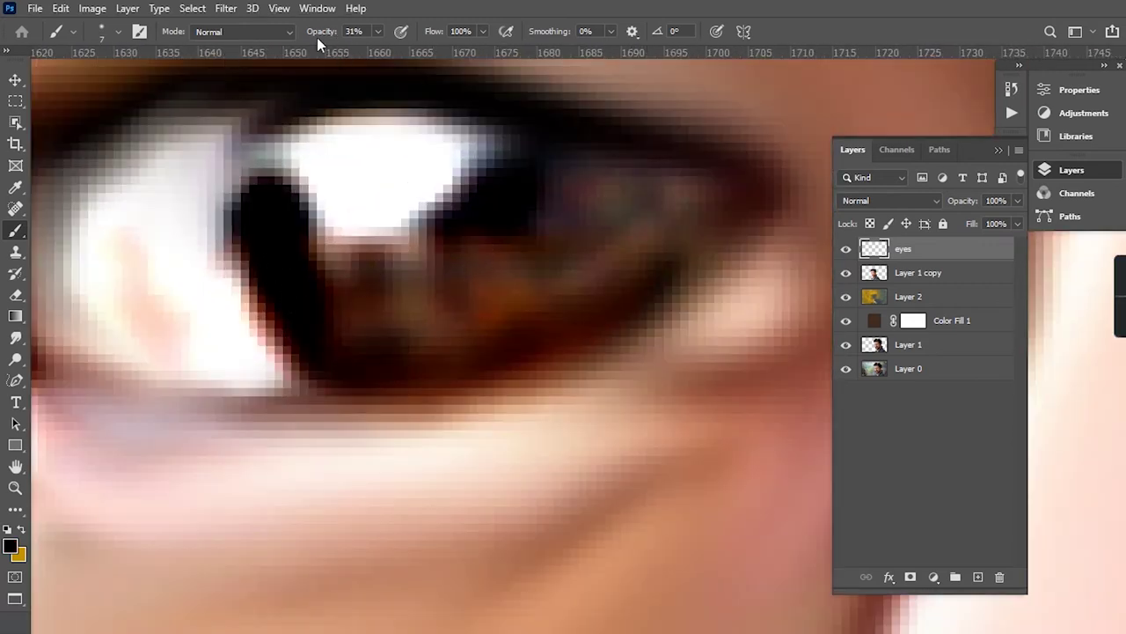
{"action": "mouse_move", "coordinate": [289, 163]}
{"action": "left_mouse_down"}
{"action": "mouse_move", "coordinate": [231, 170]}
{"action": "mouse_move", "coordinate": [352, 322]}
{"action": "mouse_move", "coordinate": [616, 274]}
{"action": "mouse_move", "coordinate": [544, 130]}
{"action": "left_mouse_up"}
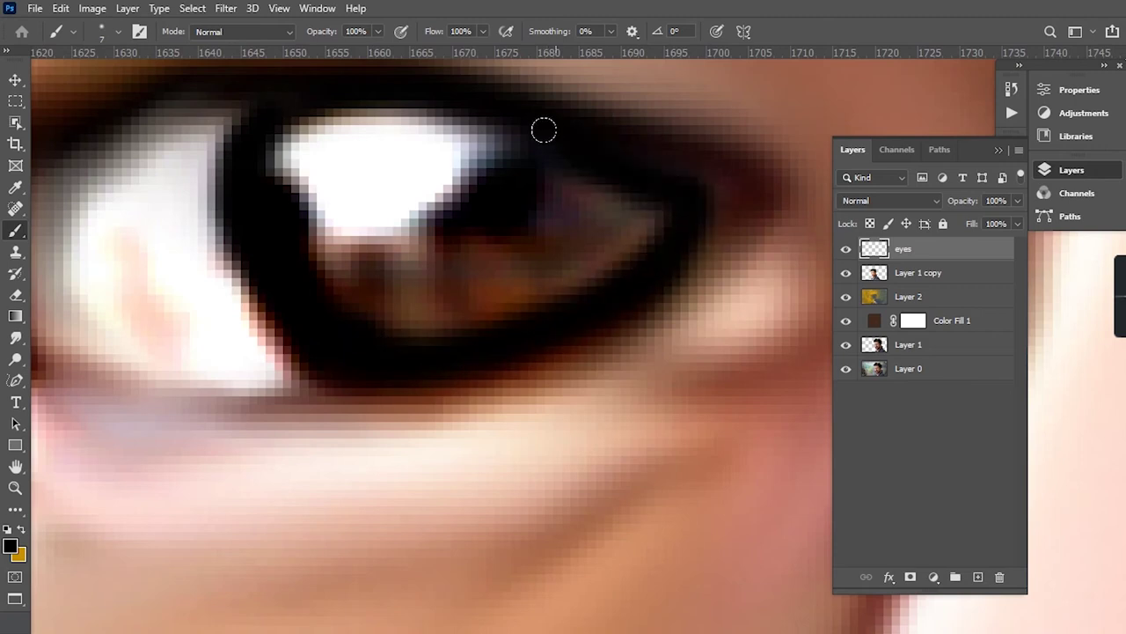
{"action": "left_click", "coordinate": [681, 159], "text": "alt"}
{"action": "left_click_drag", "start_coordinate": [681, 158], "coordinate": [631, 133]}
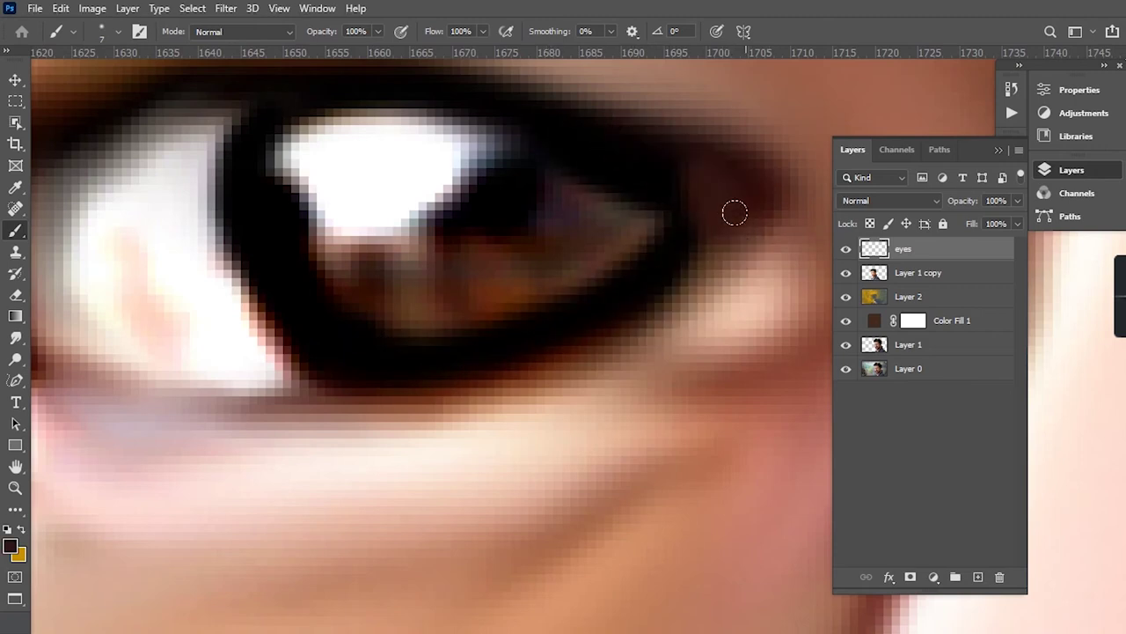
{"action": "mouse_move", "coordinate": [662, 192]}
{"action": "left_mouse_down"}
{"action": "mouse_move", "coordinate": [511, 241]}
{"action": "mouse_move", "coordinate": [322, 254]}
{"action": "mouse_move", "coordinate": [325, 282]}
{"action": "mouse_move", "coordinate": [487, 313]}
{"action": "left_mouse_up"}
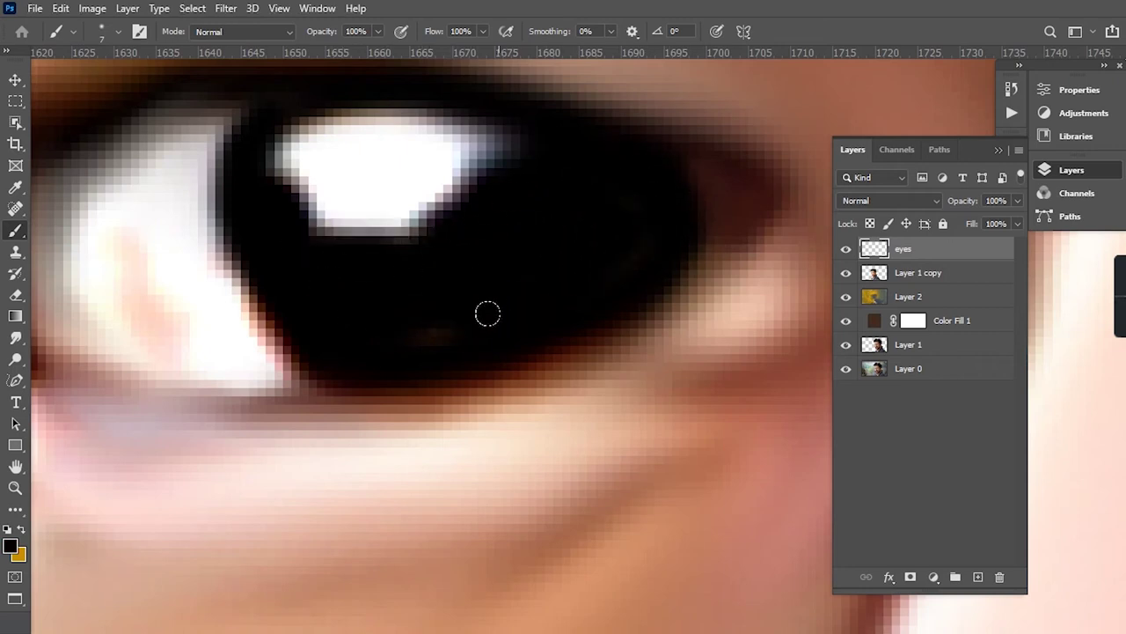
- Try a sampled brown stroke on the iris, then undo it
{"action": "left_click", "coordinate": [766, 177], "text": "alt"}
{"action": "left_click_drag", "start_coordinate": [379, 327], "coordinate": [578, 231]}
{"action": "key", "text": "ctrl+z"}
{"action": "key", "text": "ctrl+z"}
{"action": "key", "text": "ctrl+z"}
{"action": "scroll", "coordinate": [239, 314], "scroll_direction": "up", "scroll_amount": 2}
- Sample reddish brown, restore the solid black iris, and paint a brown ring up its lower right side
{"action": "left_click", "coordinate": [224, 148], "text": "alt"}
{"action": "key", "text": "ctrl+shift+z"}
{"action": "key", "text": "ctrl+z"}
{"action": "key", "text": "ctrl+shift+z"}
{"action": "key", "text": "ctrl+z"}
{"action": "key", "text": "ctrl+shift+z"}
{"action": "key", "text": "ctrl+z"}
{"action": "mouse_move", "coordinate": [567, 327]}
{"action": "left_mouse_down"}
{"action": "mouse_move", "coordinate": [518, 397]}
{"action": "mouse_move", "coordinate": [576, 359]}
{"action": "left_mouse_up"}
{"action": "mouse_move", "coordinate": [316, 422]}
{"action": "left_mouse_down"}
{"action": "mouse_move", "coordinate": [420, 445]}
{"action": "mouse_move", "coordinate": [404, 408]}
{"action": "mouse_move", "coordinate": [574, 318]}
{"action": "left_mouse_up"}
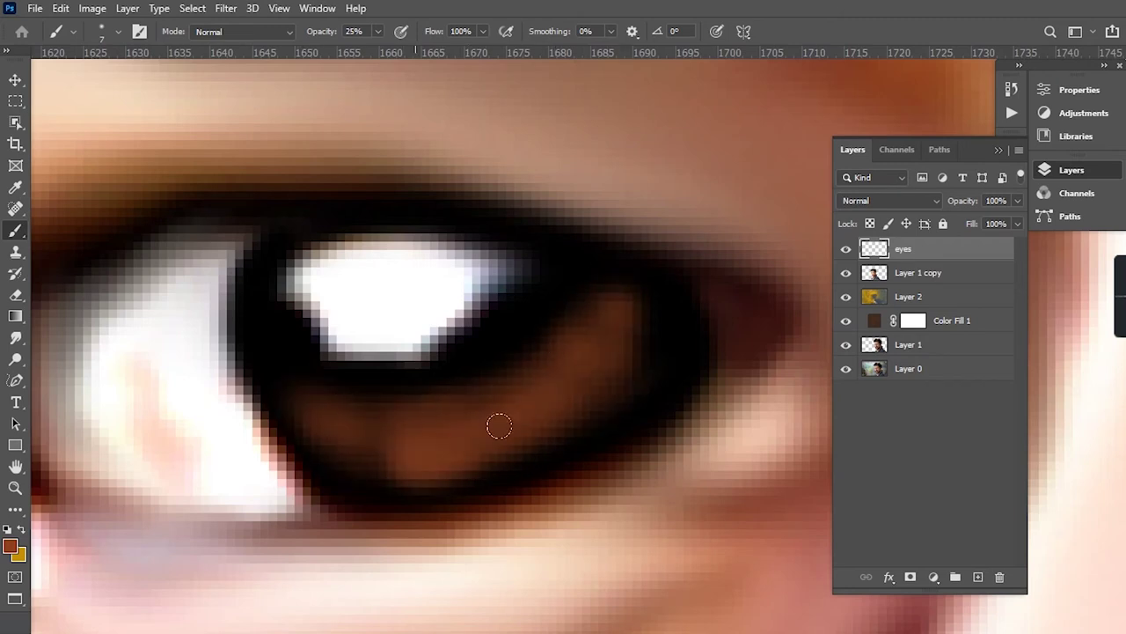
{"action": "scroll", "coordinate": [495, 422], "scroll_direction": "down", "scroll_amount": 3}
- Brighten the iris with two brown brush strokes
{"action": "scroll", "coordinate": [604, 478], "scroll_direction": "down", "scroll_amount": 3}
{"action": "scroll", "coordinate": [513, 508], "scroll_direction": "down", "scroll_amount": 3}
{"action": "scroll", "coordinate": [428, 456], "scroll_direction": "down", "scroll_amount": 2}
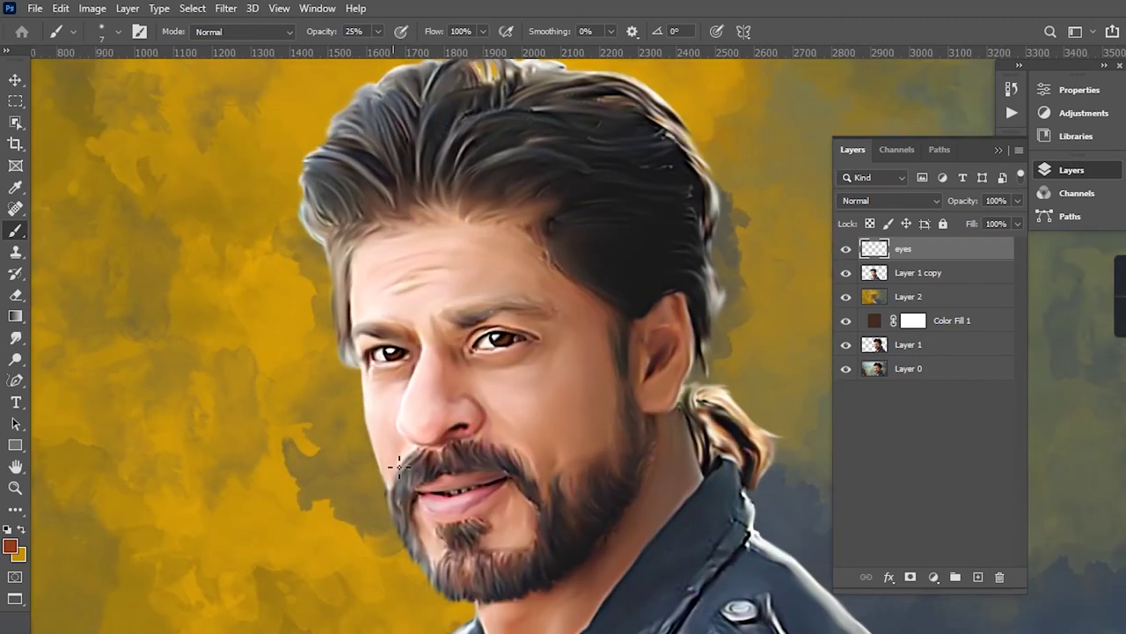
{"action": "scroll", "coordinate": [379, 290], "scroll_direction": "up", "scroll_amount": 5}
{"action": "scroll", "coordinate": [525, 201], "scroll_direction": "up", "scroll_amount": 3}
{"action": "mouse_move", "coordinate": [525, 201]}
{"action": "left_mouse_down"}
{"action": "mouse_move", "coordinate": [592, 275]}
{"action": "mouse_move", "coordinate": [404, 376]}
{"action": "mouse_move", "coordinate": [476, 236]}
{"action": "left_mouse_up"}
{"action": "left_click_drag", "start_coordinate": [379, 352], "coordinate": [449, 387]}
- Enlarge the eye's catchlight with white paint, extending it up and to the left
{"action": "scroll", "coordinate": [449, 387], "scroll_direction": "down", "scroll_amount": 5}
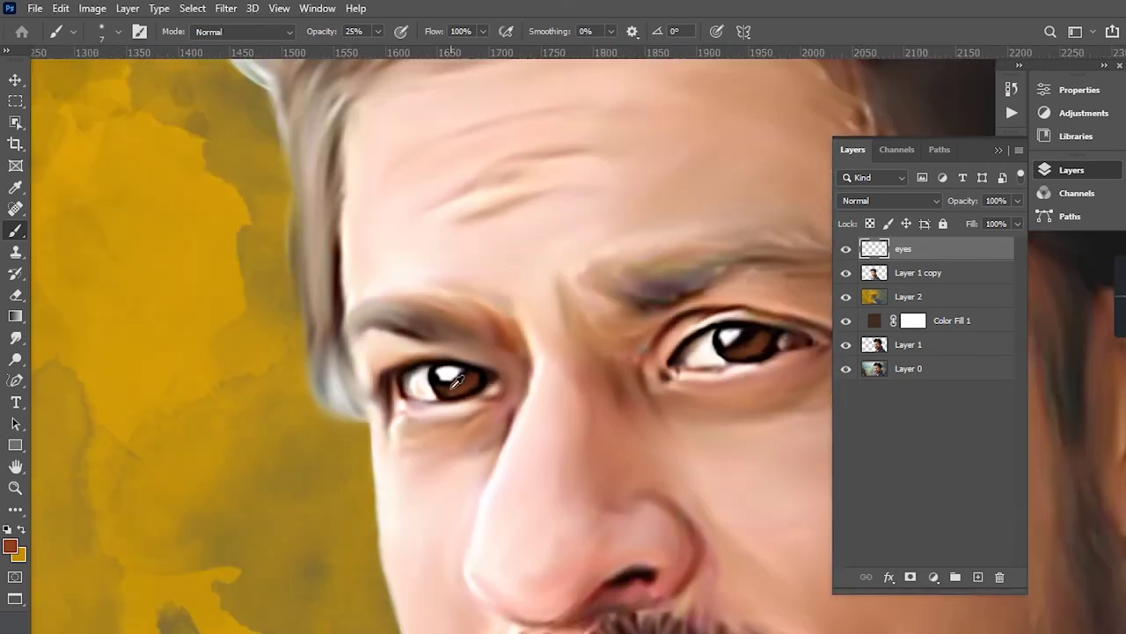
{"action": "scroll", "coordinate": [448, 364], "scroll_direction": "up", "scroll_amount": 5}
{"action": "scroll", "coordinate": [463, 329], "scroll_direction": "up", "scroll_amount": 3}
{"action": "left_click", "coordinate": [463, 329], "text": "alt"}
{"action": "mouse_move", "coordinate": [346, 352]}
{"action": "left_mouse_down"}
{"action": "mouse_move", "coordinate": [443, 370]}
{"action": "mouse_move", "coordinate": [396, 387]}
{"action": "left_mouse_up"}
{"action": "mouse_move", "coordinate": [370, 335]}
{"action": "left_mouse_down"}
{"action": "mouse_move", "coordinate": [498, 303]}
{"action": "mouse_move", "coordinate": [372, 352]}
{"action": "left_mouse_up"}
- Darken the catchlight's right edge with black paint, undoing one stray stroke
{"action": "scroll", "coordinate": [387, 369], "scroll_direction": "down", "scroll_amount": 3}
{"action": "scroll", "coordinate": [497, 385], "scroll_direction": "down", "scroll_amount": 2}
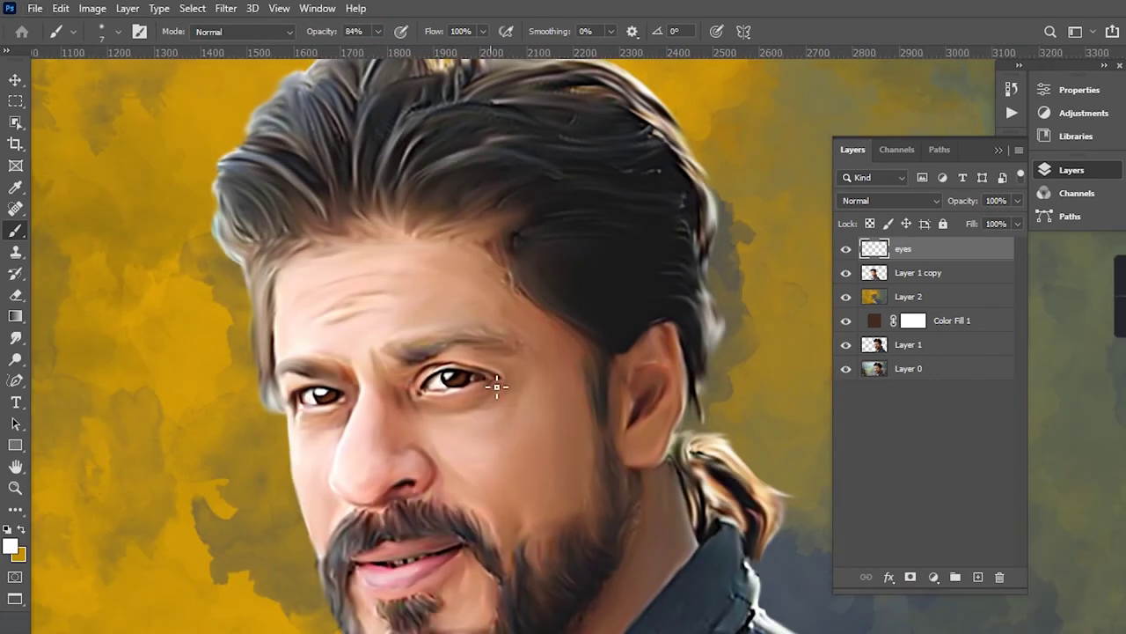
{"action": "scroll", "coordinate": [440, 387], "scroll_direction": "up", "scroll_amount": 3}
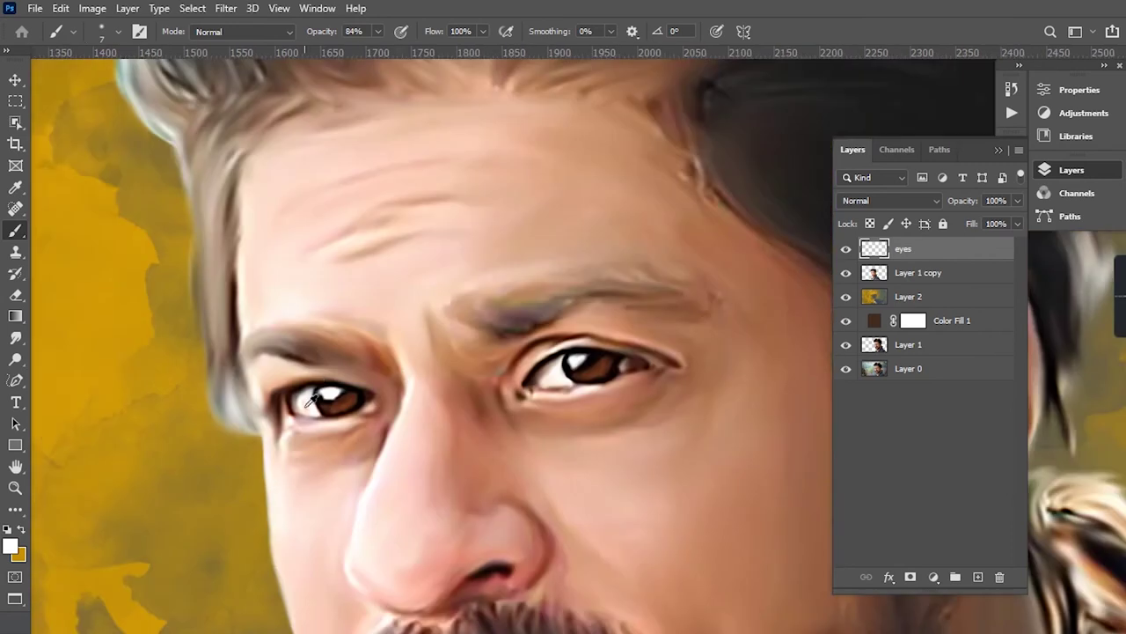
{"action": "scroll", "coordinate": [563, 352], "scroll_direction": "up", "scroll_amount": 3}
{"action": "scroll", "coordinate": [447, 286], "scroll_direction": "down", "scroll_amount": 3}
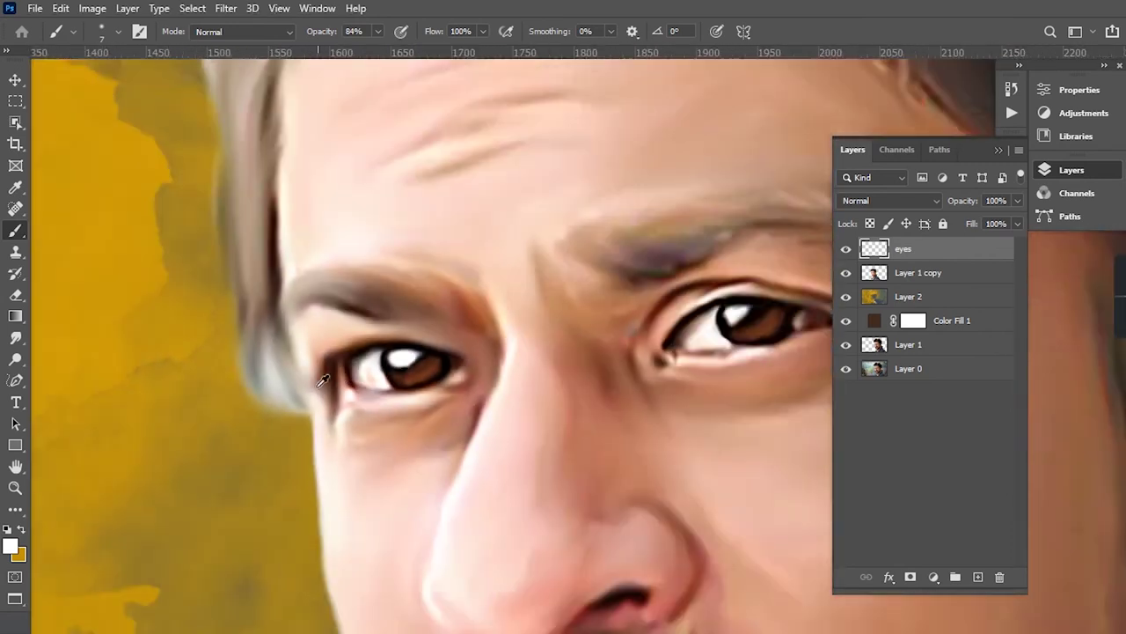
{"action": "scroll", "coordinate": [528, 352], "scroll_direction": "down", "scroll_amount": 2}
{"action": "scroll", "coordinate": [523, 364], "scroll_direction": "down", "scroll_amount": 2}
{"action": "scroll", "coordinate": [518, 353], "scroll_direction": "up", "scroll_amount": 2}
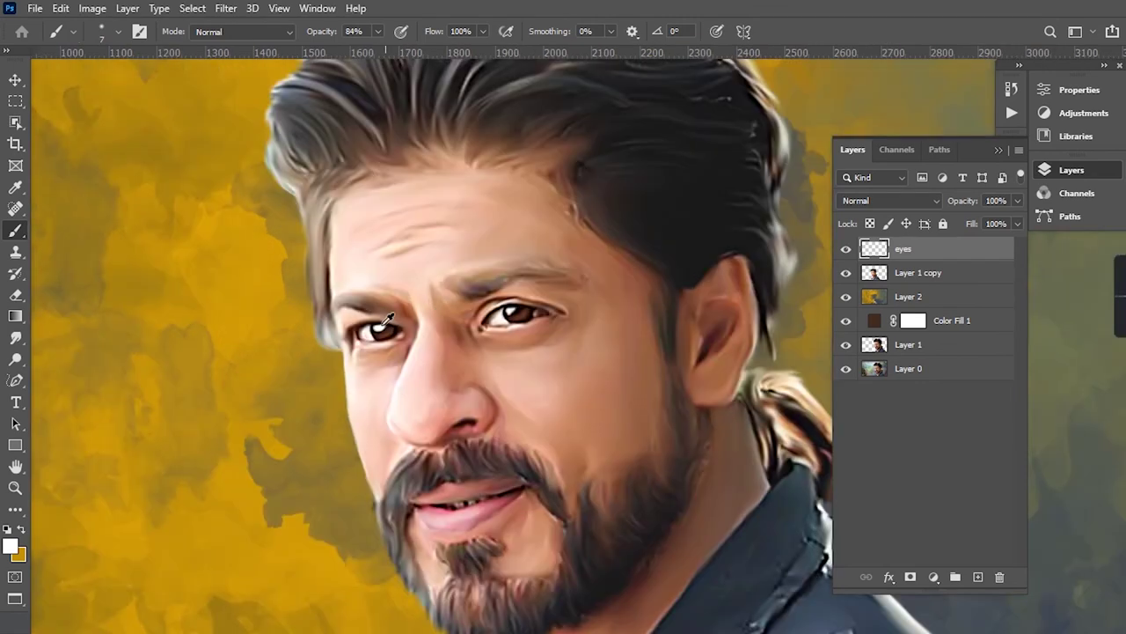
{"action": "scroll", "coordinate": [422, 339], "scroll_direction": "up", "scroll_amount": 3}
{"action": "scroll", "coordinate": [354, 326], "scroll_direction": "up", "scroll_amount": 1}
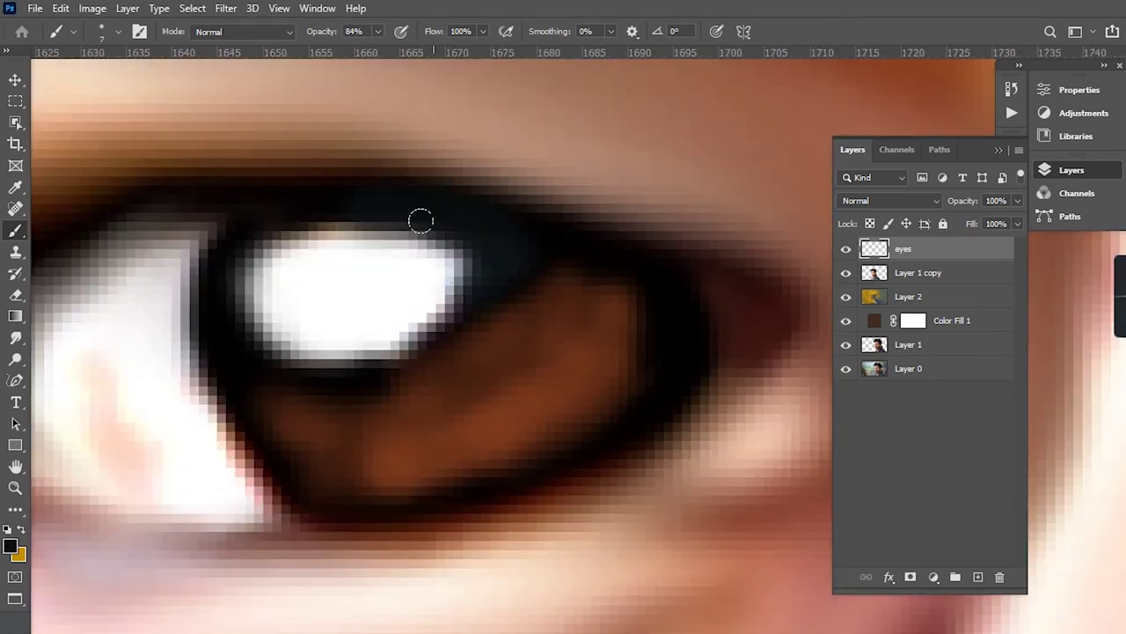
{"action": "mouse_move", "coordinate": [434, 231]}
{"action": "left_mouse_down"}
{"action": "mouse_move", "coordinate": [357, 196]}
{"action": "mouse_move", "coordinate": [396, 220]}
{"action": "left_mouse_up"}
{"action": "key", "text": "ctrl+z"}
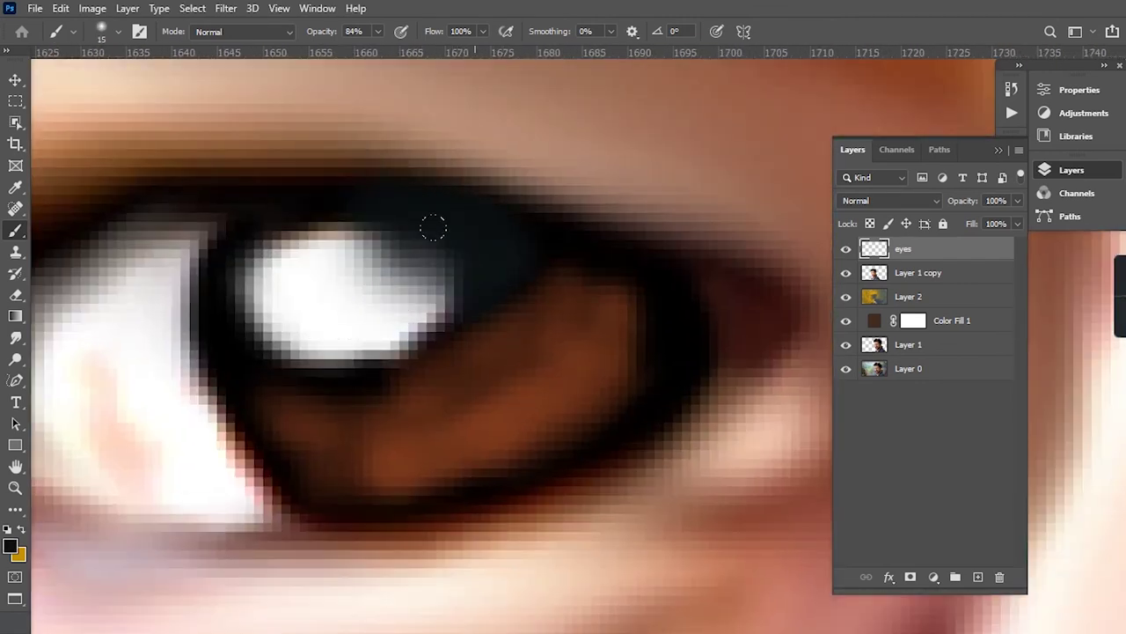
{"action": "left_click_drag", "start_coordinate": [440, 269], "coordinate": [422, 290]}
{"action": "scroll", "coordinate": [396, 253], "scroll_direction": "down", "scroll_amount": 3}
{"action": "scroll", "coordinate": [347, 396], "scroll_direction": "down", "scroll_amount": 2}
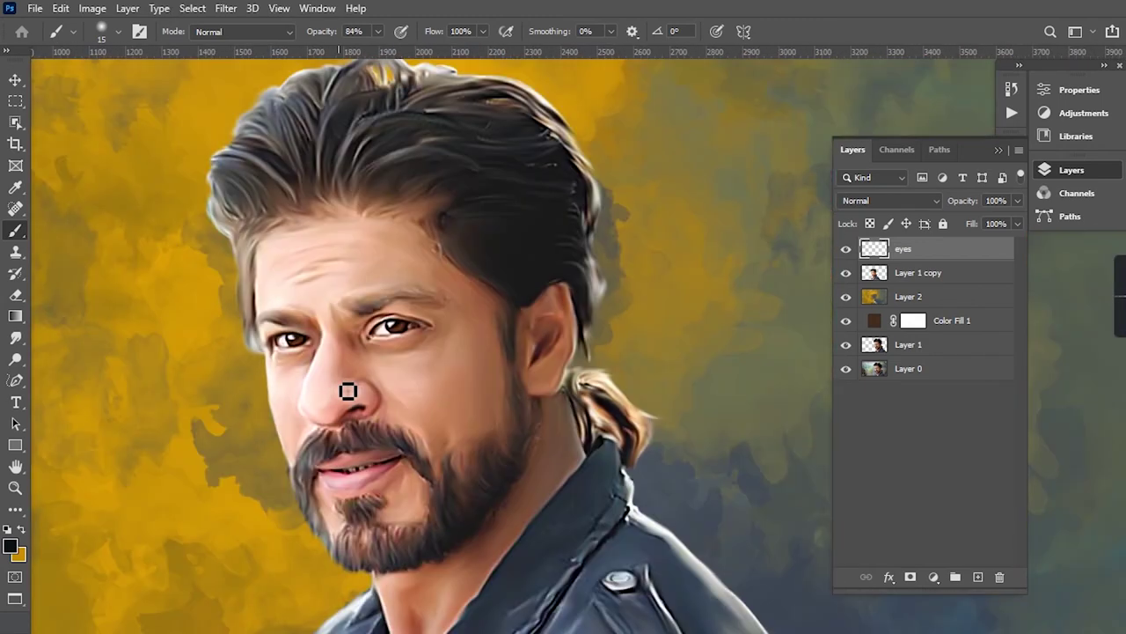
{"action": "scroll", "coordinate": [347, 395], "scroll_direction": "up", "scroll_amount": 3}
{"action": "scroll", "coordinate": [310, 290], "scroll_direction": "up", "scroll_amount": 2}
{"action": "left_click_drag", "start_coordinate": [310, 290], "coordinate": [290, 308]}
{"action": "scroll", "coordinate": [402, 294], "scroll_direction": "down", "scroll_amount": 2}
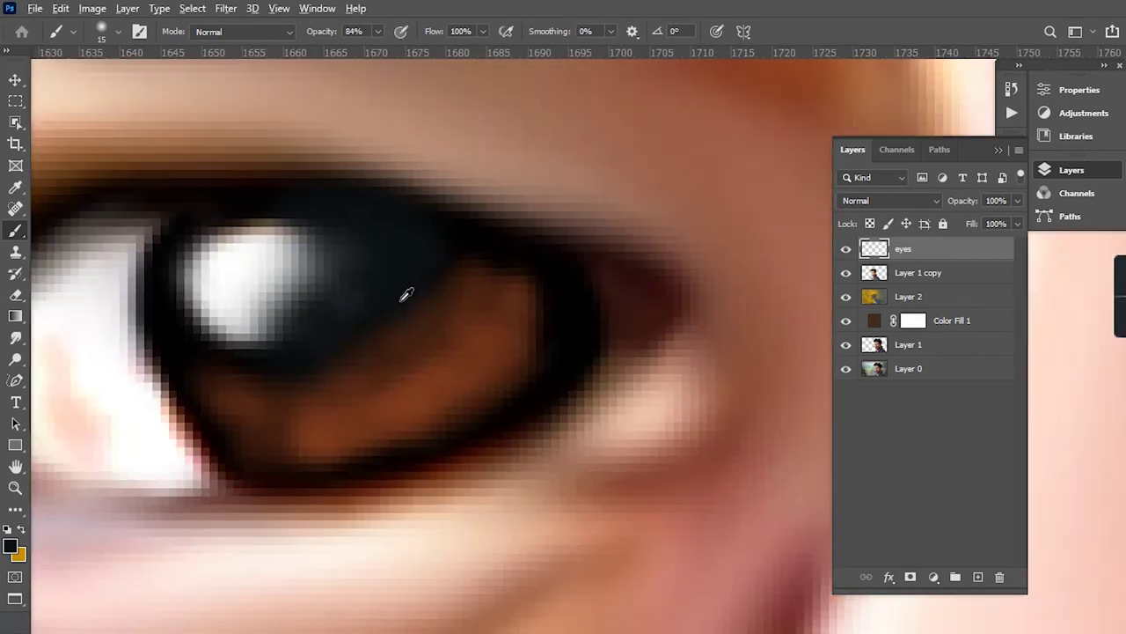
{"action": "scroll", "coordinate": [231, 377], "scroll_direction": "down", "scroll_amount": 3}
{"action": "scroll", "coordinate": [270, 419], "scroll_direction": "down", "scroll_amount": 3}
{"action": "scroll", "coordinate": [269, 419], "scroll_direction": "down", "scroll_amount": 2}
- Select the eye paint layer and switch to the Smudge tool
{"action": "key", "text": "v"}
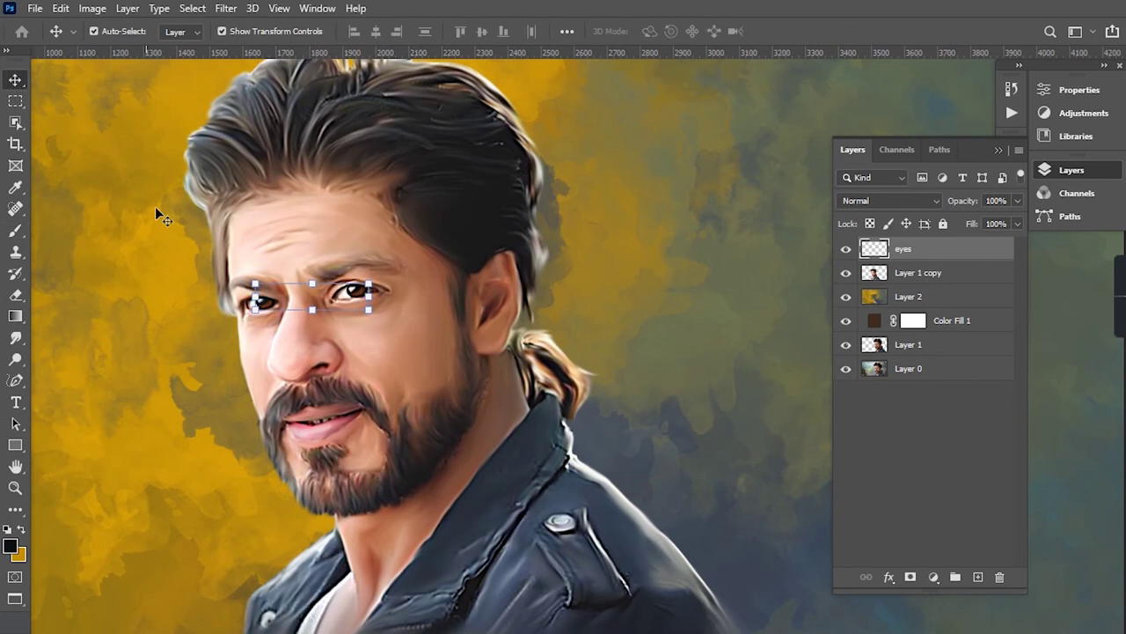
{"action": "left_click", "coordinate": [156, 211]}
{"action": "scroll", "coordinate": [244, 363], "scroll_direction": "up", "scroll_amount": 3}
{"action": "scroll", "coordinate": [245, 363], "scroll_direction": "up", "scroll_amount": 2}
{"action": "scroll", "coordinate": [241, 356], "scroll_direction": "up", "scroll_amount": 3}
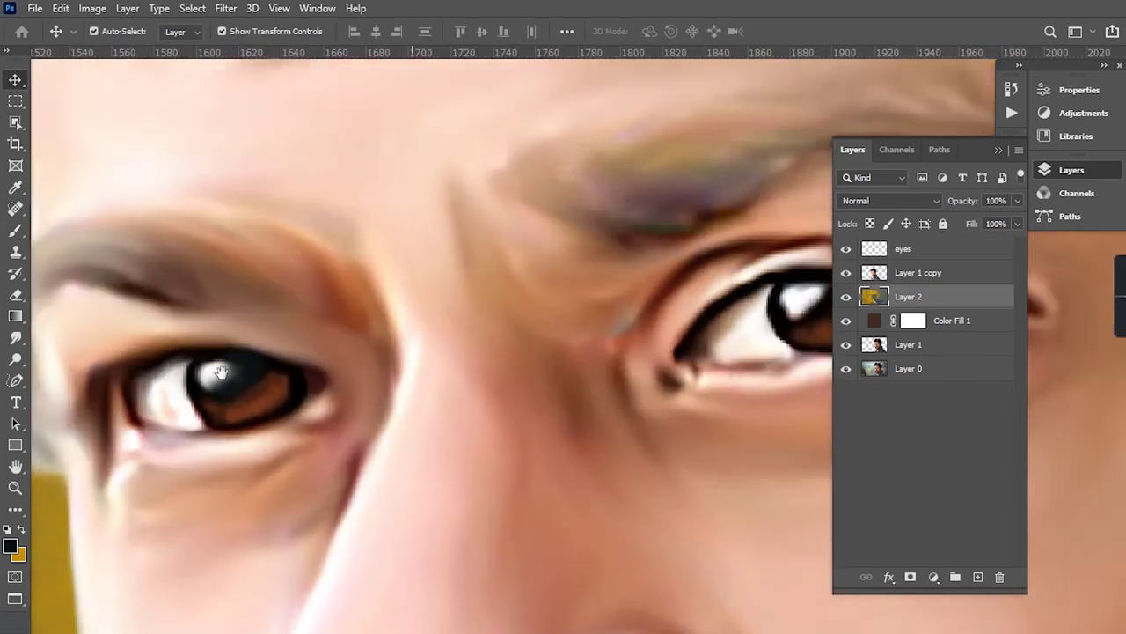
{"action": "scroll", "coordinate": [241, 355], "scroll_direction": "up", "scroll_amount": 2}
{"action": "left_click", "coordinate": [915, 249]}
{"action": "left_click", "coordinate": [16, 339]}
- Smudge the dark iris rim inward and stretch the white catchlight into the iris
{"action": "scroll", "coordinate": [319, 294], "scroll_direction": "up", "scroll_amount": 2}
{"action": "scroll", "coordinate": [368, 286], "scroll_direction": "up", "scroll_amount": 2}
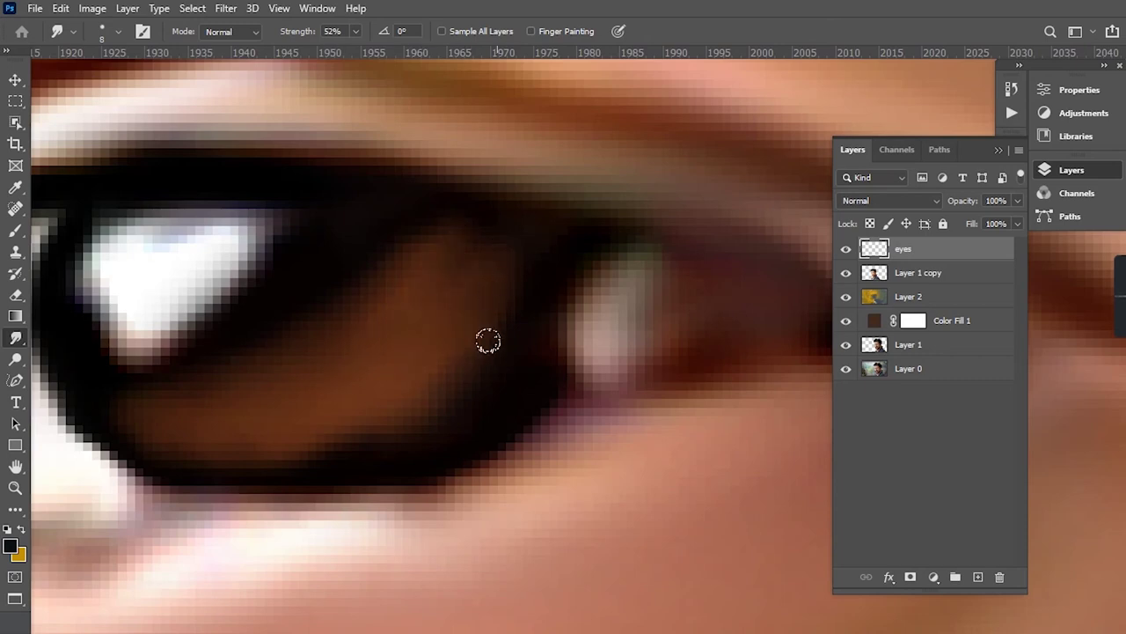
{"action": "scroll", "coordinate": [405, 398], "scroll_direction": "left", "scroll_amount": 4}
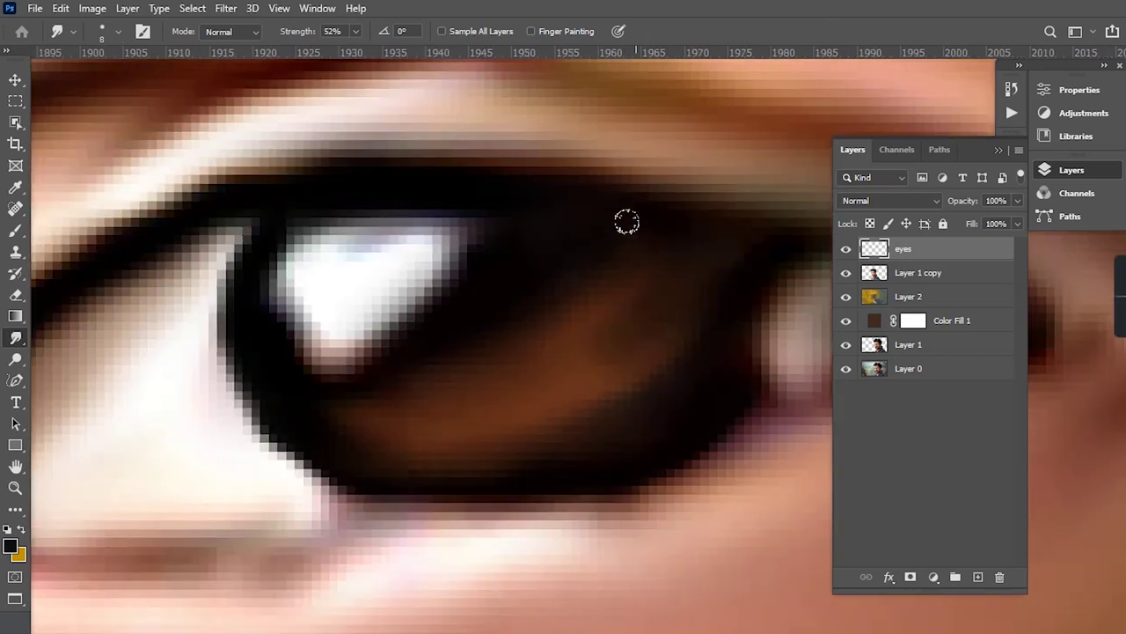
{"action": "scroll", "coordinate": [611, 386], "scroll_direction": "down", "scroll_amount": 5}
{"action": "scroll", "coordinate": [496, 307], "scroll_direction": "up", "scroll_amount": 4}
{"action": "scroll", "coordinate": [584, 302], "scroll_direction": "up", "scroll_amount": 2}
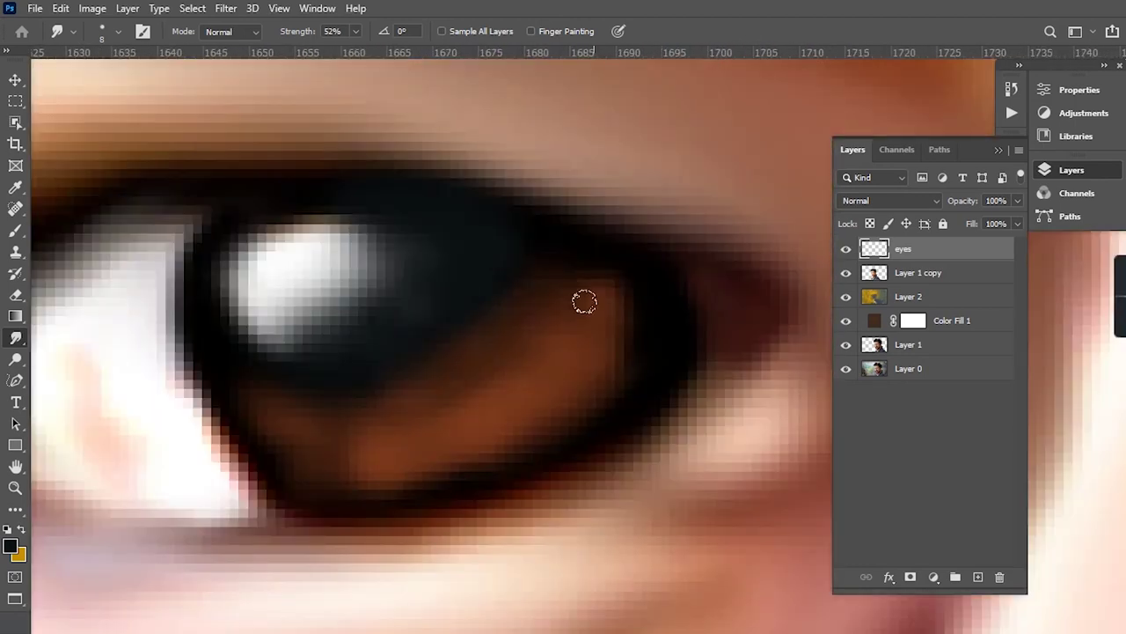
{"action": "mouse_move", "coordinate": [648, 275]}
{"action": "left_mouse_down"}
{"action": "mouse_move", "coordinate": [595, 340]}
{"action": "mouse_move", "coordinate": [282, 476]}
{"action": "left_mouse_up"}
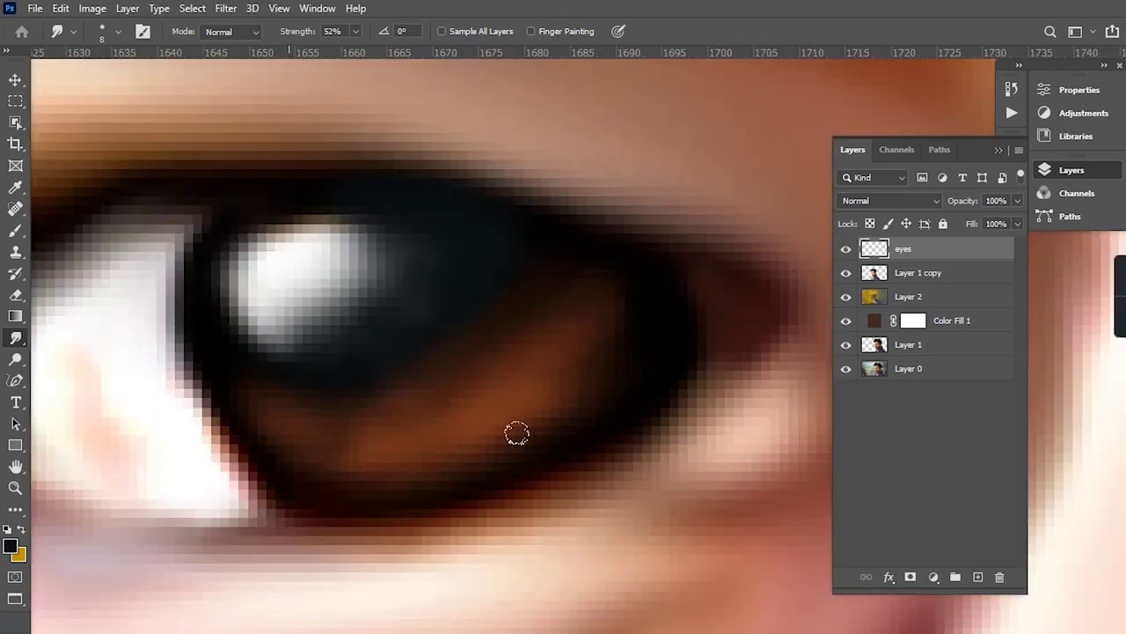
{"action": "scroll", "coordinate": [281, 379], "scroll_direction": "down", "scroll_amount": 5}
{"action": "scroll", "coordinate": [372, 460], "scroll_direction": "down", "scroll_amount": 2}
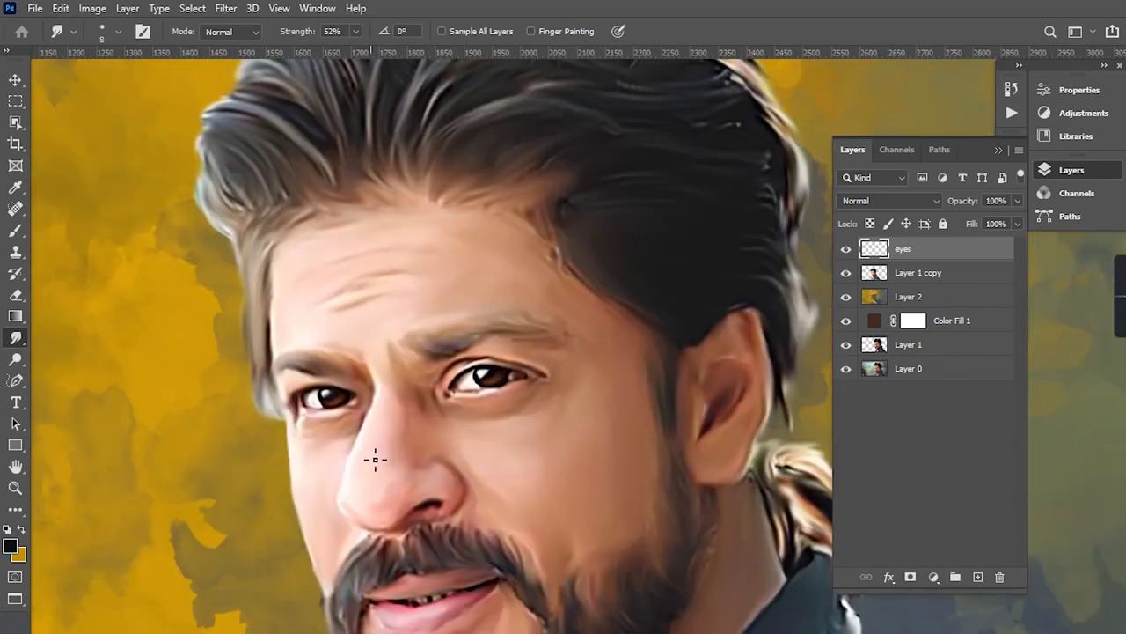
{"action": "scroll", "coordinate": [326, 466], "scroll_direction": "up", "scroll_amount": 3}
{"action": "scroll", "coordinate": [269, 387], "scroll_direction": "up", "scroll_amount": 4}
{"action": "mouse_move", "coordinate": [270, 388]}
{"action": "left_mouse_down"}
{"action": "mouse_move", "coordinate": [357, 410]}
{"action": "mouse_move", "coordinate": [463, 390]}
{"action": "mouse_move", "coordinate": [300, 393]}
{"action": "mouse_move", "coordinate": [444, 409]}
{"action": "left_mouse_up"}
- Brighten and enlarge the other eye's catchlight with white, then smudge its top softer
{"action": "scroll", "coordinate": [444, 409], "scroll_direction": "down", "scroll_amount": 2}
{"action": "scroll", "coordinate": [252, 496], "scroll_direction": "down", "scroll_amount": 3}
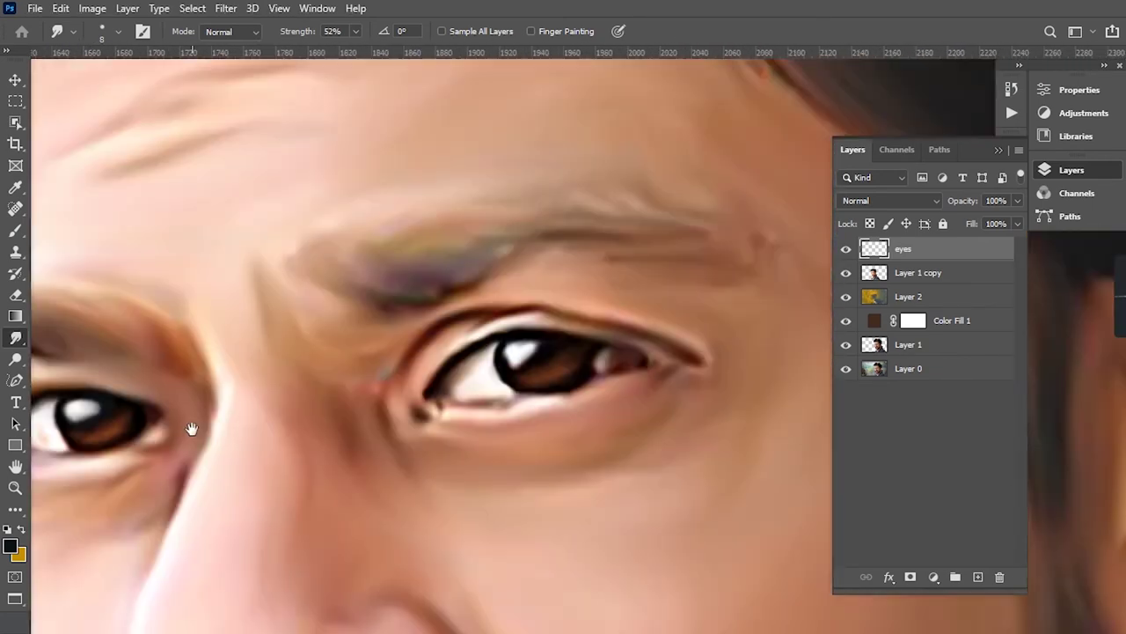
{"action": "scroll", "coordinate": [528, 379], "scroll_direction": "up", "scroll_amount": 4}
{"action": "scroll", "coordinate": [621, 322], "scroll_direction": "up", "scroll_amount": 1}
{"action": "left_click_drag", "start_coordinate": [658, 249], "coordinate": [488, 284]}
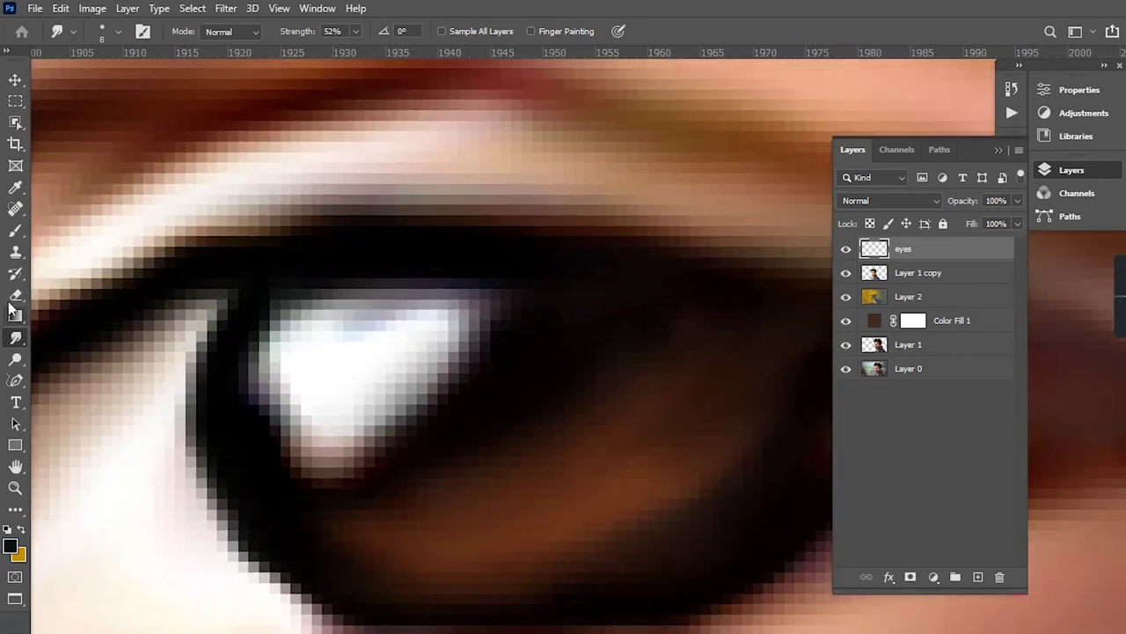
{"action": "key", "text": "b"}
{"action": "mouse_move", "coordinate": [440, 370]}
{"action": "left_mouse_down"}
{"action": "mouse_move", "coordinate": [330, 341]}
{"action": "mouse_move", "coordinate": [475, 352]}
{"action": "mouse_move", "coordinate": [291, 344]}
{"action": "left_mouse_up"}
{"action": "mouse_move", "coordinate": [369, 369]}
{"action": "left_mouse_down"}
{"action": "mouse_move", "coordinate": [520, 352]}
{"action": "mouse_move", "coordinate": [528, 284]}
{"action": "mouse_move", "coordinate": [478, 384]}
{"action": "left_mouse_up"}
{"action": "key", "text": "r"}
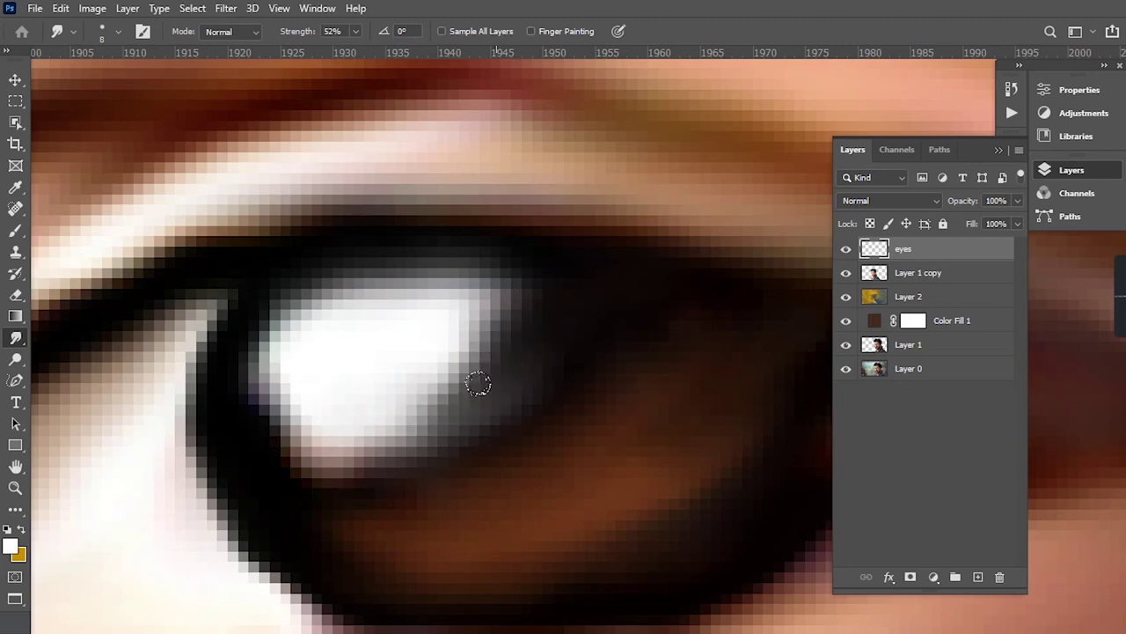
{"action": "mouse_move", "coordinate": [546, 298]}
{"action": "left_mouse_down"}
{"action": "mouse_move", "coordinate": [385, 264]}
{"action": "mouse_move", "coordinate": [447, 272]}
{"action": "mouse_move", "coordinate": [414, 244]}
{"action": "mouse_move", "coordinate": [537, 308]}
{"action": "left_mouse_up"}
{"action": "key", "text": "ctrl+0"}
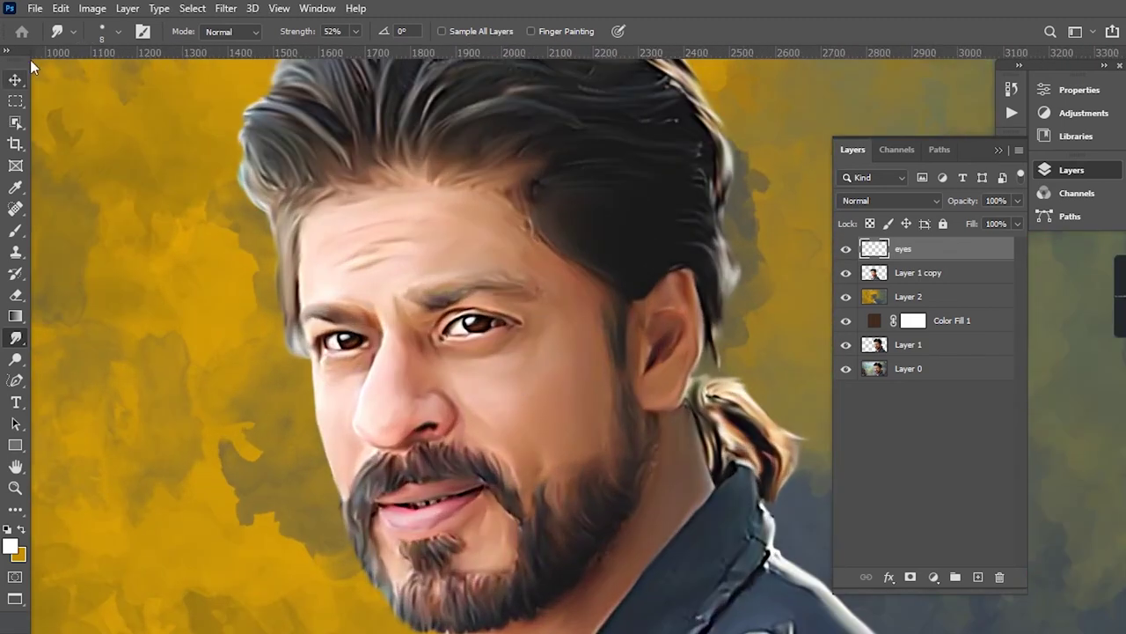
- Add a new empty layer and rename it 'lips'
{"action": "key", "text": "v"}
{"action": "left_click", "coordinate": [222, 393]}
{"action": "key", "text": "ctrl+minus"}
{"action": "key", "text": "ctrl+minus"}
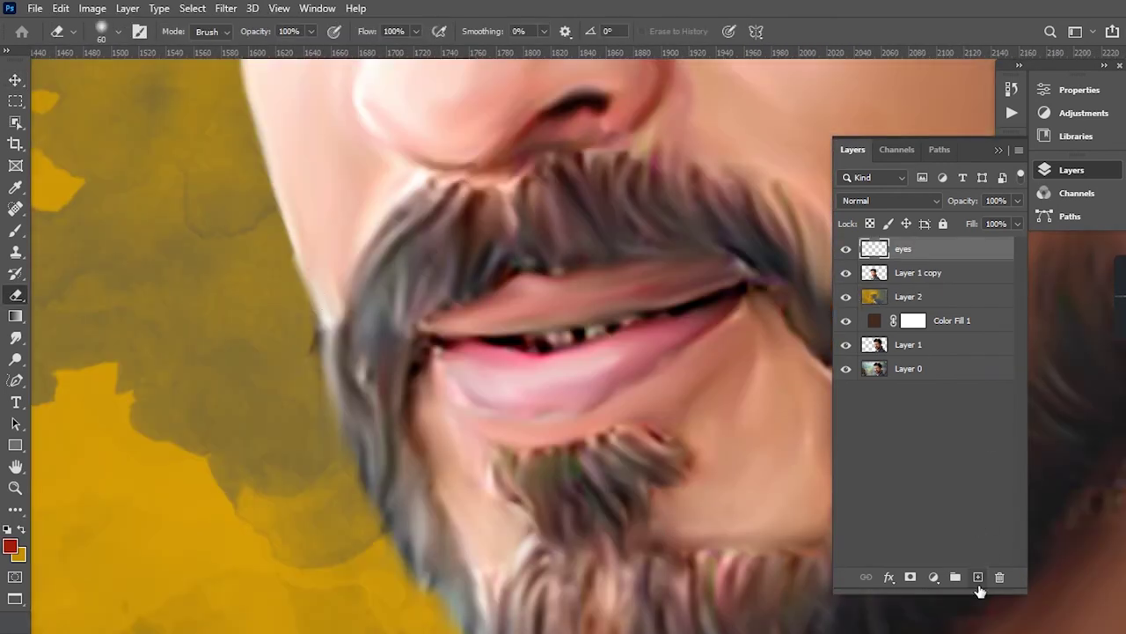
{"action": "left_click", "coordinate": [978, 576]}
{"action": "double_click", "coordinate": [910, 249]}
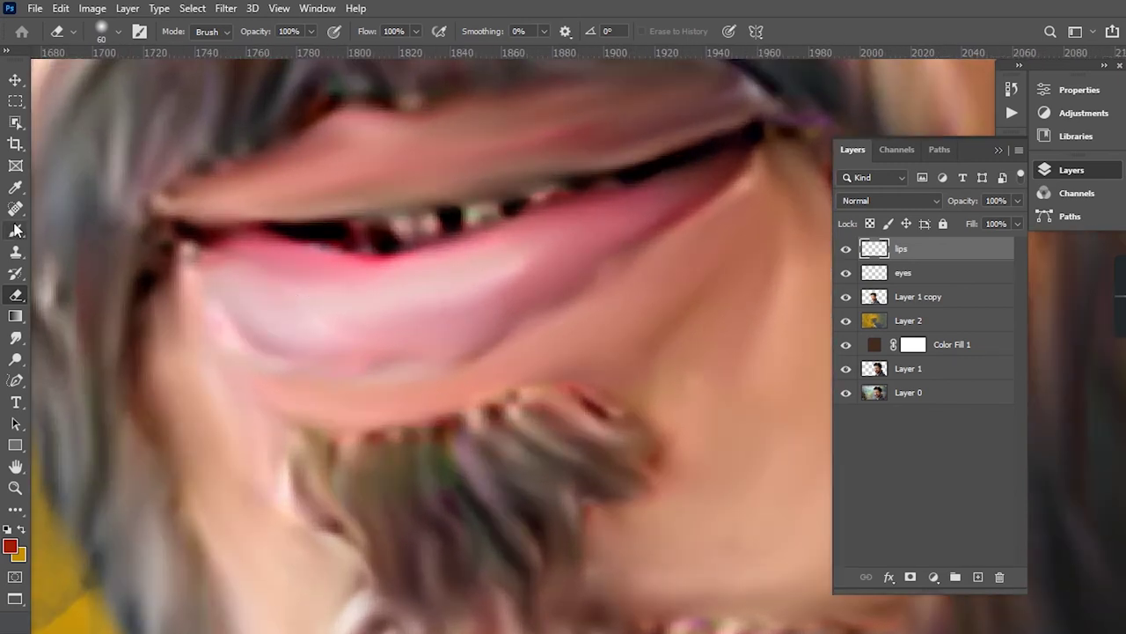
- Brush a dark line under the lower lip and smudge it into the chin
{"action": "left_click", "coordinate": [19, 230]}
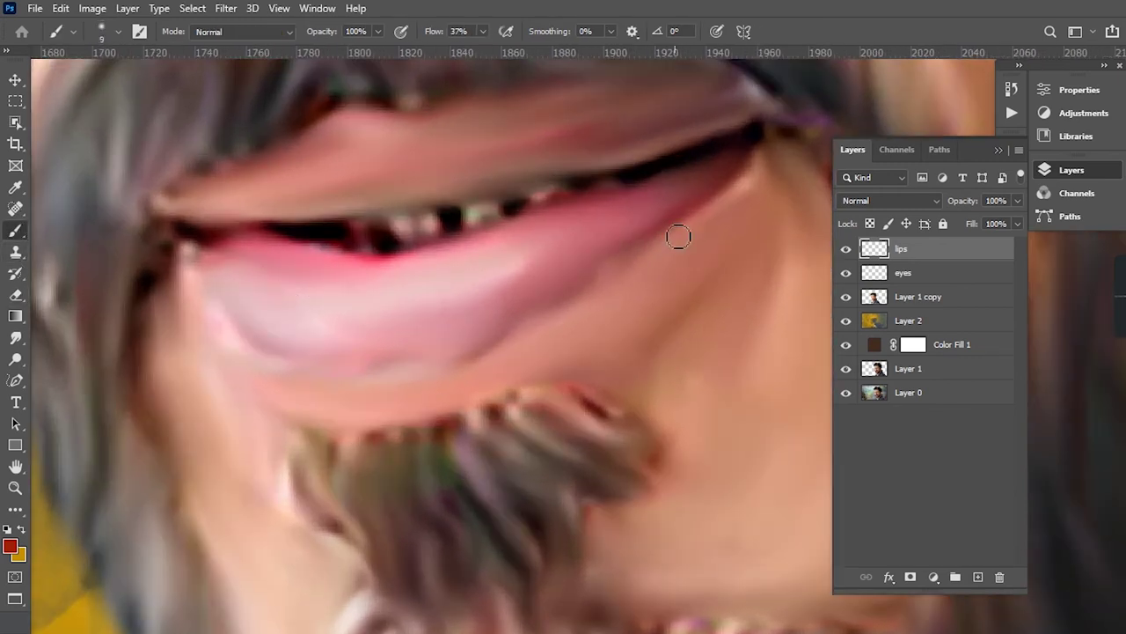
{"action": "mouse_move", "coordinate": [695, 221]}
{"action": "left_mouse_down"}
{"action": "mouse_move", "coordinate": [452, 372]}
{"action": "mouse_move", "coordinate": [264, 352]}
{"action": "mouse_move", "coordinate": [194, 290]}
{"action": "left_mouse_up"}
{"action": "mouse_move", "coordinate": [502, 222]}
{"action": "left_mouse_down"}
{"action": "mouse_move", "coordinate": [489, 270]}
{"action": "mouse_move", "coordinate": [471, 277]}
{"action": "left_mouse_up"}
{"action": "left_click", "coordinate": [16, 338]}
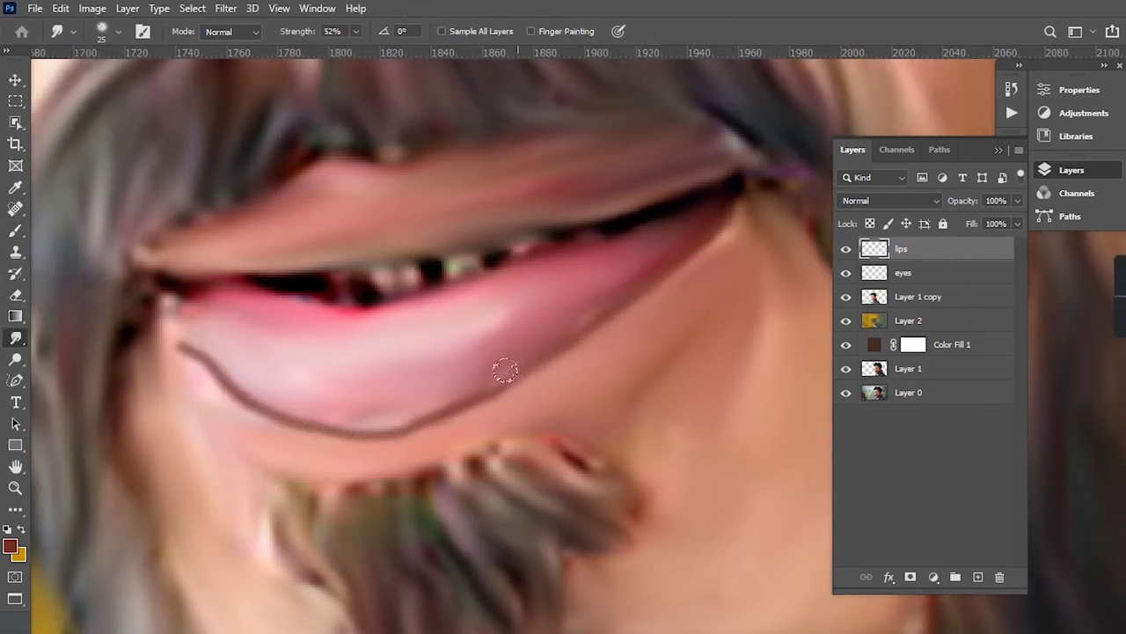
{"action": "mouse_move", "coordinate": [174, 341]}
{"action": "left_mouse_down"}
{"action": "mouse_move", "coordinate": [257, 407]}
{"action": "mouse_move", "coordinate": [334, 429]}
{"action": "left_mouse_up"}
{"action": "mouse_move", "coordinate": [264, 413]}
{"action": "left_mouse_down"}
{"action": "mouse_move", "coordinate": [400, 435]}
{"action": "mouse_move", "coordinate": [265, 429]}
{"action": "mouse_move", "coordinate": [162, 339]}
{"action": "left_mouse_up"}
{"action": "left_click_drag", "start_coordinate": [471, 414], "coordinate": [301, 452]}
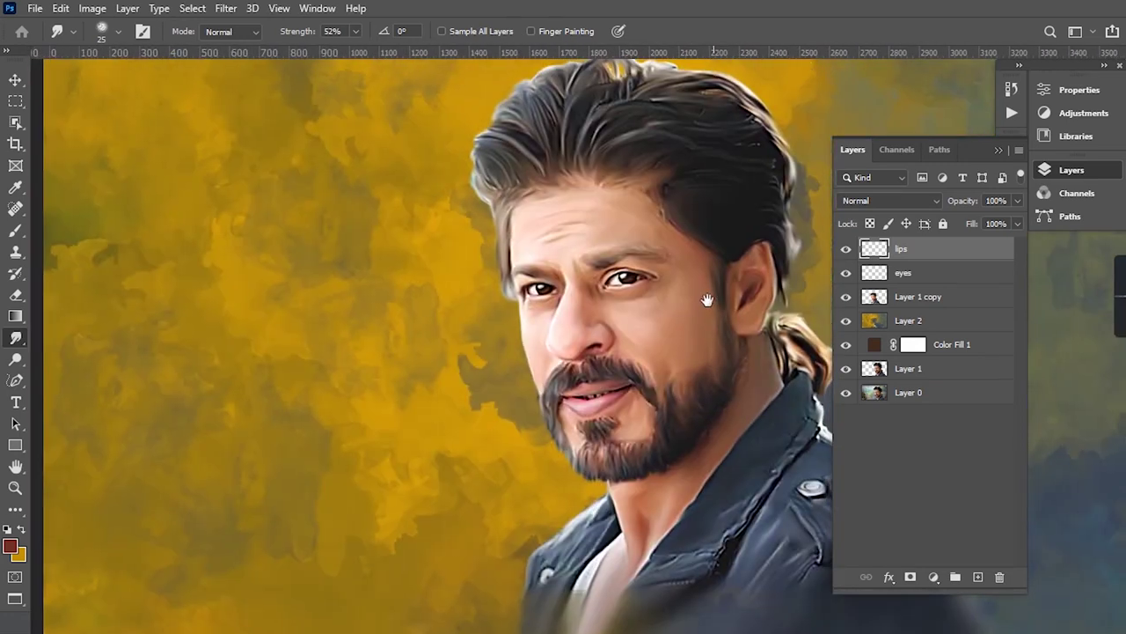
{"action": "left_click_drag", "start_coordinate": [569, 368], "coordinate": [669, 370]}
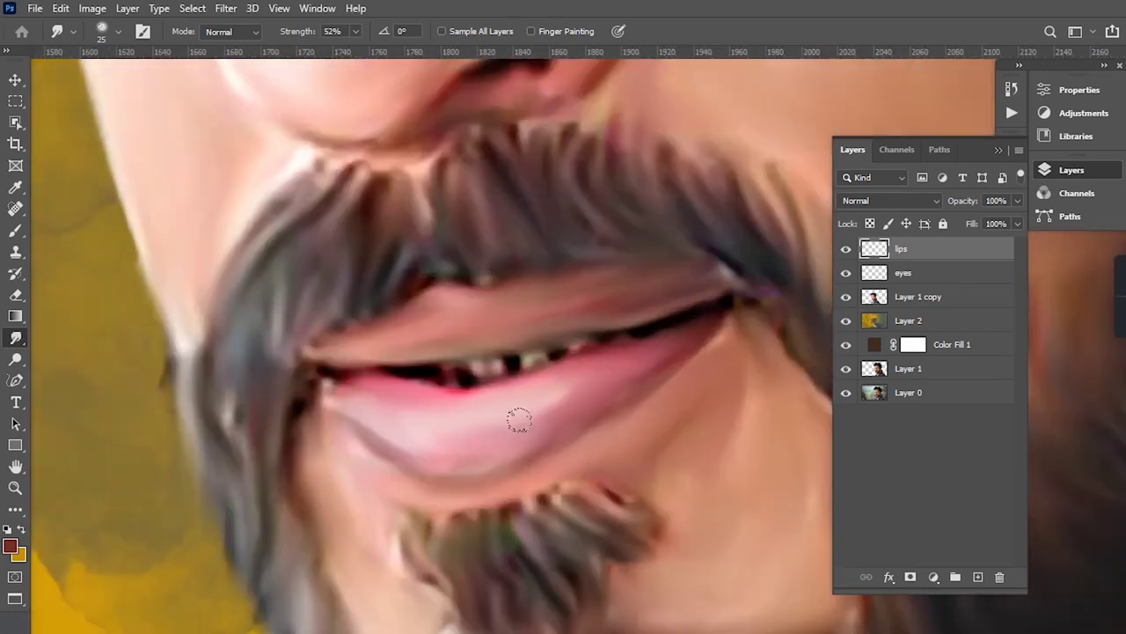
- Choose a dark red foreground and paint the lower lip and its bottom edge
{"action": "key", "text": "b"}
{"action": "left_click", "coordinate": [10, 546]}
{"action": "left_click", "coordinate": [986, 126]}
{"action": "left_click_drag", "start_coordinate": [774, 281], "coordinate": [708, 340]}
{"action": "left_click_drag", "start_coordinate": [760, 290], "coordinate": [585, 357]}
{"action": "left_click_drag", "start_coordinate": [695, 310], "coordinate": [534, 368]}
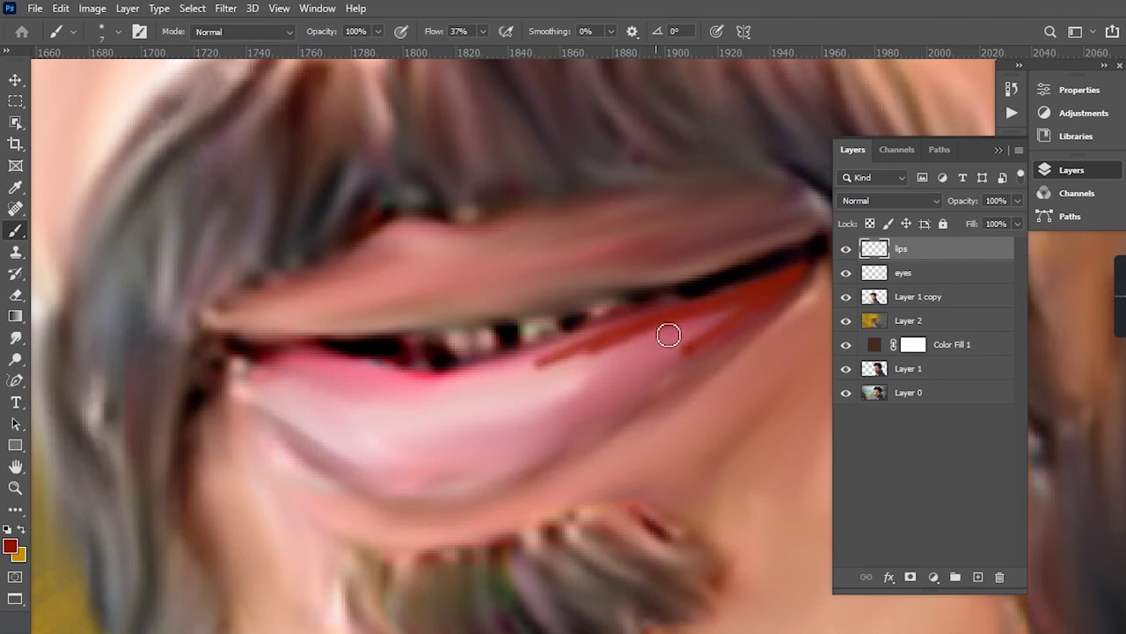
{"action": "left_click_drag", "start_coordinate": [615, 334], "coordinate": [462, 390]}
{"action": "mouse_move", "coordinate": [656, 332]}
{"action": "left_mouse_down"}
{"action": "mouse_move", "coordinate": [536, 360]}
{"action": "mouse_move", "coordinate": [729, 322]}
{"action": "mouse_move", "coordinate": [640, 387]}
{"action": "mouse_move", "coordinate": [568, 418]}
{"action": "left_mouse_up"}
{"action": "left_click_drag", "start_coordinate": [641, 396], "coordinate": [539, 447]}
{"action": "mouse_move", "coordinate": [761, 323]}
{"action": "left_mouse_down"}
{"action": "mouse_move", "coordinate": [528, 484]}
{"action": "mouse_move", "coordinate": [374, 486]}
{"action": "mouse_move", "coordinate": [232, 397]}
{"action": "mouse_move", "coordinate": [364, 484]}
{"action": "mouse_move", "coordinate": [411, 440]}
{"action": "left_mouse_up"}
- Finish filling the lower lip, then paint the upper lip red with a larger brush
{"action": "left_click_drag", "start_coordinate": [334, 437], "coordinate": [616, 365]}
{"action": "mouse_move", "coordinate": [344, 390]}
{"action": "left_mouse_down"}
{"action": "mouse_move", "coordinate": [558, 390]}
{"action": "mouse_move", "coordinate": [461, 410]}
{"action": "mouse_move", "coordinate": [807, 293]}
{"action": "left_mouse_up"}
{"action": "mouse_move", "coordinate": [739, 349]}
{"action": "left_mouse_down"}
{"action": "mouse_move", "coordinate": [502, 437]}
{"action": "mouse_move", "coordinate": [572, 443]}
{"action": "mouse_move", "coordinate": [523, 470]}
{"action": "mouse_move", "coordinate": [407, 491]}
{"action": "mouse_move", "coordinate": [425, 488]}
{"action": "mouse_move", "coordinate": [523, 390]}
{"action": "mouse_move", "coordinate": [353, 367]}
{"action": "mouse_move", "coordinate": [436, 398]}
{"action": "mouse_move", "coordinate": [304, 372]}
{"action": "mouse_move", "coordinate": [231, 392]}
{"action": "mouse_move", "coordinate": [287, 417]}
{"action": "mouse_move", "coordinate": [319, 387]}
{"action": "mouse_move", "coordinate": [327, 410]}
{"action": "mouse_move", "coordinate": [287, 399]}
{"action": "mouse_move", "coordinate": [385, 465]}
{"action": "mouse_move", "coordinate": [453, 470]}
{"action": "mouse_move", "coordinate": [384, 452]}
{"action": "mouse_move", "coordinate": [331, 413]}
{"action": "left_mouse_up"}
{"action": "key", "text": "bracketright"}
{"action": "key", "text": "bracketright"}
{"action": "key", "text": "bracketright"}
{"action": "mouse_move", "coordinate": [239, 319]}
{"action": "left_mouse_down"}
{"action": "mouse_move", "coordinate": [431, 224]}
{"action": "mouse_move", "coordinate": [655, 208]}
{"action": "mouse_move", "coordinate": [726, 263]}
{"action": "mouse_move", "coordinate": [326, 326]}
{"action": "mouse_move", "coordinate": [340, 289]}
{"action": "mouse_move", "coordinate": [390, 251]}
{"action": "mouse_move", "coordinate": [611, 212]}
{"action": "left_mouse_up"}
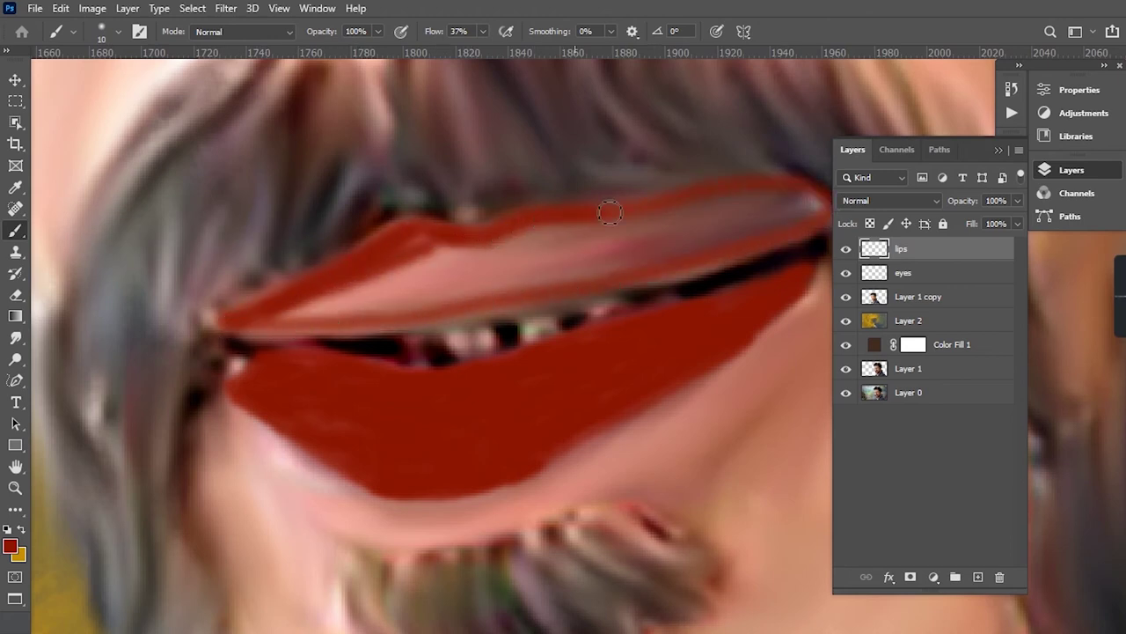
{"action": "mouse_move", "coordinate": [814, 216]}
{"action": "left_mouse_down"}
{"action": "mouse_move", "coordinate": [704, 264]}
{"action": "mouse_move", "coordinate": [489, 284]}
{"action": "mouse_move", "coordinate": [264, 325]}
{"action": "mouse_move", "coordinate": [498, 287]}
{"action": "mouse_move", "coordinate": [440, 289]}
{"action": "mouse_move", "coordinate": [396, 252]}
{"action": "mouse_move", "coordinate": [440, 258]}
{"action": "mouse_move", "coordinate": [729, 223]}
{"action": "mouse_move", "coordinate": [713, 243]}
{"action": "mouse_move", "coordinate": [558, 269]}
{"action": "mouse_move", "coordinate": [396, 268]}
{"action": "left_mouse_up"}
- Set the lips layer to Overlay and add a Hue/Saturation adjustment
{"action": "left_click", "coordinate": [889, 201]}
{"action": "left_click", "coordinate": [866, 382]}
{"action": "left_click", "coordinate": [933, 576]}
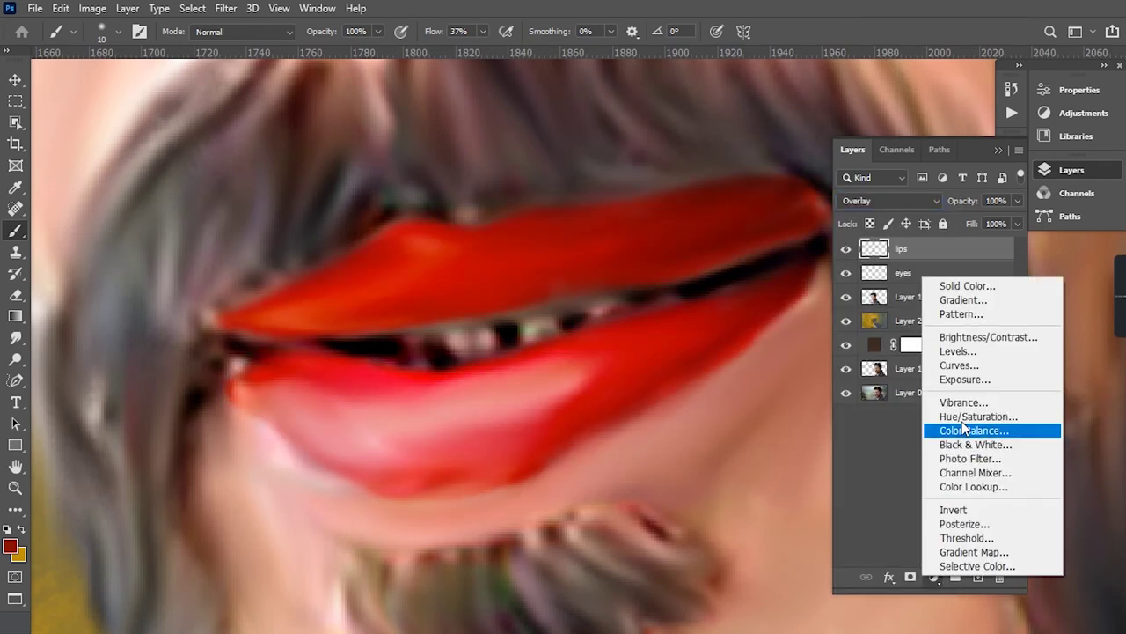
{"action": "left_click", "coordinate": [933, 423]}
- Enable Colorize, drag Hue to about 6, and reselect the lips layer
{"action": "left_click", "coordinate": [887, 286]}
{"action": "left_click_drag", "start_coordinate": [809, 196], "coordinate": [828, 202]}
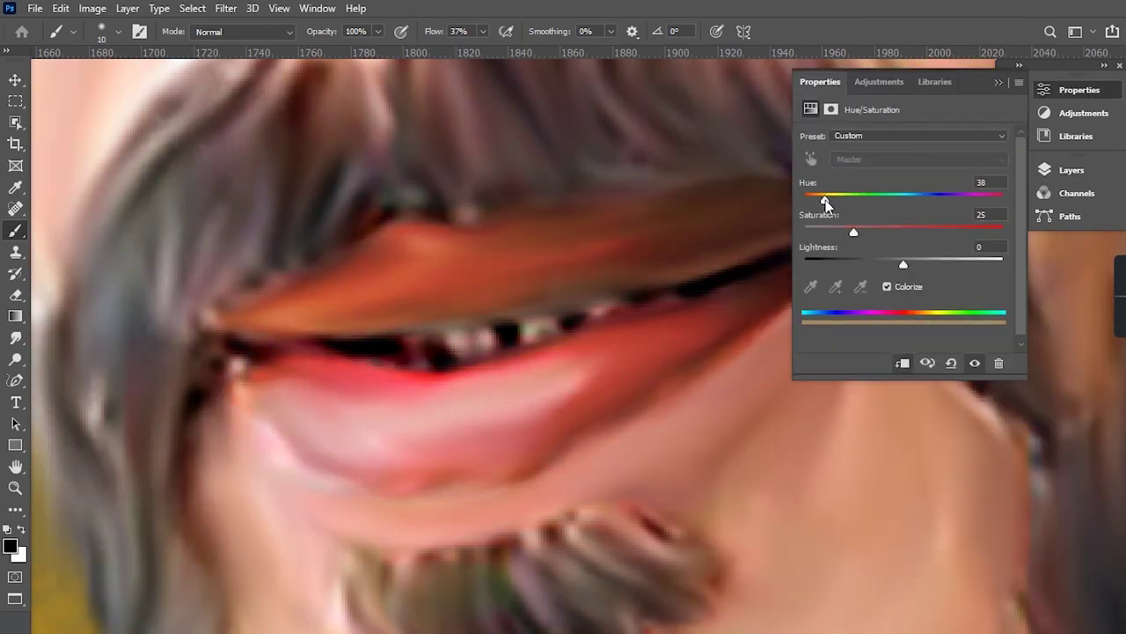
{"action": "scroll", "coordinate": [450, 352], "scroll_direction": "down", "scroll_amount": 2}
{"action": "scroll", "coordinate": [528, 348], "scroll_direction": "down", "scroll_amount": 3}
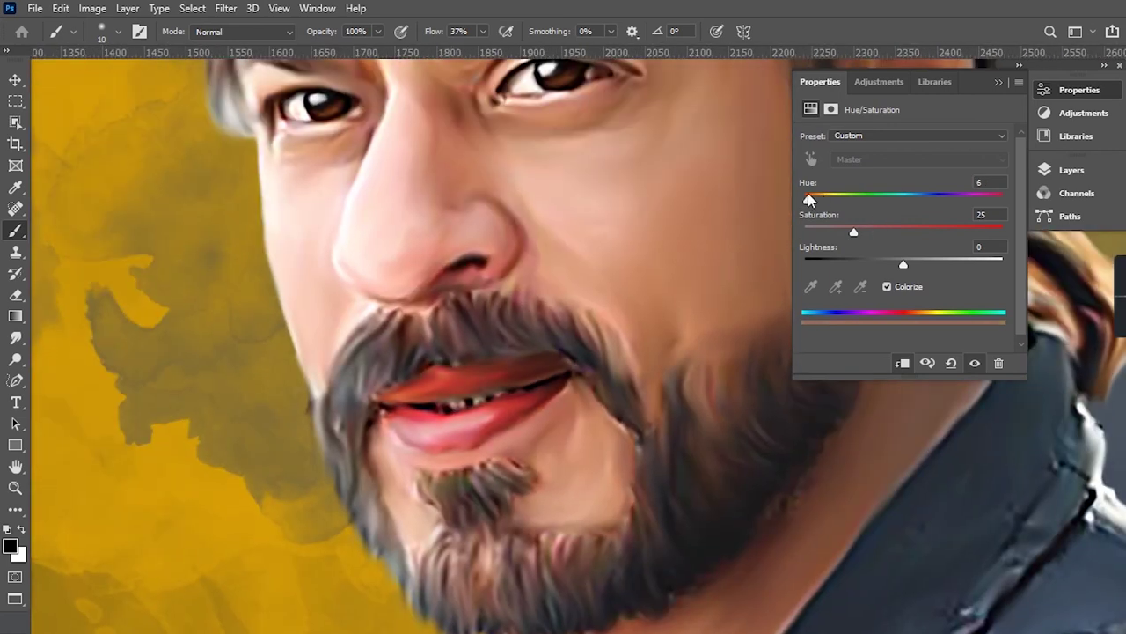
{"action": "left_click_drag", "start_coordinate": [817, 199], "coordinate": [958, 207]}
{"action": "key", "text": "F7"}
{"action": "left_click", "coordinate": [968, 274]}
{"action": "scroll", "coordinate": [755, 322], "scroll_direction": "down", "scroll_amount": 3}
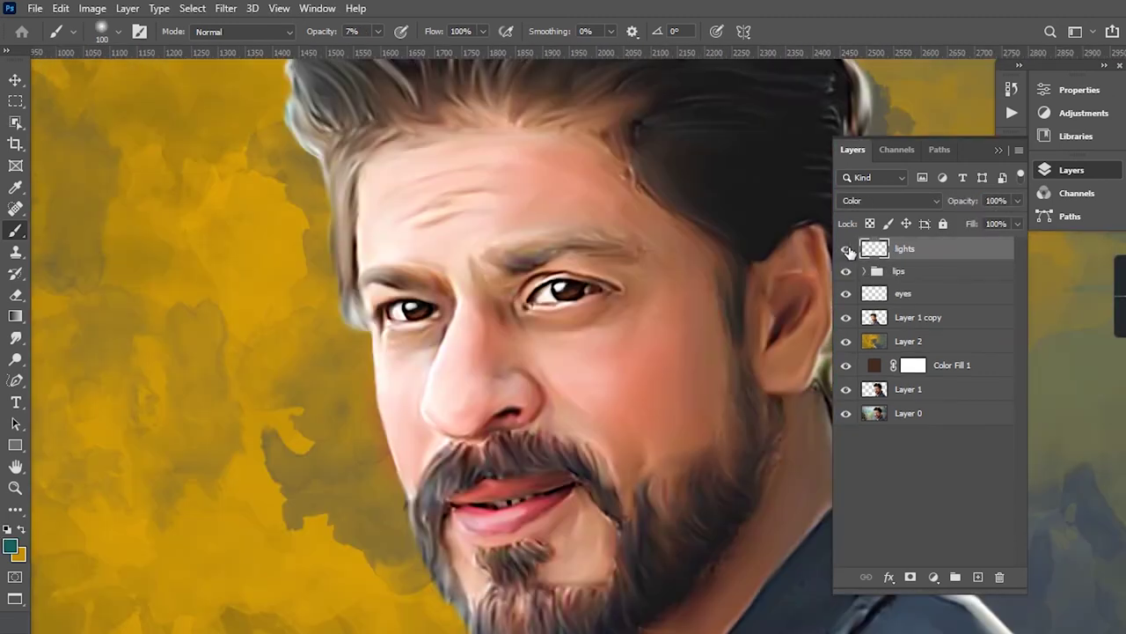
- Add a new empty layer, dismissing the accidentally opened layer styles
{"action": "key", "text": "ctrl+minus"}
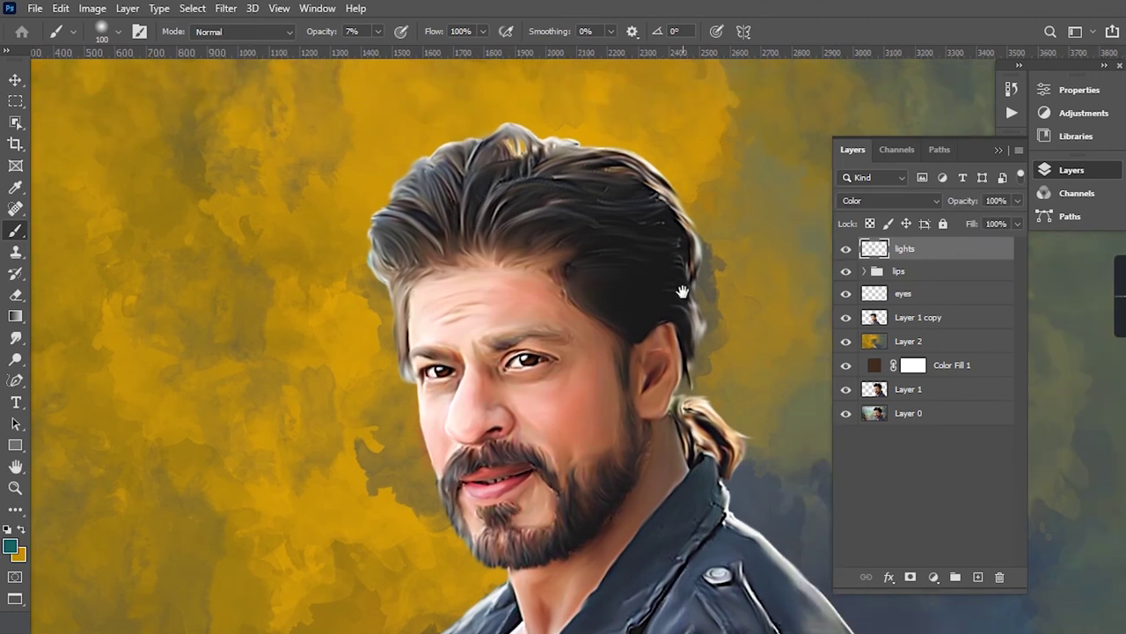
{"action": "scroll", "coordinate": [551, 326], "scroll_direction": "up", "scroll_amount": 4}
{"action": "left_click", "coordinate": [977, 577]}
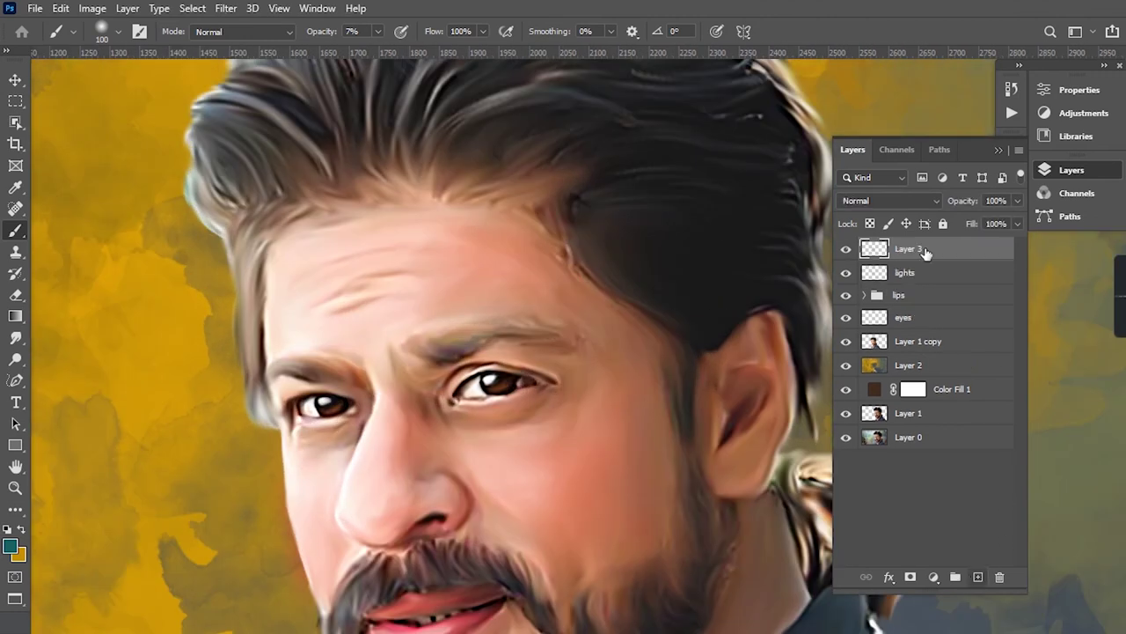
{"action": "double_click", "coordinate": [913, 255]}
{"action": "left_click", "coordinate": [931, 148]}
{"action": "double_click", "coordinate": [909, 248]}
- Paint a thin dark hair strand along the moustache's right edge
{"action": "scroll", "coordinate": [516, 403], "scroll_direction": "up", "scroll_amount": 3}
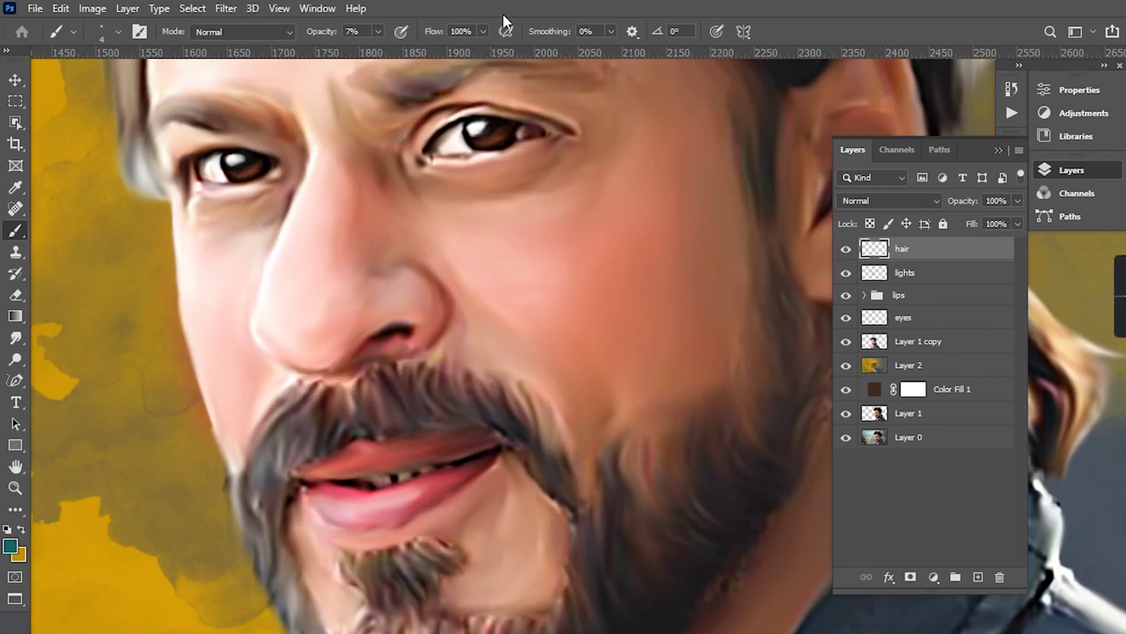
{"action": "scroll", "coordinate": [352, 40], "scroll_direction": "down", "scroll_amount": 2}
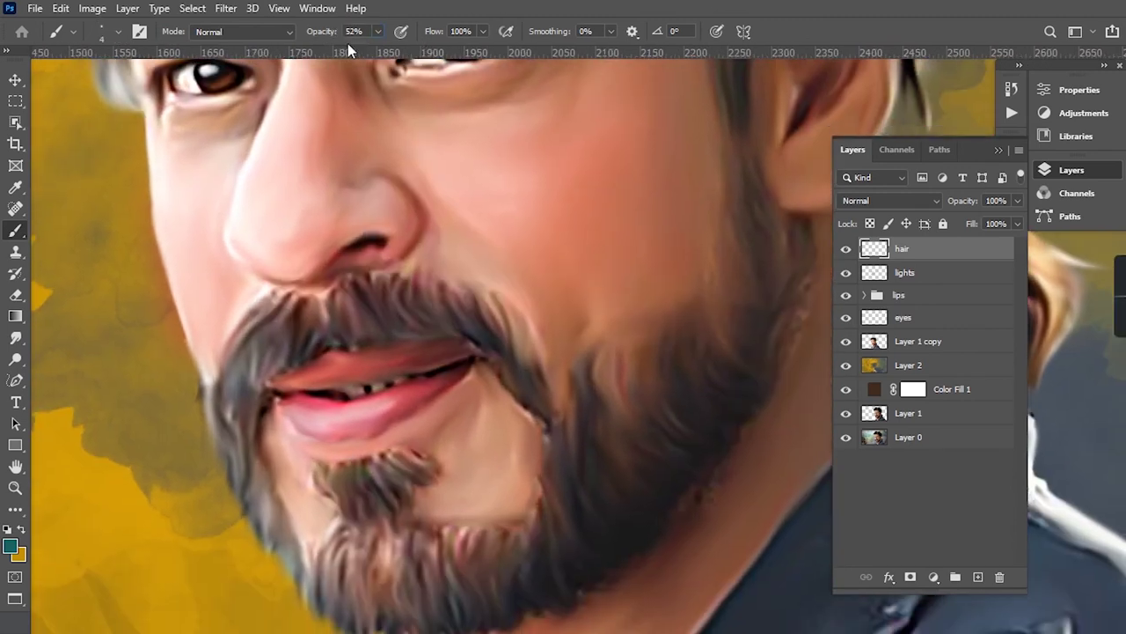
{"action": "scroll", "coordinate": [441, 306], "scroll_direction": "up", "scroll_amount": 2}
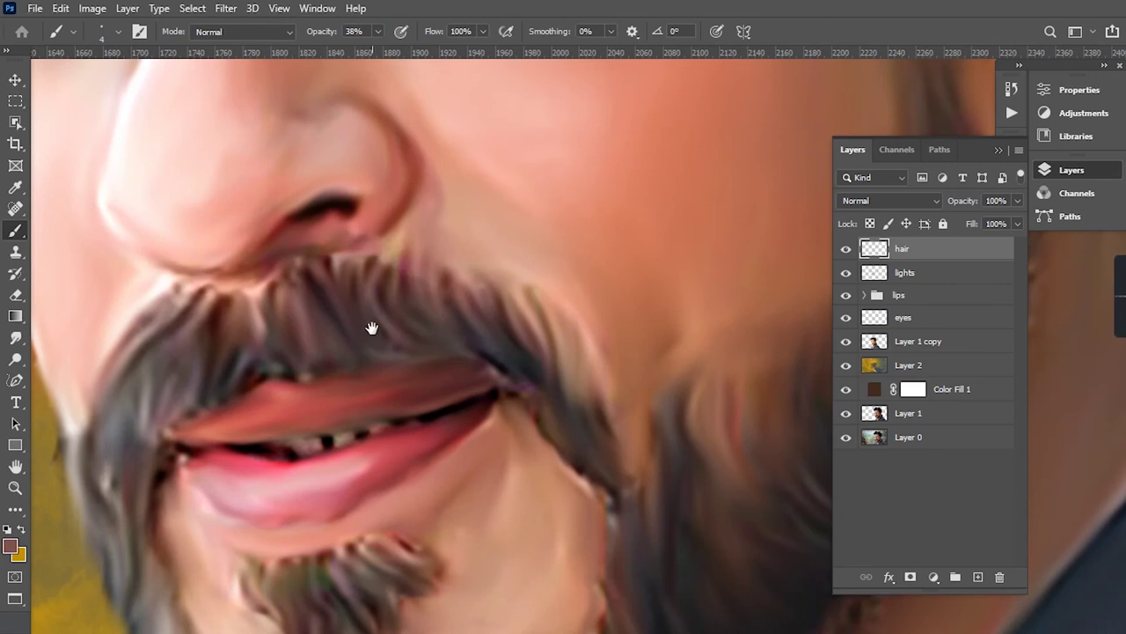
{"action": "scroll", "coordinate": [371, 328], "scroll_direction": "up", "scroll_amount": 2}
{"action": "scroll", "coordinate": [491, 286], "scroll_direction": "down", "scroll_amount": 1}
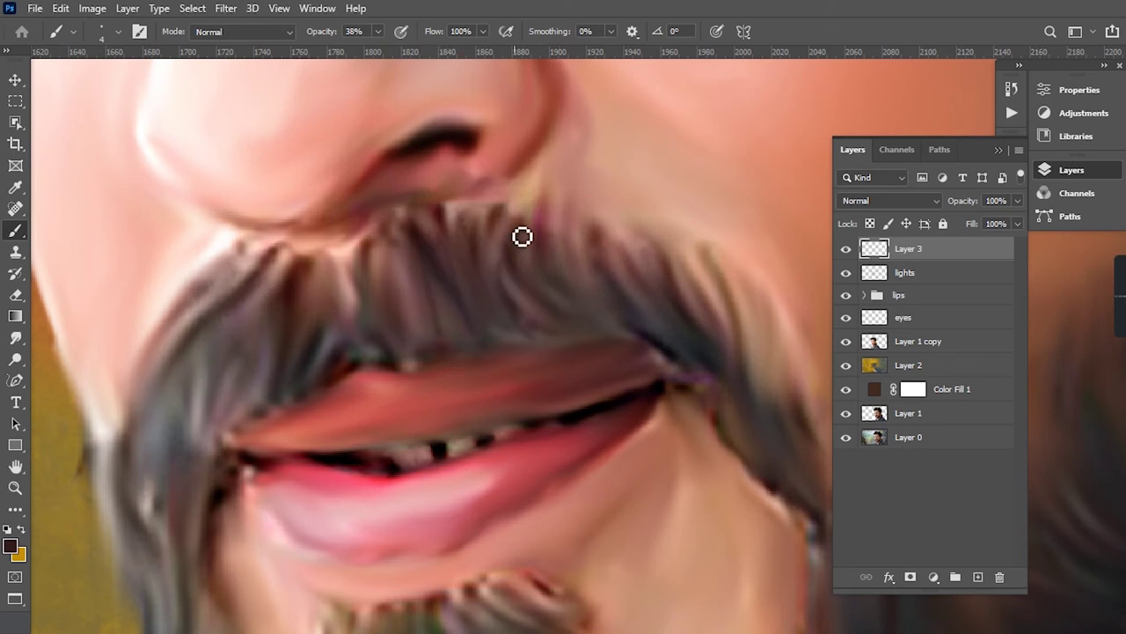
{"action": "left_click_drag", "start_coordinate": [729, 302], "coordinate": [615, 253]}
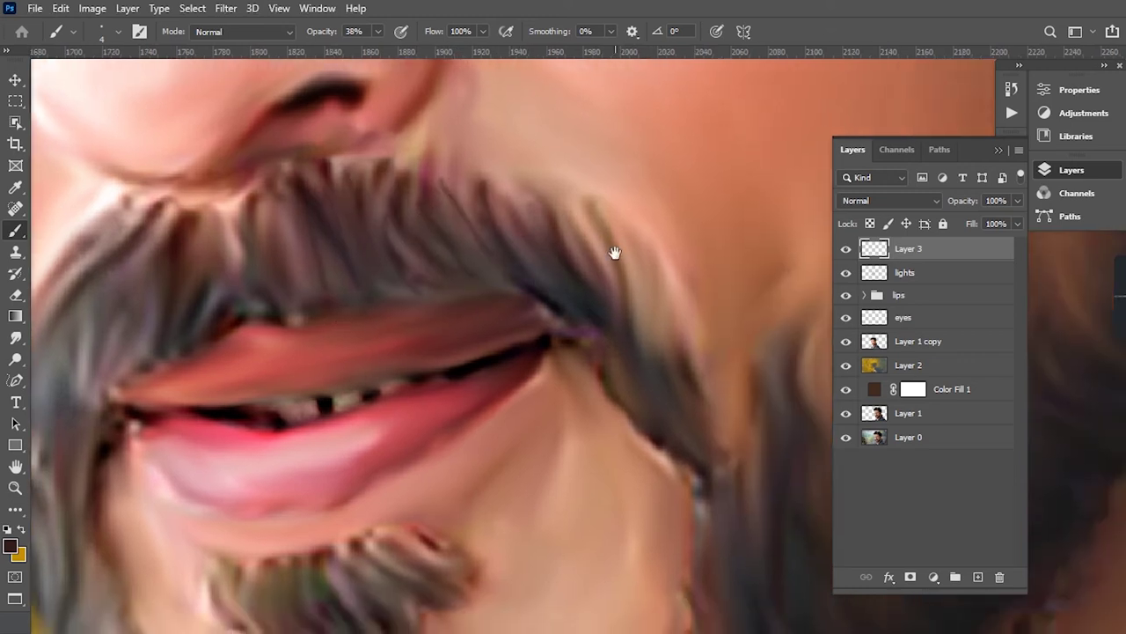
{"action": "left_click_drag", "start_coordinate": [603, 312], "coordinate": [631, 253]}
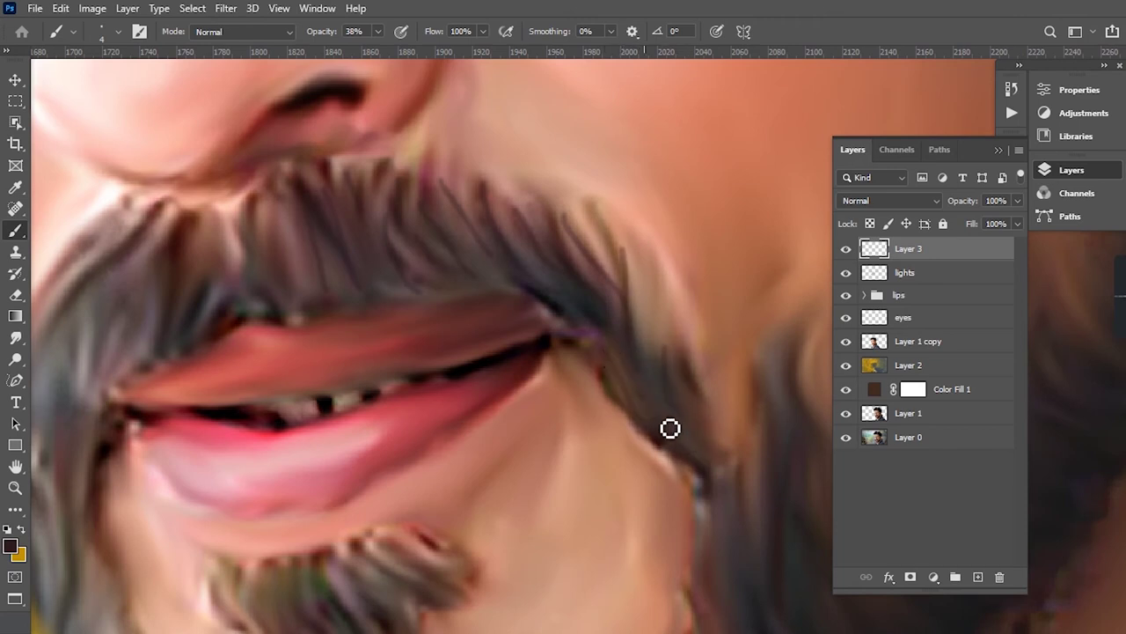
- Pan along the beard's jawline and zoom in on its lower edge
{"action": "scroll", "coordinate": [669, 428], "scroll_direction": "down", "scroll_amount": 1}
{"action": "scroll", "coordinate": [606, 312], "scroll_direction": "down", "scroll_amount": 1}
{"action": "scroll", "coordinate": [626, 322], "scroll_direction": "down", "scroll_amount": 2}
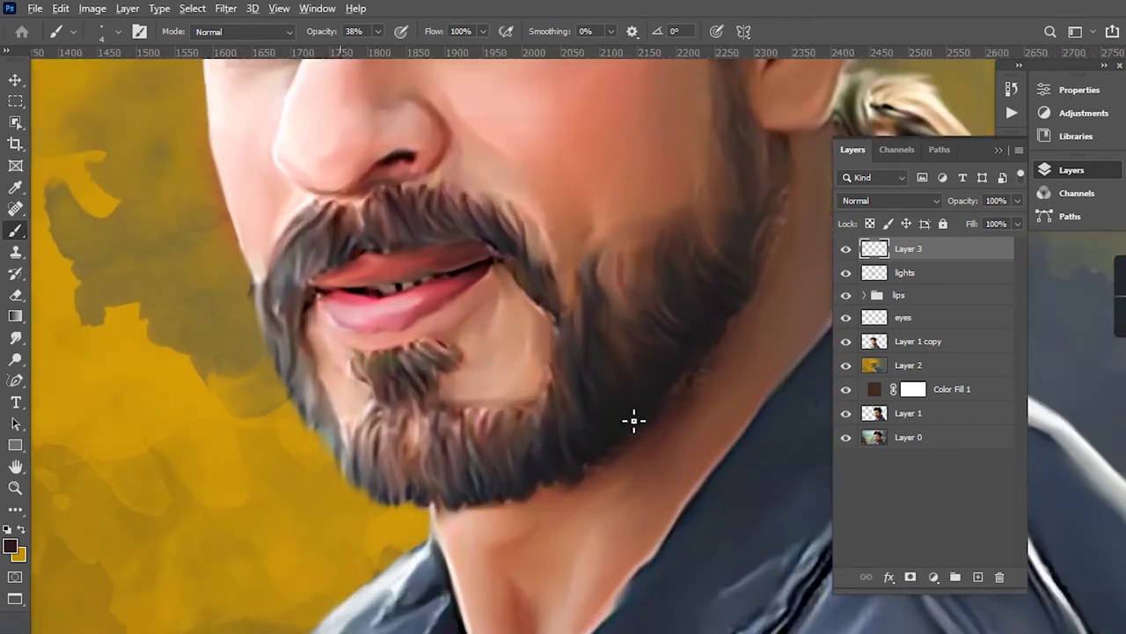
{"action": "scroll", "coordinate": [633, 421], "scroll_direction": "up", "scroll_amount": 3}
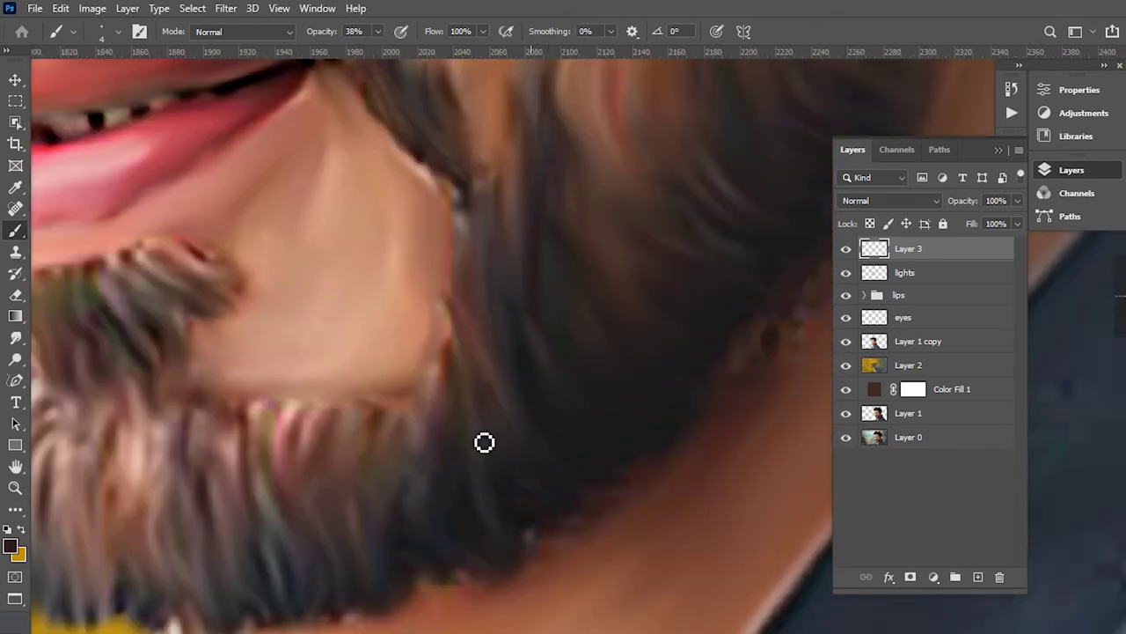
{"action": "left_click_drag", "start_coordinate": [691, 384], "coordinate": [547, 380]}
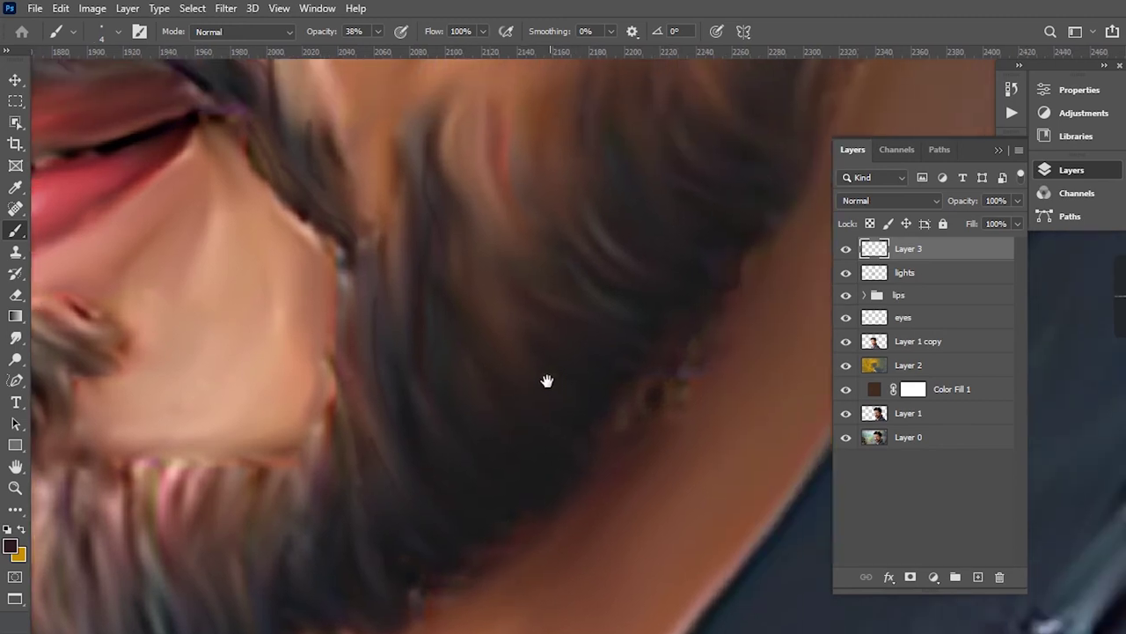
{"action": "left_click_drag", "start_coordinate": [580, 276], "coordinate": [533, 310]}
{"action": "left_click_drag", "start_coordinate": [515, 197], "coordinate": [537, 361]}
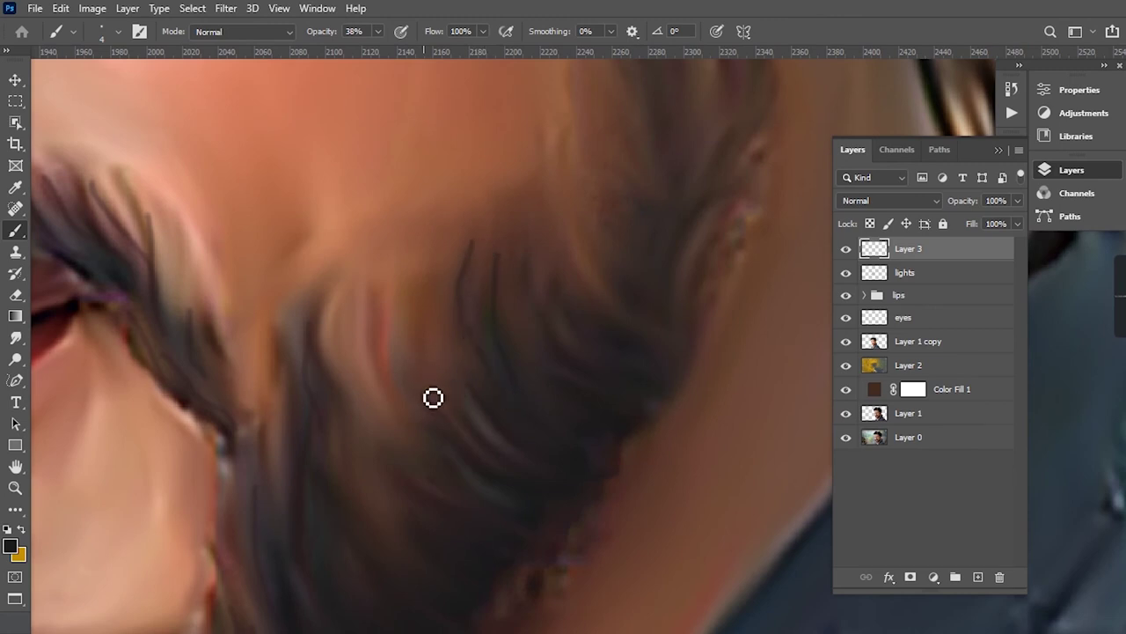
{"action": "key", "text": "ctrl+plus"}
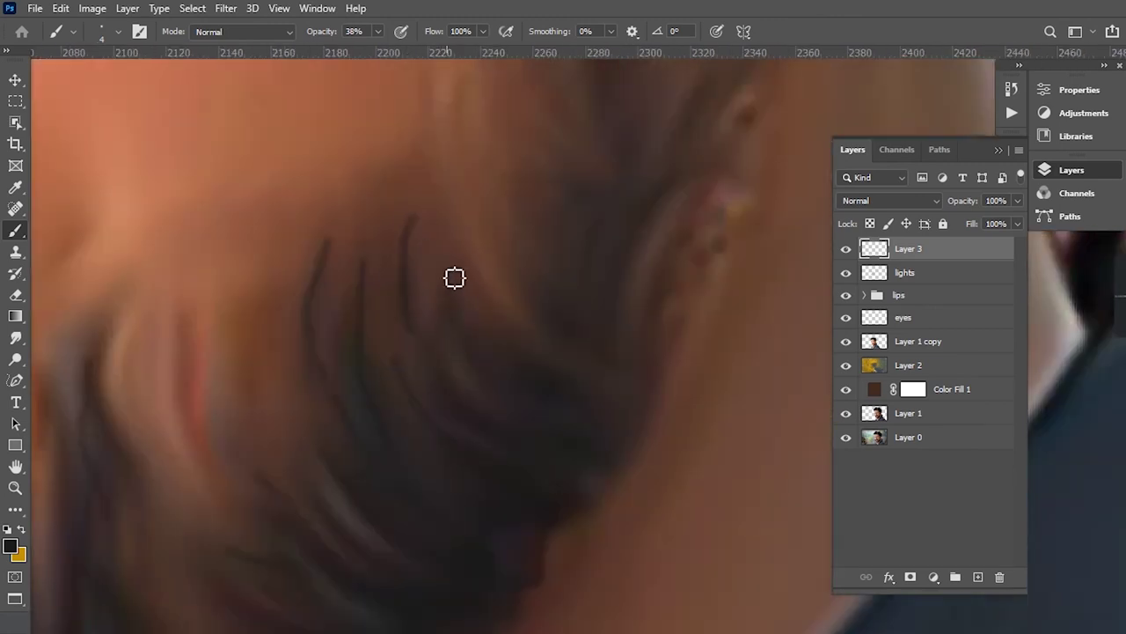
{"action": "left_click_drag", "start_coordinate": [558, 386], "coordinate": [490, 325]}
{"action": "mouse_move", "coordinate": [536, 477]}
{"action": "left_mouse_down"}
{"action": "mouse_move", "coordinate": [520, 397]}
{"action": "mouse_move", "coordinate": [566, 478]}
{"action": "mouse_move", "coordinate": [589, 370]}
{"action": "left_mouse_up"}
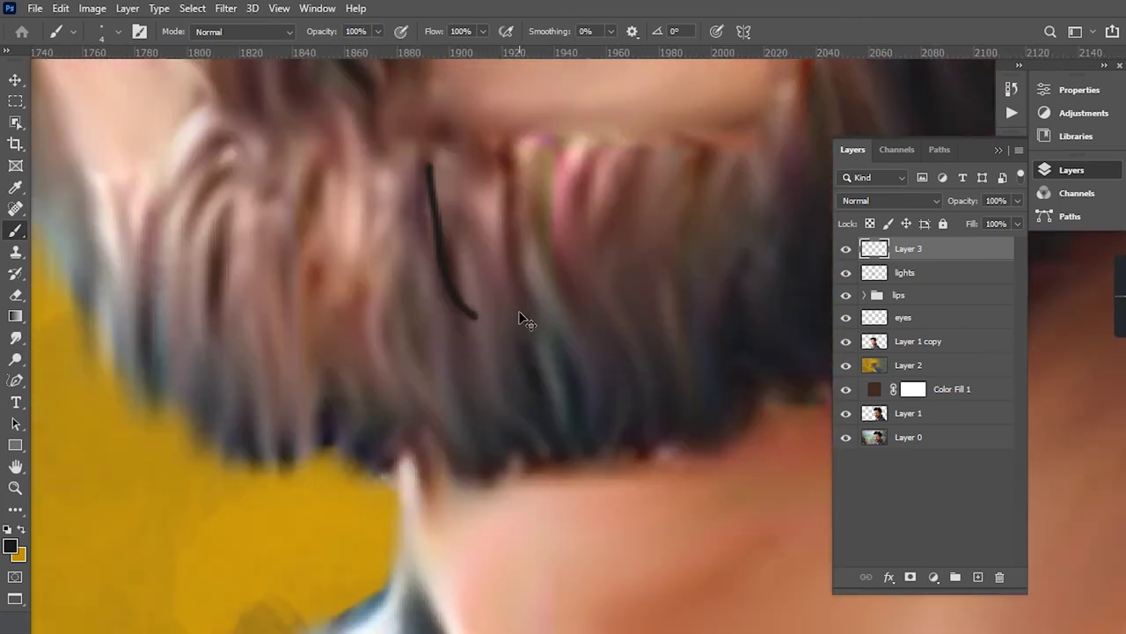
- Undo the stray dark strokes, then redraw long and short dark strands on the beard
{"action": "key", "text": "ctrl+z"}
{"action": "left_click_drag", "start_coordinate": [440, 151], "coordinate": [444, 264]}
{"action": "key", "text": "ctrl+z"}
{"action": "left_click_drag", "start_coordinate": [424, 152], "coordinate": [432, 253]}
{"action": "left_click_drag", "start_coordinate": [455, 188], "coordinate": [462, 217]}
{"action": "left_click_drag", "start_coordinate": [491, 268], "coordinate": [531, 292]}
{"action": "left_click_drag", "start_coordinate": [463, 275], "coordinate": [506, 414]}
{"action": "left_click_drag", "start_coordinate": [516, 152], "coordinate": [567, 340]}
- Add more curved and straight dark strands across the middle of the beard
{"action": "scroll", "coordinate": [576, 325], "scroll_direction": "up", "scroll_amount": 2}
{"action": "left_click_drag", "start_coordinate": [510, 216], "coordinate": [541, 299]}
{"action": "left_click_drag", "start_coordinate": [558, 190], "coordinate": [584, 322]}
{"action": "left_click_drag", "start_coordinate": [621, 199], "coordinate": [635, 365]}
{"action": "left_click_drag", "start_coordinate": [660, 198], "coordinate": [645, 283]}
{"action": "left_click_drag", "start_coordinate": [333, 201], "coordinate": [360, 357]}
{"action": "scroll", "coordinate": [402, 364], "scroll_direction": "left", "scroll_amount": 4}
{"action": "left_click_drag", "start_coordinate": [435, 225], "coordinate": [450, 413]}
{"action": "mouse_move", "coordinate": [379, 236]}
{"action": "left_mouse_down"}
{"action": "mouse_move", "coordinate": [377, 374]}
{"action": "mouse_move", "coordinate": [396, 518]}
{"action": "left_mouse_up"}
{"action": "left_click_drag", "start_coordinate": [476, 323], "coordinate": [463, 466]}
- Paint dark hair strands along the beard's left edge
{"action": "left_click_drag", "start_coordinate": [566, 460], "coordinate": [711, 443]}
{"action": "left_click_drag", "start_coordinate": [478, 185], "coordinate": [421, 290]}
{"action": "left_click_drag", "start_coordinate": [472, 220], "coordinate": [475, 424]}
{"action": "left_click_drag", "start_coordinate": [411, 336], "coordinate": [452, 461]}
{"action": "left_click_drag", "start_coordinate": [360, 350], "coordinate": [455, 428]}
{"action": "left_click_drag", "start_coordinate": [553, 190], "coordinate": [489, 368]}
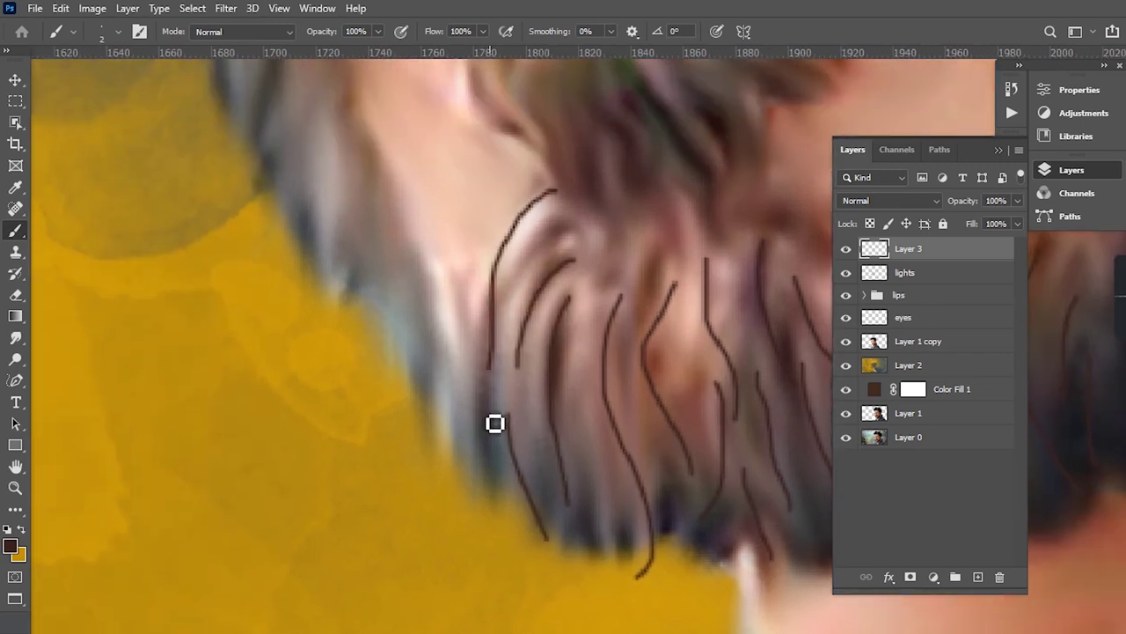
- Fill the beard's left side with further dense dark strands
{"action": "left_click_drag", "start_coordinate": [450, 335], "coordinate": [484, 494]}
{"action": "left_click_drag", "start_coordinate": [438, 329], "coordinate": [528, 420]}
{"action": "left_click_drag", "start_coordinate": [510, 351], "coordinate": [521, 526]}
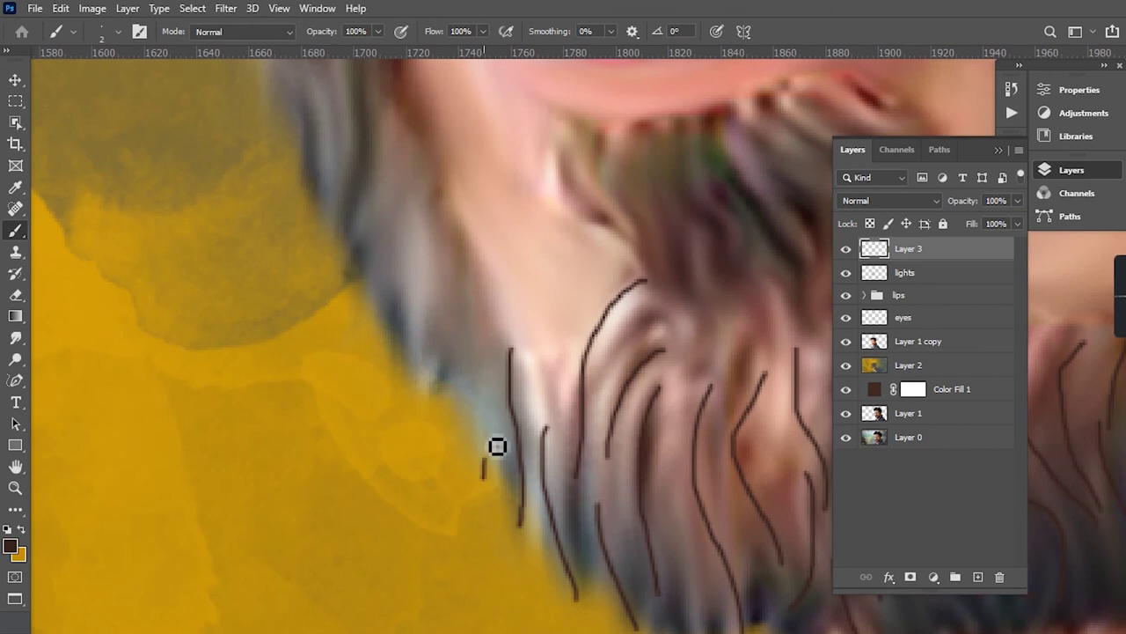
{"action": "left_click_drag", "start_coordinate": [497, 446], "coordinate": [509, 343]}
{"action": "left_click_drag", "start_coordinate": [493, 370], "coordinate": [515, 410]}
{"action": "left_click_drag", "start_coordinate": [634, 317], "coordinate": [537, 489]}
{"action": "left_click_drag", "start_coordinate": [602, 193], "coordinate": [550, 359]}
{"action": "mouse_move", "coordinate": [422, 278]}
{"action": "left_mouse_down"}
{"action": "mouse_move", "coordinate": [617, 287]}
{"action": "mouse_move", "coordinate": [621, 496]}
{"action": "left_mouse_up"}
- Draw thin dark strands along the sideburn near the eye
{"action": "scroll", "coordinate": [590, 360], "scroll_direction": "up", "scroll_amount": 2}
{"action": "left_click_drag", "start_coordinate": [563, 194], "coordinate": [524, 528]}
{"action": "scroll", "coordinate": [611, 399], "scroll_direction": "up", "scroll_amount": 2}
{"action": "left_click_drag", "start_coordinate": [635, 262], "coordinate": [630, 431]}
{"action": "left_click_drag", "start_coordinate": [554, 312], "coordinate": [581, 533]}
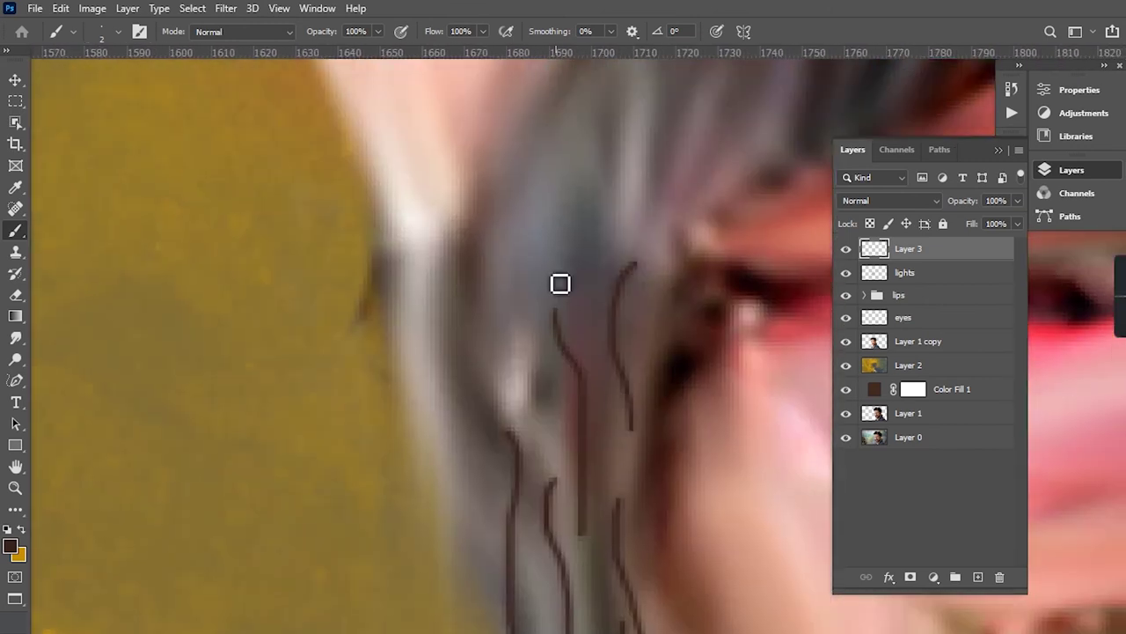
{"action": "left_click_drag", "start_coordinate": [504, 268], "coordinate": [441, 532]}
- Paint the first dark strands across the moustache
{"action": "scroll", "coordinate": [447, 196], "scroll_direction": "down", "scroll_amount": 3}
{"action": "scroll", "coordinate": [395, 432], "scroll_direction": "up", "scroll_amount": 2}
{"action": "left_click_drag", "start_coordinate": [472, 192], "coordinate": [414, 456]}
{"action": "scroll", "coordinate": [395, 432], "scroll_direction": "down", "scroll_amount": 4}
{"action": "scroll", "coordinate": [494, 364], "scroll_direction": "up", "scroll_amount": 4}
{"action": "left_click_drag", "start_coordinate": [494, 364], "coordinate": [511, 393]}
{"action": "mouse_move", "coordinate": [466, 280]}
{"action": "left_mouse_down"}
{"action": "mouse_move", "coordinate": [482, 383]}
{"action": "mouse_move", "coordinate": [447, 468]}
{"action": "left_mouse_up"}
{"action": "scroll", "coordinate": [511, 392], "scroll_direction": "up", "scroll_amount": 2}
{"action": "left_click_drag", "start_coordinate": [584, 220], "coordinate": [505, 414]}
{"action": "left_click_drag", "start_coordinate": [550, 368], "coordinate": [512, 244]}
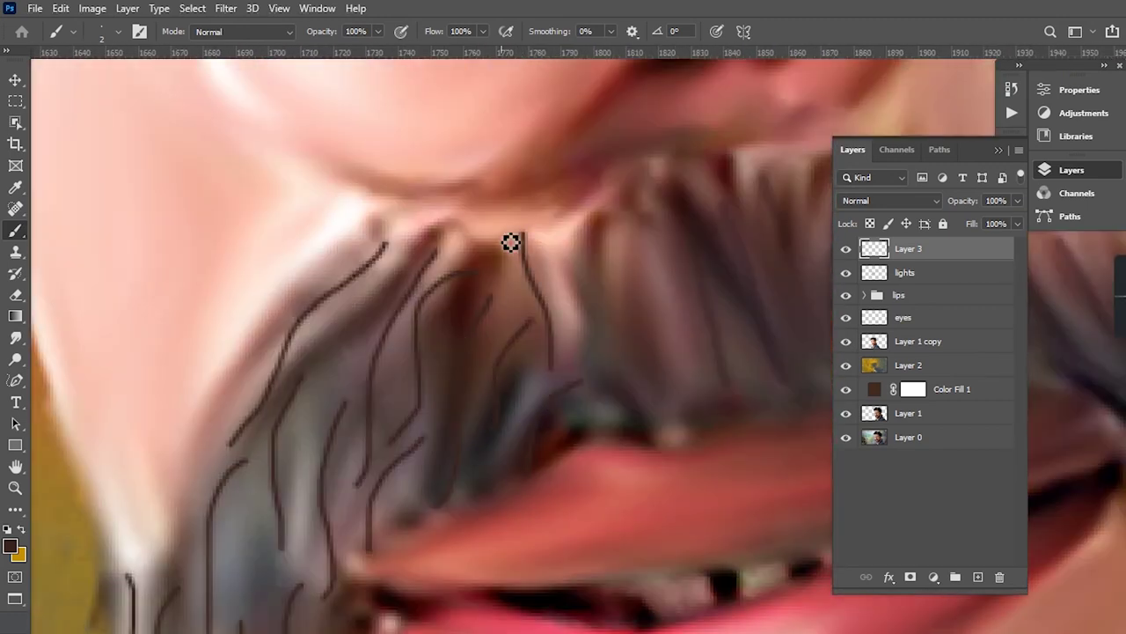
{"action": "scroll", "coordinate": [511, 243], "scroll_direction": "down", "scroll_amount": 2}
{"action": "left_click_drag", "start_coordinate": [484, 303], "coordinate": [449, 420]}
- Add more moustache strands, then pan toward the cheek and beard
{"action": "scroll", "coordinate": [490, 395], "scroll_direction": "down", "scroll_amount": 2}
{"action": "scroll", "coordinate": [343, 118], "scroll_direction": "up", "scroll_amount": 3}
{"action": "scroll", "coordinate": [342, 118], "scroll_direction": "up", "scroll_amount": 1}
{"action": "mouse_move", "coordinate": [440, 357]}
{"action": "left_mouse_down"}
{"action": "mouse_move", "coordinate": [418, 176]}
{"action": "mouse_move", "coordinate": [431, 233]}
{"action": "left_mouse_up"}
{"action": "left_click_drag", "start_coordinate": [498, 176], "coordinate": [485, 239]}
{"action": "left_click_drag", "start_coordinate": [529, 163], "coordinate": [598, 282]}
{"action": "left_click_drag", "start_coordinate": [638, 237], "coordinate": [663, 343]}
{"action": "left_click_drag", "start_coordinate": [616, 198], "coordinate": [722, 321]}
{"action": "left_click_drag", "start_coordinate": [694, 373], "coordinate": [599, 241]}
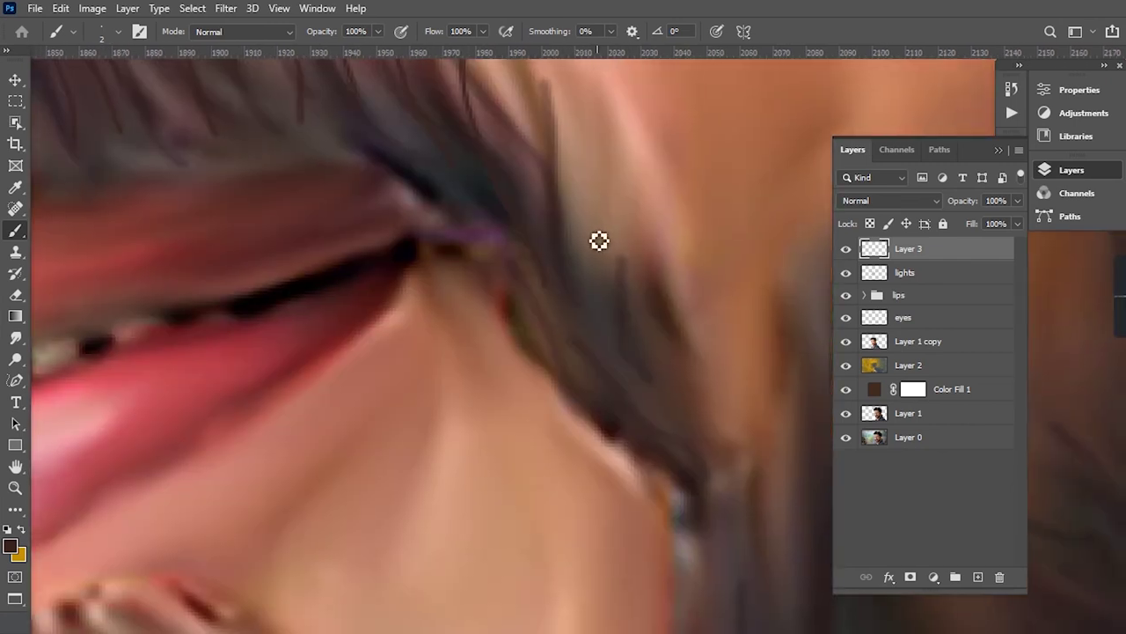
{"action": "scroll", "coordinate": [599, 241], "scroll_direction": "down", "scroll_amount": 2}
{"action": "scroll", "coordinate": [537, 409], "scroll_direction": "down", "scroll_amount": 2}
- Paint thin hair strands beside the ear and upper beard
{"action": "scroll", "coordinate": [549, 423], "scroll_direction": "down", "scroll_amount": 2}
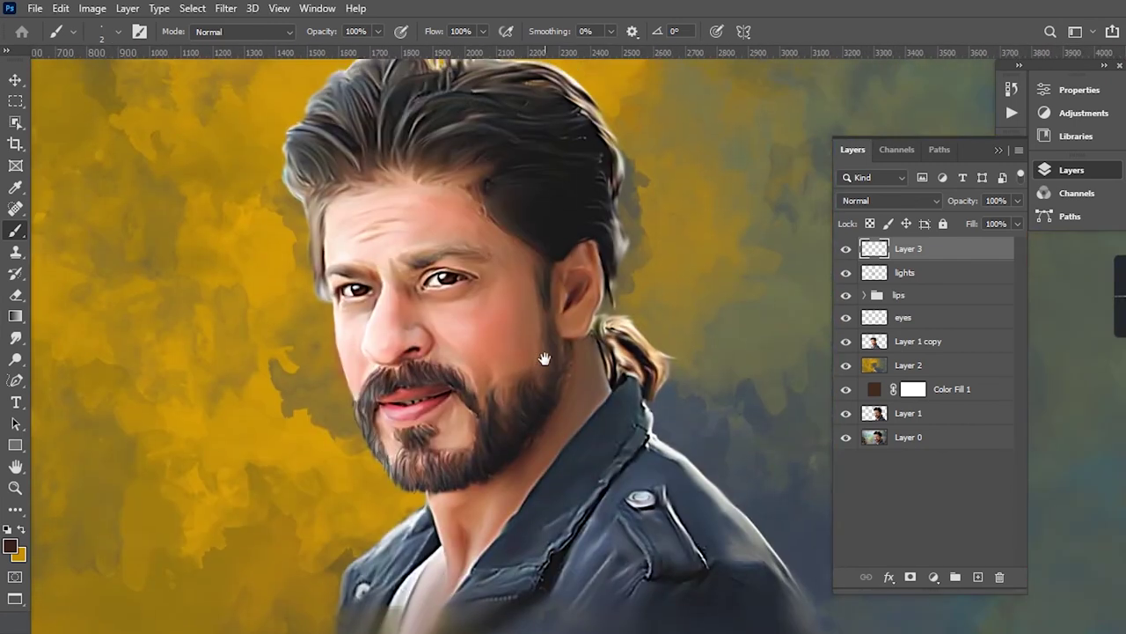
{"action": "scroll", "coordinate": [515, 428], "scroll_direction": "up", "scroll_amount": 5}
{"action": "left_click_drag", "start_coordinate": [617, 203], "coordinate": [576, 352]}
{"action": "scroll", "coordinate": [598, 440], "scroll_direction": "up", "scroll_amount": 3}
{"action": "left_click_drag", "start_coordinate": [537, 484], "coordinate": [509, 334]}
{"action": "scroll", "coordinate": [546, 352], "scroll_direction": "down", "scroll_amount": 2}
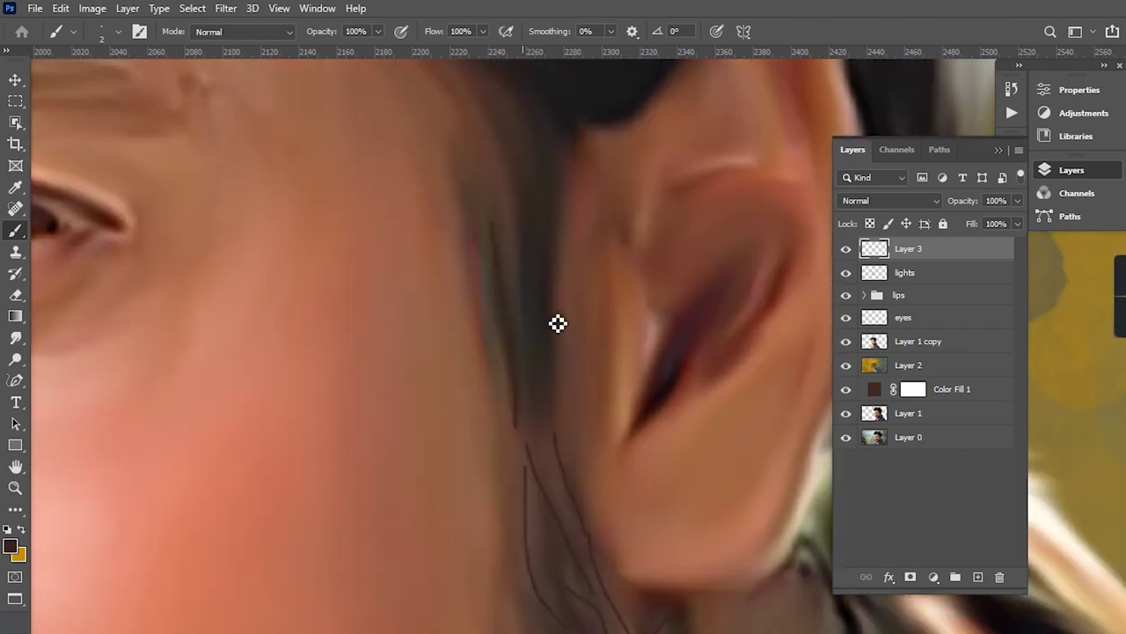
{"action": "scroll", "coordinate": [559, 422], "scroll_direction": "up", "scroll_amount": 3}
{"action": "scroll", "coordinate": [528, 334], "scroll_direction": "up", "scroll_amount": 2}
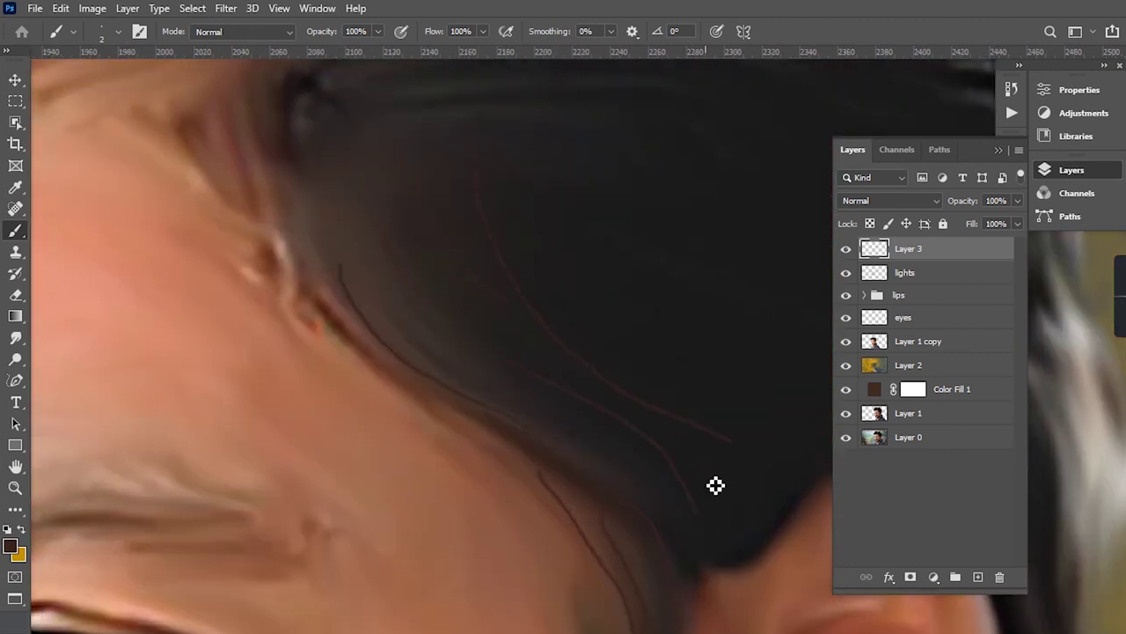
- Move to the front hairline and draw fine dark strands along it
{"action": "scroll", "coordinate": [564, 290], "scroll_direction": "down", "scroll_amount": 2}
{"action": "scroll", "coordinate": [450, 307], "scroll_direction": "up", "scroll_amount": 2}
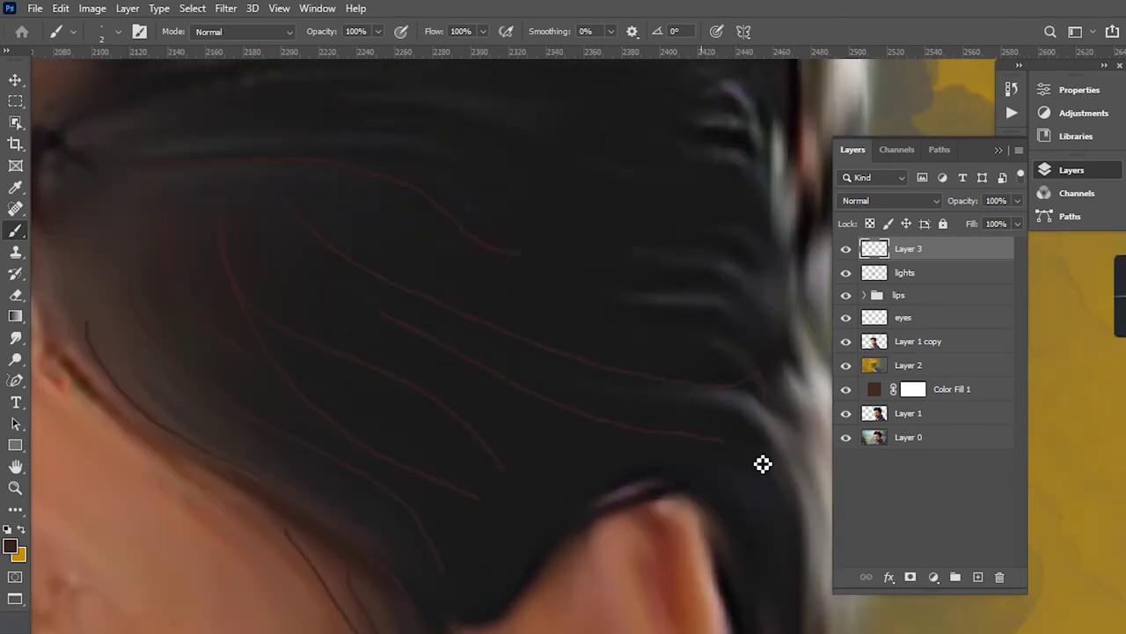
{"action": "scroll", "coordinate": [349, 308], "scroll_direction": "left", "scroll_amount": 5}
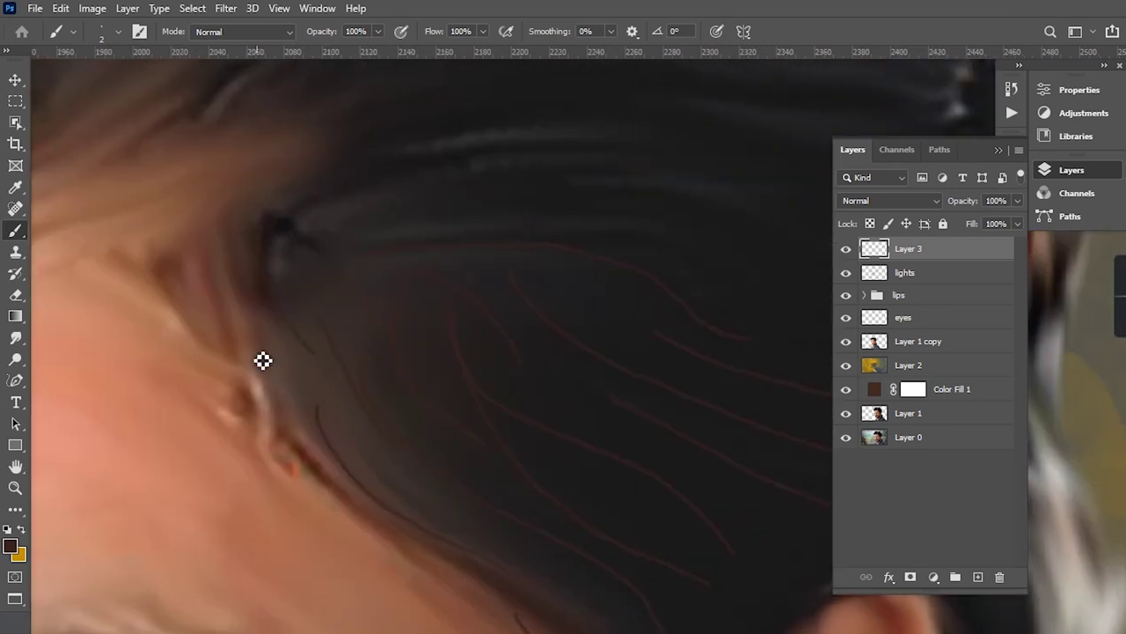
{"action": "scroll", "coordinate": [576, 209], "scroll_direction": "right", "scroll_amount": 3}
{"action": "scroll", "coordinate": [302, 292], "scroll_direction": "right", "scroll_amount": 2}
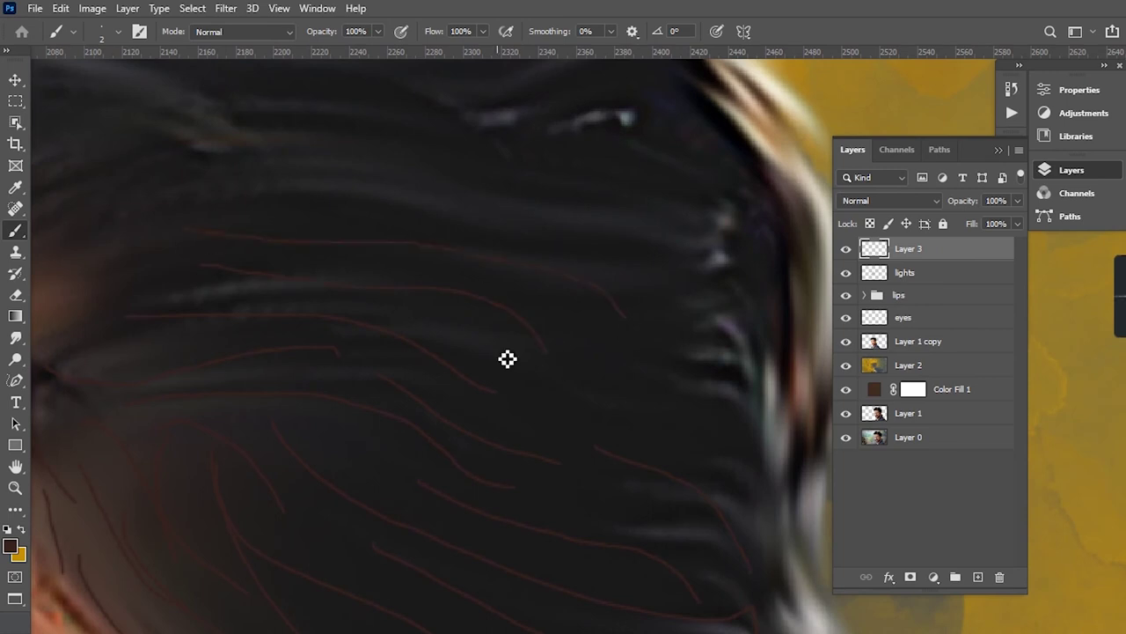
{"action": "scroll", "coordinate": [508, 359], "scroll_direction": "down", "scroll_amount": 2}
{"action": "scroll", "coordinate": [125, 347], "scroll_direction": "up", "scroll_amount": 2}
{"action": "scroll", "coordinate": [407, 282], "scroll_direction": "left", "scroll_amount": 8}
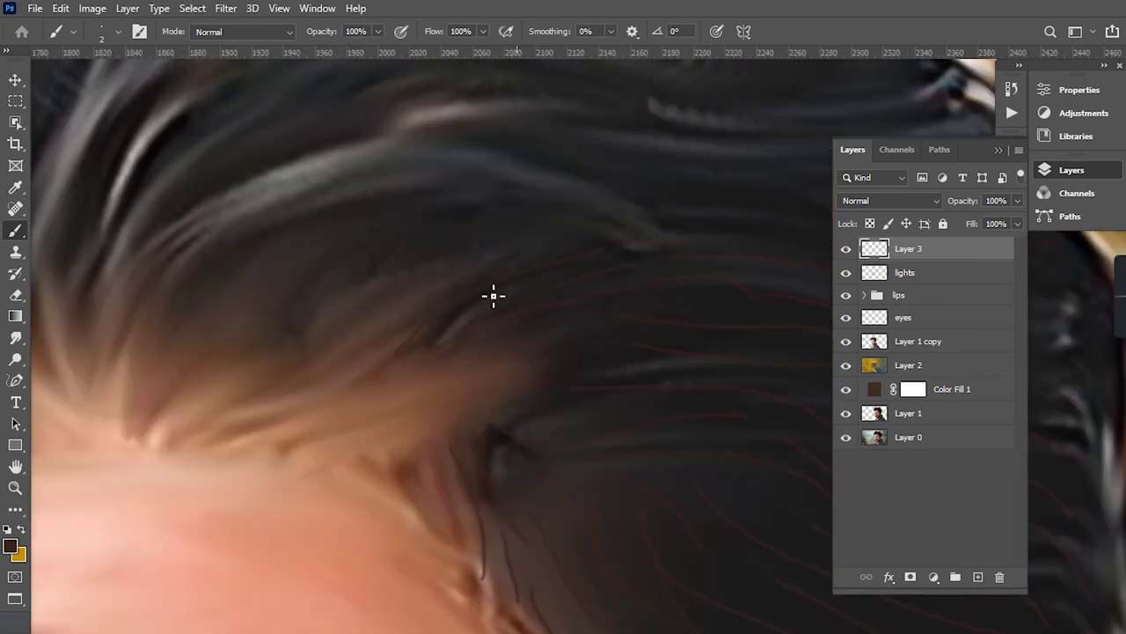
{"action": "left_click_drag", "start_coordinate": [238, 231], "coordinate": [467, 355]}
{"action": "left_click_drag", "start_coordinate": [314, 477], "coordinate": [341, 557]}
{"action": "left_click_drag", "start_coordinate": [555, 333], "coordinate": [757, 334]}
{"action": "left_click_drag", "start_coordinate": [499, 370], "coordinate": [582, 348]}
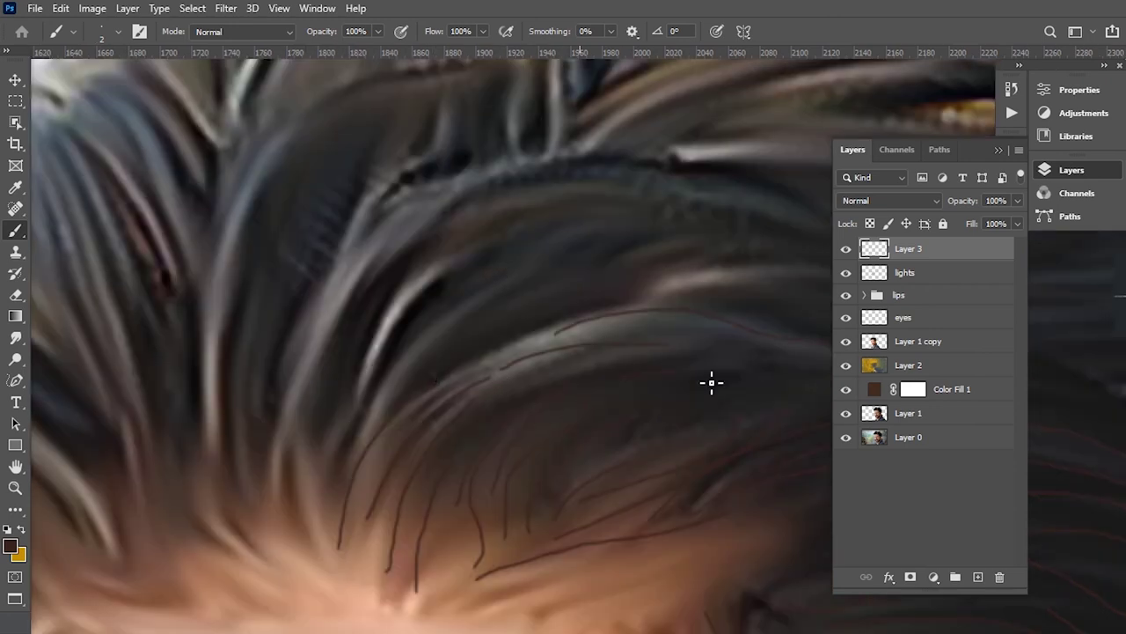
{"action": "scroll", "coordinate": [531, 468], "scroll_direction": "down", "scroll_amount": 2}
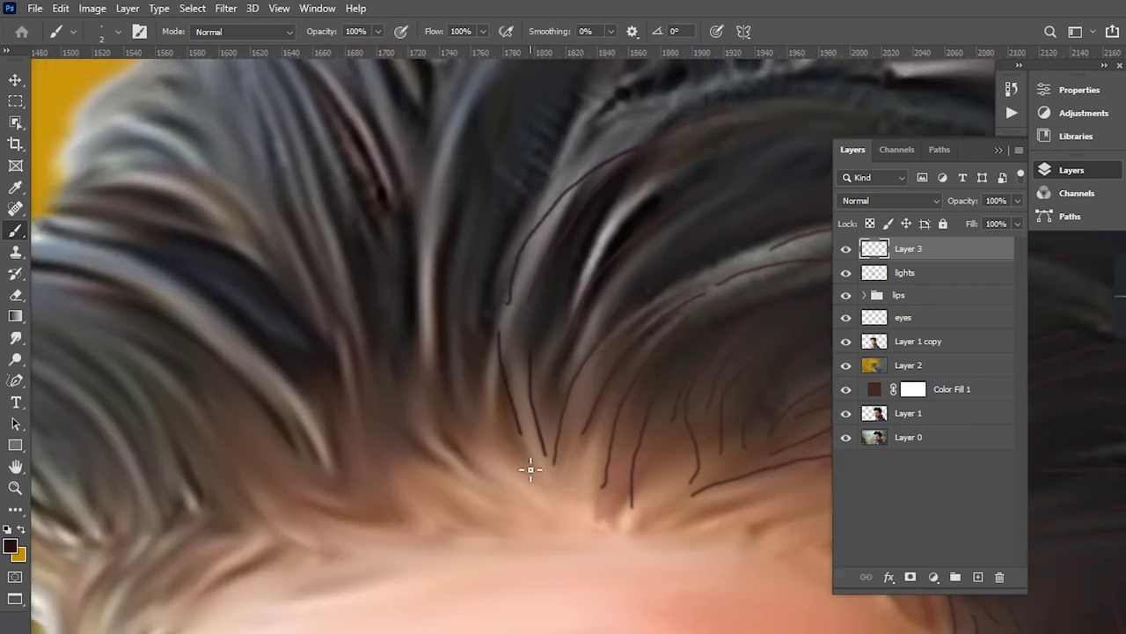
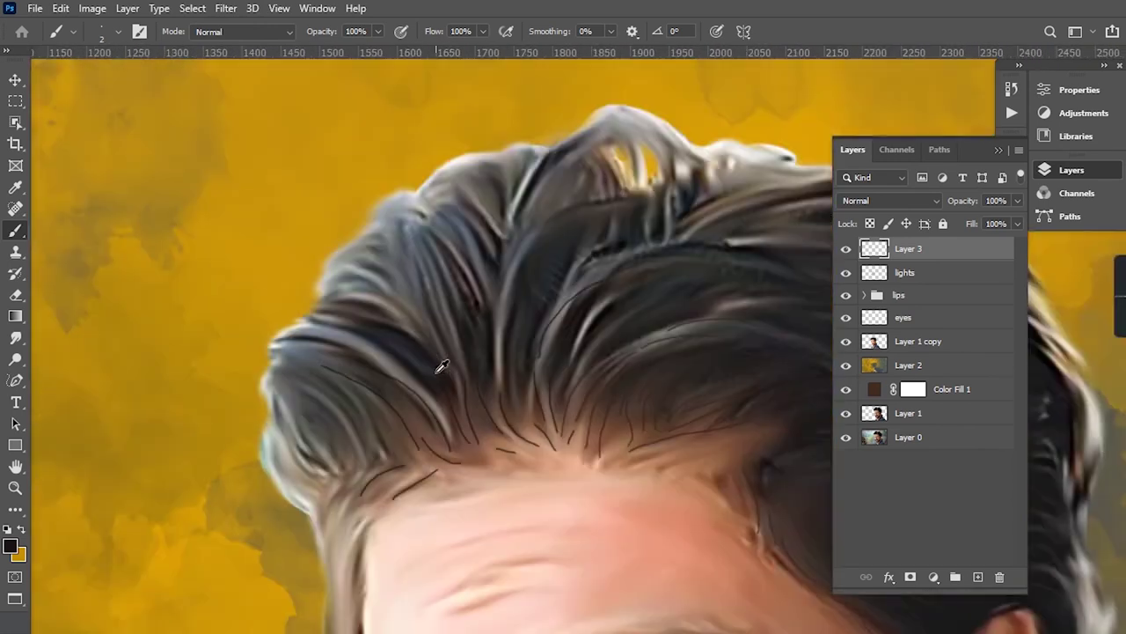
- Draw a thin dark strand along the hairline with the 2 px black brush
{"action": "scroll", "coordinate": [440, 365], "scroll_direction": "up", "scroll_amount": 1}
{"action": "left_click_drag", "start_coordinate": [227, 332], "coordinate": [344, 357]}
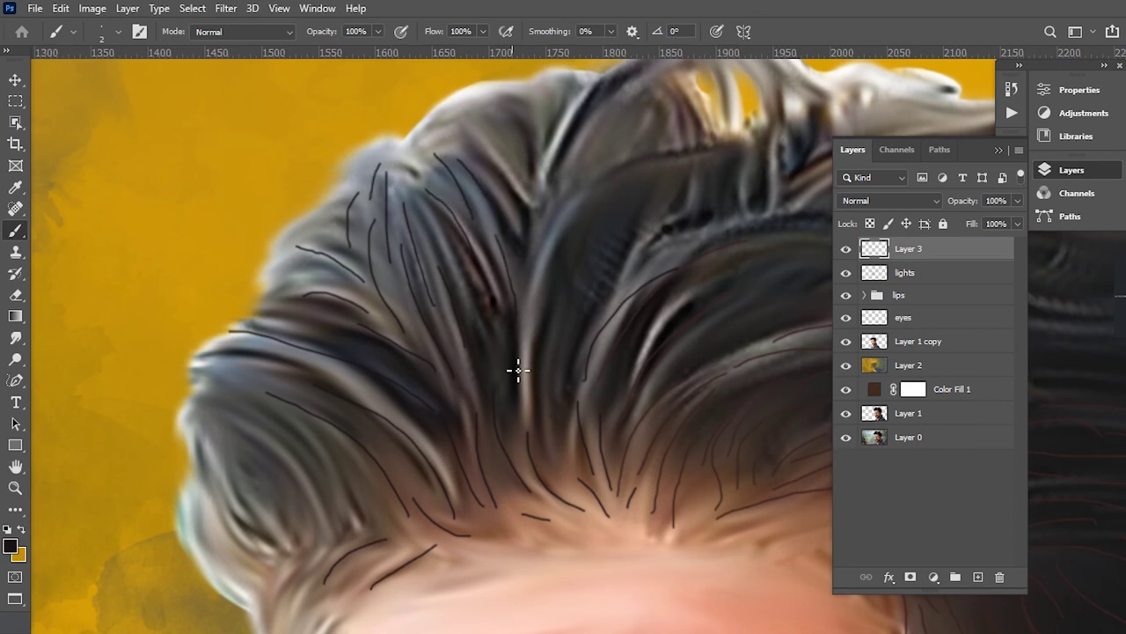
{"action": "scroll", "coordinate": [539, 413], "scroll_direction": "up", "scroll_amount": 2}
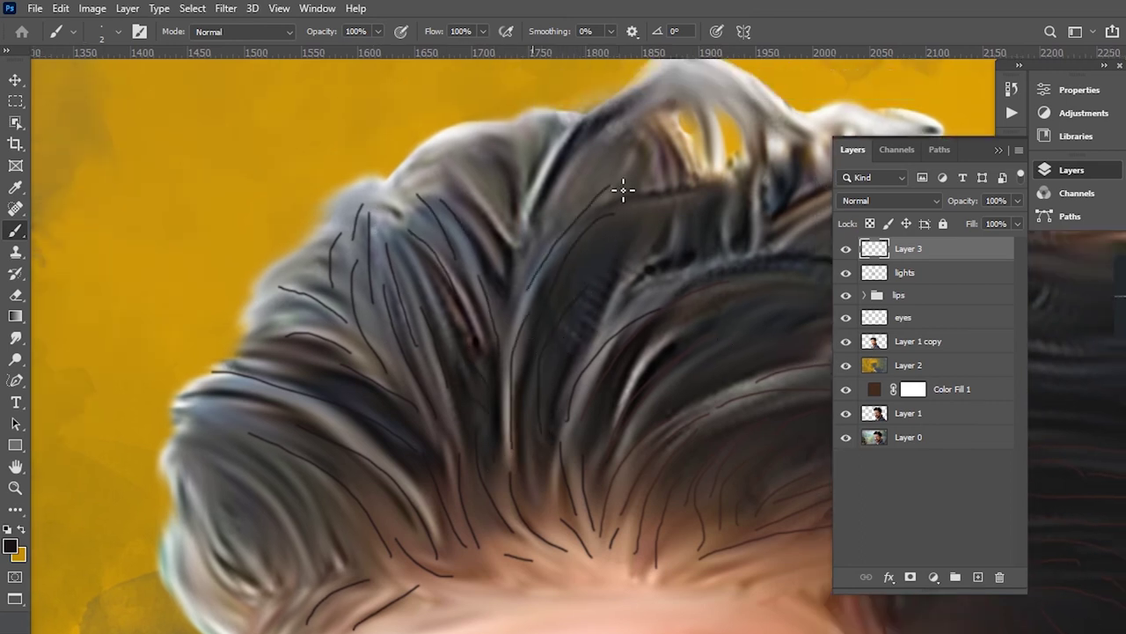
{"action": "scroll", "coordinate": [622, 190], "scroll_direction": "up", "scroll_amount": 2}
- Draw thin dark strands across the upper-left and top of the hair
{"action": "left_click_drag", "start_coordinate": [185, 176], "coordinate": [286, 216]}
{"action": "left_click_drag", "start_coordinate": [236, 138], "coordinate": [307, 201]}
{"action": "left_click_drag", "start_coordinate": [358, 132], "coordinate": [345, 273]}
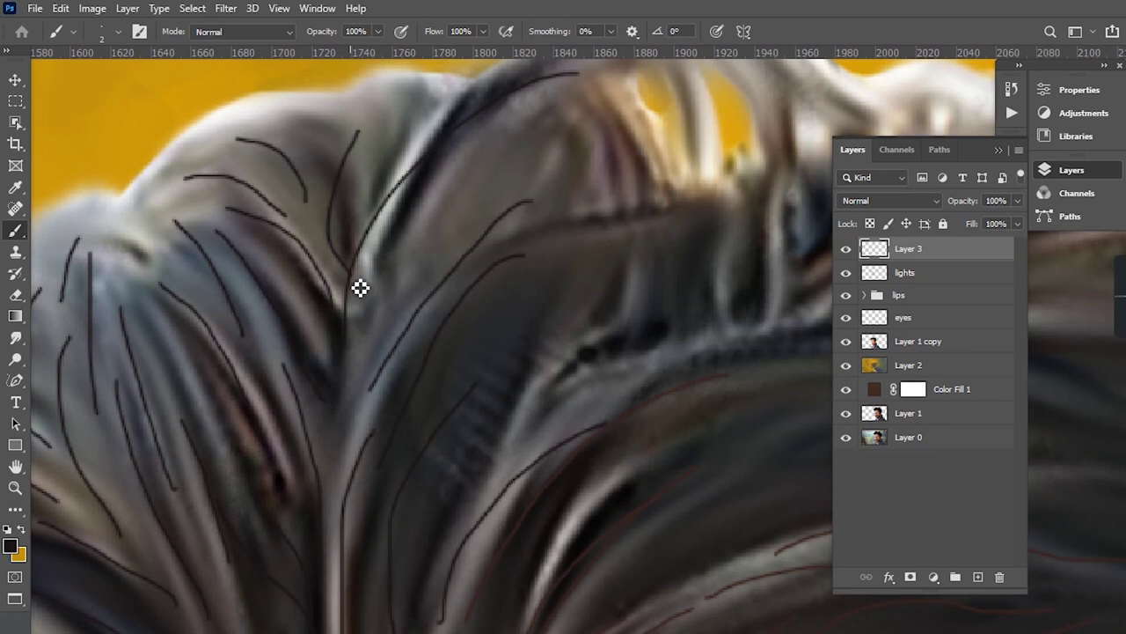
{"action": "left_click_drag", "start_coordinate": [428, 88], "coordinate": [354, 207]}
{"action": "scroll", "coordinate": [447, 259], "scroll_direction": "up", "scroll_amount": 3}
{"action": "left_click_drag", "start_coordinate": [475, 122], "coordinate": [401, 216]}
{"action": "scroll", "coordinate": [484, 201], "scroll_direction": "up", "scroll_amount": 1}
{"action": "left_click_drag", "start_coordinate": [522, 181], "coordinate": [651, 237]}
{"action": "left_click_drag", "start_coordinate": [506, 243], "coordinate": [544, 354]}
- Paint thin black strands through the middle of the hair
{"action": "left_click_drag", "start_coordinate": [495, 323], "coordinate": [544, 352]}
{"action": "left_click_drag", "start_coordinate": [563, 291], "coordinate": [623, 356]}
{"action": "mouse_move", "coordinate": [553, 204]}
{"action": "left_mouse_down"}
{"action": "mouse_move", "coordinate": [584, 359]}
{"action": "mouse_move", "coordinate": [410, 404]}
{"action": "left_mouse_up"}
{"action": "mouse_move", "coordinate": [482, 296]}
{"action": "left_mouse_down"}
{"action": "mouse_move", "coordinate": [417, 378]}
{"action": "mouse_move", "coordinate": [757, 305]}
{"action": "left_mouse_up"}
{"action": "scroll", "coordinate": [354, 511], "scroll_direction": "down", "scroll_amount": 2}
{"action": "scroll", "coordinate": [472, 382], "scroll_direction": "right", "scroll_amount": 3}
- Add a long black strand along the hair top and more strands inside the hair
{"action": "left_click_drag", "start_coordinate": [440, 324], "coordinate": [660, 280]}
{"action": "scroll", "coordinate": [705, 391], "scroll_direction": "right", "scroll_amount": 3}
{"action": "left_click_drag", "start_coordinate": [197, 414], "coordinate": [517, 378]}
{"action": "left_click_drag", "start_coordinate": [785, 343], "coordinate": [661, 440]}
{"action": "scroll", "coordinate": [661, 445], "scroll_direction": "down", "scroll_amount": 2}
{"action": "left_click_drag", "start_coordinate": [250, 440], "coordinate": [440, 436]}
{"action": "left_click_drag", "start_coordinate": [363, 280], "coordinate": [489, 275]}
- Draw dark strands where the hair meets the shoulder
{"action": "scroll", "coordinate": [670, 366], "scroll_direction": "left", "scroll_amount": 2}
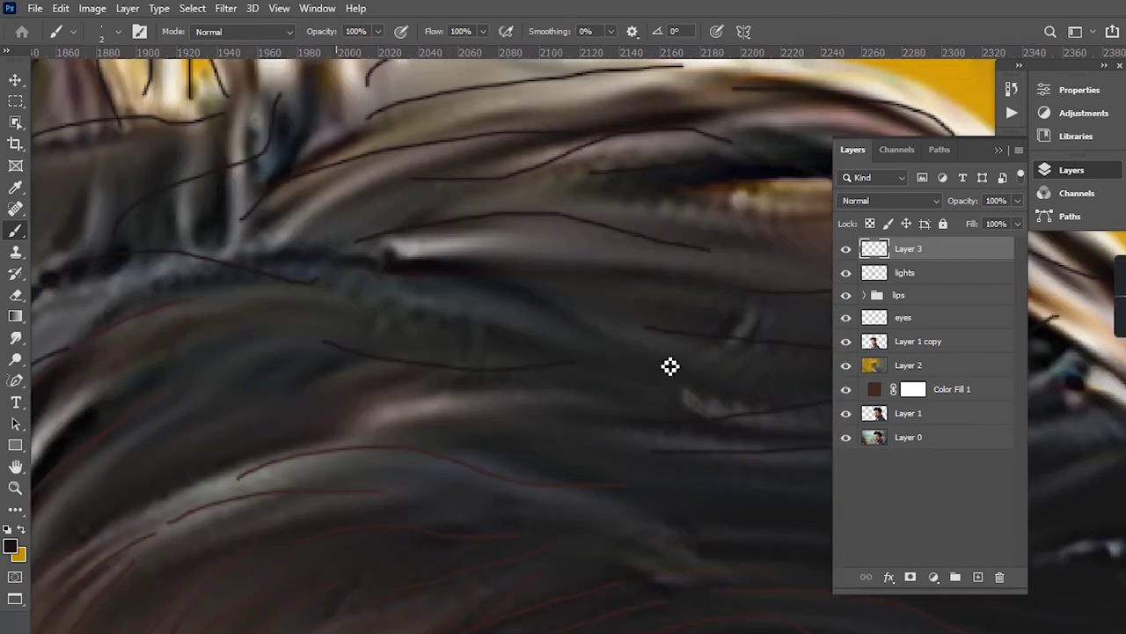
{"action": "scroll", "coordinate": [407, 264], "scroll_direction": "down", "scroll_amount": 3}
{"action": "scroll", "coordinate": [621, 428], "scroll_direction": "right", "scroll_amount": 3}
{"action": "scroll", "coordinate": [736, 291], "scroll_direction": "down", "scroll_amount": 2}
{"action": "scroll", "coordinate": [610, 479], "scroll_direction": "right", "scroll_amount": 2}
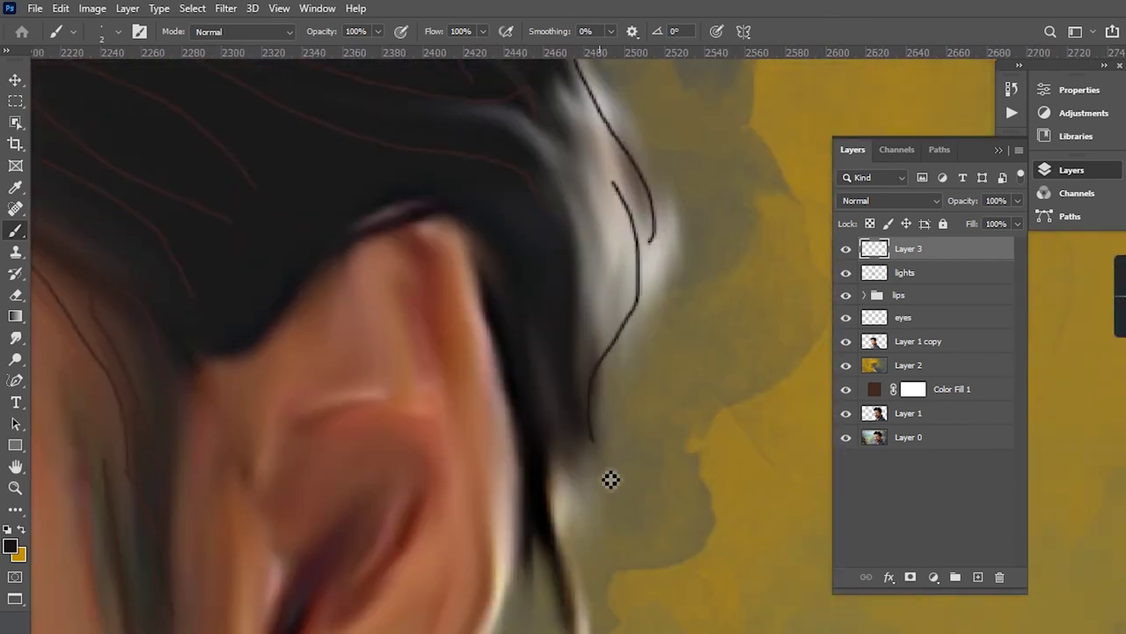
{"action": "scroll", "coordinate": [611, 479], "scroll_direction": "left", "scroll_amount": 3}
{"action": "scroll", "coordinate": [701, 171], "scroll_direction": "down", "scroll_amount": 3}
{"action": "scroll", "coordinate": [689, 201], "scroll_direction": "up", "scroll_amount": 2}
{"action": "left_click_drag", "start_coordinate": [709, 143], "coordinate": [417, 206]}
{"action": "mouse_move", "coordinate": [510, 222]}
{"action": "left_mouse_down"}
{"action": "mouse_move", "coordinate": [566, 264]}
{"action": "mouse_move", "coordinate": [339, 229]}
{"action": "mouse_move", "coordinate": [610, 325]}
{"action": "left_mouse_up"}
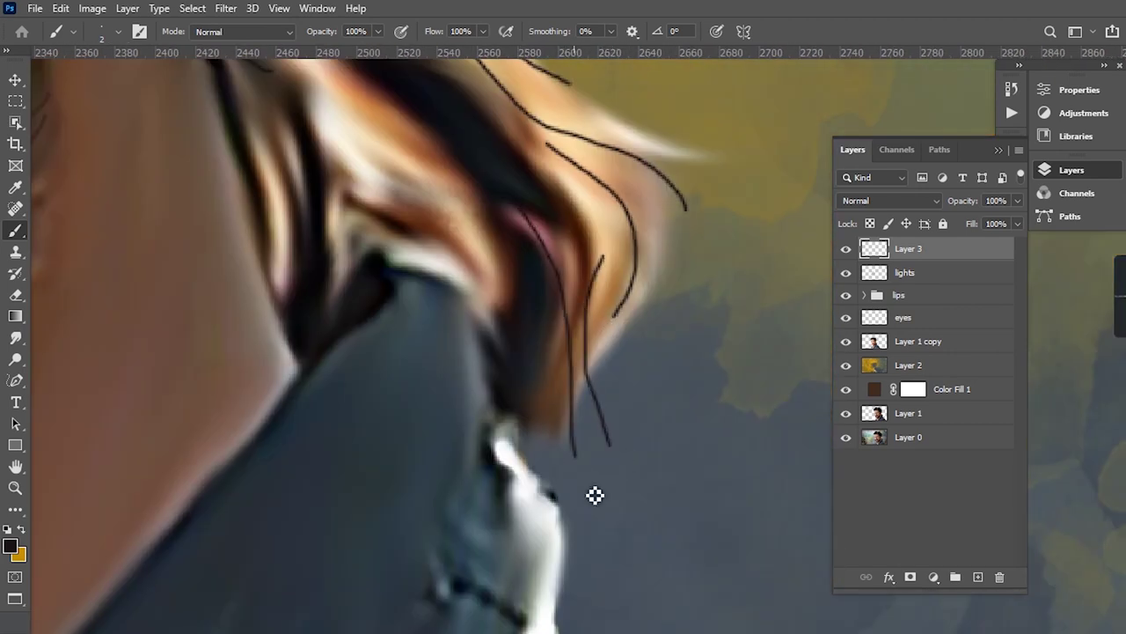
- Trace dark strands along the outer edge of the hair above the neck
{"action": "left_click_drag", "start_coordinate": [565, 187], "coordinate": [618, 359]}
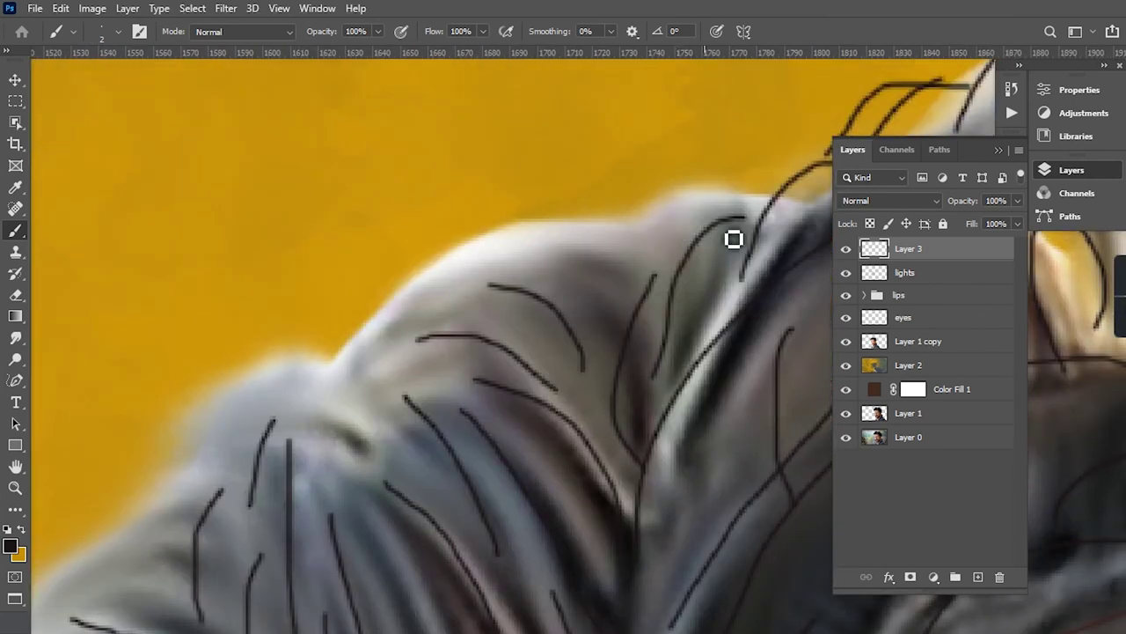
{"action": "left_click_drag", "start_coordinate": [734, 239], "coordinate": [586, 238]}
{"action": "left_click_drag", "start_coordinate": [533, 294], "coordinate": [438, 410]}
{"action": "left_click_drag", "start_coordinate": [528, 264], "coordinate": [451, 448]}
{"action": "mouse_move", "coordinate": [616, 202]}
{"action": "left_mouse_down"}
{"action": "mouse_move", "coordinate": [523, 343]}
{"action": "mouse_move", "coordinate": [625, 369]}
{"action": "mouse_move", "coordinate": [498, 362]}
{"action": "left_mouse_up"}
{"action": "left_click_drag", "start_coordinate": [480, 123], "coordinate": [438, 264]}
- Add more black strands across the hair, down the temple edge and near the eye
{"action": "mouse_move", "coordinate": [378, 150]}
{"action": "left_mouse_down"}
{"action": "mouse_move", "coordinate": [568, 440]}
{"action": "mouse_move", "coordinate": [479, 378]}
{"action": "left_mouse_up"}
{"action": "left_click_drag", "start_coordinate": [467, 215], "coordinate": [572, 440]}
{"action": "left_click_drag", "start_coordinate": [510, 369], "coordinate": [539, 490]}
{"action": "mouse_move", "coordinate": [403, 418]}
{"action": "left_mouse_down"}
{"action": "mouse_move", "coordinate": [518, 231]}
{"action": "mouse_move", "coordinate": [453, 488]}
{"action": "left_mouse_up"}
{"action": "left_click_drag", "start_coordinate": [334, 211], "coordinate": [508, 544]}
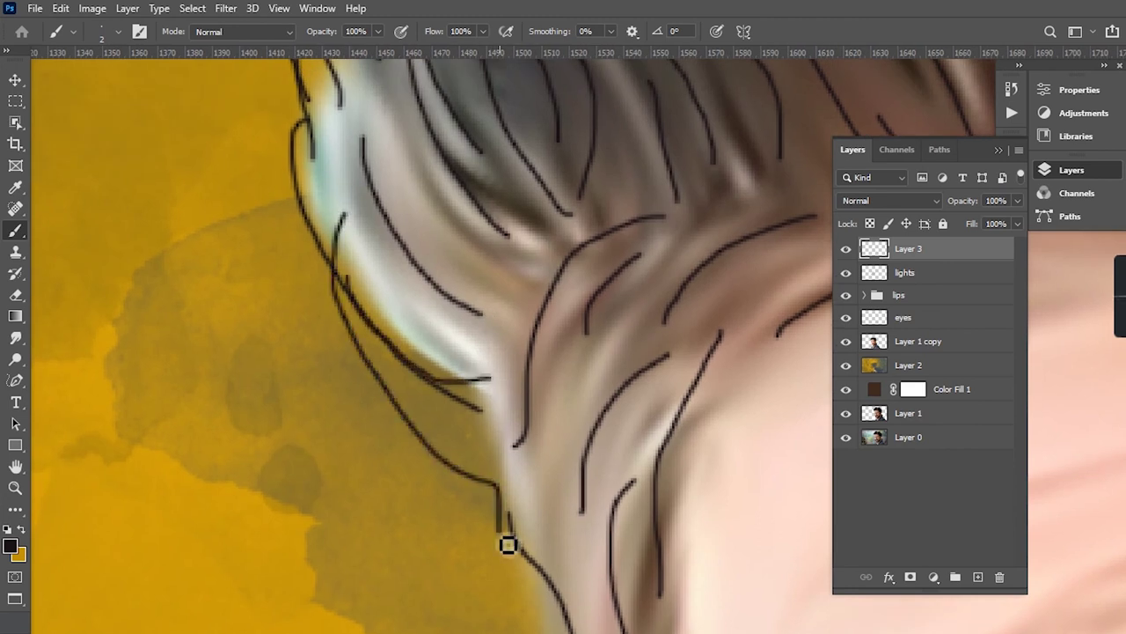
{"action": "mouse_move", "coordinate": [485, 164]}
{"action": "left_mouse_down"}
{"action": "mouse_move", "coordinate": [449, 232]}
{"action": "mouse_move", "coordinate": [423, 422]}
{"action": "left_mouse_up"}
{"action": "left_click_drag", "start_coordinate": [427, 246], "coordinate": [520, 454]}
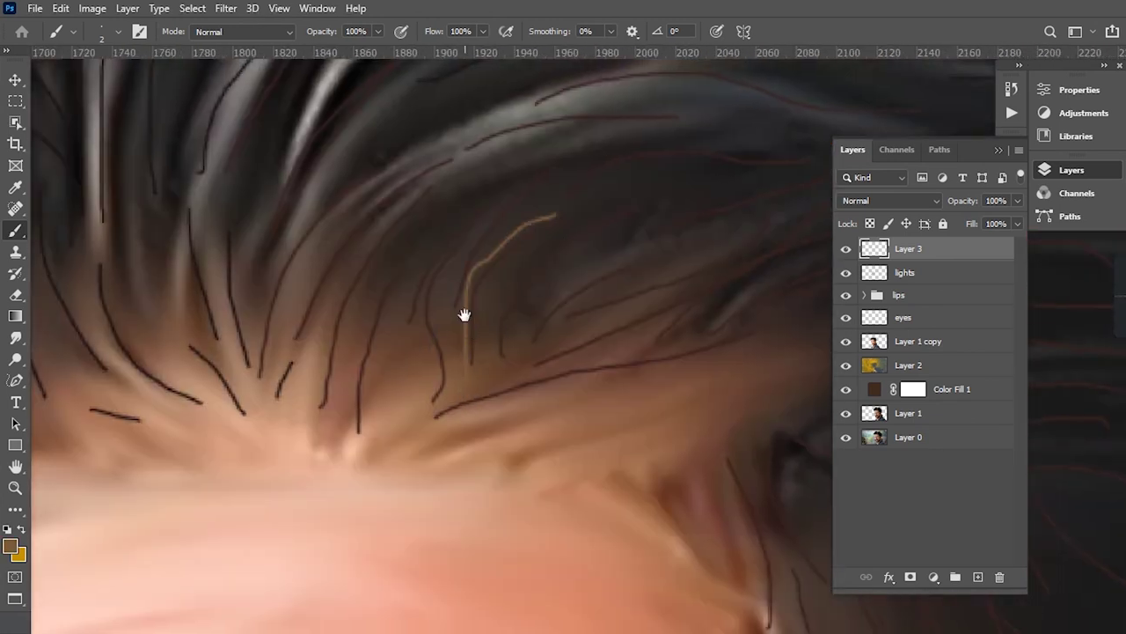
- Add one dark hairline strand, then light-brown strands over the hairline
{"action": "left_click_drag", "start_coordinate": [398, 321], "coordinate": [394, 423]}
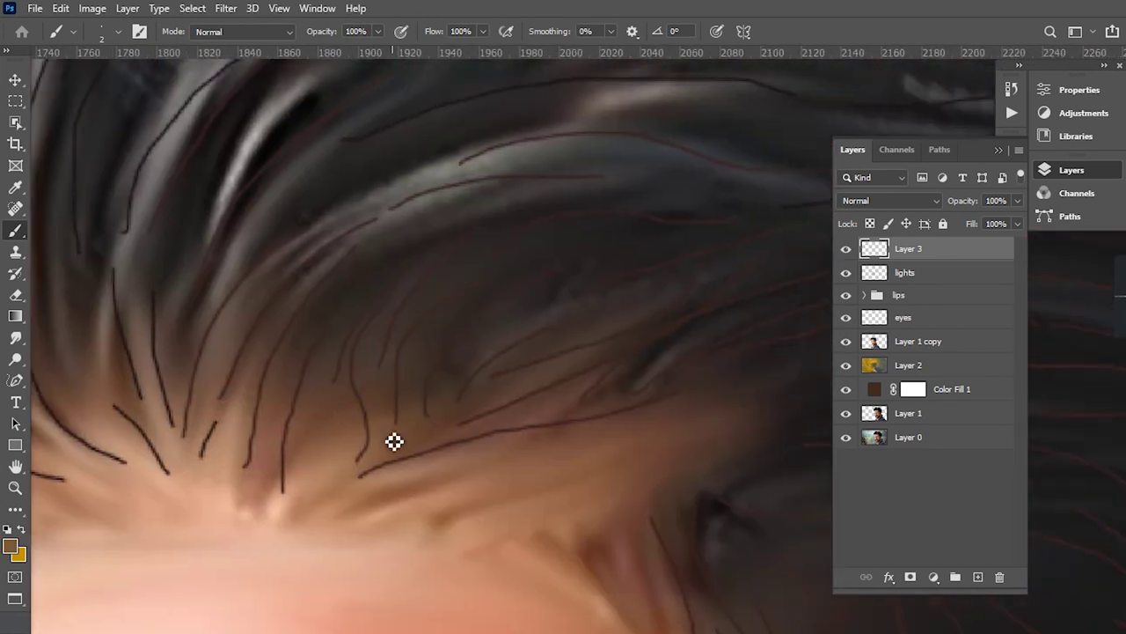
{"action": "left_click_drag", "start_coordinate": [291, 432], "coordinate": [327, 266]}
{"action": "left_click_drag", "start_coordinate": [246, 330], "coordinate": [325, 206]}
{"action": "left_click_drag", "start_coordinate": [181, 352], "coordinate": [216, 268]}
- Paint long light-brown strands across the top of the hair
{"action": "left_click_drag", "start_coordinate": [338, 383], "coordinate": [493, 201]}
{"action": "left_click_drag", "start_coordinate": [513, 153], "coordinate": [677, 171]}
{"action": "left_click_drag", "start_coordinate": [418, 150], "coordinate": [619, 115]}
{"action": "left_click_drag", "start_coordinate": [444, 339], "coordinate": [860, 225]}
{"action": "left_click_drag", "start_coordinate": [229, 379], "coordinate": [686, 272]}
{"action": "scroll", "coordinate": [382, 385], "scroll_direction": "down", "scroll_amount": 2}
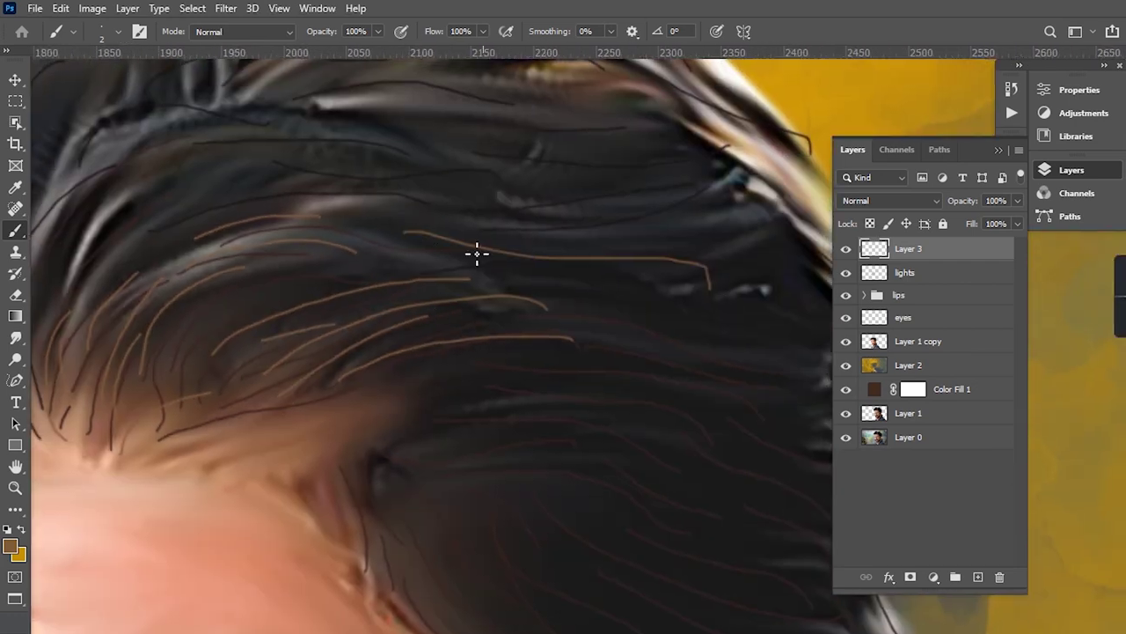
{"action": "scroll", "coordinate": [499, 279], "scroll_direction": "down", "scroll_amount": 2}
{"action": "scroll", "coordinate": [498, 279], "scroll_direction": "right", "scroll_amount": 2}
- Add light-brown strands through the middle of the hair
{"action": "left_click_drag", "start_coordinate": [302, 332], "coordinate": [444, 303]}
{"action": "left_click_drag", "start_coordinate": [330, 361], "coordinate": [599, 380]}
{"action": "left_click_drag", "start_coordinate": [454, 264], "coordinate": [757, 445]}
{"action": "left_click_drag", "start_coordinate": [466, 403], "coordinate": [573, 518]}
{"action": "scroll", "coordinate": [573, 518], "scroll_direction": "down", "scroll_amount": 3}
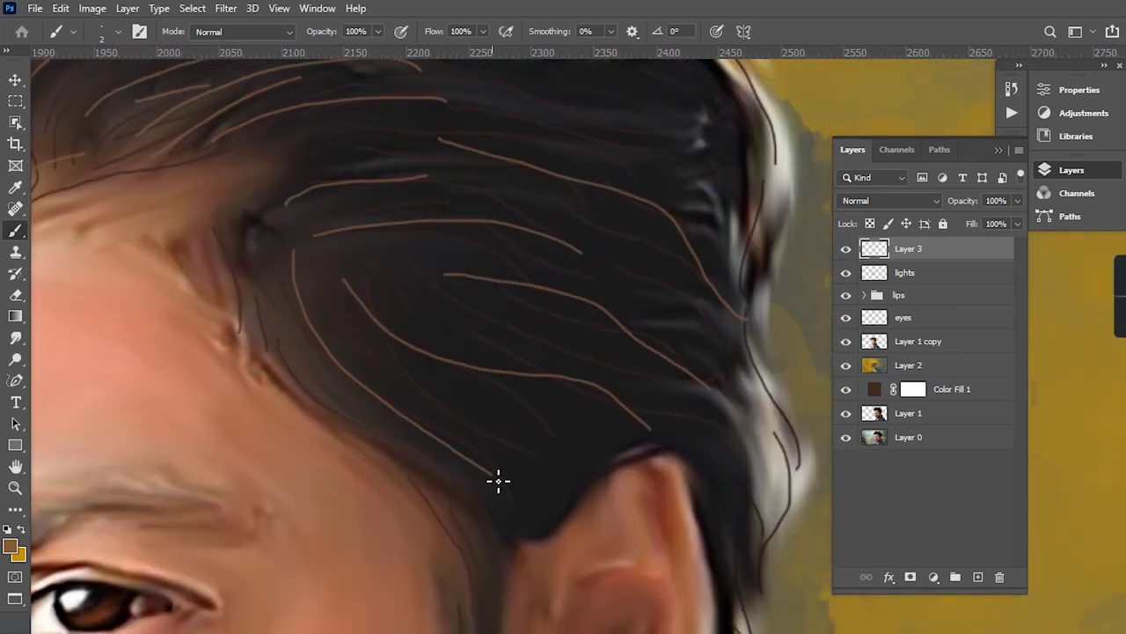
{"action": "left_click_drag", "start_coordinate": [414, 387], "coordinate": [498, 480]}
{"action": "scroll", "coordinate": [499, 480], "scroll_direction": "down", "scroll_amount": 2}
{"action": "left_click_drag", "start_coordinate": [299, 185], "coordinate": [347, 313]}
{"action": "left_click_drag", "start_coordinate": [459, 365], "coordinate": [497, 469]}
{"action": "scroll", "coordinate": [497, 493], "scroll_direction": "down", "scroll_amount": 2}
{"action": "scroll", "coordinate": [300, 255], "scroll_direction": "up", "scroll_amount": 3}
- Add light-brown strands above the ear, undoing one misplaced strand and redrawing it lower
{"action": "mouse_move", "coordinate": [299, 254]}
{"action": "left_mouse_down"}
{"action": "mouse_move", "coordinate": [370, 343]}
{"action": "mouse_move", "coordinate": [440, 370]}
{"action": "mouse_move", "coordinate": [413, 299]}
{"action": "left_mouse_up"}
{"action": "scroll", "coordinate": [284, 235], "scroll_direction": "right", "scroll_amount": 2}
{"action": "scroll", "coordinate": [284, 234], "scroll_direction": "up", "scroll_amount": 1}
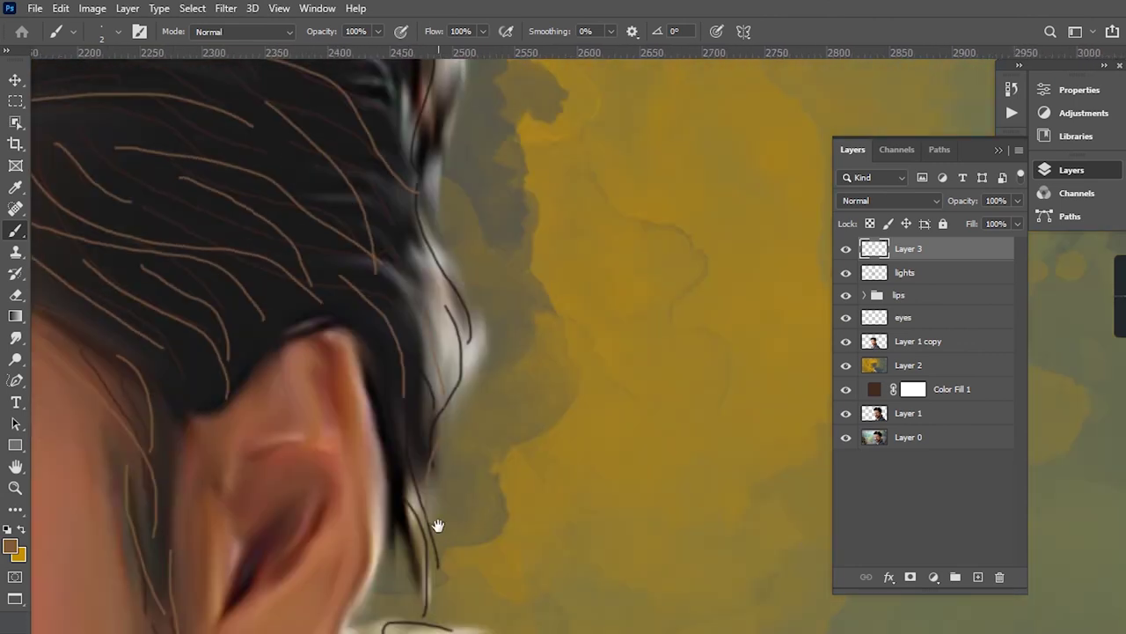
{"action": "left_click_drag", "start_coordinate": [437, 525], "coordinate": [420, 349]}
{"action": "scroll", "coordinate": [452, 403], "scroll_direction": "down", "scroll_amount": 3}
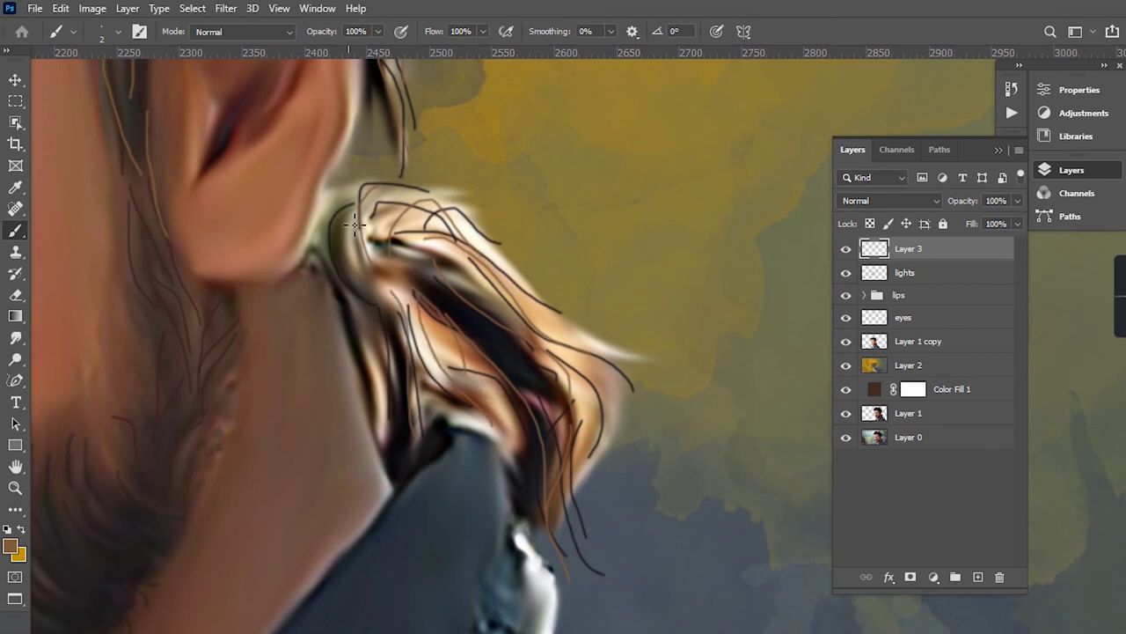
{"action": "left_click_drag", "start_coordinate": [354, 224], "coordinate": [472, 401]}
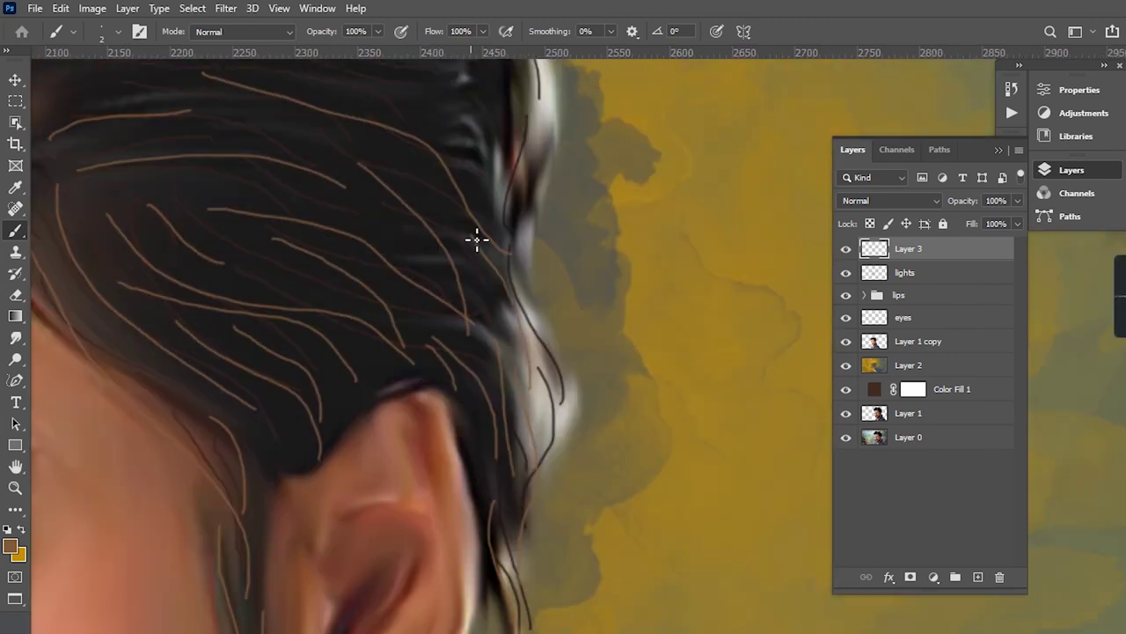
{"action": "left_click_drag", "start_coordinate": [476, 239], "coordinate": [548, 444]}
{"action": "key", "text": "ctrl+z"}
{"action": "left_click_drag", "start_coordinate": [368, 407], "coordinate": [507, 450]}
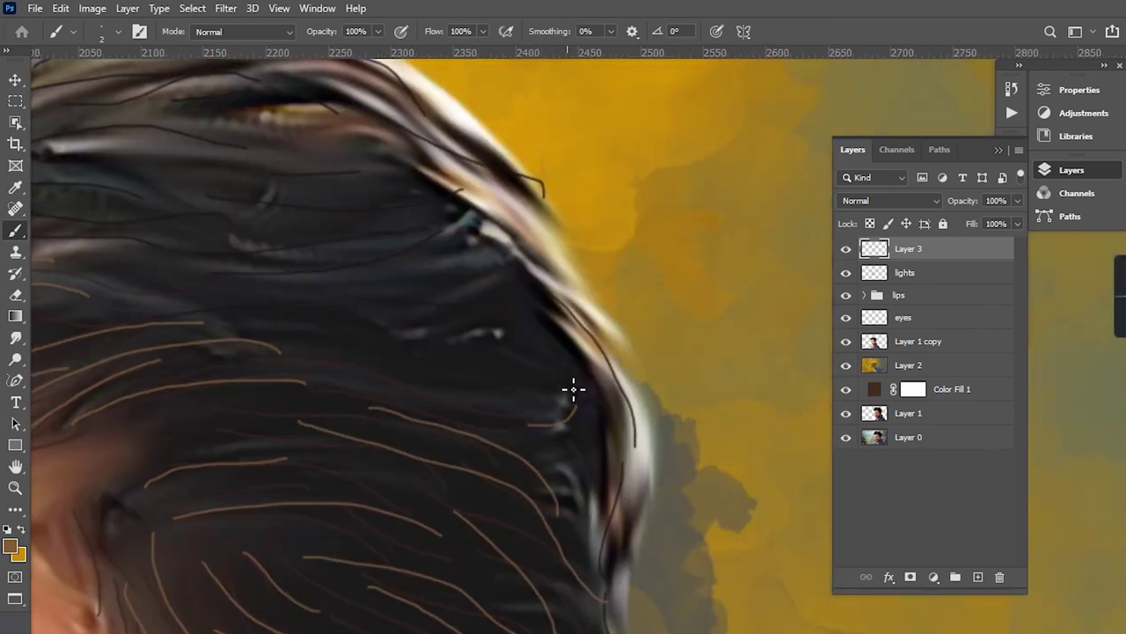
- Add faint light strands along the hair top against the background
{"action": "left_click_drag", "start_coordinate": [560, 381], "coordinate": [664, 543]}
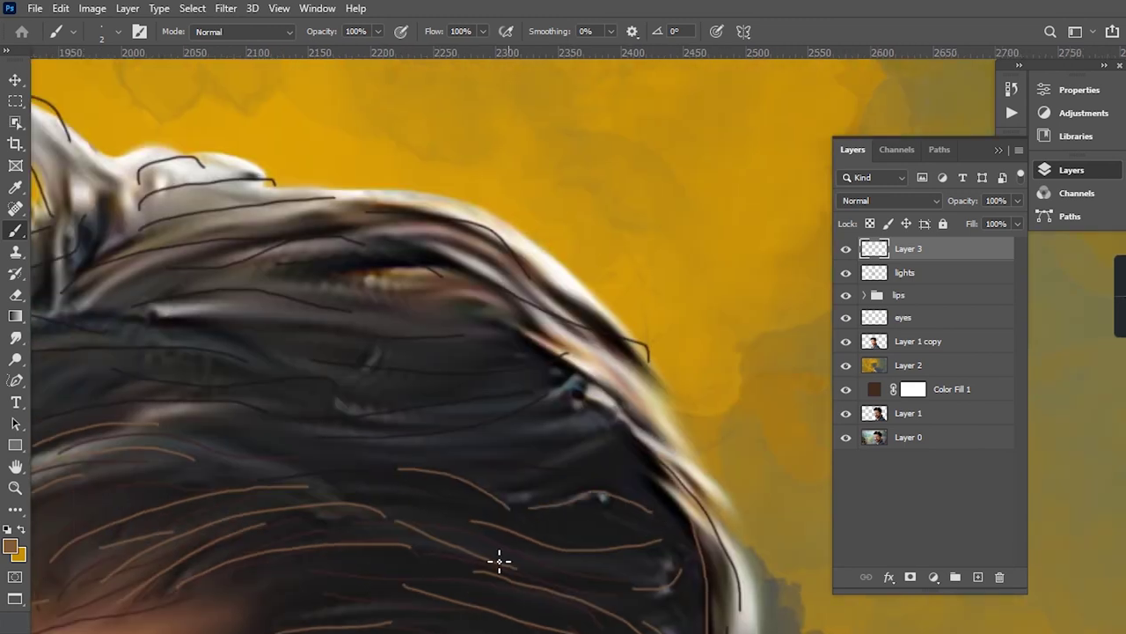
{"action": "left_click_drag", "start_coordinate": [363, 457], "coordinate": [616, 528]}
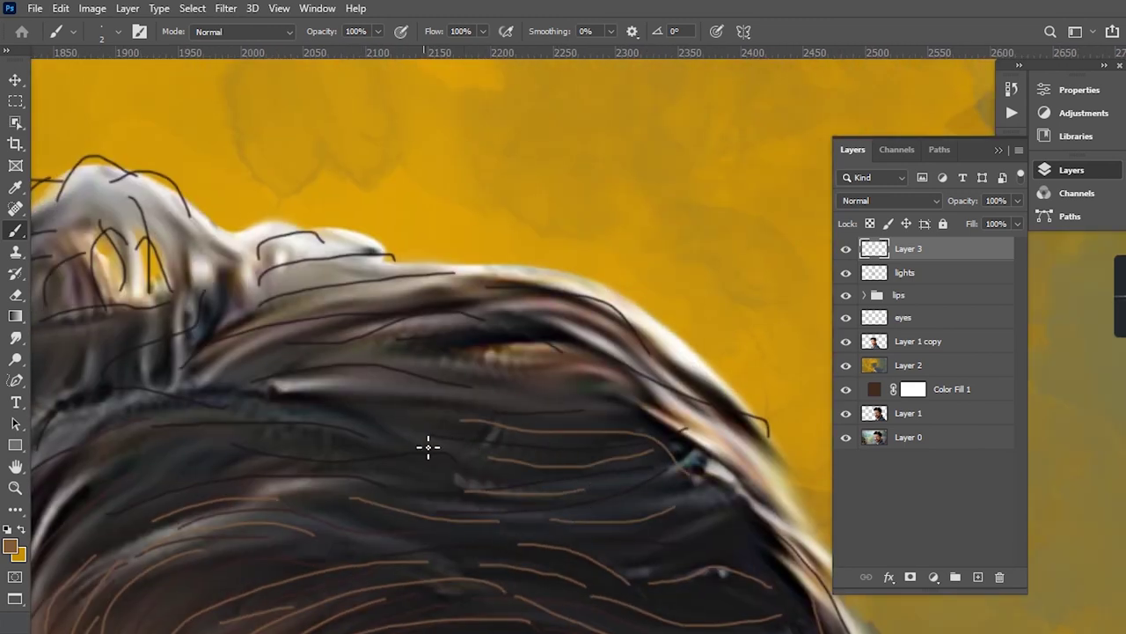
{"action": "left_click_drag", "start_coordinate": [427, 447], "coordinate": [502, 471]}
{"action": "left_click_drag", "start_coordinate": [681, 409], "coordinate": [449, 466]}
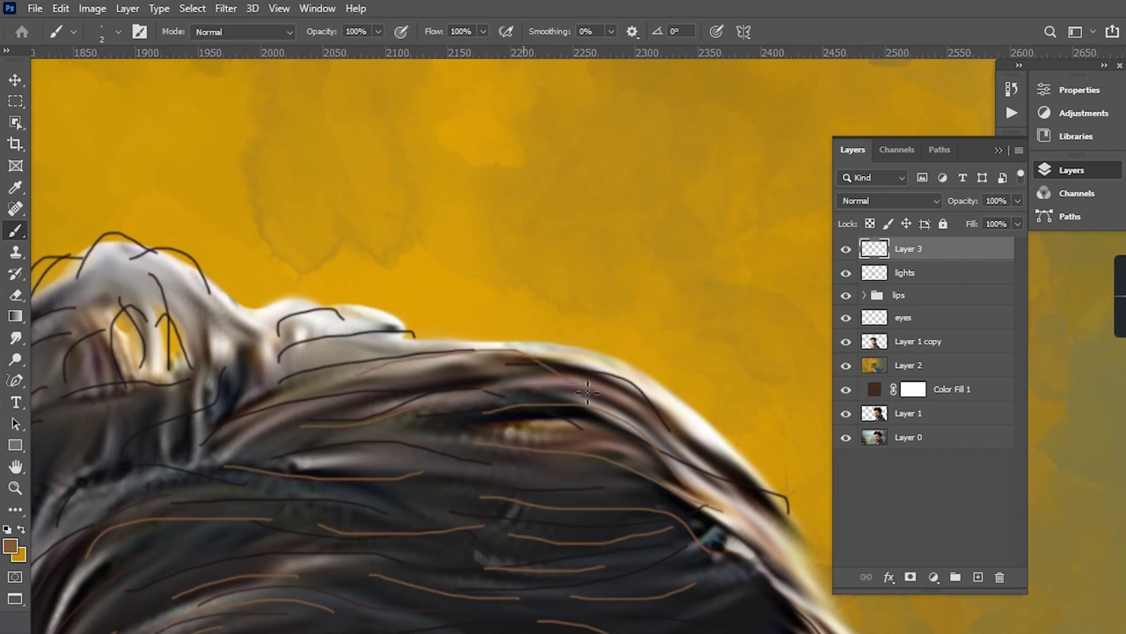
{"action": "scroll", "coordinate": [587, 391], "scroll_direction": "down", "scroll_amount": 5}
{"action": "scroll", "coordinate": [548, 378], "scroll_direction": "up", "scroll_amount": 4}
{"action": "scroll", "coordinate": [465, 297], "scroll_direction": "up", "scroll_amount": 2}
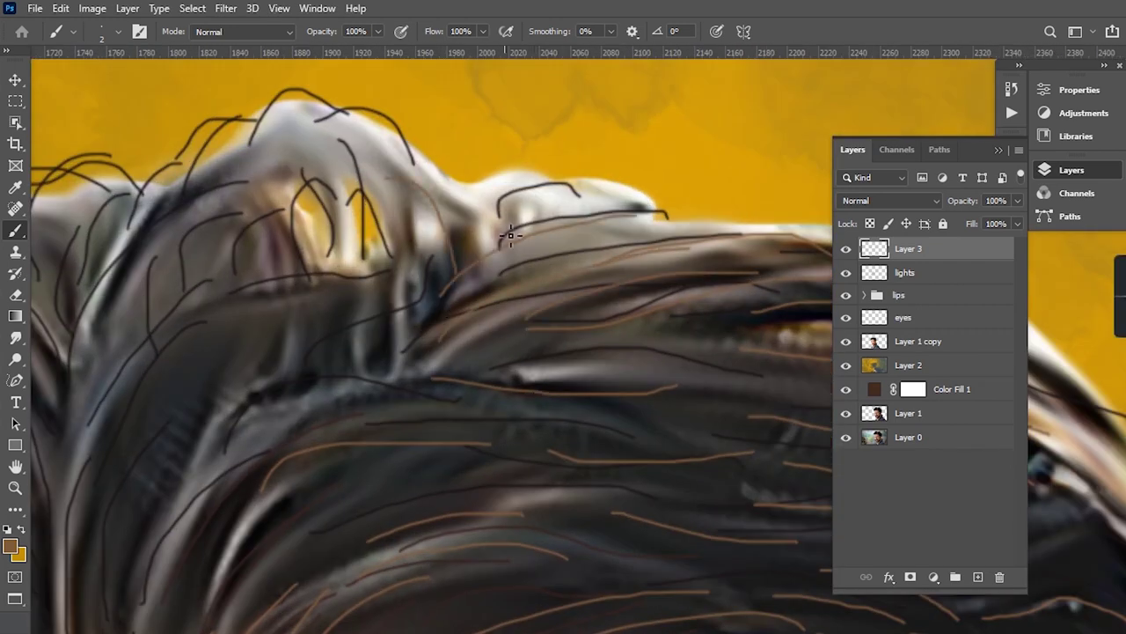
{"action": "scroll", "coordinate": [528, 308], "scroll_direction": "left", "scroll_amount": 3}
{"action": "scroll", "coordinate": [443, 389], "scroll_direction": "down", "scroll_amount": 5}
{"action": "scroll", "coordinate": [468, 455], "scroll_direction": "left", "scroll_amount": 3}
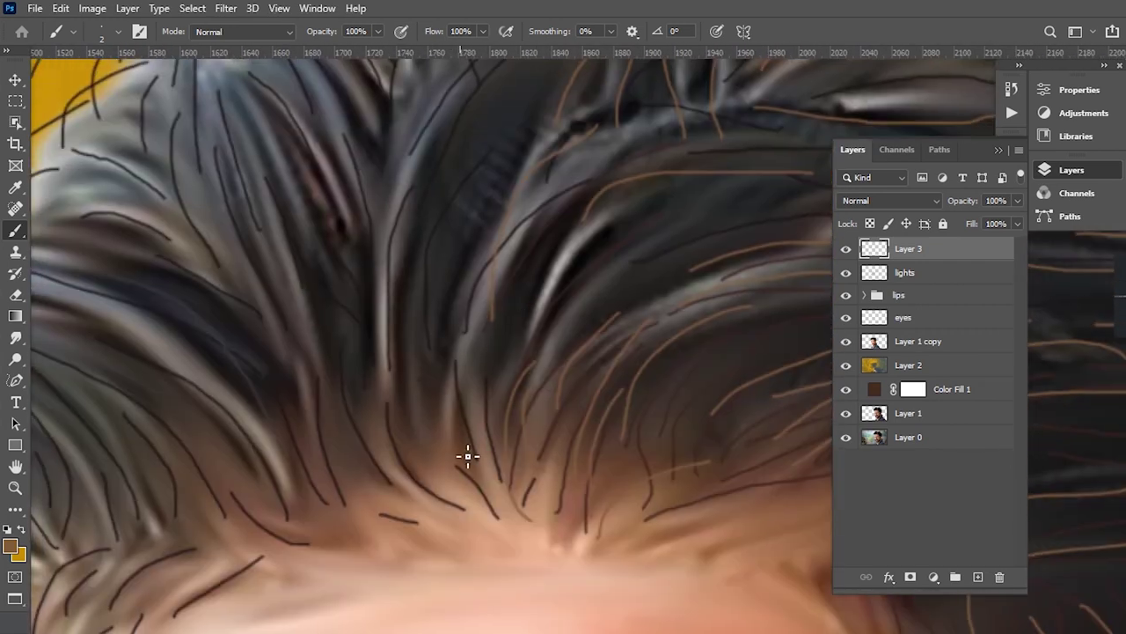
{"action": "scroll", "coordinate": [431, 390], "scroll_direction": "left", "scroll_amount": 3}
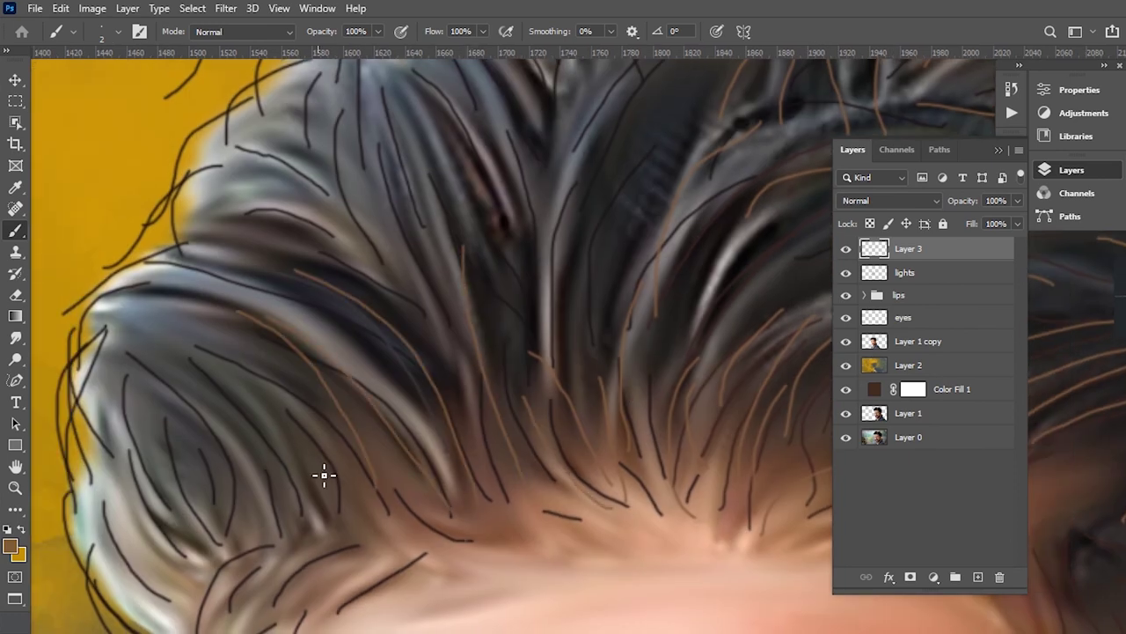
- Paint thin brown strands diagonally and downward through the hair
{"action": "left_click_drag", "start_coordinate": [304, 277], "coordinate": [440, 491]}
{"action": "scroll", "coordinate": [528, 250], "scroll_direction": "up", "scroll_amount": 5}
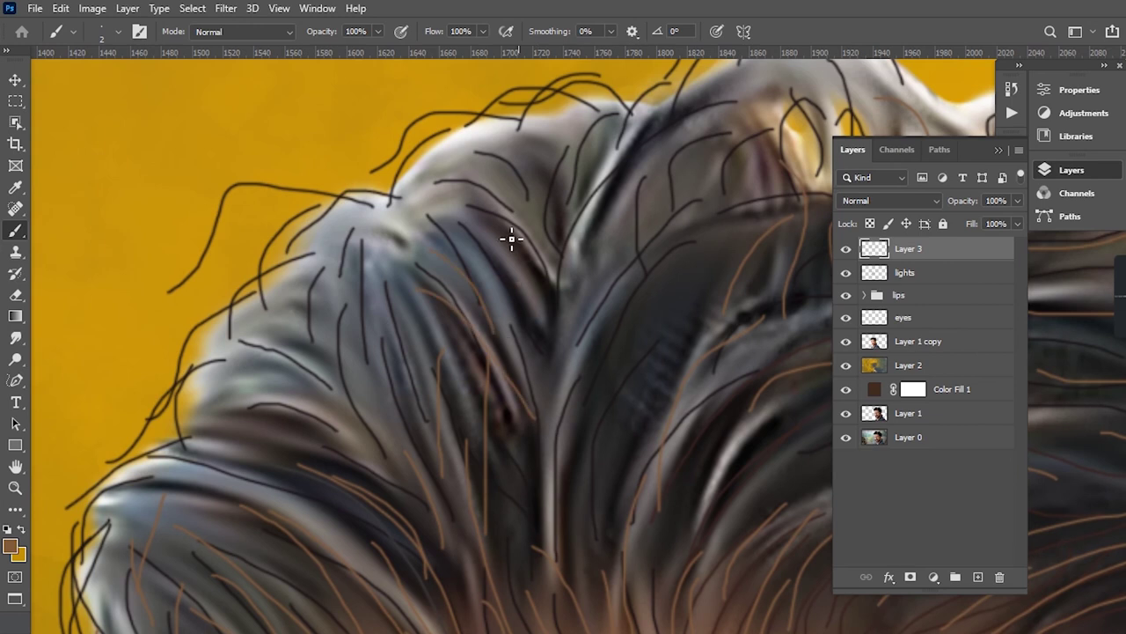
{"action": "left_click_drag", "start_coordinate": [690, 243], "coordinate": [584, 431]}
{"action": "left_click_drag", "start_coordinate": [683, 283], "coordinate": [635, 454]}
{"action": "scroll", "coordinate": [367, 225], "scroll_direction": "down", "scroll_amount": 3}
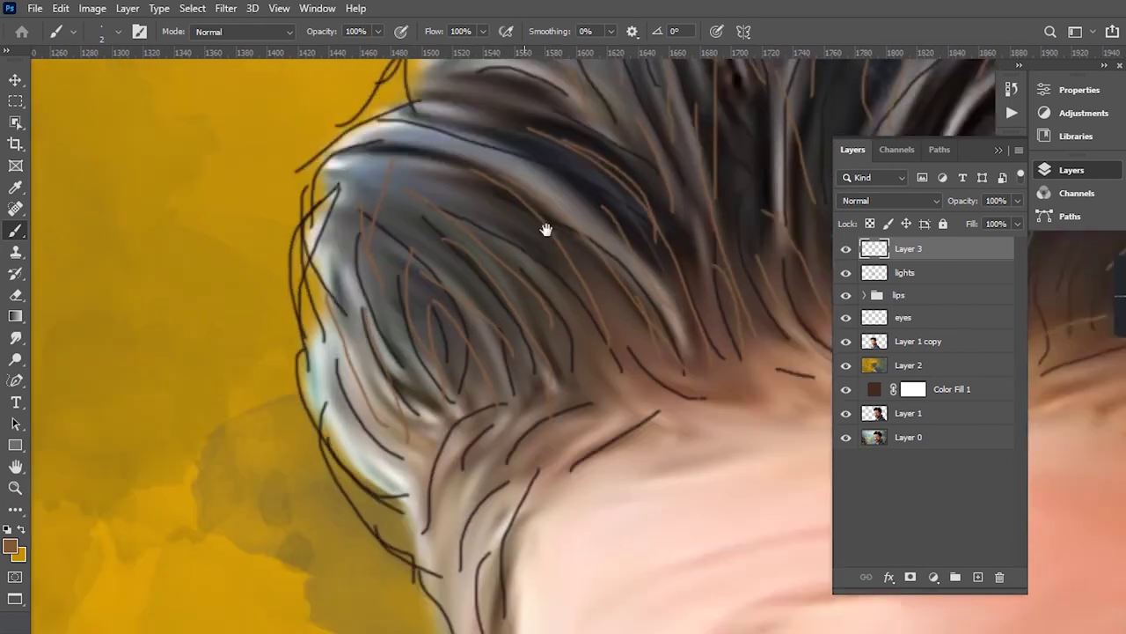
{"action": "scroll", "coordinate": [546, 229], "scroll_direction": "down", "scroll_amount": 3}
{"action": "scroll", "coordinate": [608, 173], "scroll_direction": "down", "scroll_amount": 3}
{"action": "scroll", "coordinate": [568, 158], "scroll_direction": "down", "scroll_amount": 3}
- Paint thin brown strands along the edge and across the chin beard
{"action": "scroll", "coordinate": [645, 208], "scroll_direction": "down", "scroll_amount": 5}
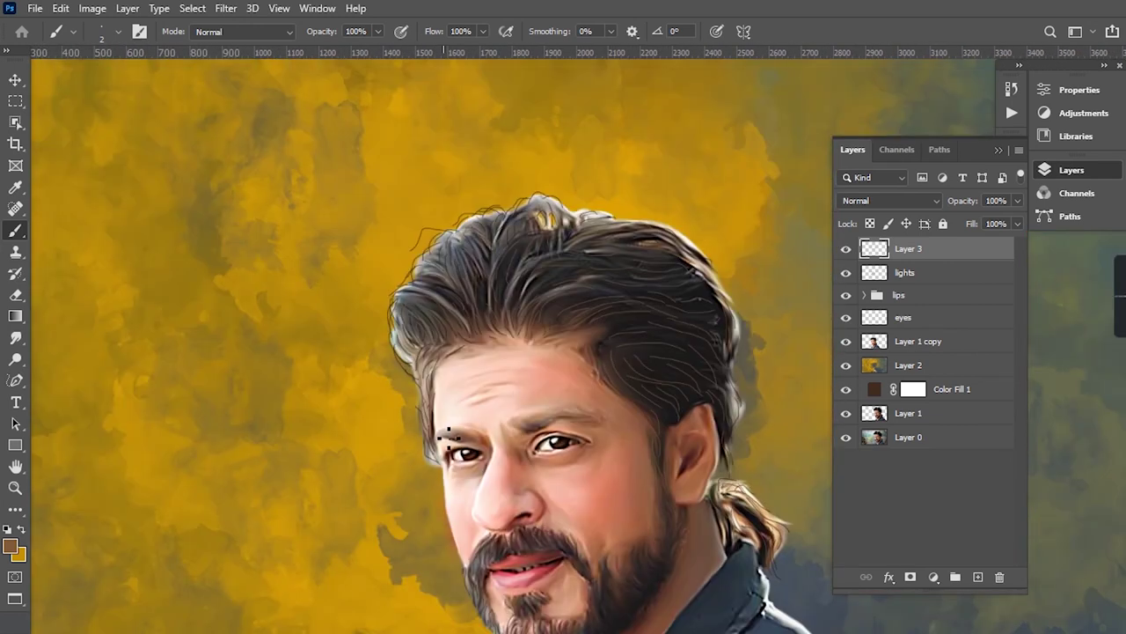
{"action": "scroll", "coordinate": [468, 434], "scroll_direction": "up", "scroll_amount": 2}
{"action": "scroll", "coordinate": [468, 435], "scroll_direction": "up", "scroll_amount": 5}
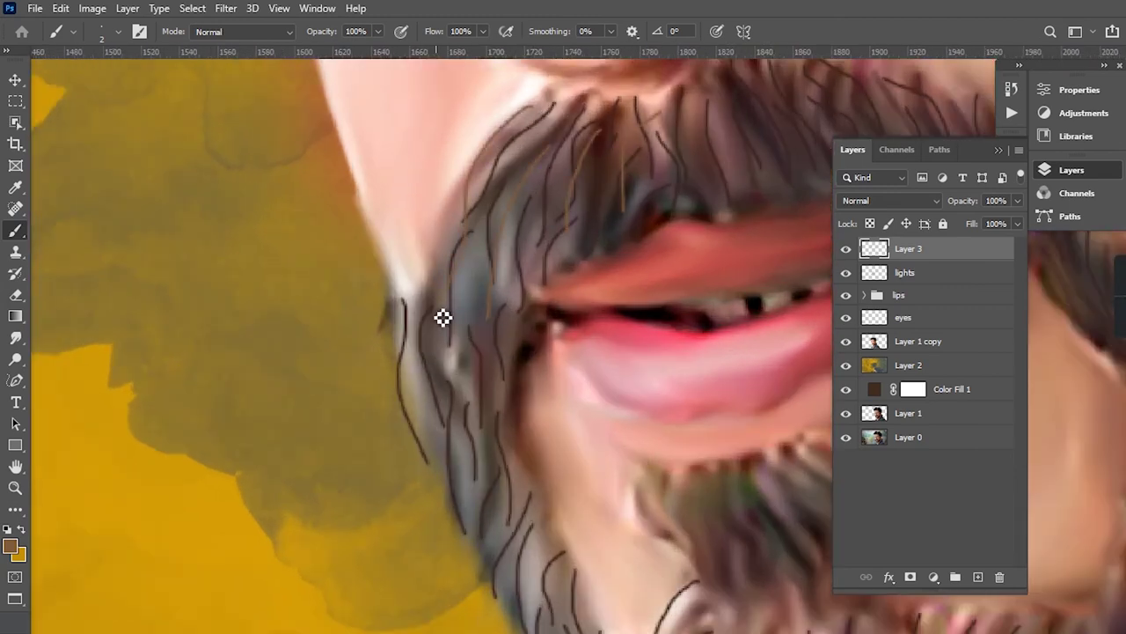
{"action": "left_click_drag", "start_coordinate": [559, 446], "coordinate": [449, 244]}
{"action": "left_click_drag", "start_coordinate": [458, 482], "coordinate": [401, 368]}
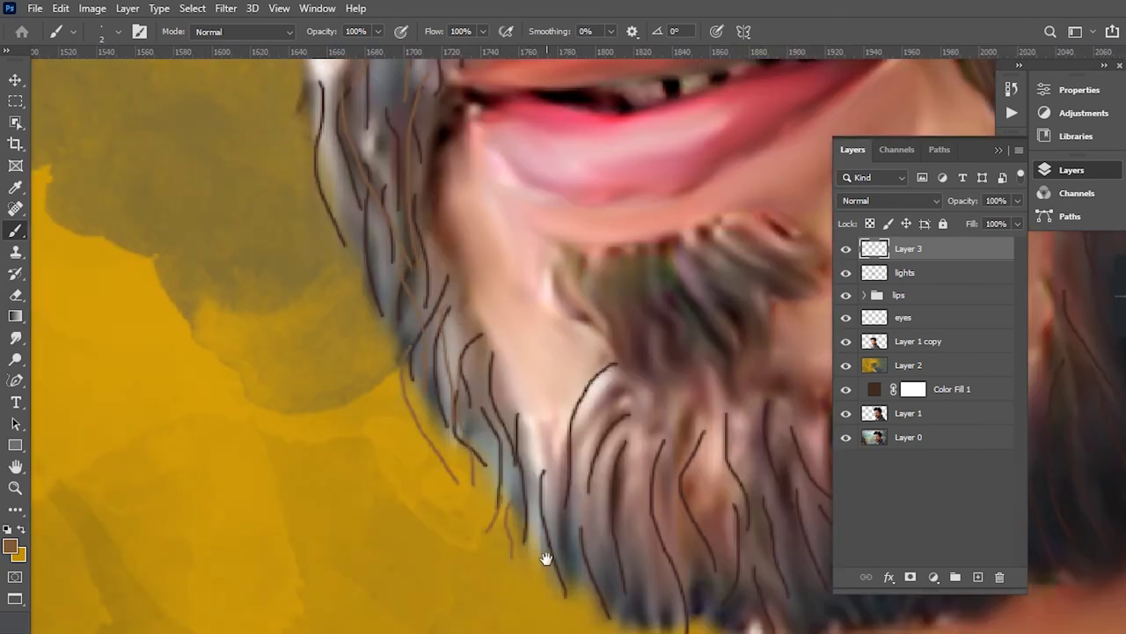
{"action": "left_click_drag", "start_coordinate": [545, 559], "coordinate": [431, 455]}
{"action": "left_click_drag", "start_coordinate": [447, 428], "coordinate": [489, 523]}
{"action": "mouse_move", "coordinate": [479, 440]}
{"action": "left_mouse_down"}
{"action": "mouse_move", "coordinate": [417, 428]}
{"action": "mouse_move", "coordinate": [431, 342]}
{"action": "left_mouse_up"}
{"action": "left_click_drag", "start_coordinate": [482, 415], "coordinate": [464, 286]}
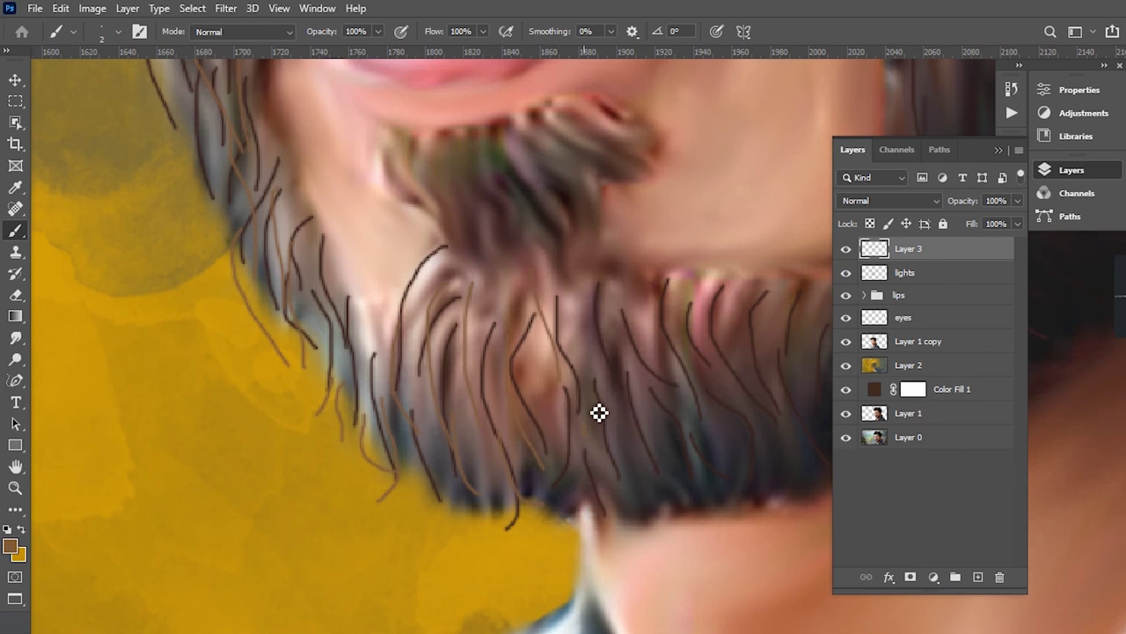
- Add light-brown strands along the bottom and lower right of the beard
{"action": "left_click_drag", "start_coordinate": [598, 411], "coordinate": [458, 455]}
{"action": "left_click_drag", "start_coordinate": [525, 463], "coordinate": [525, 546]}
{"action": "left_click_drag", "start_coordinate": [489, 508], "coordinate": [486, 563]}
{"action": "left_click_drag", "start_coordinate": [440, 506], "coordinate": [458, 564]}
{"action": "left_click_drag", "start_coordinate": [616, 541], "coordinate": [571, 423]}
{"action": "mouse_move", "coordinate": [678, 359]}
{"action": "left_mouse_down"}
{"action": "mouse_move", "coordinate": [523, 372]}
{"action": "mouse_move", "coordinate": [597, 507]}
{"action": "left_mouse_up"}
{"action": "left_click_drag", "start_coordinate": [506, 448], "coordinate": [581, 526]}
{"action": "left_click_drag", "start_coordinate": [451, 359], "coordinate": [461, 479]}
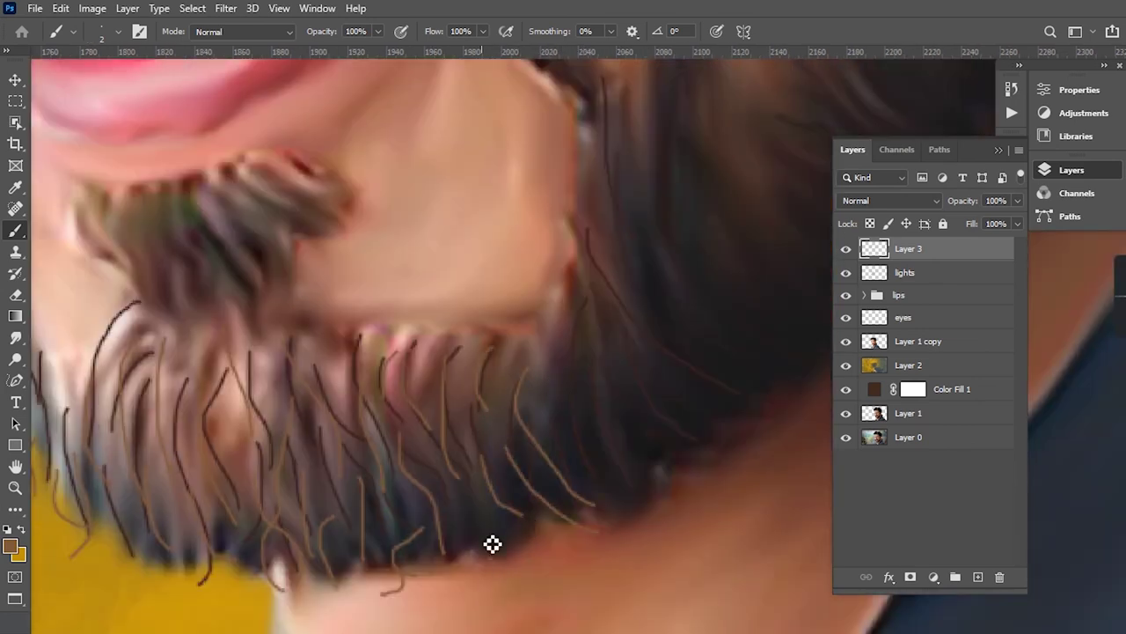
- Paint more light-brown strands over the lower beard and its right side
{"action": "left_click_drag", "start_coordinate": [492, 544], "coordinate": [467, 504]}
{"action": "left_click_drag", "start_coordinate": [551, 365], "coordinate": [538, 476]}
{"action": "mouse_move", "coordinate": [510, 413]}
{"action": "left_mouse_down"}
{"action": "mouse_move", "coordinate": [581, 555]}
{"action": "mouse_move", "coordinate": [604, 457]}
{"action": "left_mouse_up"}
{"action": "left_click_drag", "start_coordinate": [531, 255], "coordinate": [639, 494]}
{"action": "left_click_drag", "start_coordinate": [616, 436], "coordinate": [721, 484]}
{"action": "left_click_drag", "start_coordinate": [579, 258], "coordinate": [633, 369]}
{"action": "left_click_drag", "start_coordinate": [616, 163], "coordinate": [647, 374]}
{"action": "left_click_drag", "start_coordinate": [691, 281], "coordinate": [679, 447]}
{"action": "left_click_drag", "start_coordinate": [750, 266], "coordinate": [779, 471]}
{"action": "left_click_drag", "start_coordinate": [651, 103], "coordinate": [668, 195]}
- Add light-brown strands rising from the beard into the moustache
{"action": "left_click_drag", "start_coordinate": [739, 317], "coordinate": [753, 426]}
{"action": "left_click_drag", "start_coordinate": [466, 192], "coordinate": [516, 306]}
{"action": "left_click_drag", "start_coordinate": [548, 238], "coordinate": [613, 370]}
{"action": "left_click_drag", "start_coordinate": [491, 262], "coordinate": [533, 381]}
{"action": "mouse_move", "coordinate": [508, 216]}
{"action": "left_mouse_down"}
{"action": "mouse_move", "coordinate": [564, 383]}
{"action": "mouse_move", "coordinate": [612, 455]}
{"action": "left_mouse_up"}
{"action": "left_click_drag", "start_coordinate": [497, 299], "coordinate": [559, 374]}
{"action": "left_click_drag", "start_coordinate": [423, 275], "coordinate": [502, 332]}
{"action": "left_click_drag", "start_coordinate": [427, 319], "coordinate": [471, 357]}
{"action": "left_click_drag", "start_coordinate": [322, 295], "coordinate": [383, 335]}
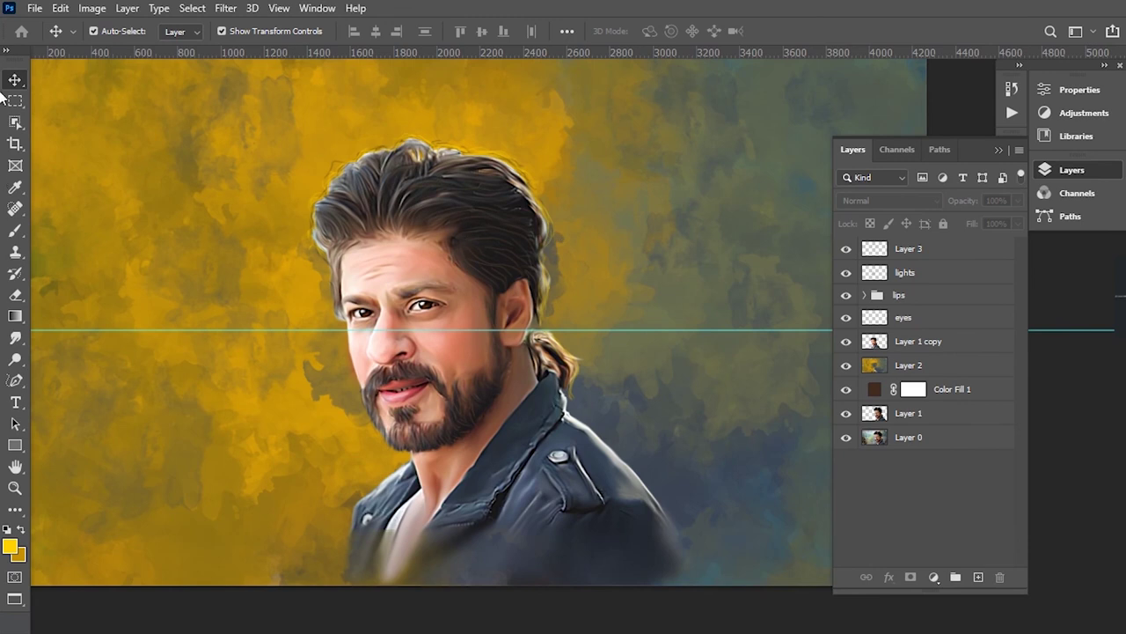
- Fit the image on screen and group Layers 3 through 1 into Group 1
{"action": "key", "text": "ctrl+minus"}
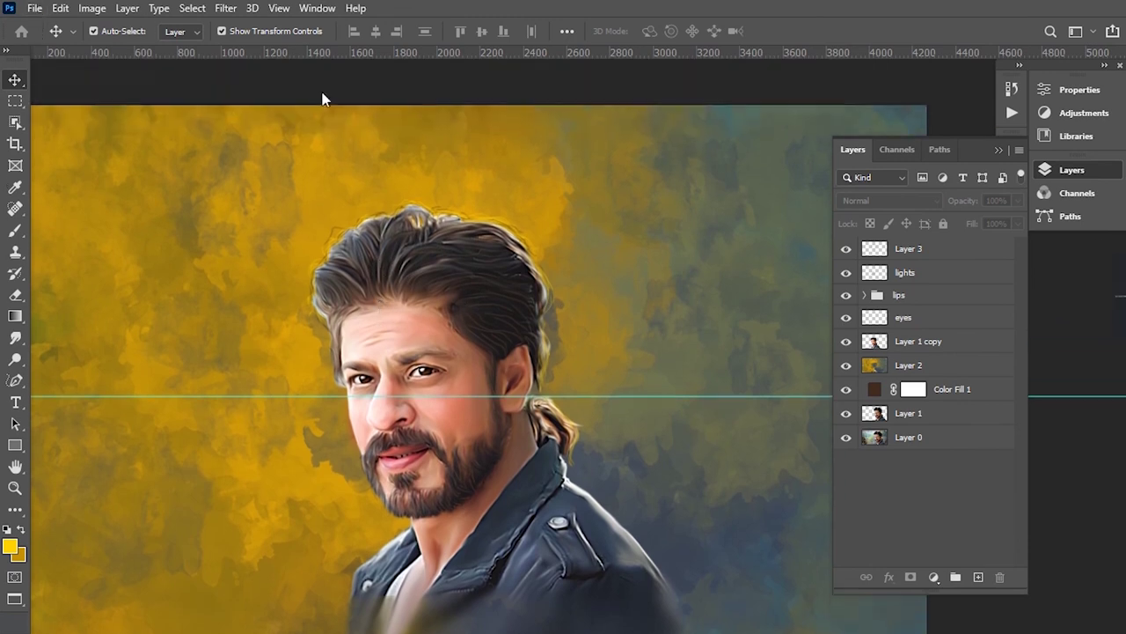
{"action": "key", "text": "ctrl+minus"}
{"action": "left_click", "coordinate": [225, 8]}
{"action": "key", "text": "Escape"}
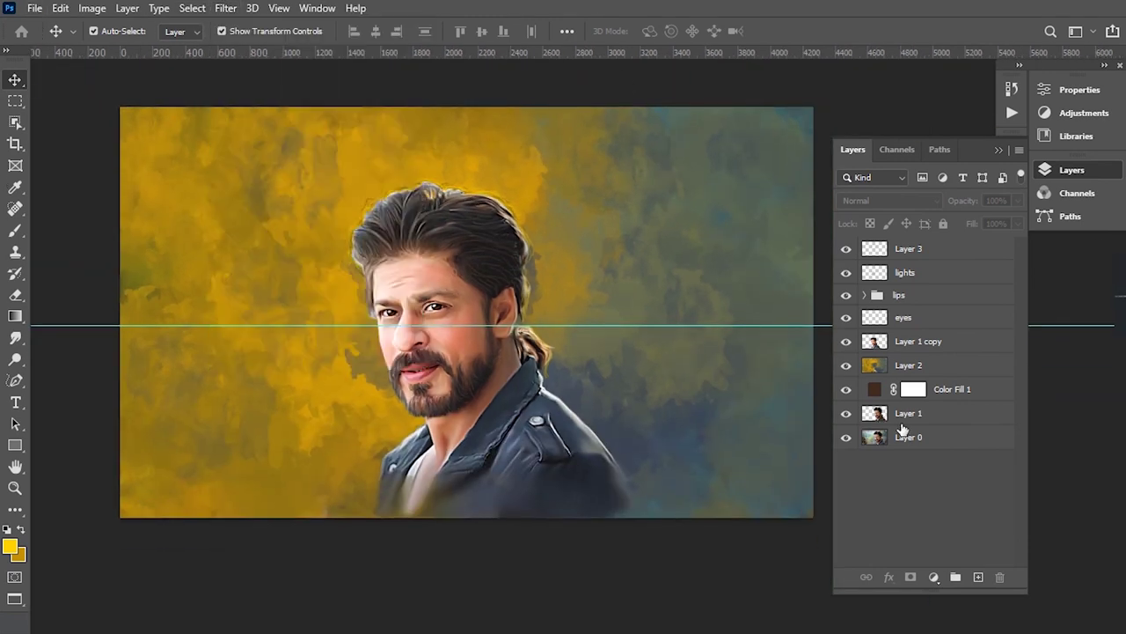
{"action": "left_click", "coordinate": [902, 413]}
{"action": "left_click", "coordinate": [894, 250], "text": "shift"}
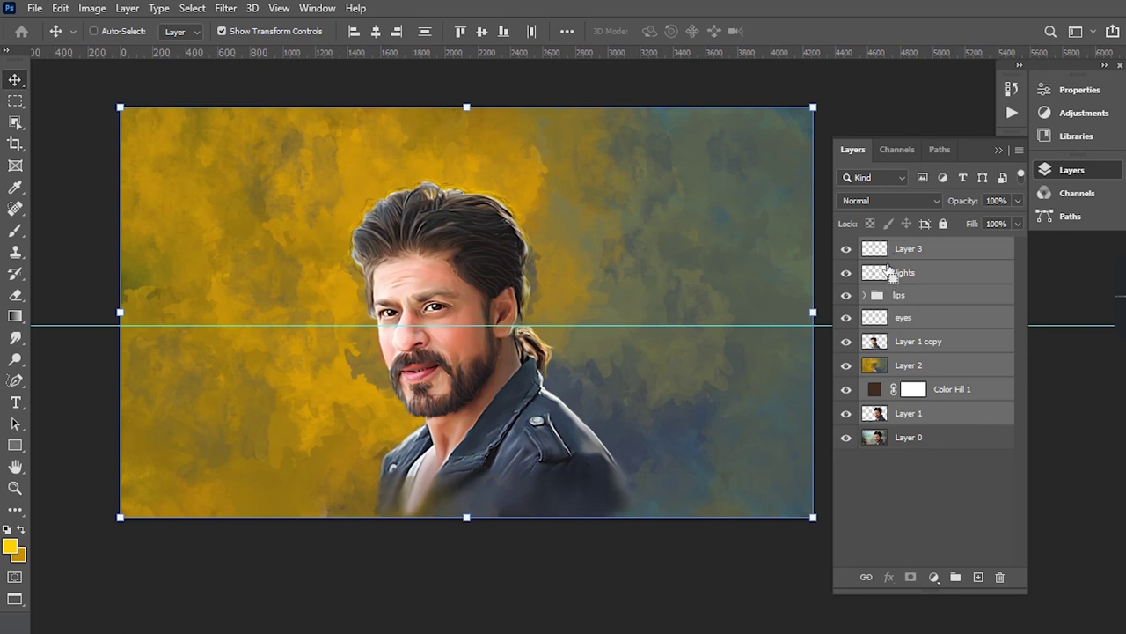
{"action": "key", "text": "ctrl+g"}
- Stamp a merged Layer 4 above the group and send it to Camera Raw Filter
{"action": "key", "text": "ctrl+shift+alt+e"}
{"action": "left_click", "coordinate": [225, 9]}
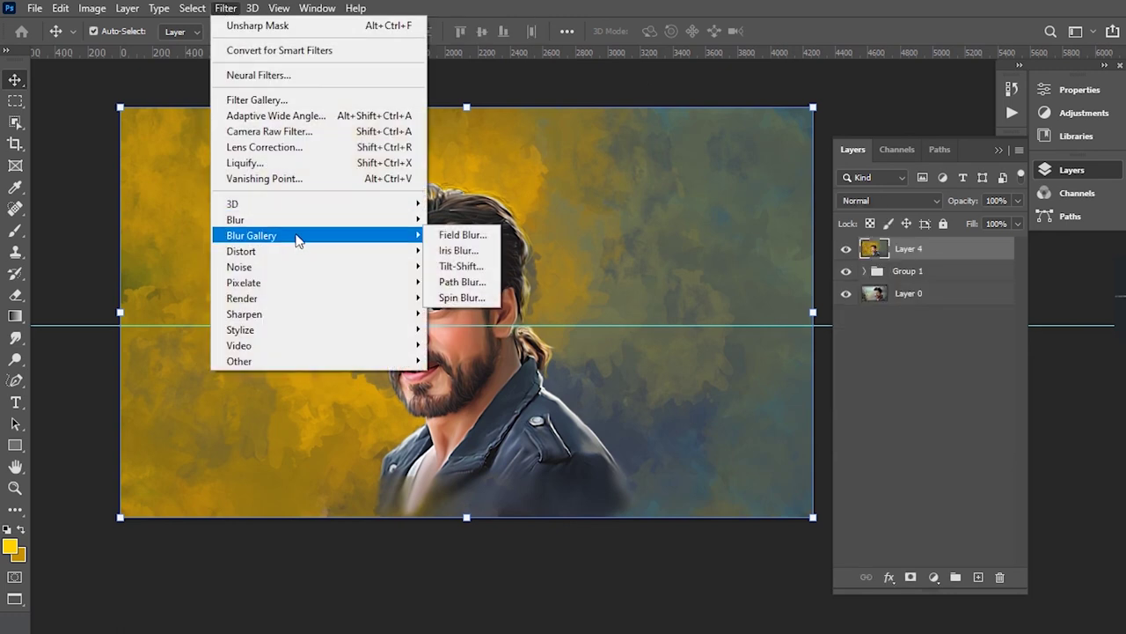
{"action": "left_click", "coordinate": [269, 131]}
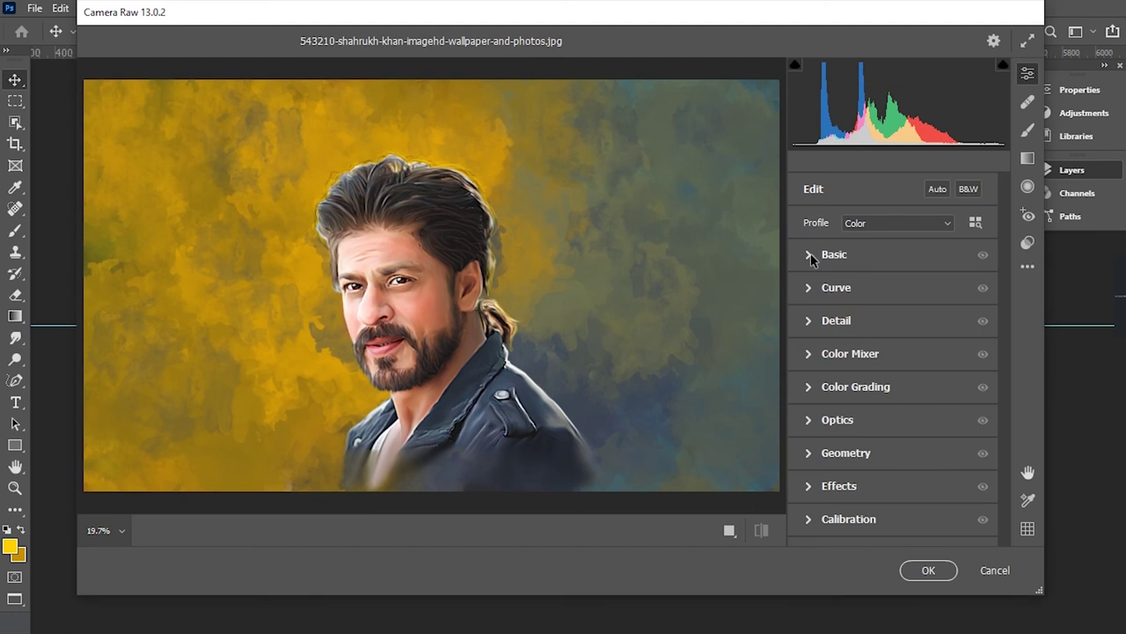
- Warm the white balance; set exposure -0.35, contrast +12, highlights -11; darken shadows and blacks
{"action": "left_click", "coordinate": [810, 255]}
{"action": "mouse_move", "coordinate": [894, 263]}
{"action": "left_mouse_down"}
{"action": "mouse_move", "coordinate": [904, 278]}
{"action": "mouse_move", "coordinate": [899, 254]}
{"action": "left_mouse_up"}
{"action": "mouse_move", "coordinate": [893, 319]}
{"action": "left_mouse_down"}
{"action": "mouse_move", "coordinate": [877, 344]}
{"action": "mouse_move", "coordinate": [916, 346]}
{"action": "mouse_move", "coordinate": [904, 344]}
{"action": "left_mouse_up"}
{"action": "left_click_drag", "start_coordinate": [892, 319], "coordinate": [887, 321]}
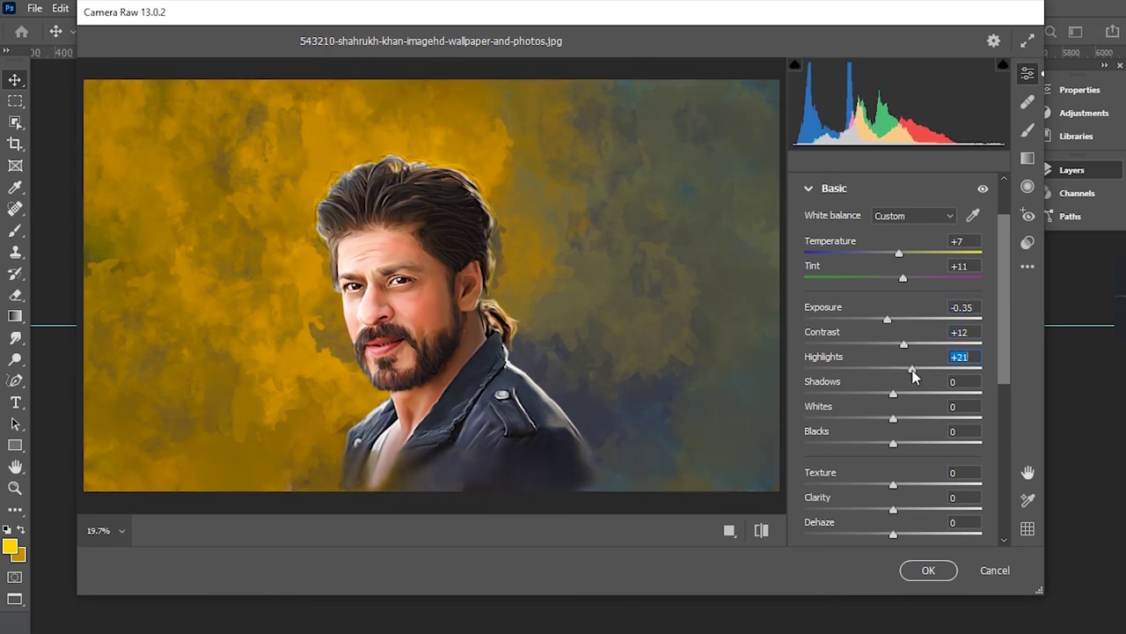
{"action": "mouse_move", "coordinate": [898, 373]}
{"action": "left_mouse_down"}
{"action": "mouse_move", "coordinate": [882, 370]}
{"action": "mouse_move", "coordinate": [882, 394]}
{"action": "left_mouse_up"}
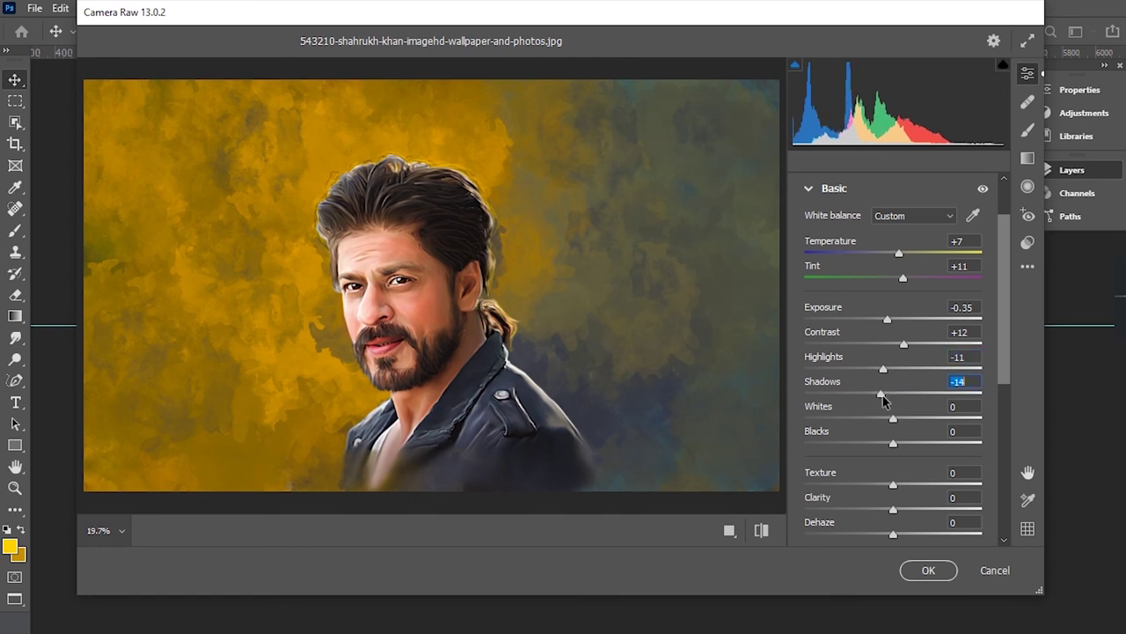
{"action": "left_click_drag", "start_coordinate": [884, 444], "coordinate": [876, 447]}
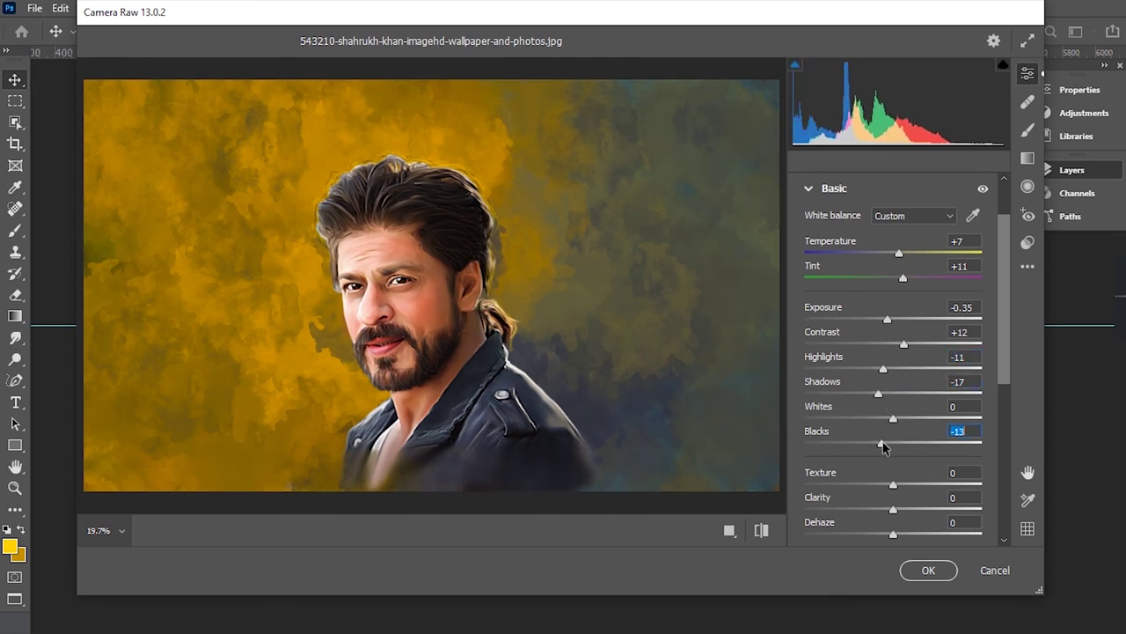
- Add texture +9, a slight clarity boost and saturation +10 to the portrait
{"action": "scroll", "coordinate": [910, 486], "scroll_direction": "down", "scroll_amount": 2}
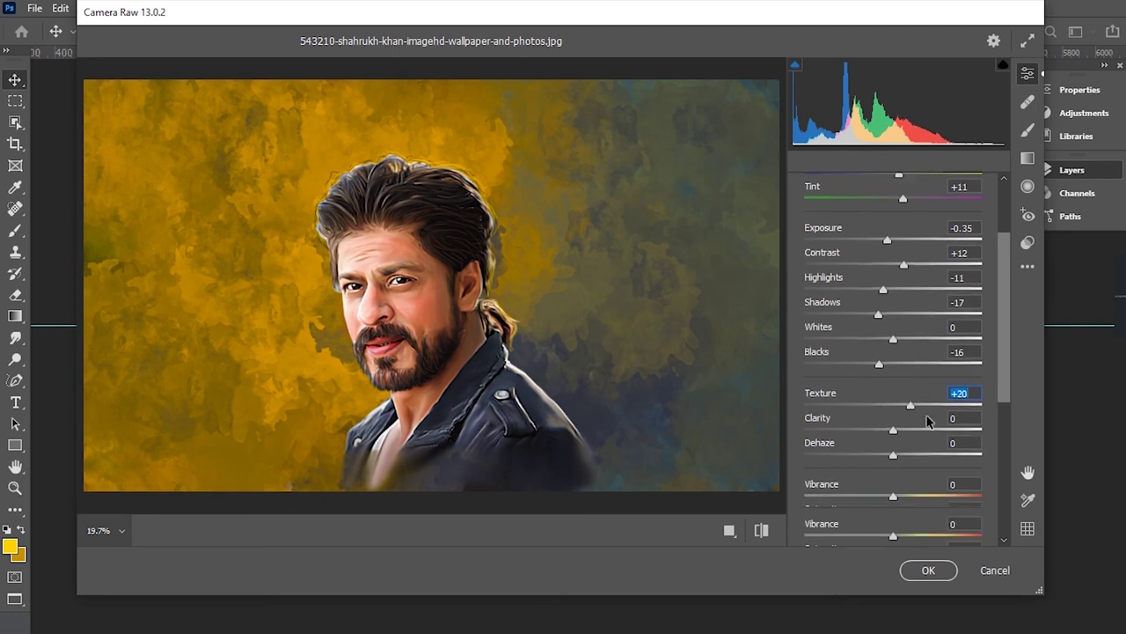
{"action": "scroll", "coordinate": [907, 423], "scroll_direction": "down", "scroll_amount": 2}
{"action": "mouse_move", "coordinate": [916, 359]}
{"action": "left_mouse_down"}
{"action": "mouse_move", "coordinate": [868, 360]}
{"action": "mouse_move", "coordinate": [925, 360]}
{"action": "mouse_move", "coordinate": [893, 354]}
{"action": "left_mouse_up"}
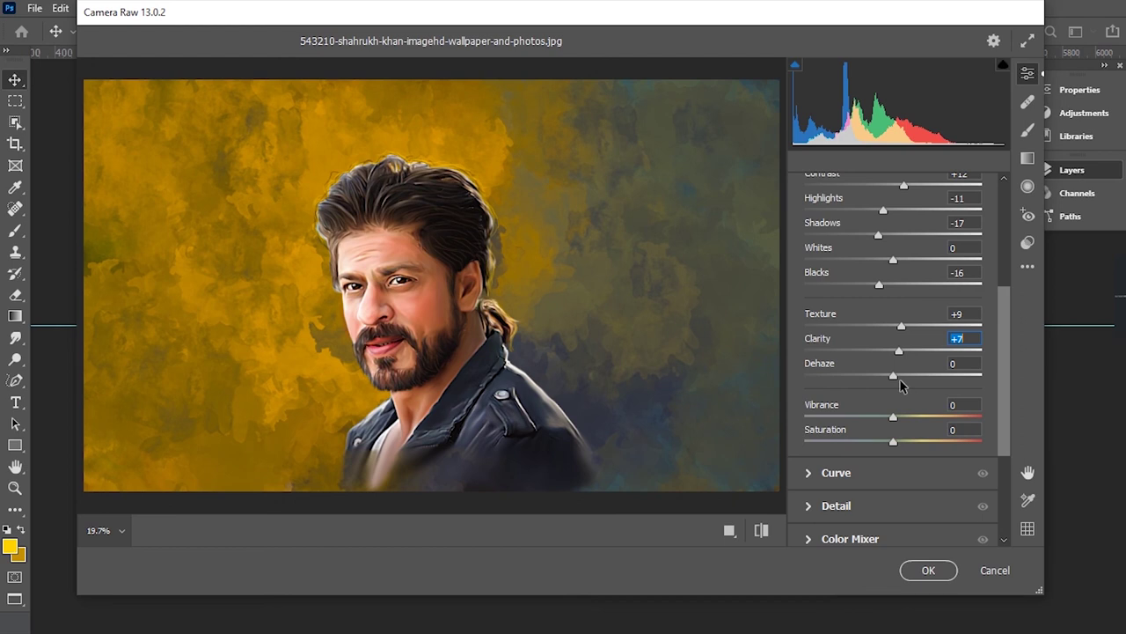
{"action": "scroll", "coordinate": [889, 405], "scroll_direction": "down", "scroll_amount": 3}
{"action": "mouse_move", "coordinate": [893, 297]}
{"action": "left_mouse_down"}
{"action": "mouse_move", "coordinate": [908, 301]}
{"action": "mouse_move", "coordinate": [903, 323]}
{"action": "mouse_move", "coordinate": [897, 302]}
{"action": "left_mouse_up"}
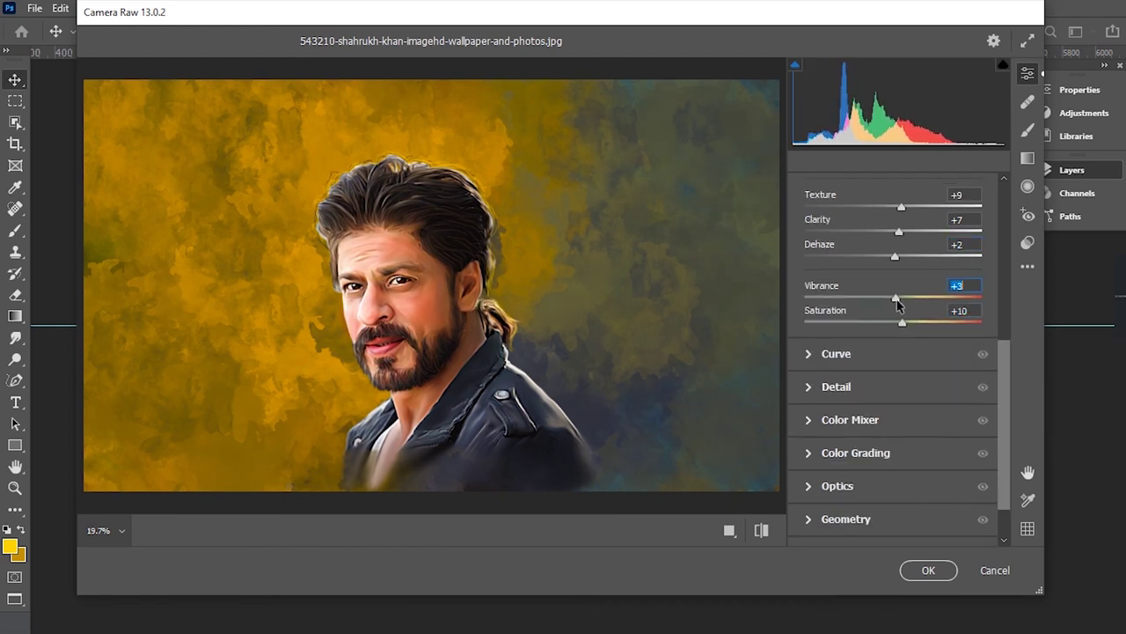
{"action": "scroll", "coordinate": [809, 325], "scroll_direction": "up", "scroll_amount": 5}
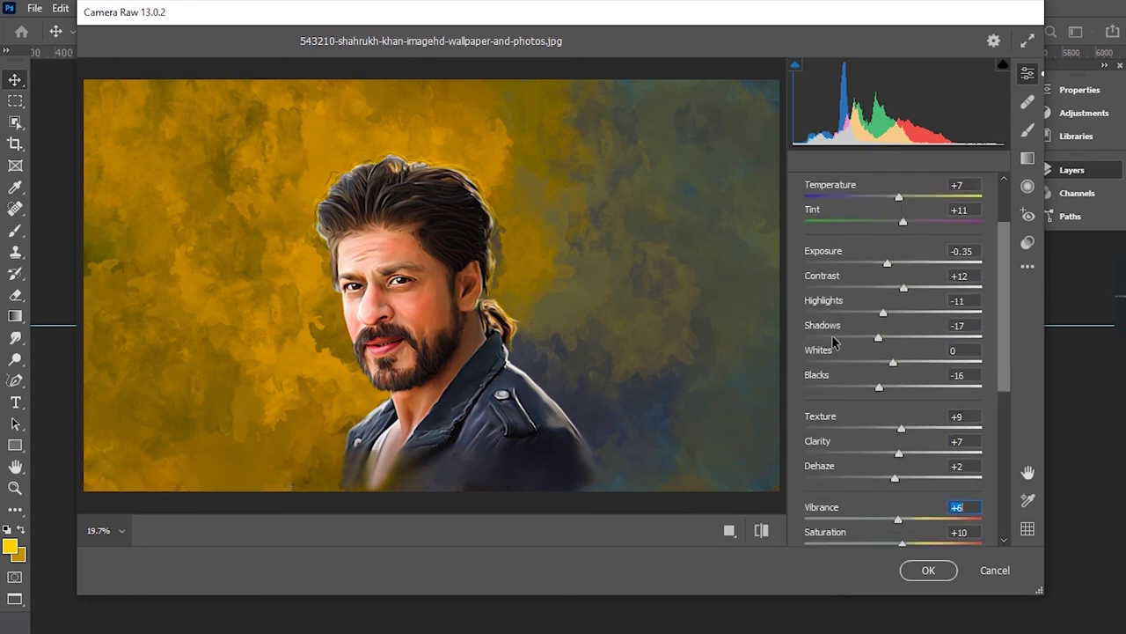
{"action": "scroll", "coordinate": [811, 291], "scroll_direction": "up", "scroll_amount": 3}
{"action": "left_click", "coordinate": [813, 262]}
{"action": "left_click", "coordinate": [811, 289]}
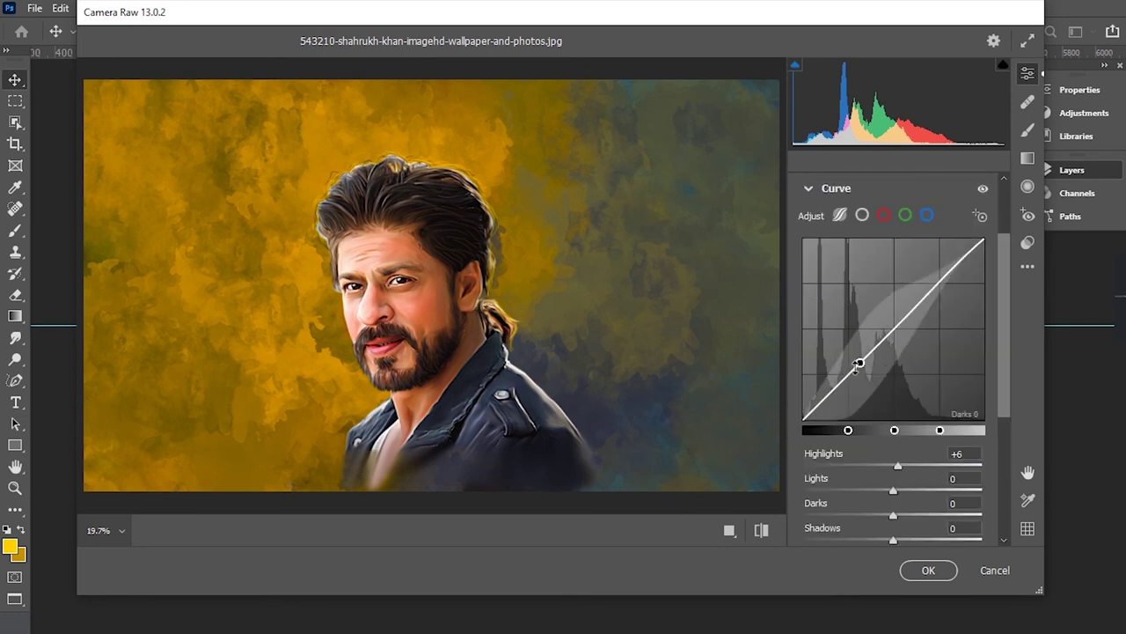
- Bend the tone curve slightly, add sharpening 13 and noise reduction 10, then apply the grade
{"action": "left_click_drag", "start_coordinate": [860, 360], "coordinate": [818, 402]}
{"action": "left_click", "coordinate": [808, 188]}
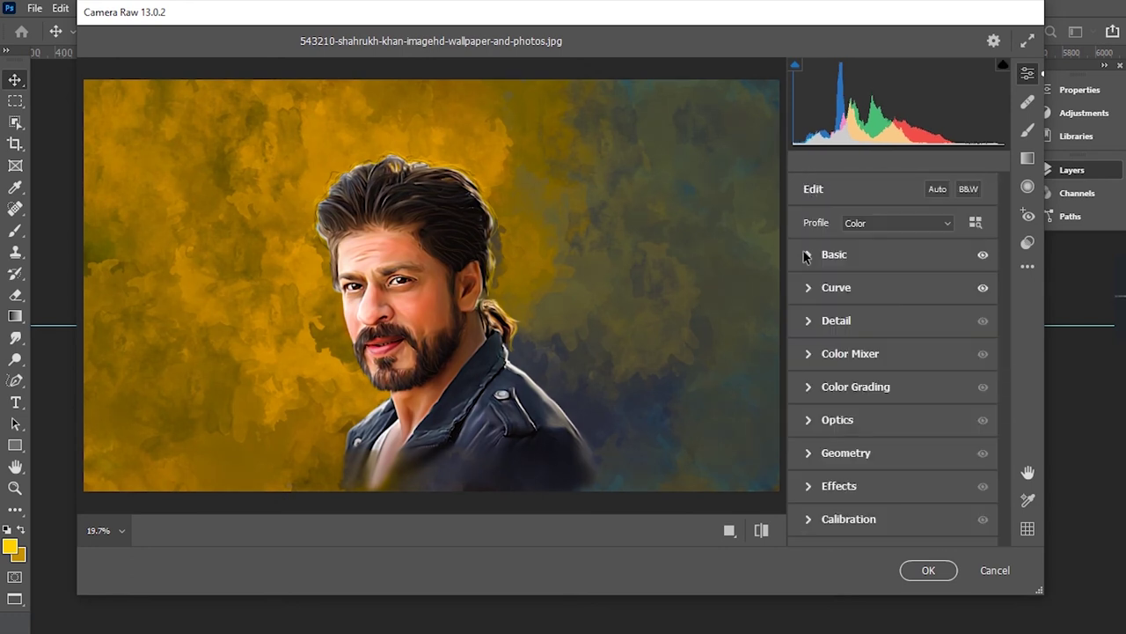
{"action": "left_click", "coordinate": [807, 323]}
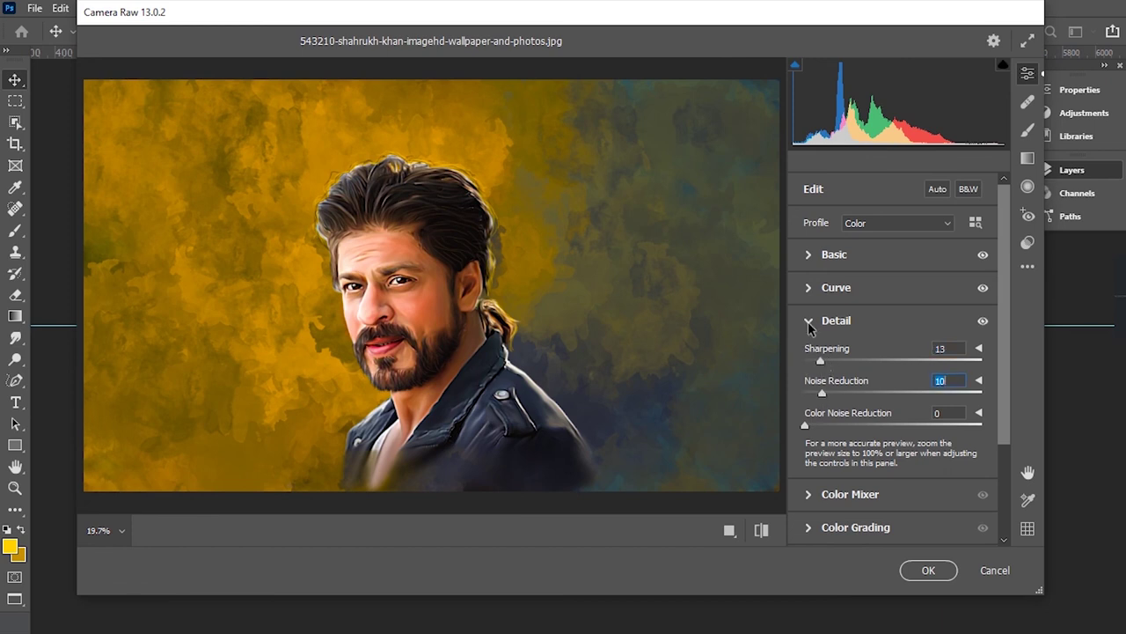
{"action": "left_click", "coordinate": [810, 324]}
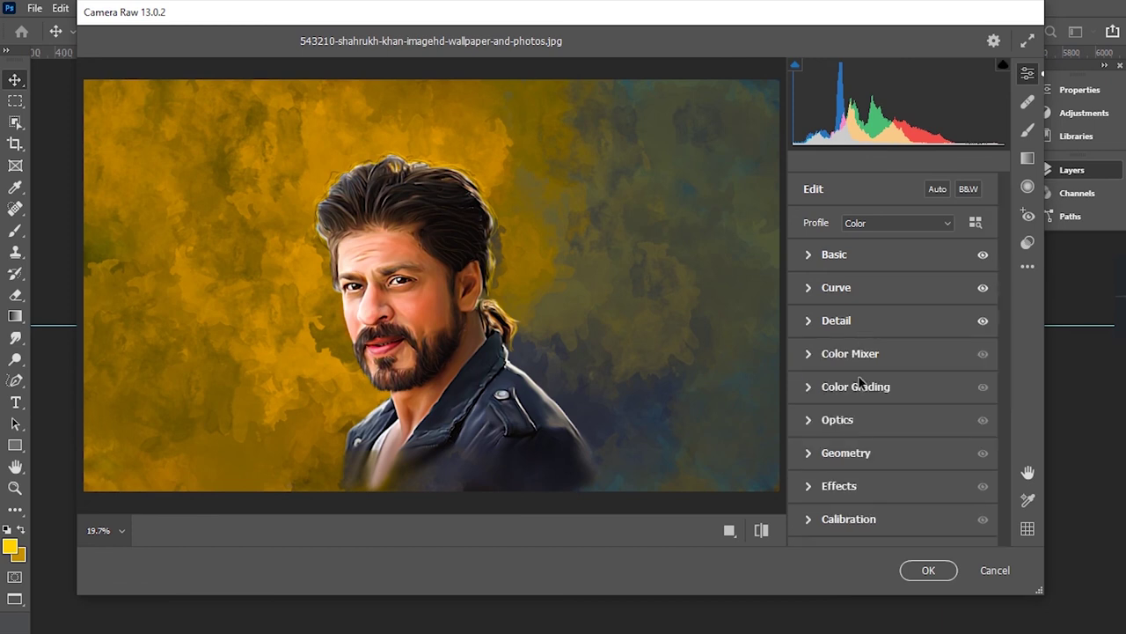
{"action": "left_click", "coordinate": [808, 424]}
{"action": "left_click", "coordinate": [1028, 242]}
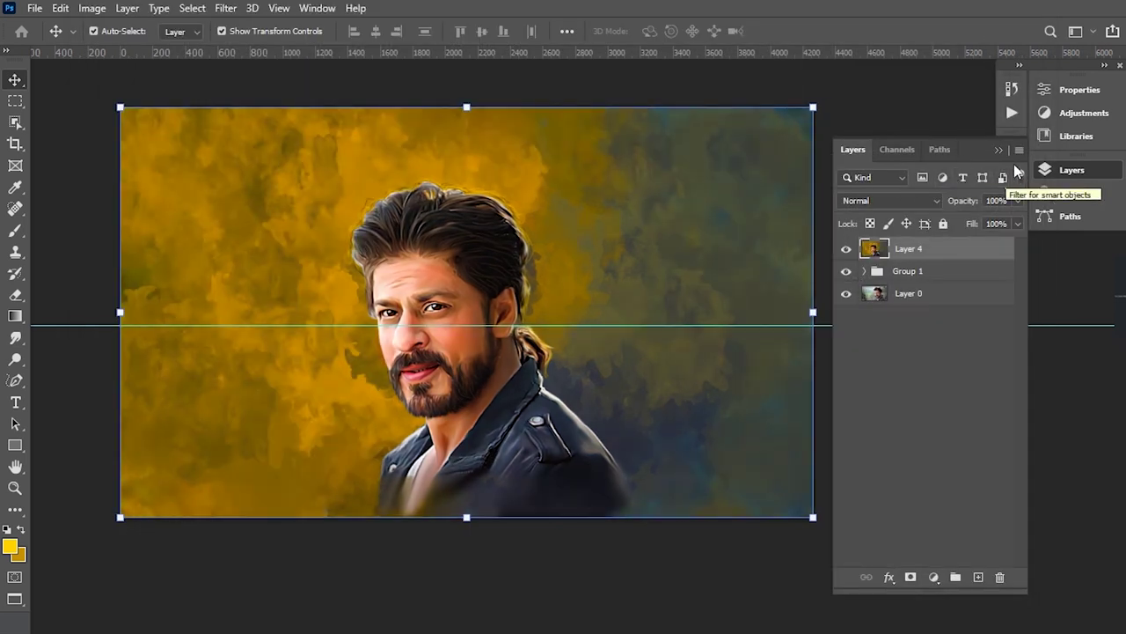
{"action": "left_click", "coordinate": [1038, 170]}
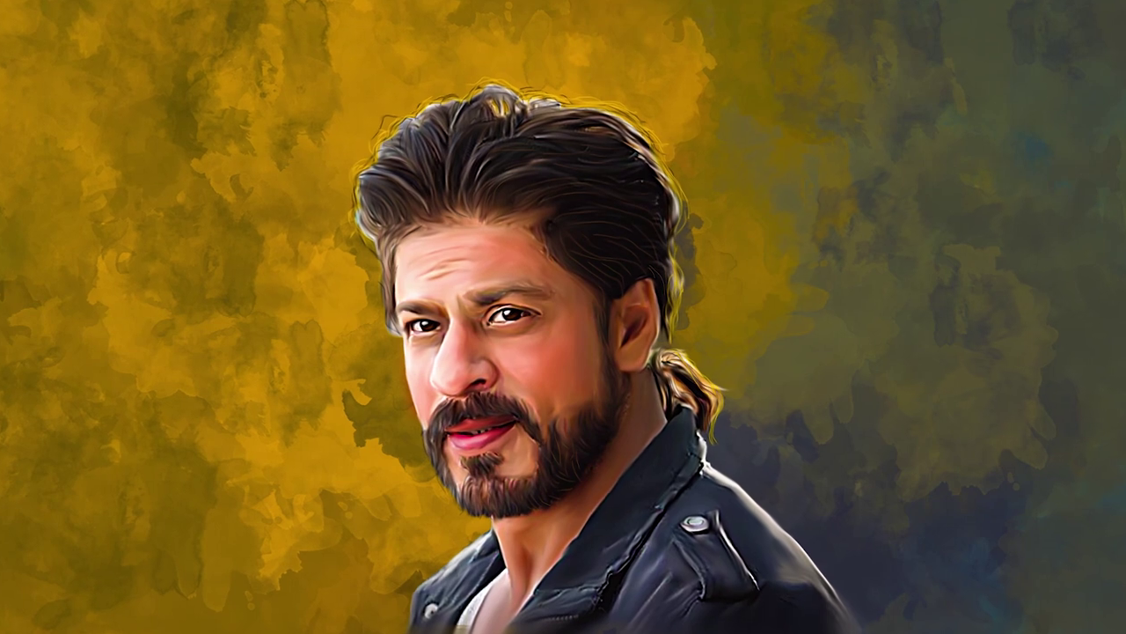